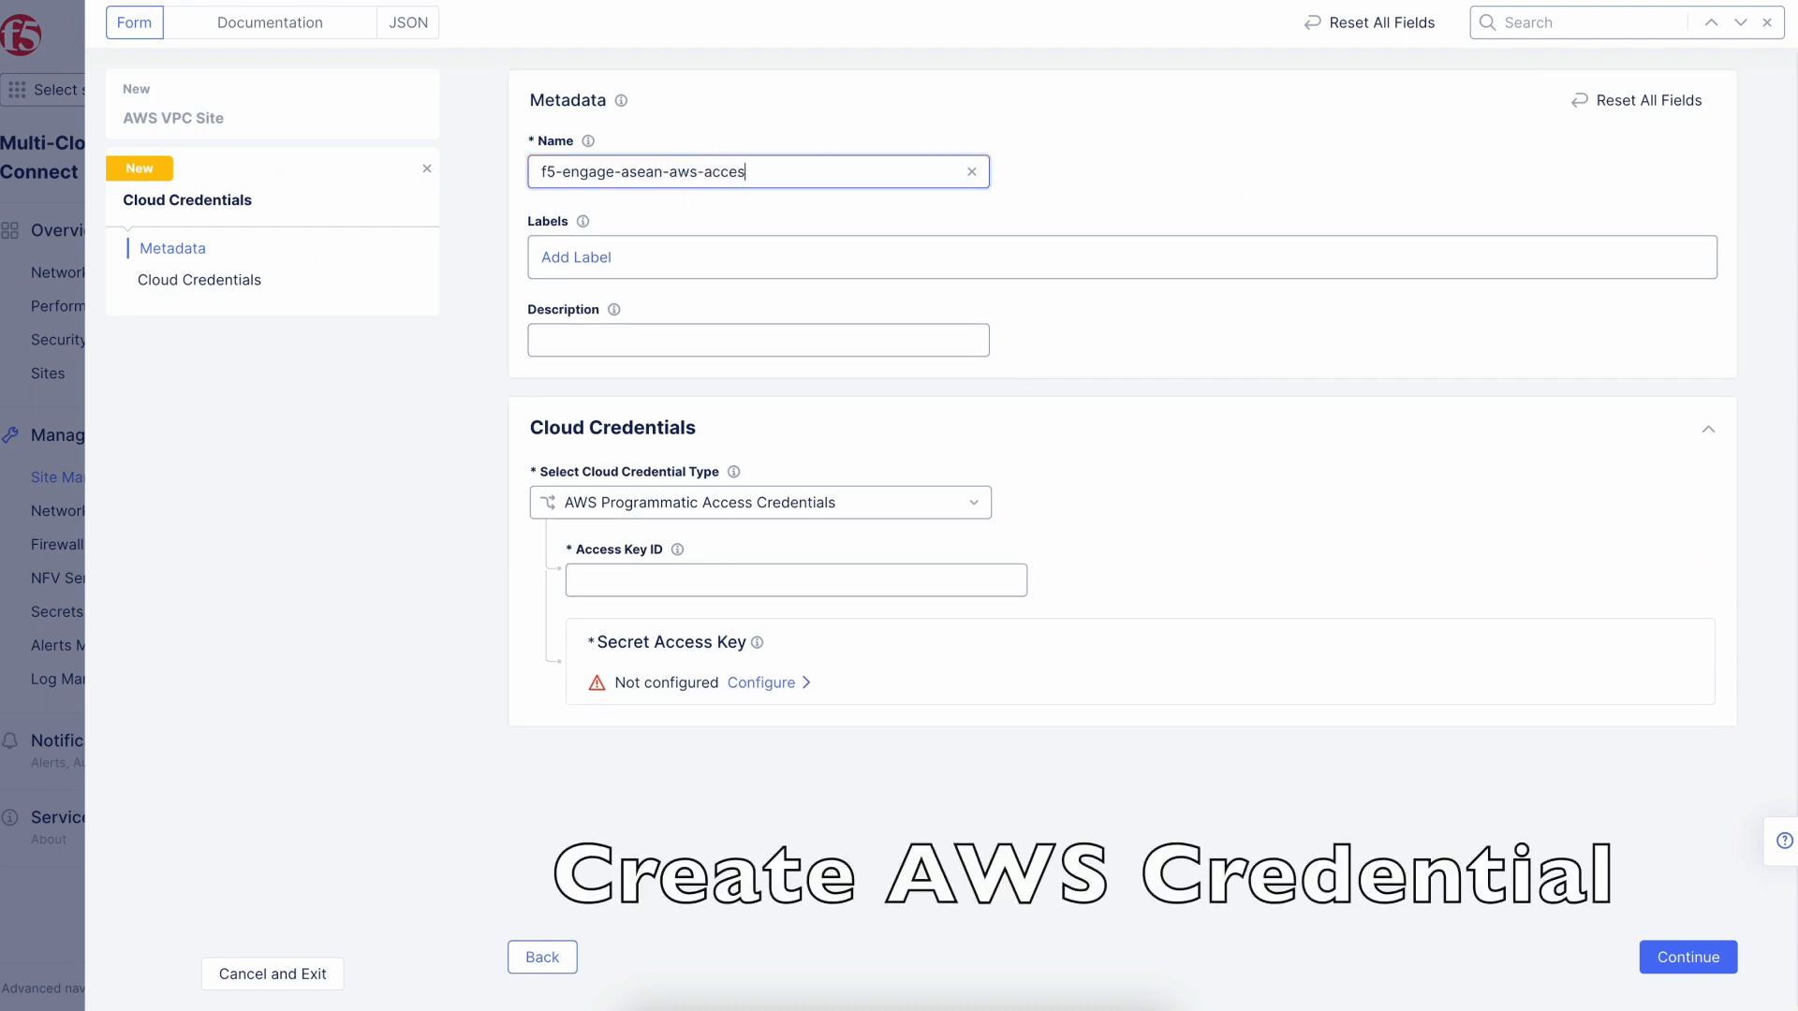
- Enter the AWS Access Key ID for the f5-engage-asean-aws-access cloud credentials
click(684, 588)
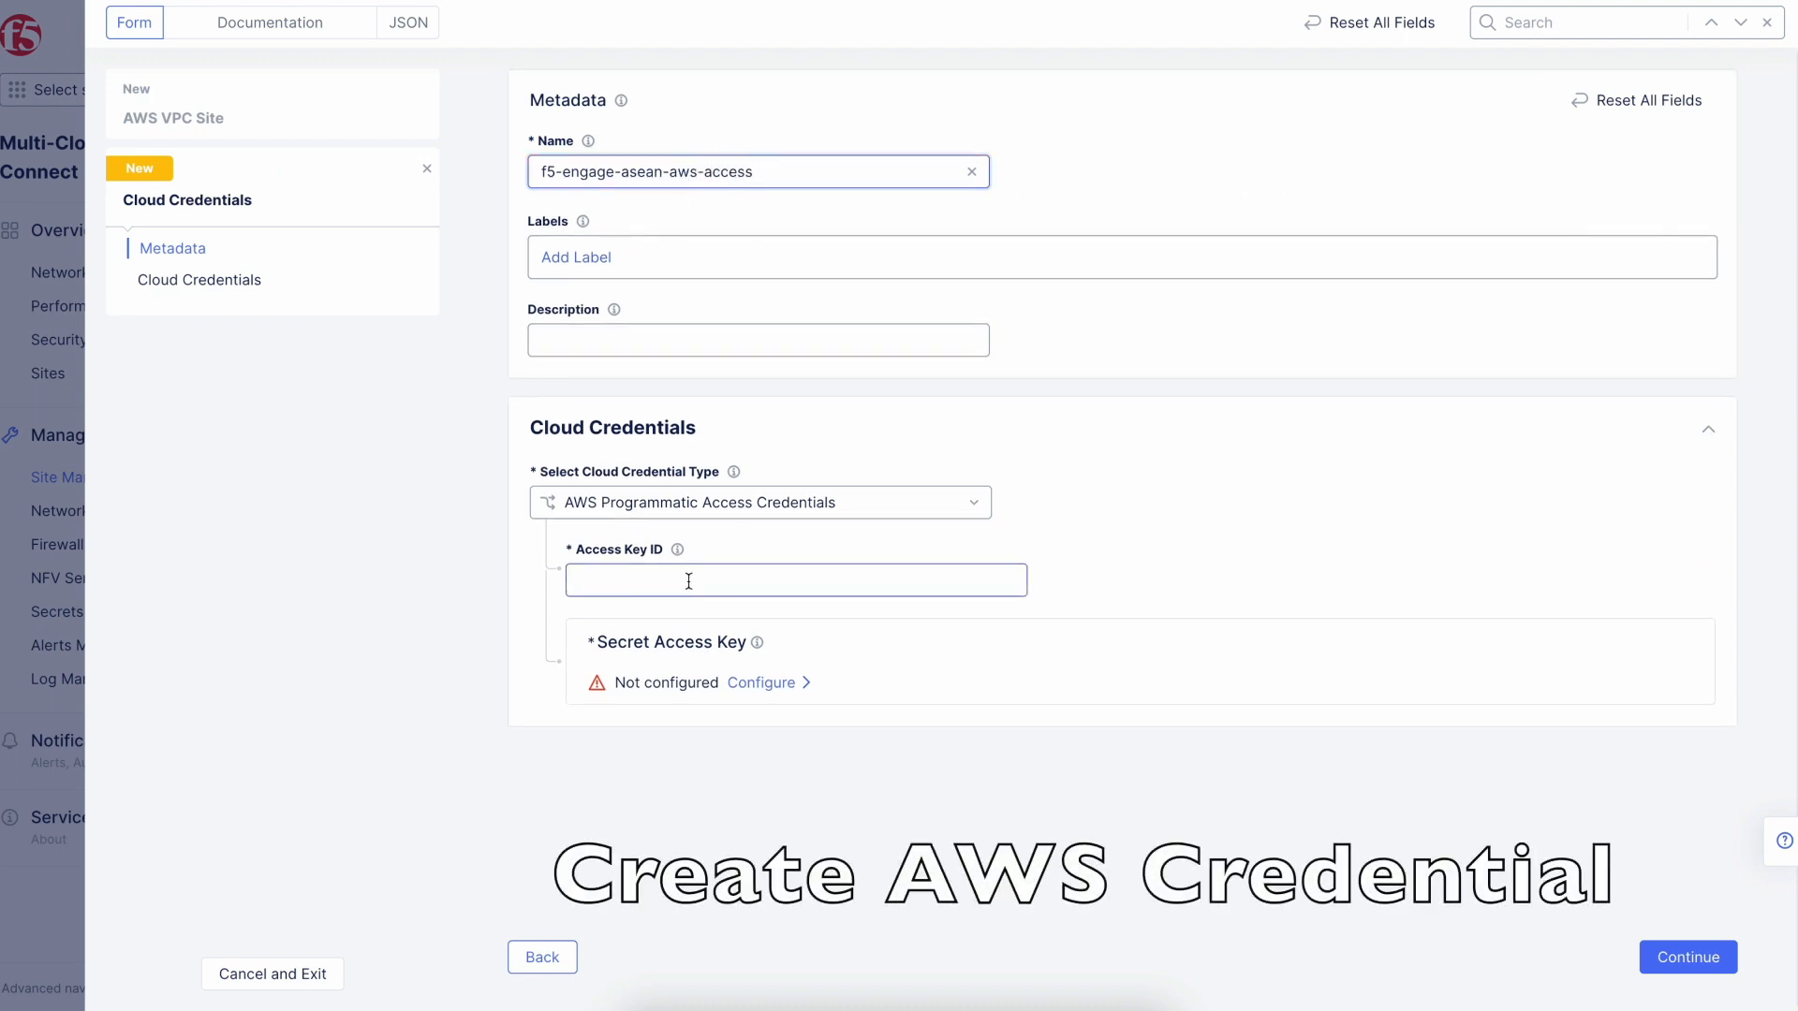
click(762, 581)
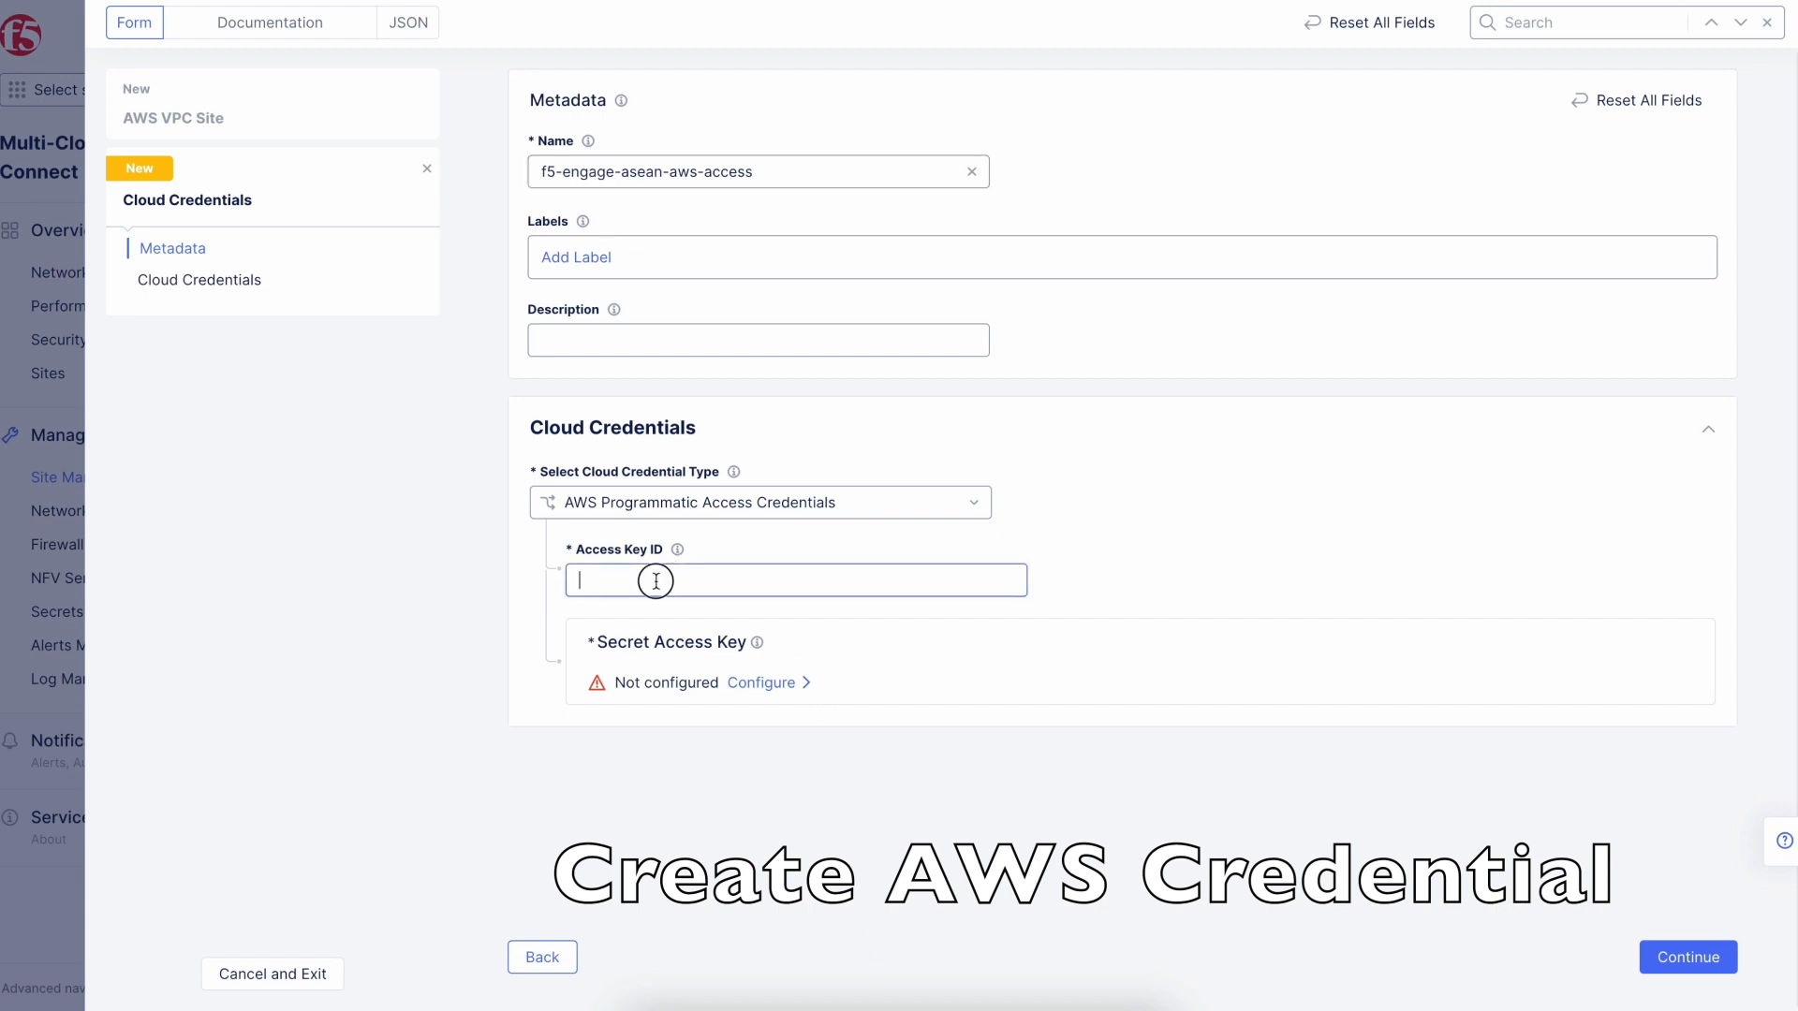
key(ctrl+v)
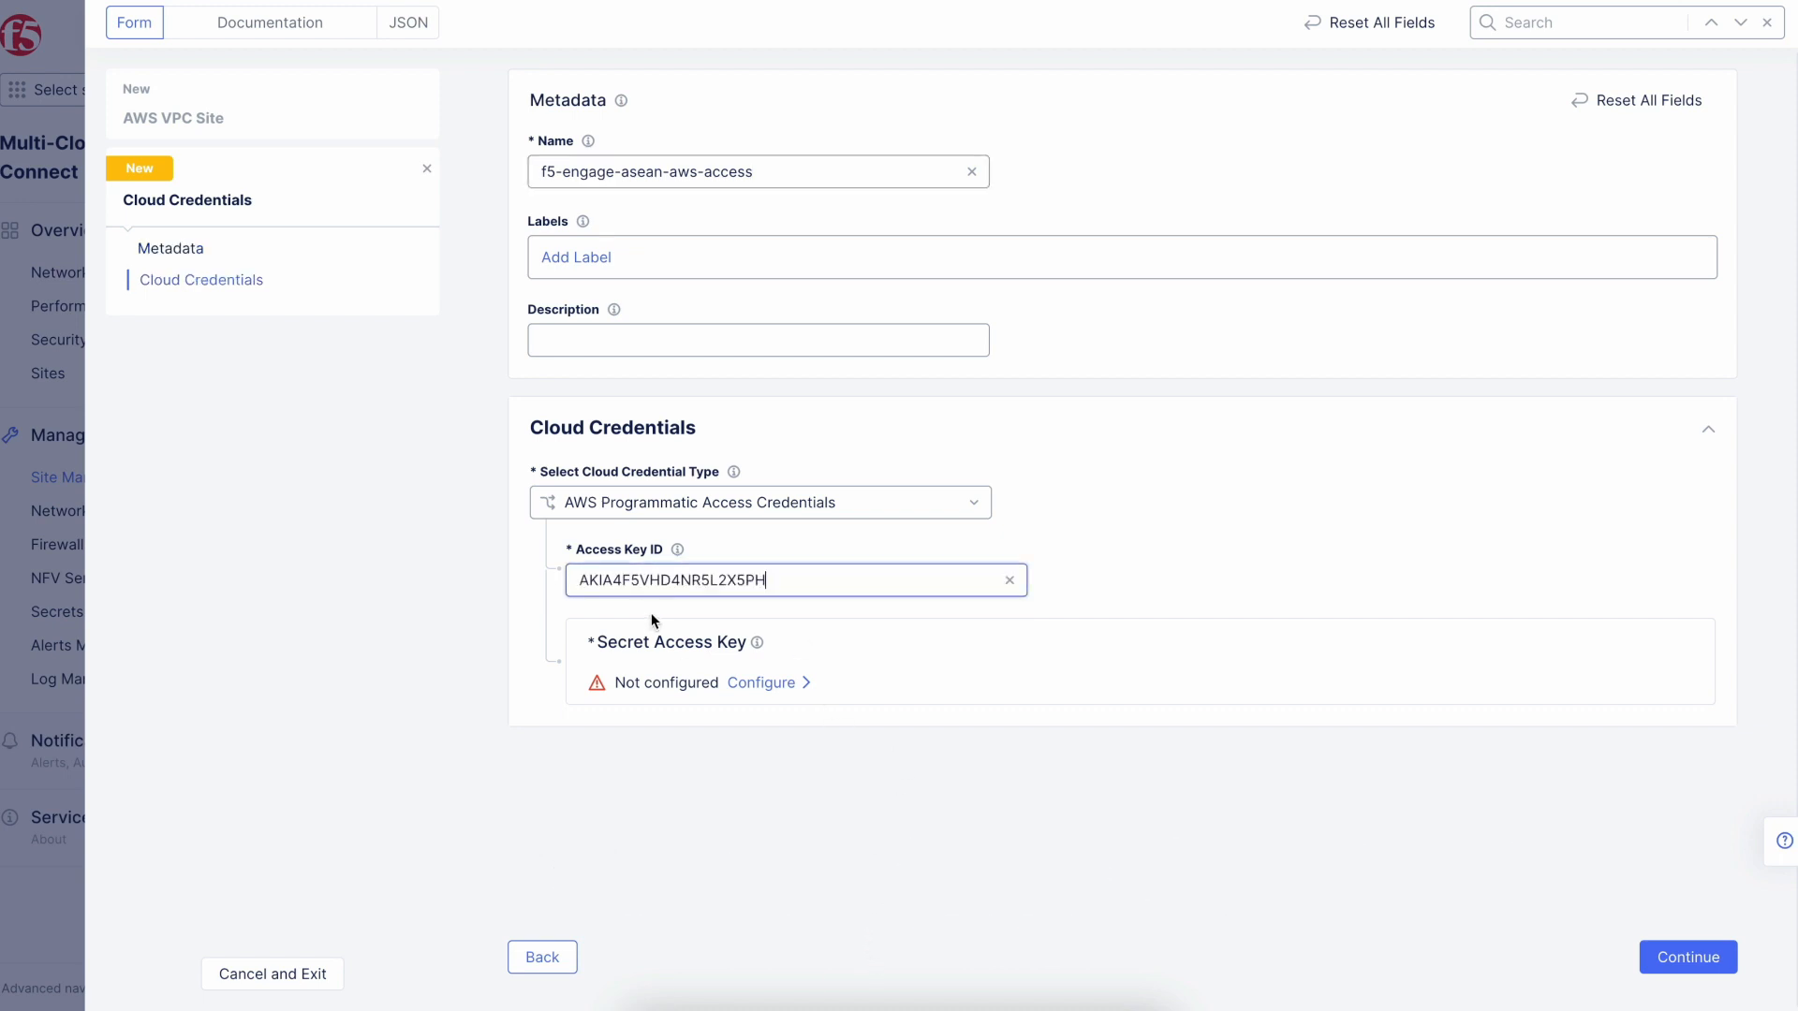
- Configure the Secret Access Key as a blindfolded secret by pasting the secret, and submit the new cloud credentials
click(766, 684)
click(700, 382)
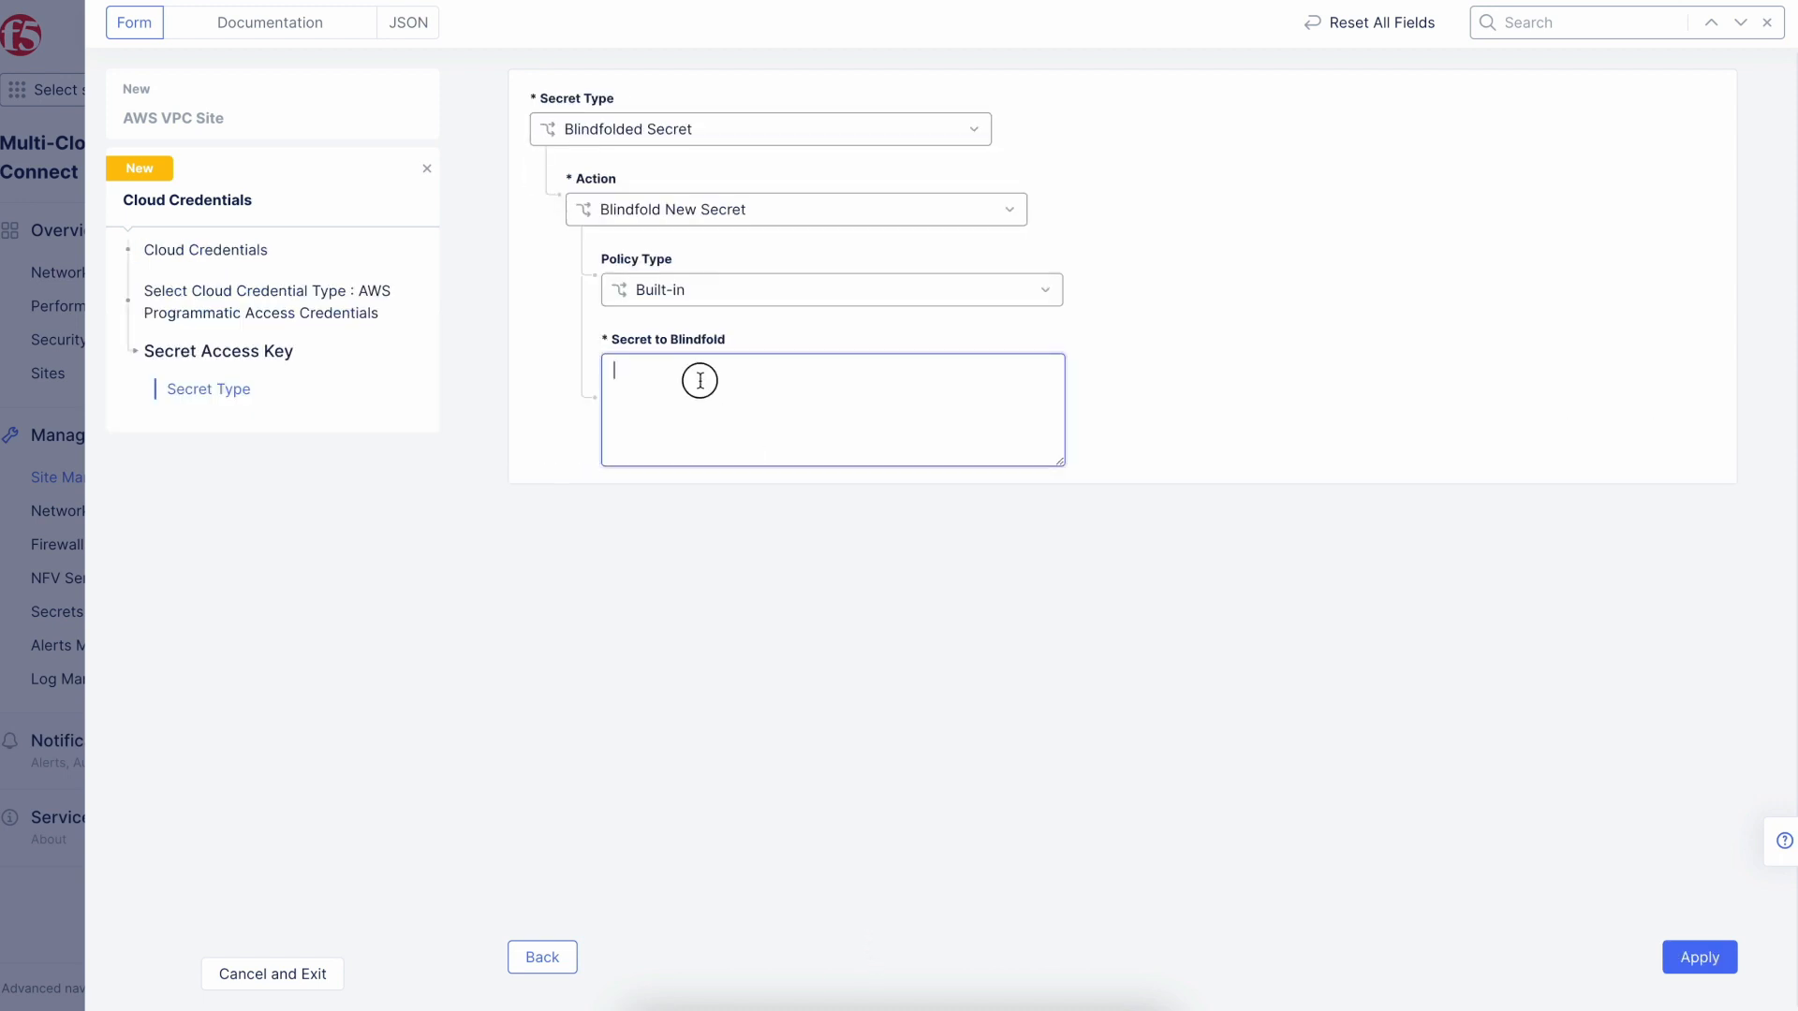
key(ctrl+v)
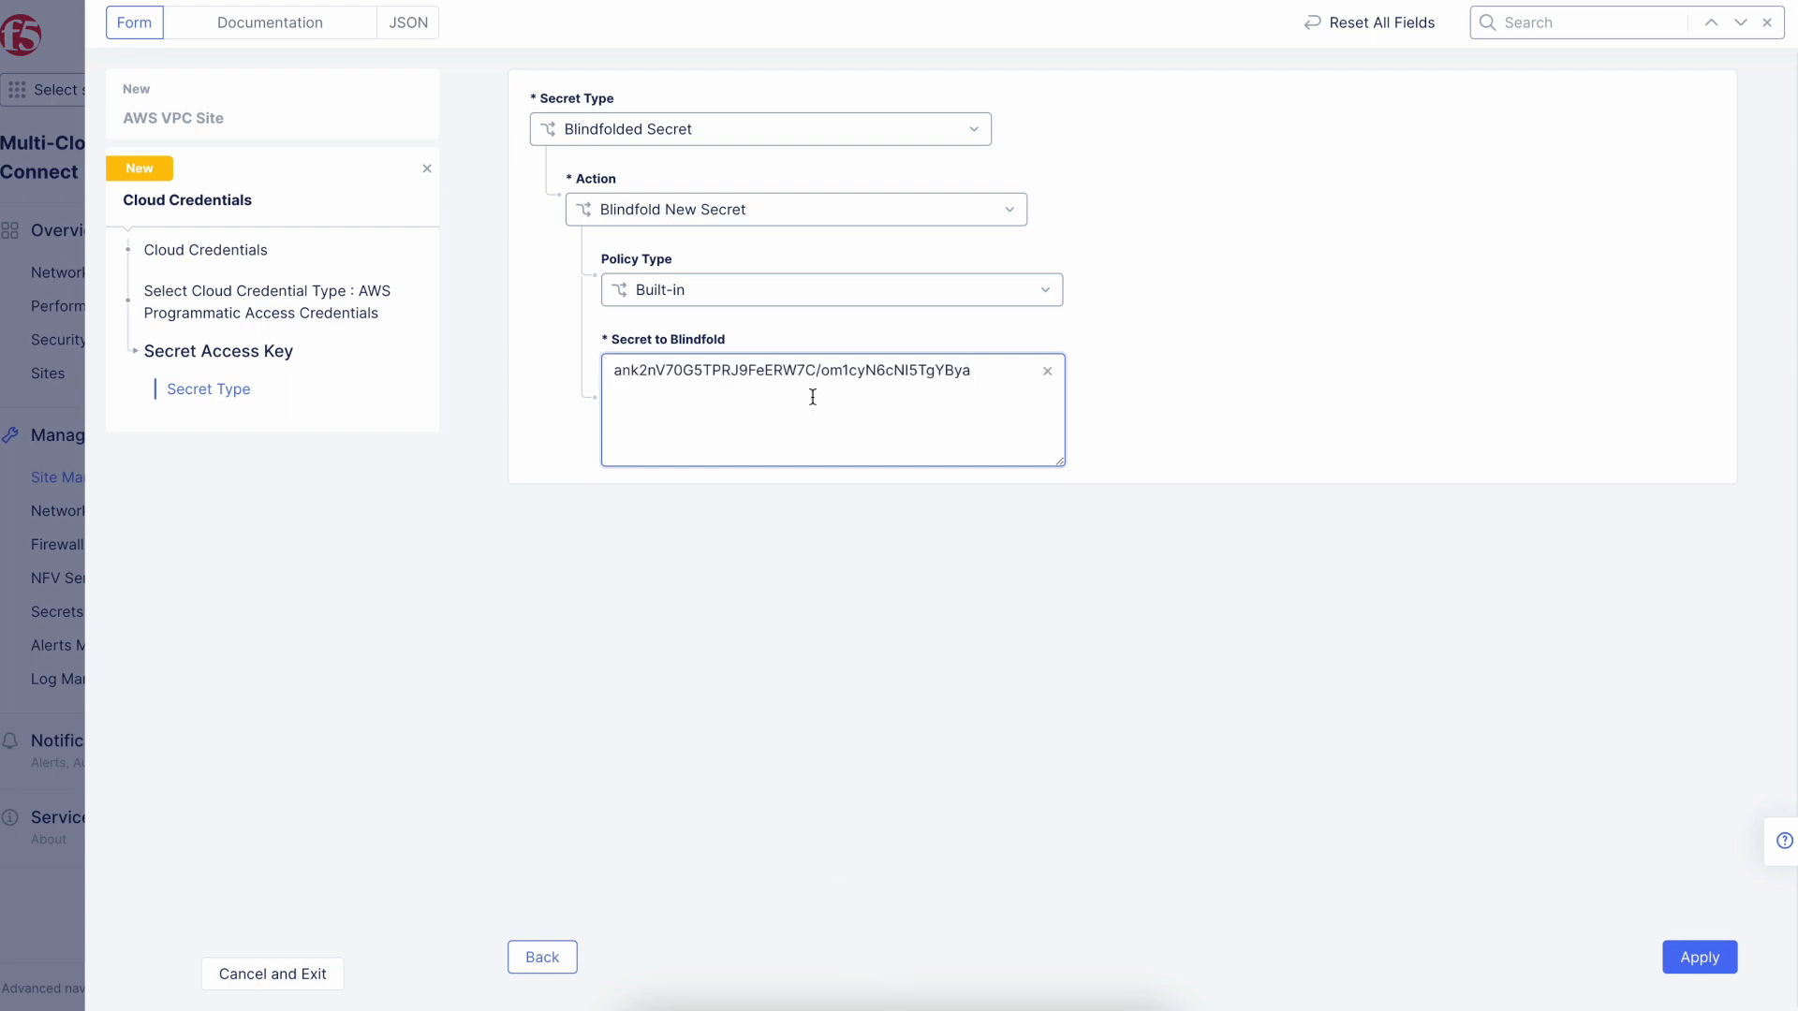
click(1705, 956)
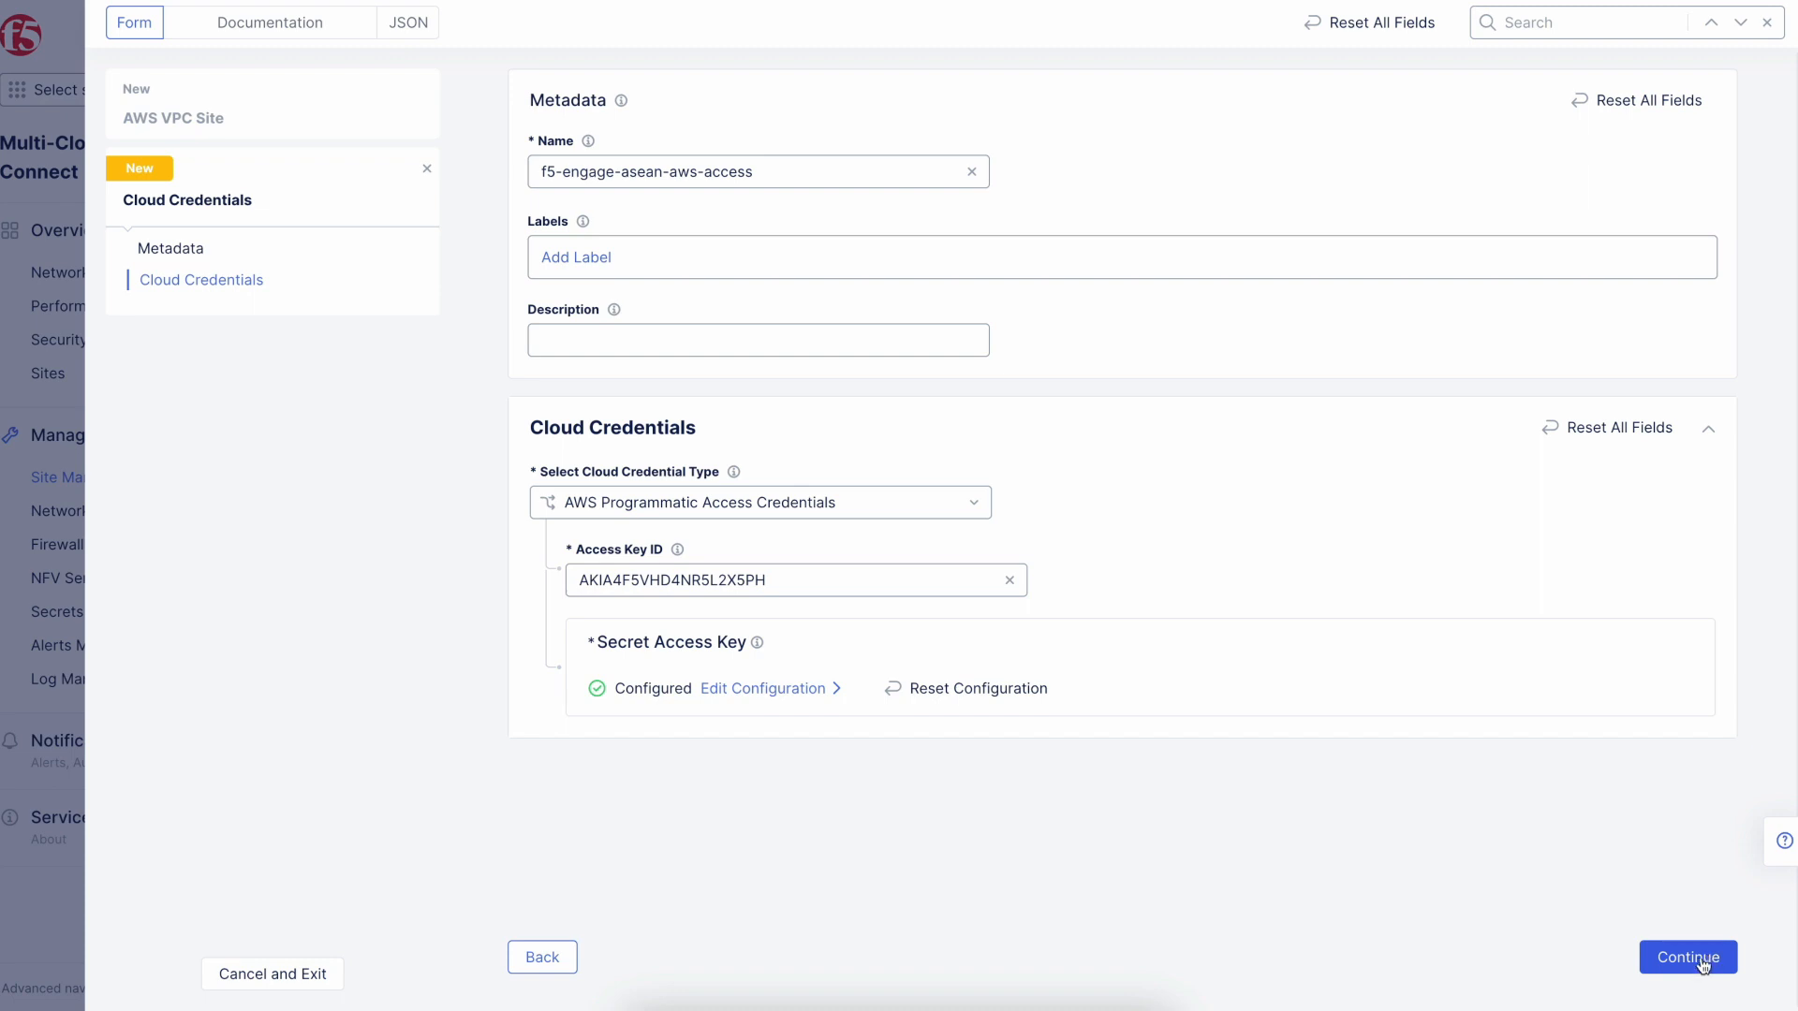
click(1700, 961)
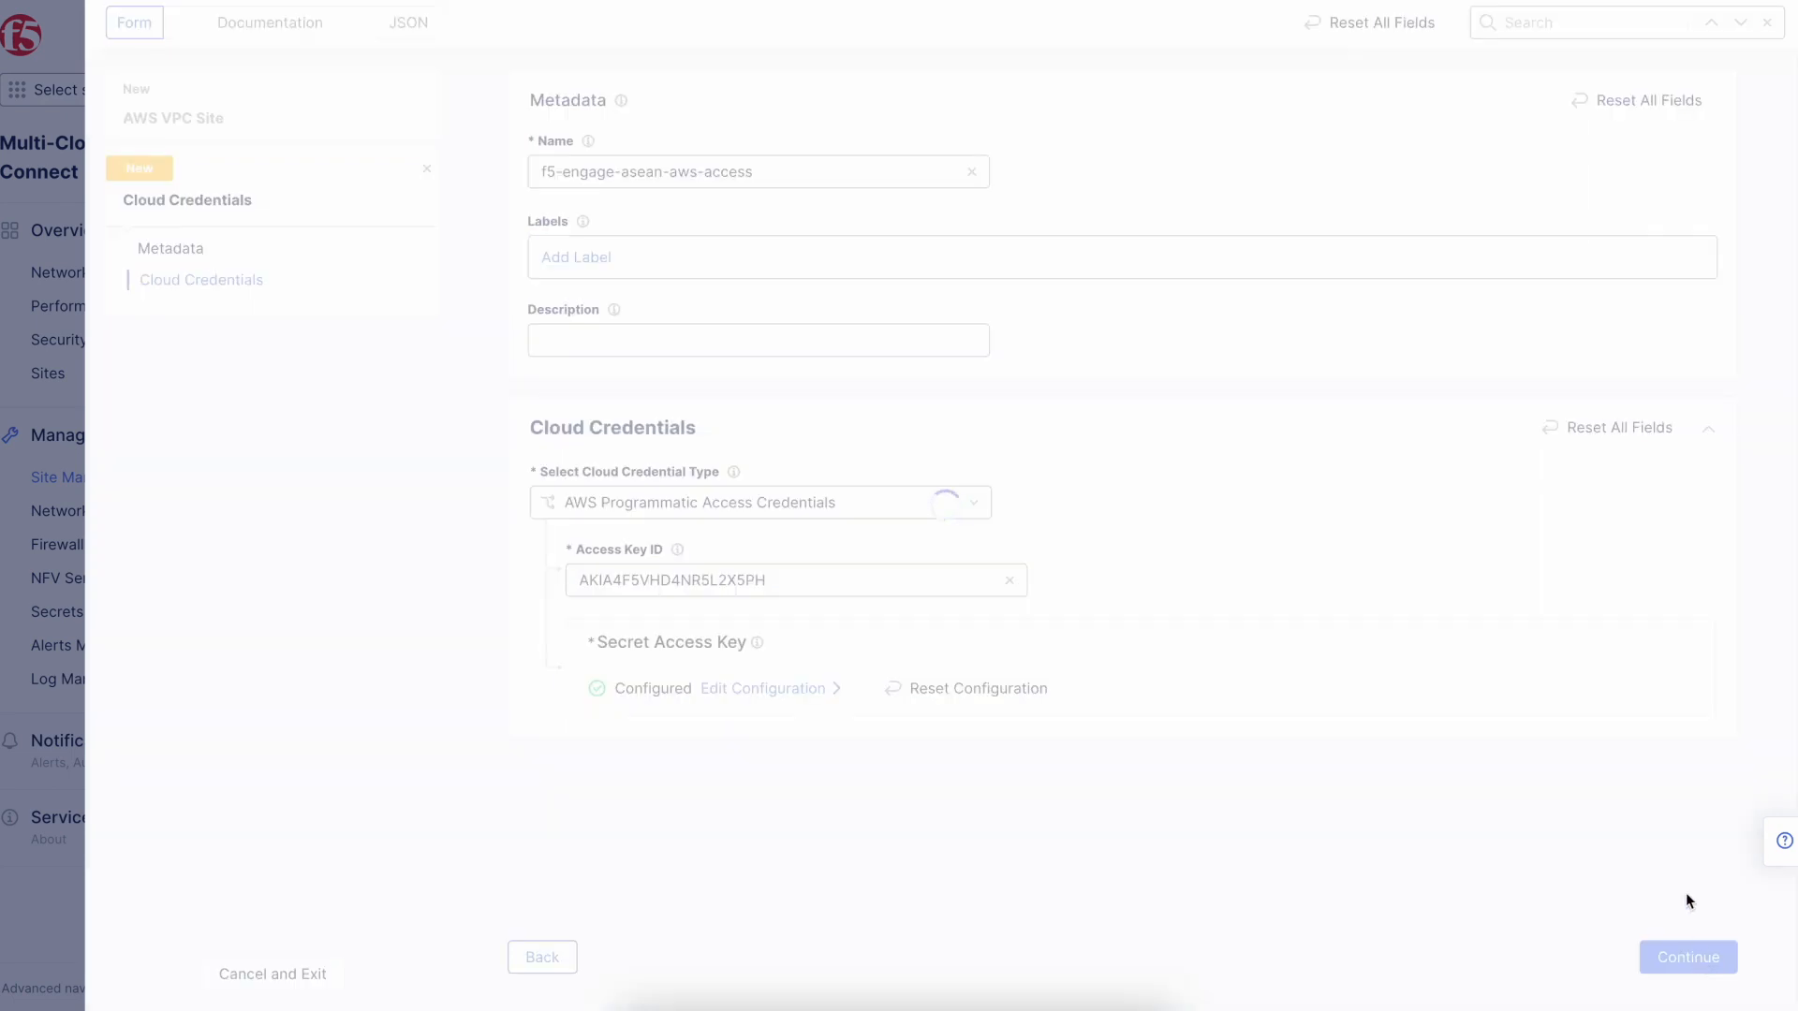
- Paste the public SSH key into the site node parameters
click(752, 584)
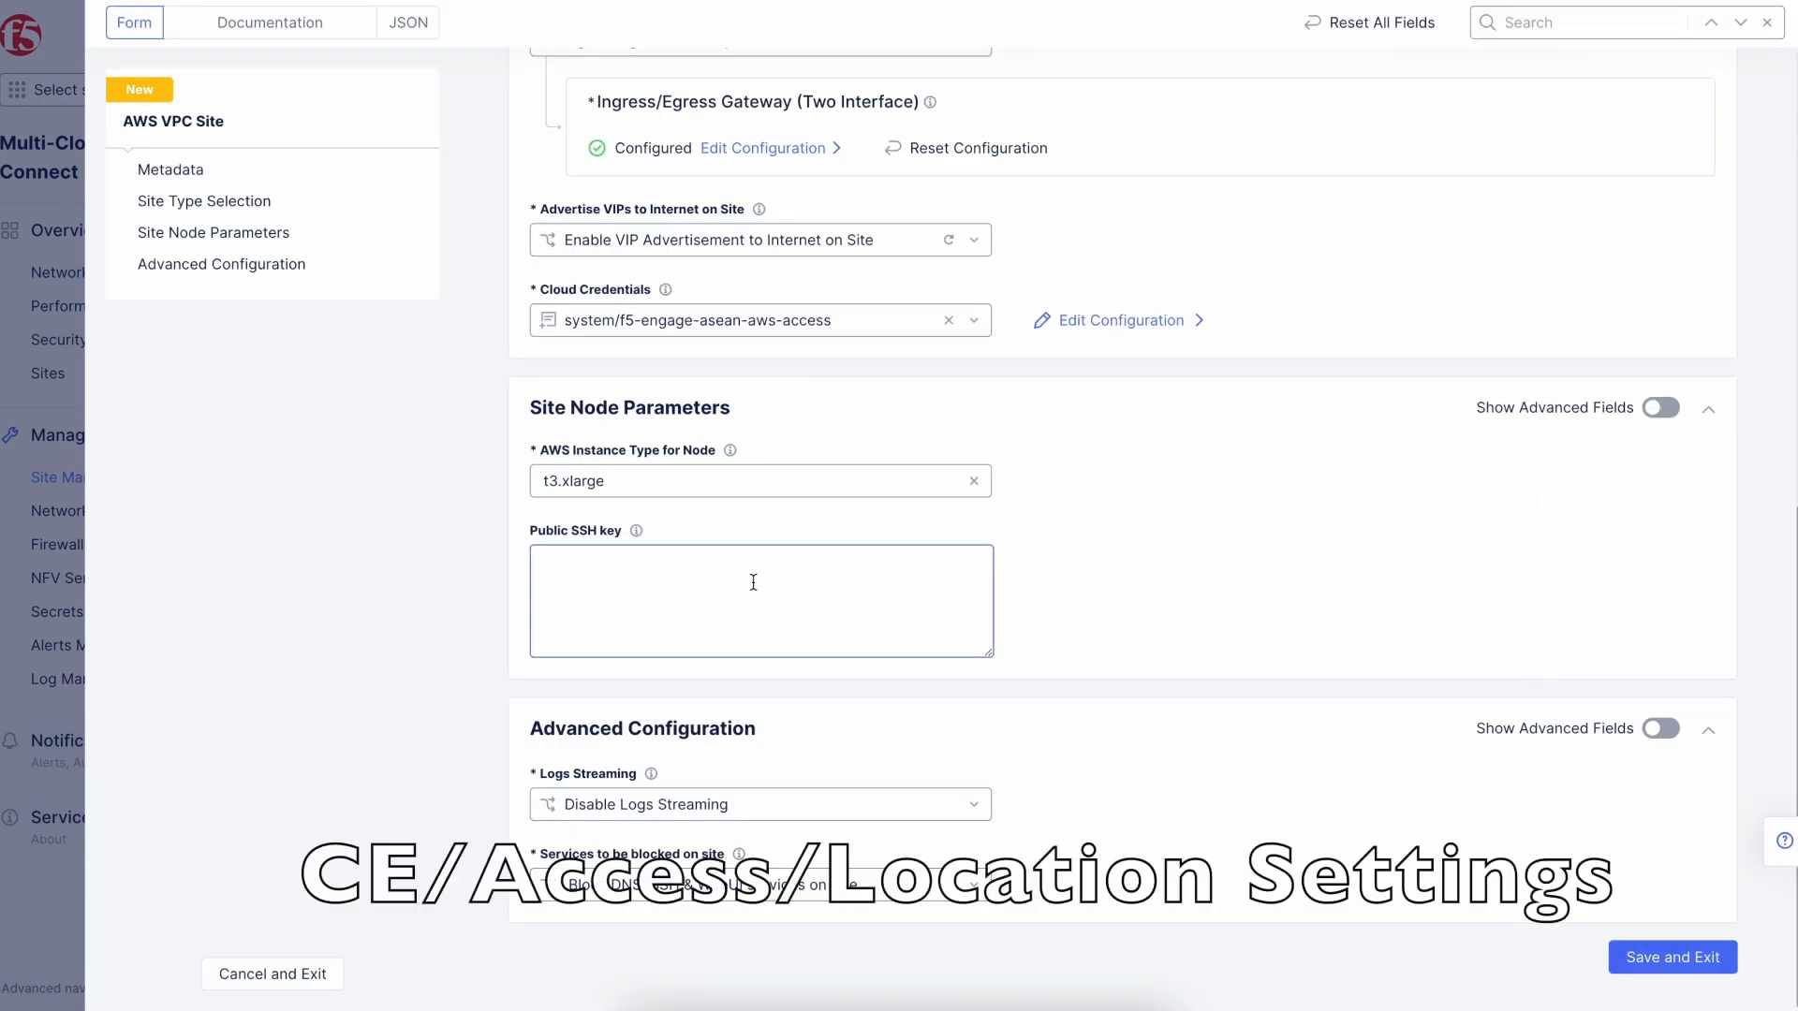
key(ctrl+v)
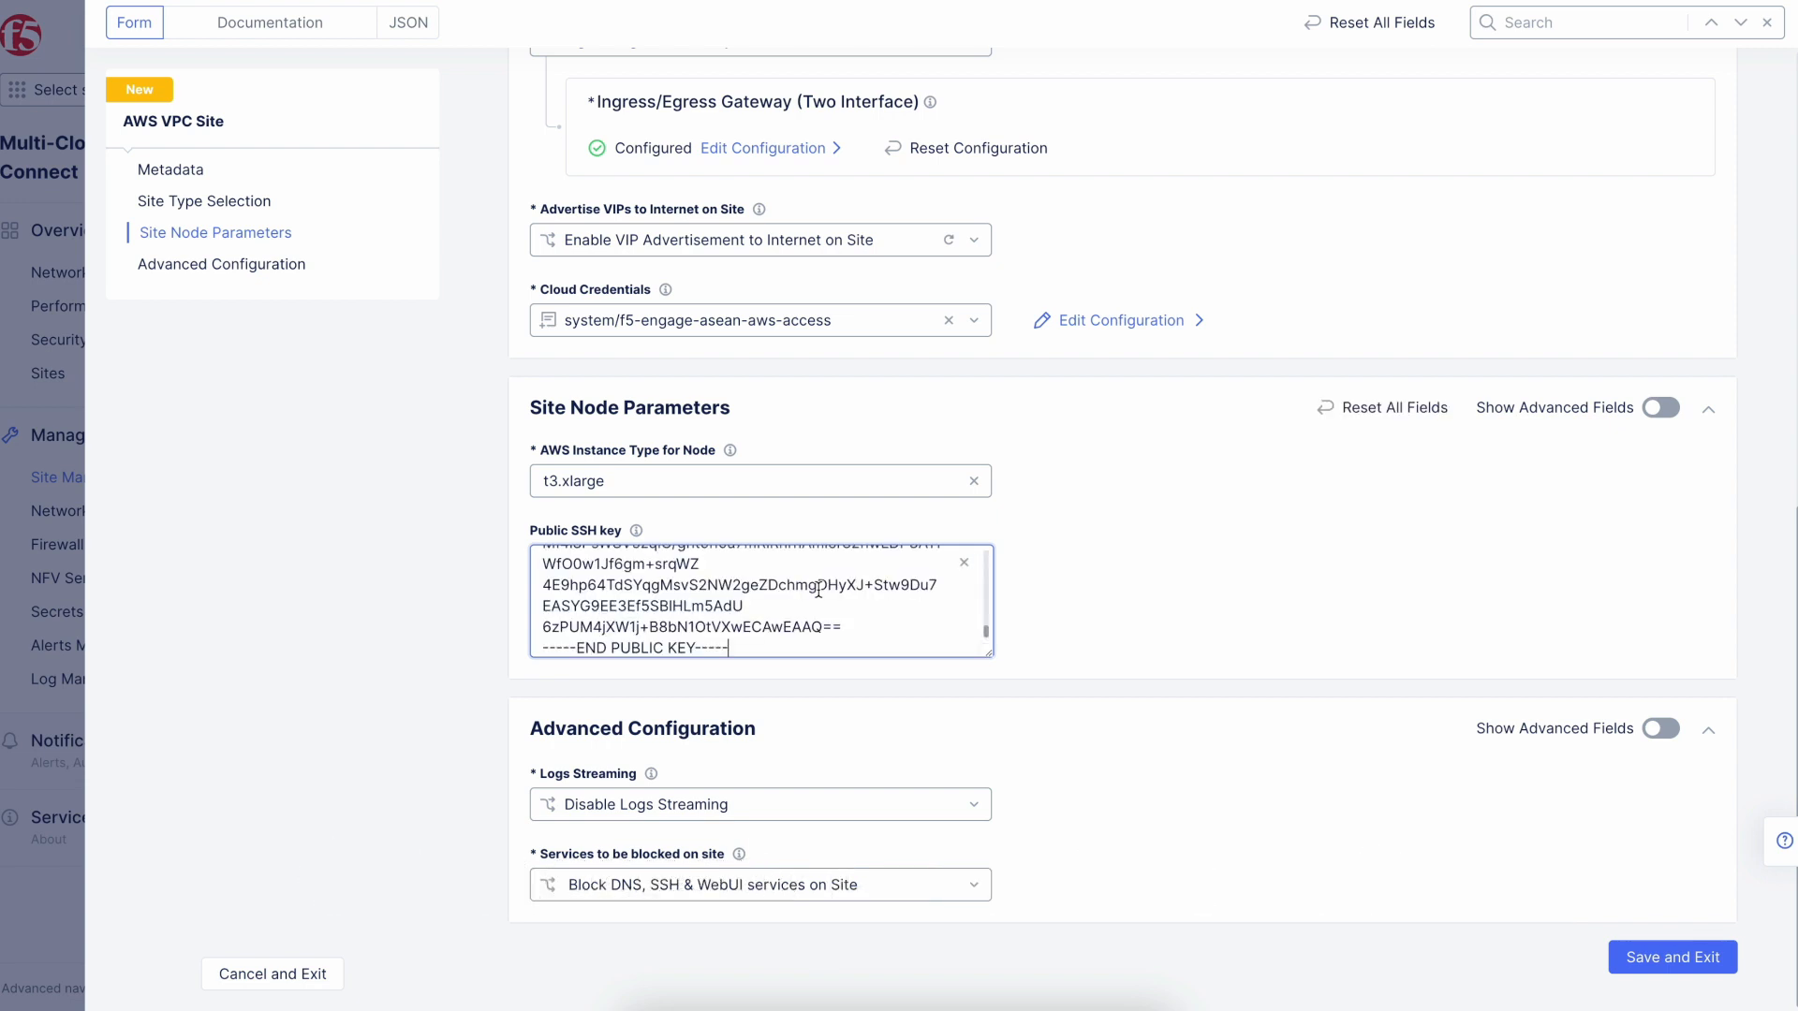
scroll(818, 588, up, 5)
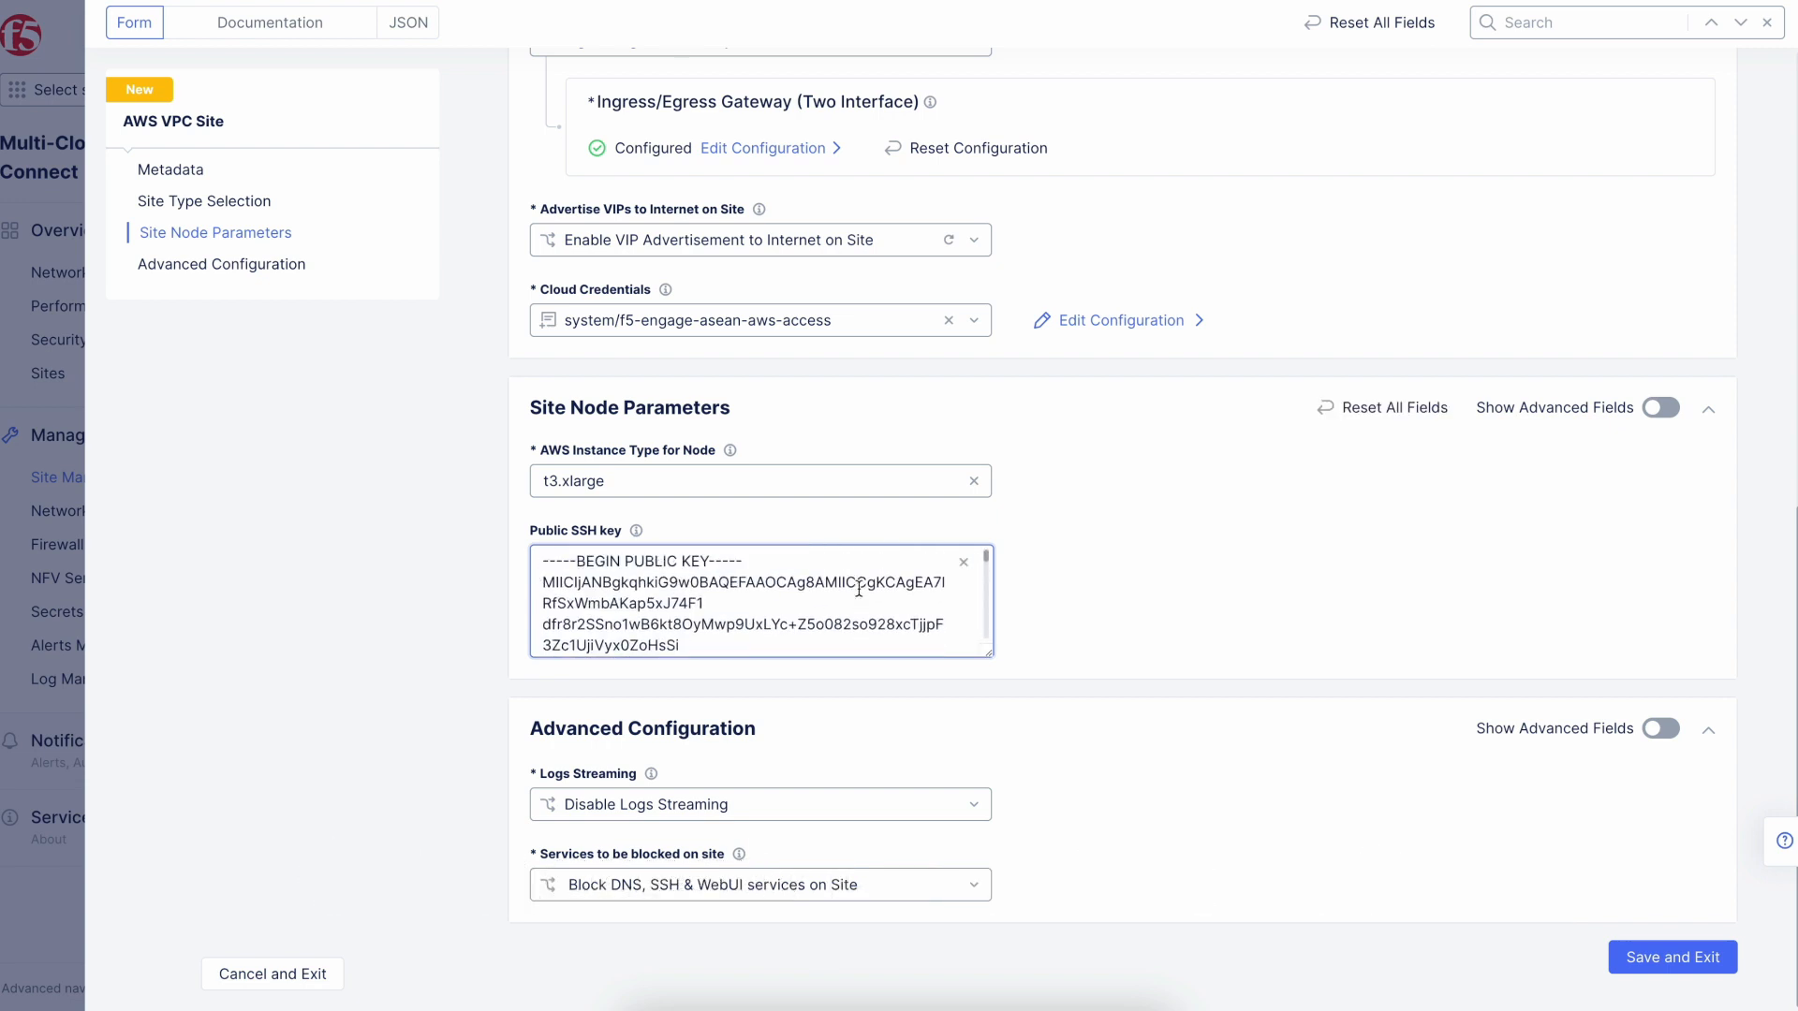
- Show the advanced site node fields and set cloud disk size 88 GiB, latitude 1.2894 and longitude 103.8543
click(1661, 407)
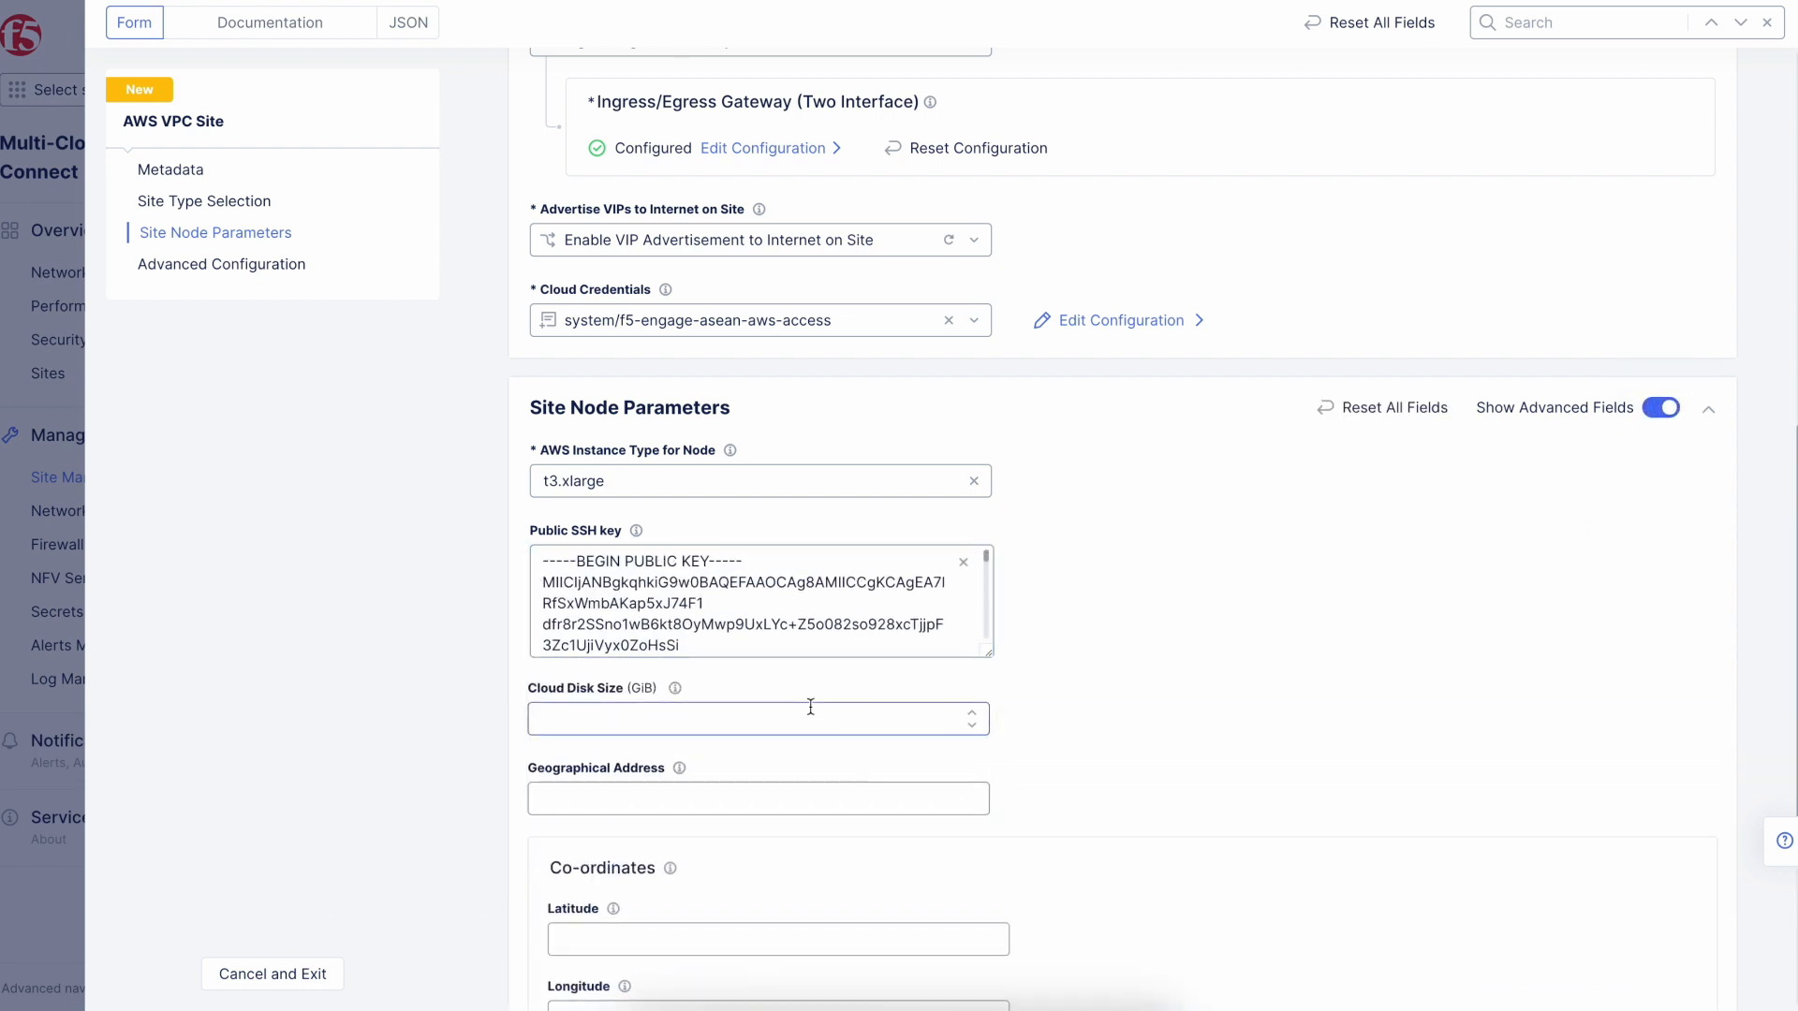
click(706, 718)
text(88)
scroll(1073, 830, down, 2)
click(659, 765)
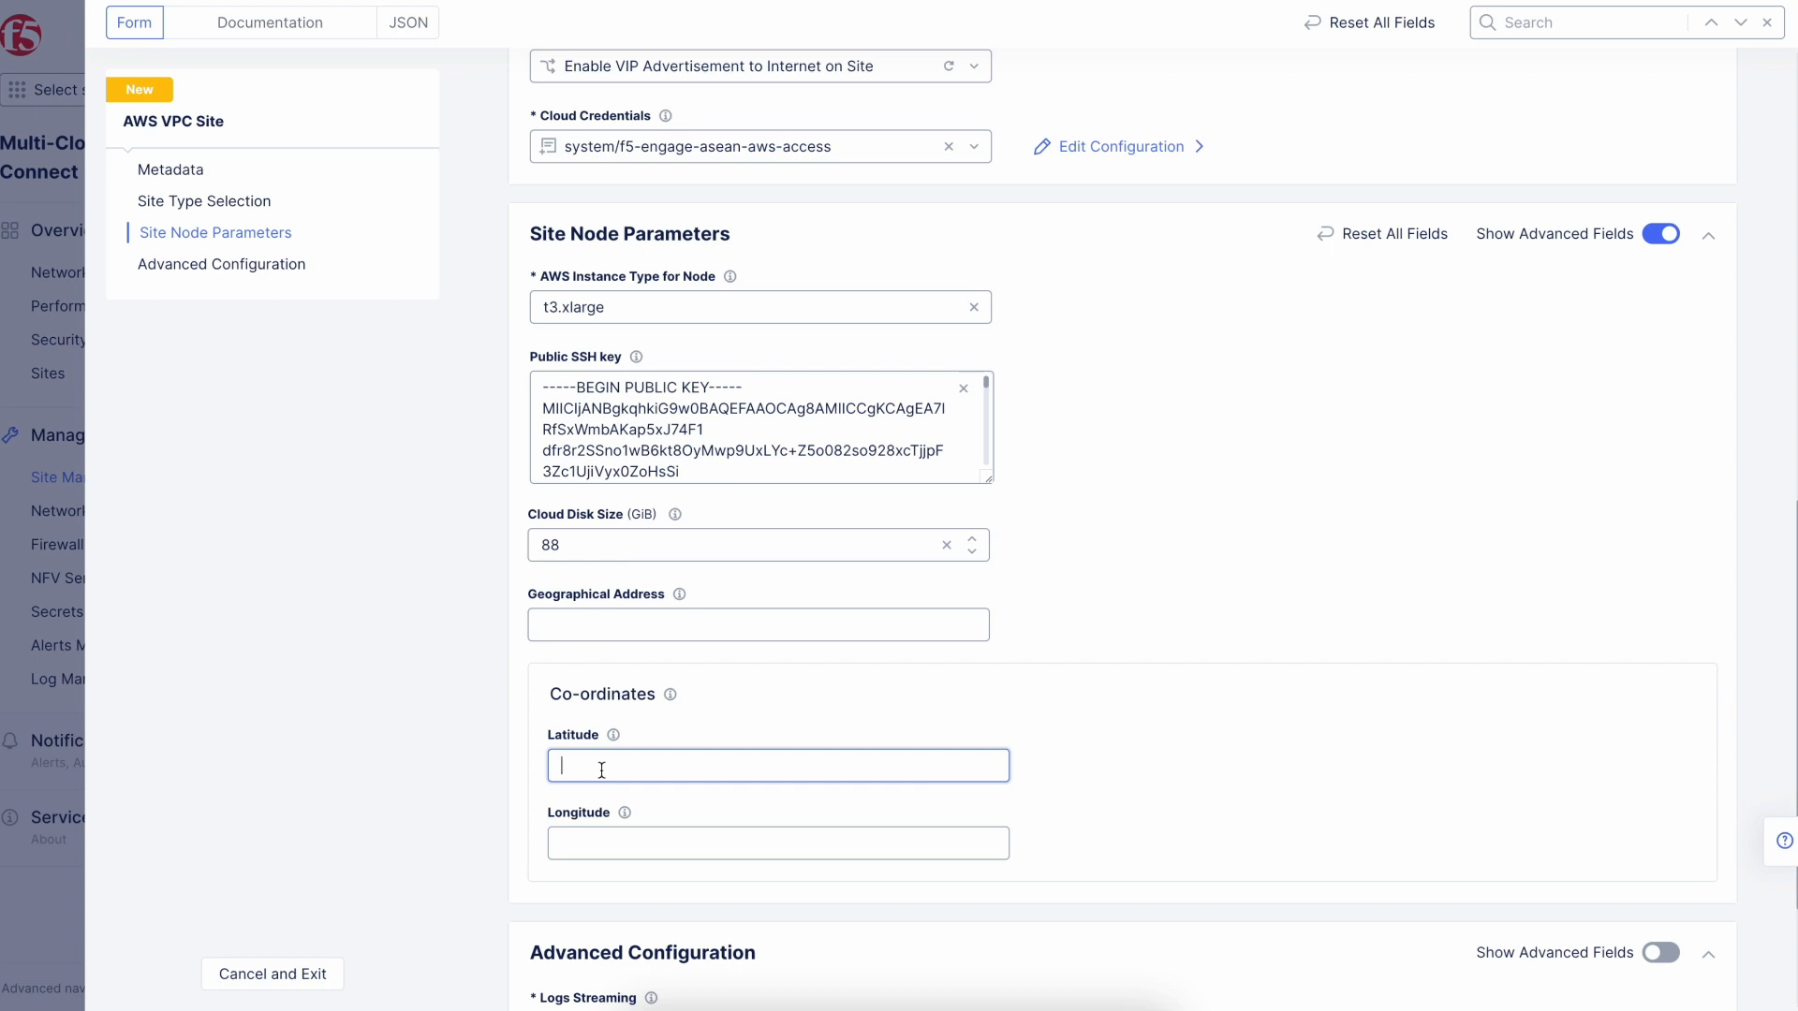
text(1.2894)
click(607, 840)
text(103.8543)
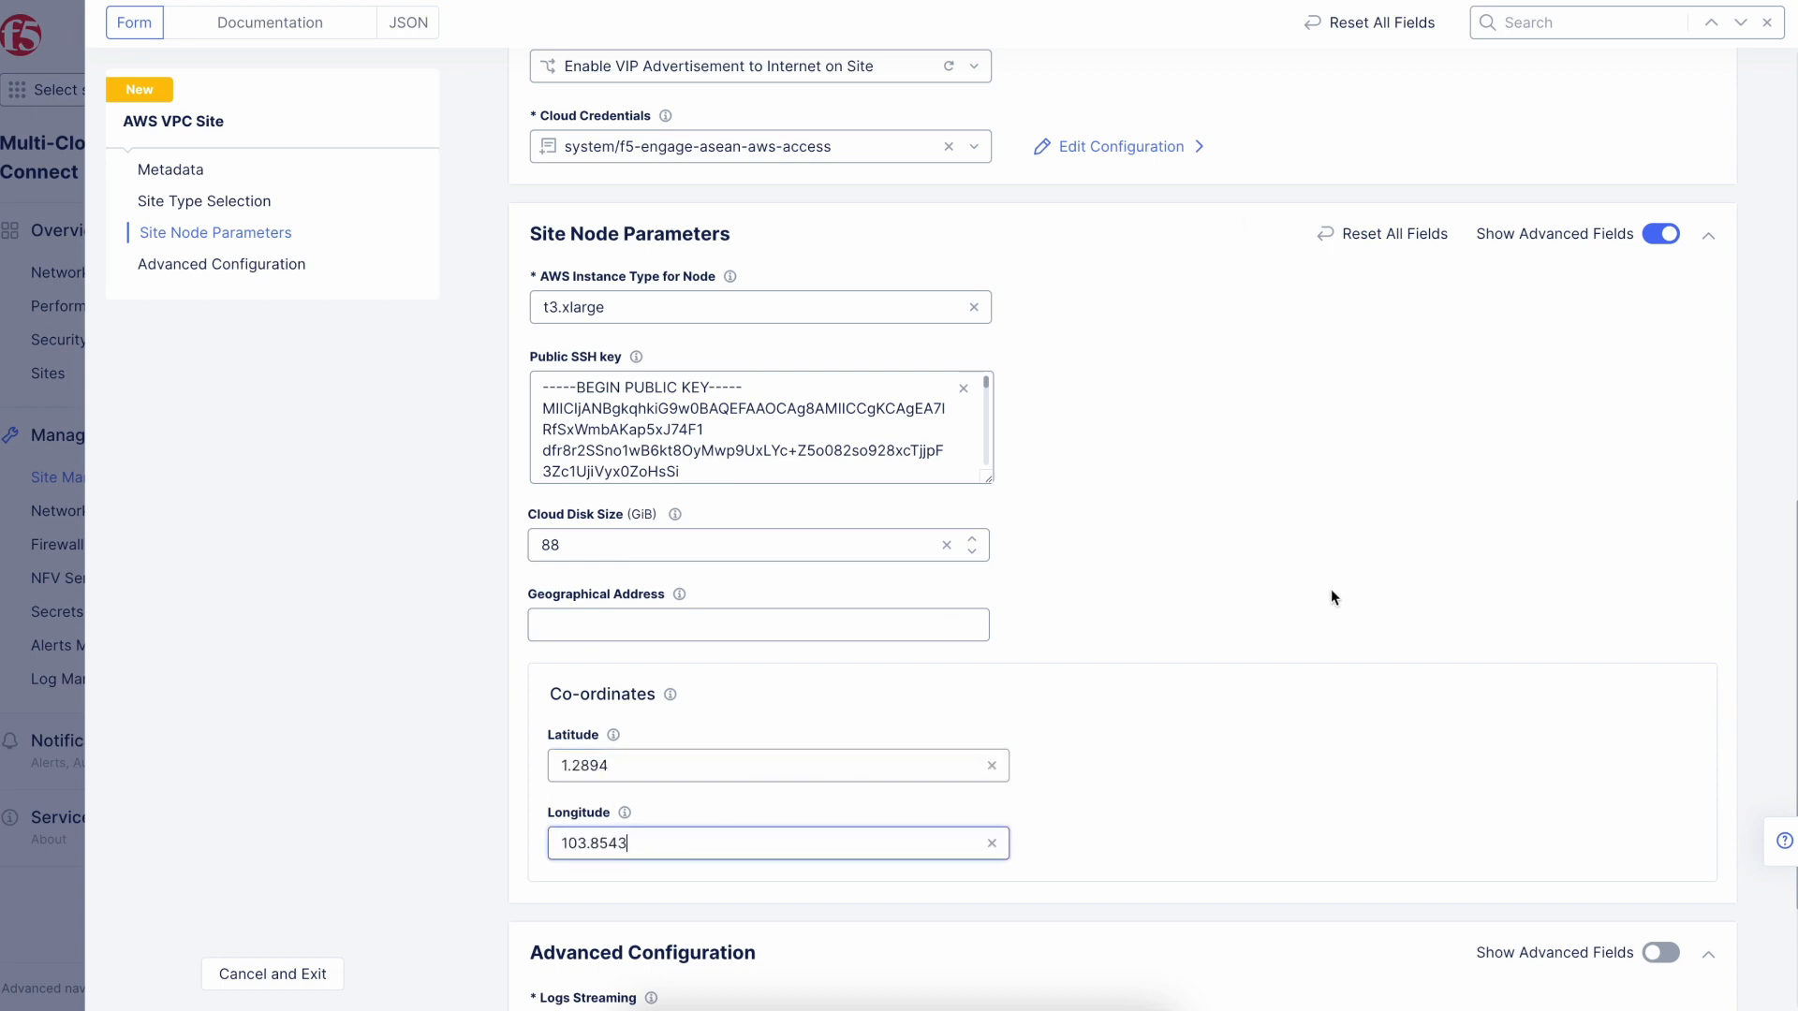
- Show the advanced configuration fields and set the services to be blocked to "Allow access to DNS, SSH services on Site"
scroll(1334, 597, down, 3)
click(1543, 780)
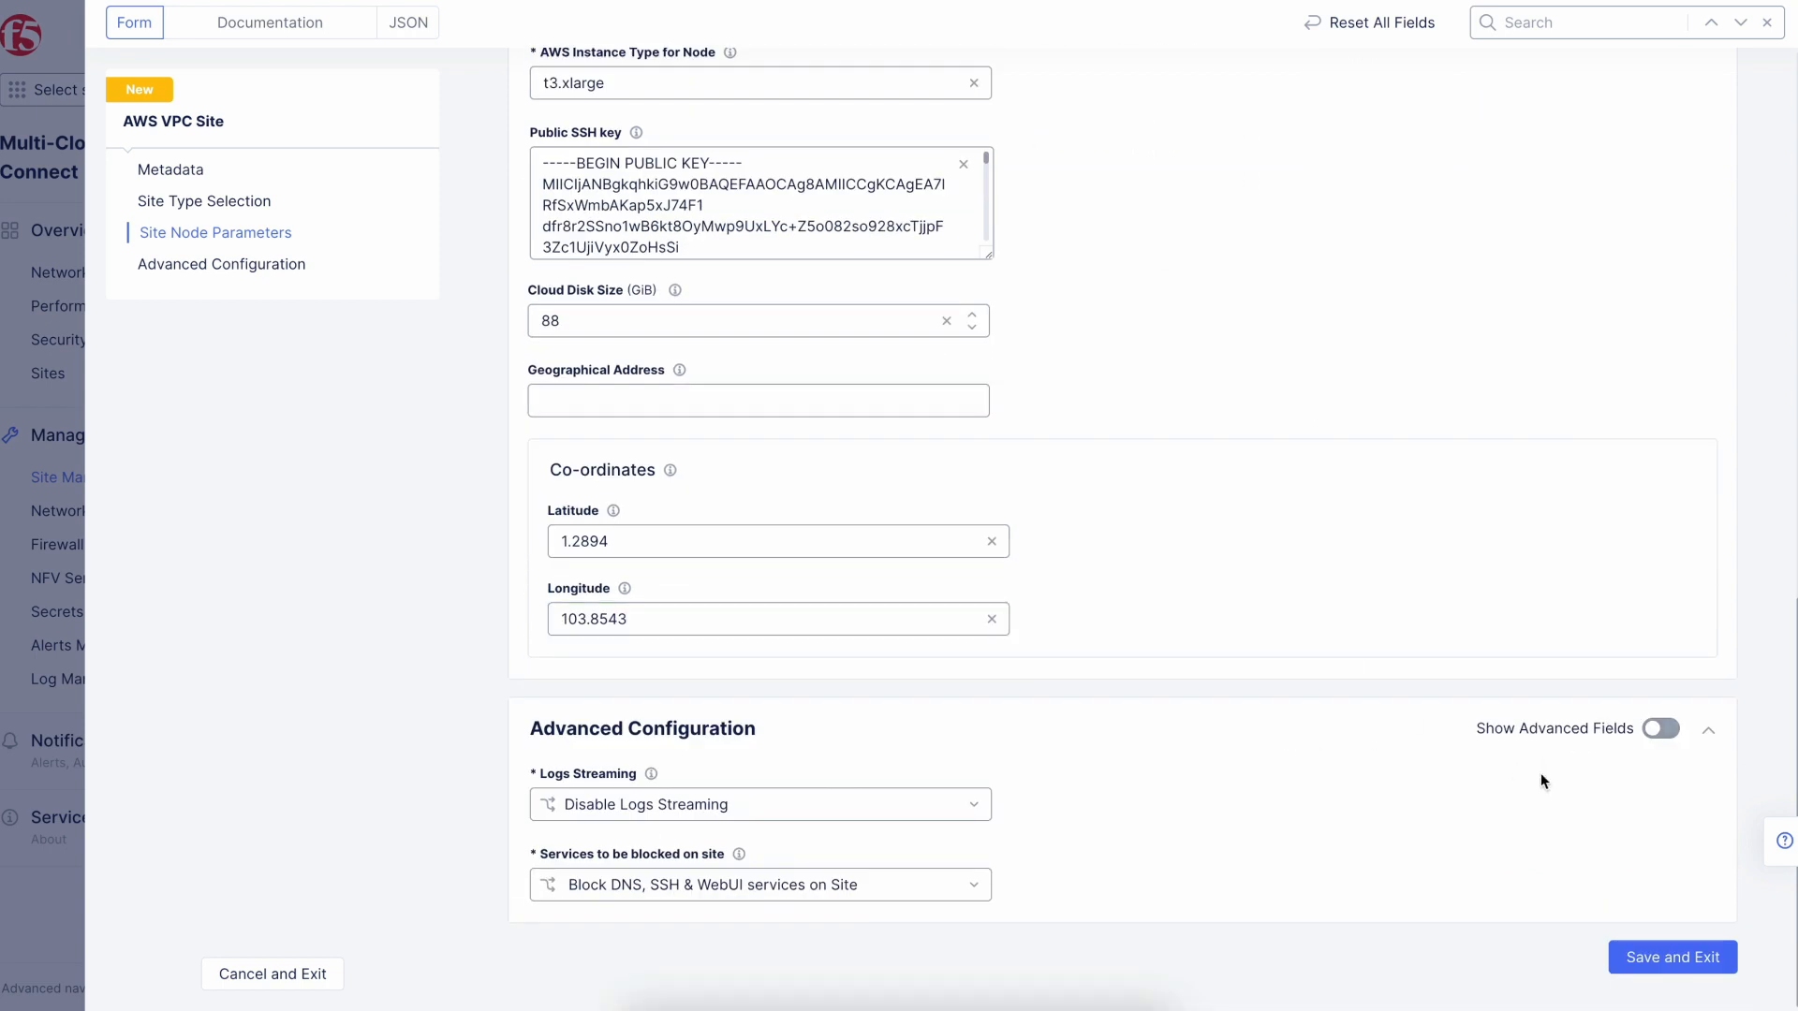
click(1662, 729)
scroll(1453, 823, down, 5)
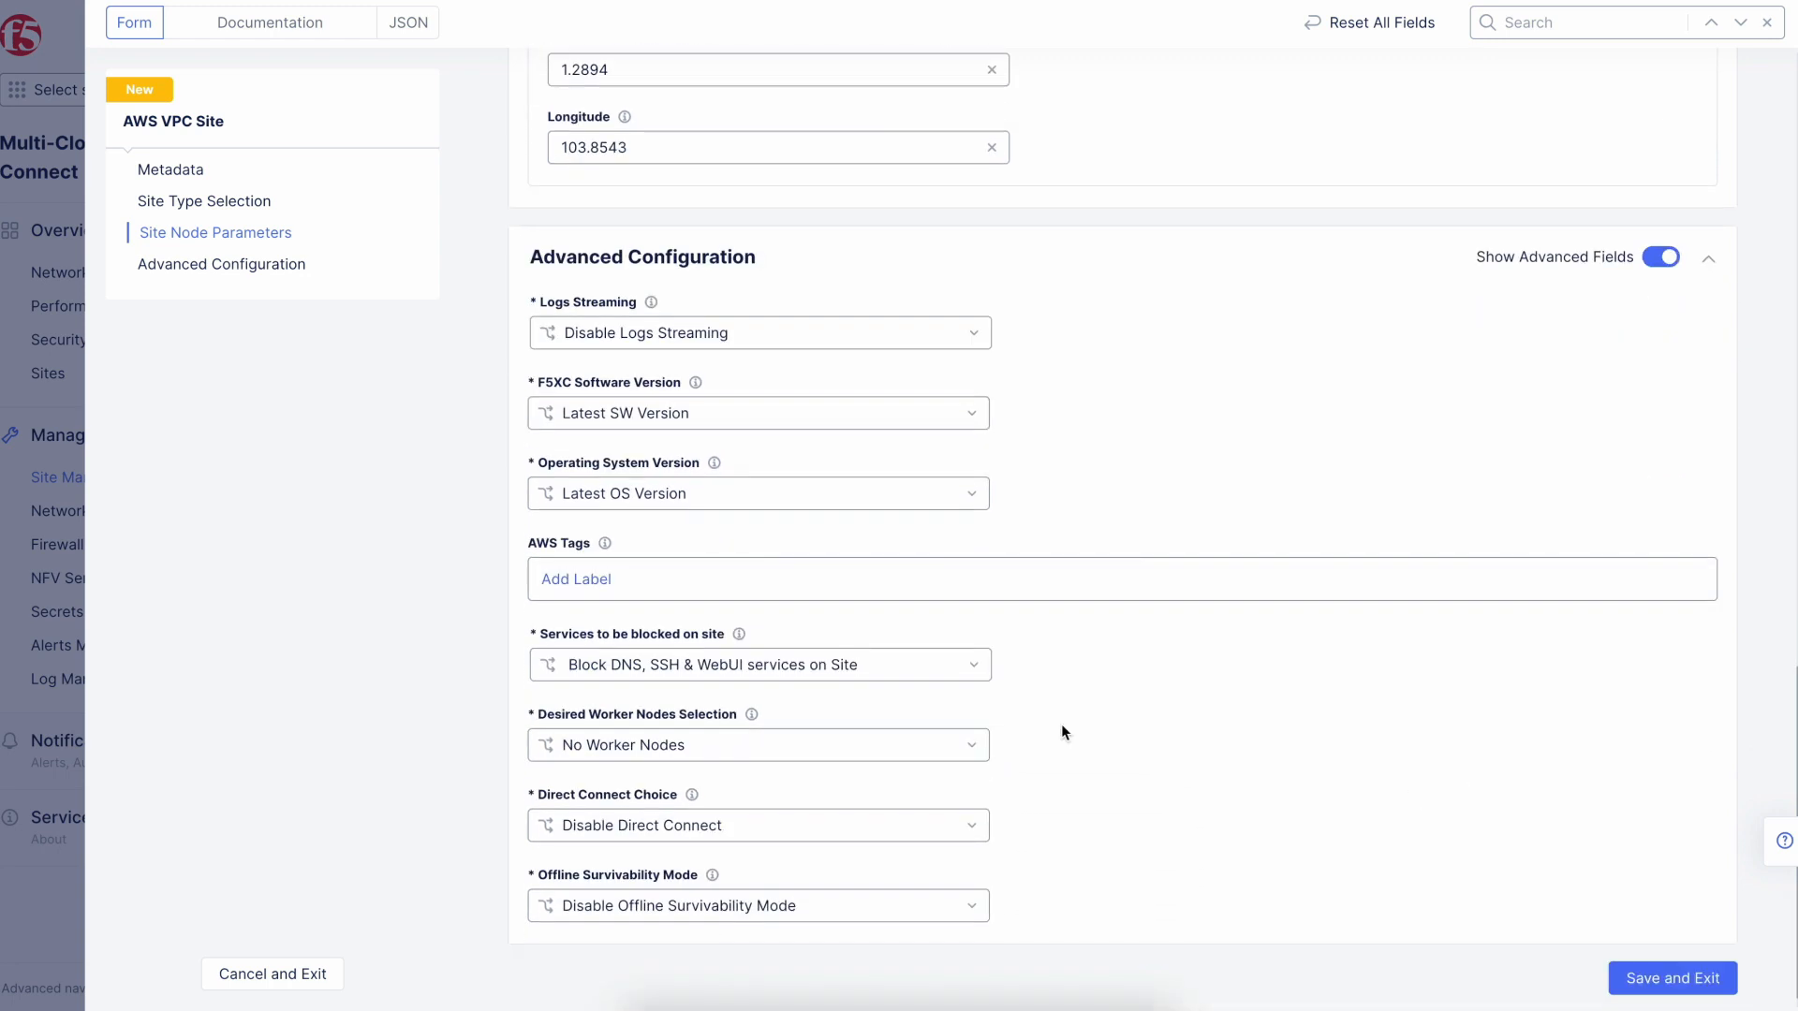
click(941, 667)
click(700, 859)
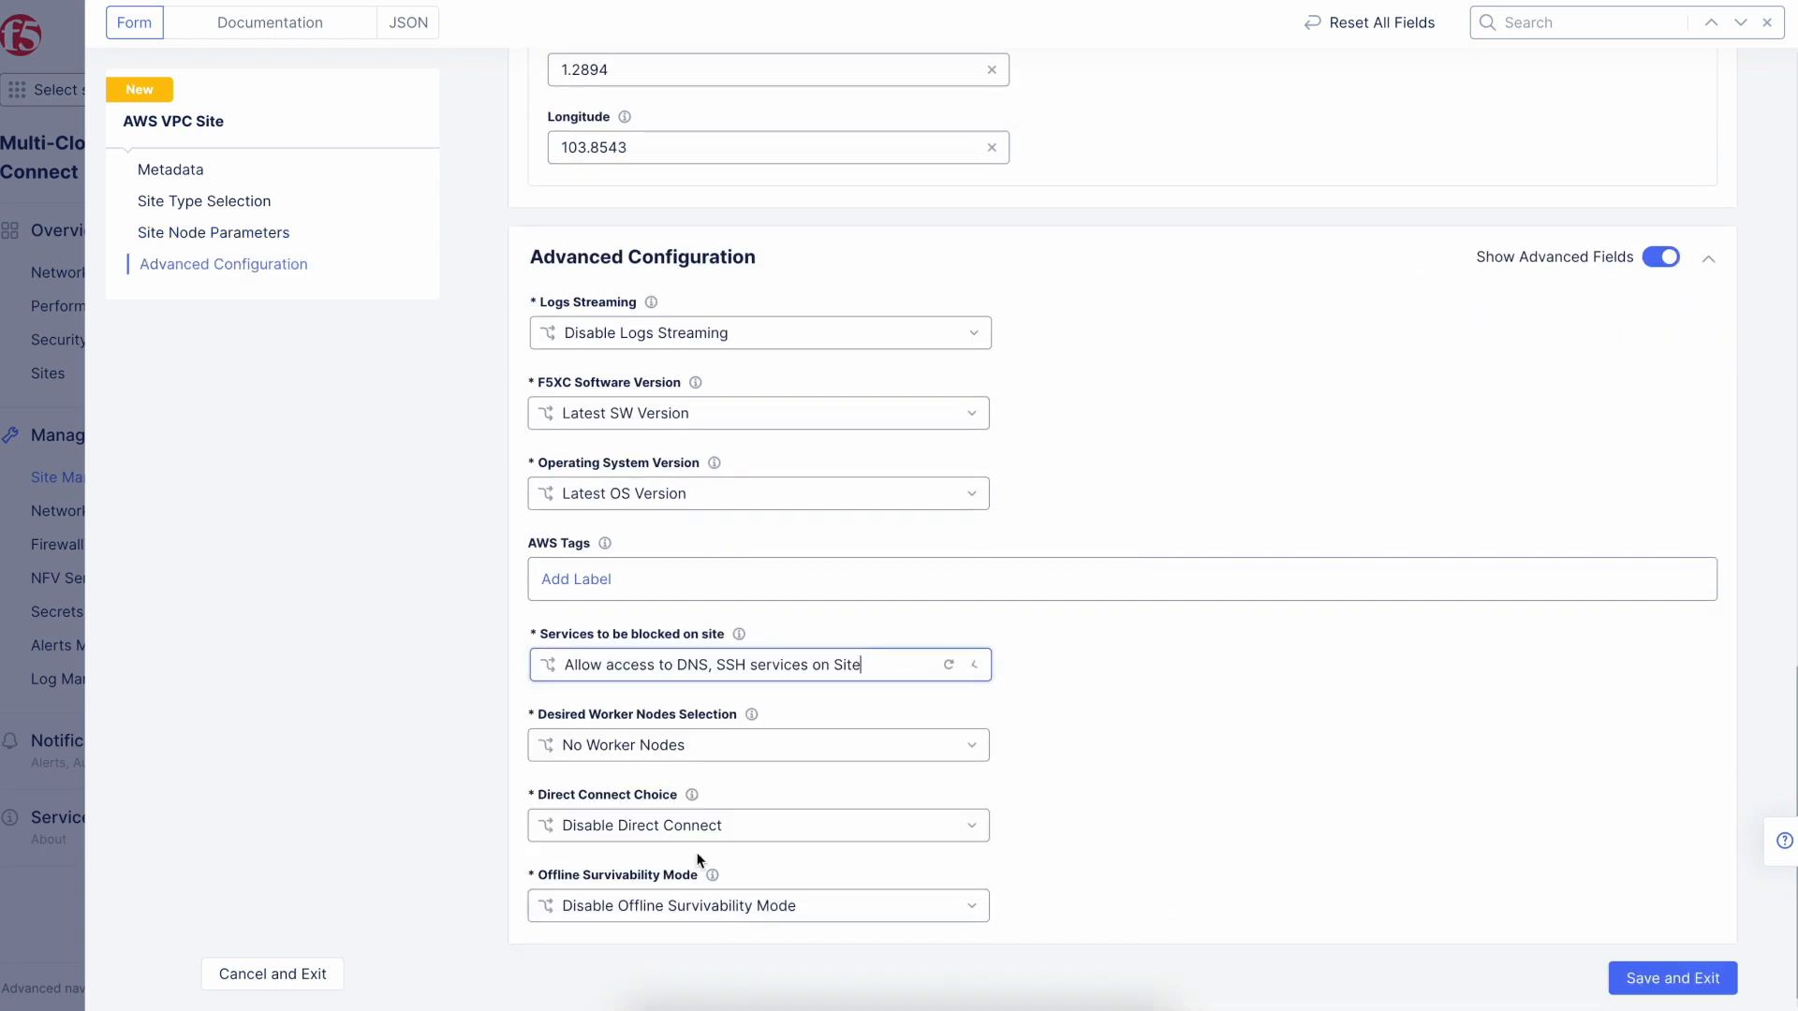
scroll(1238, 783, down, 1)
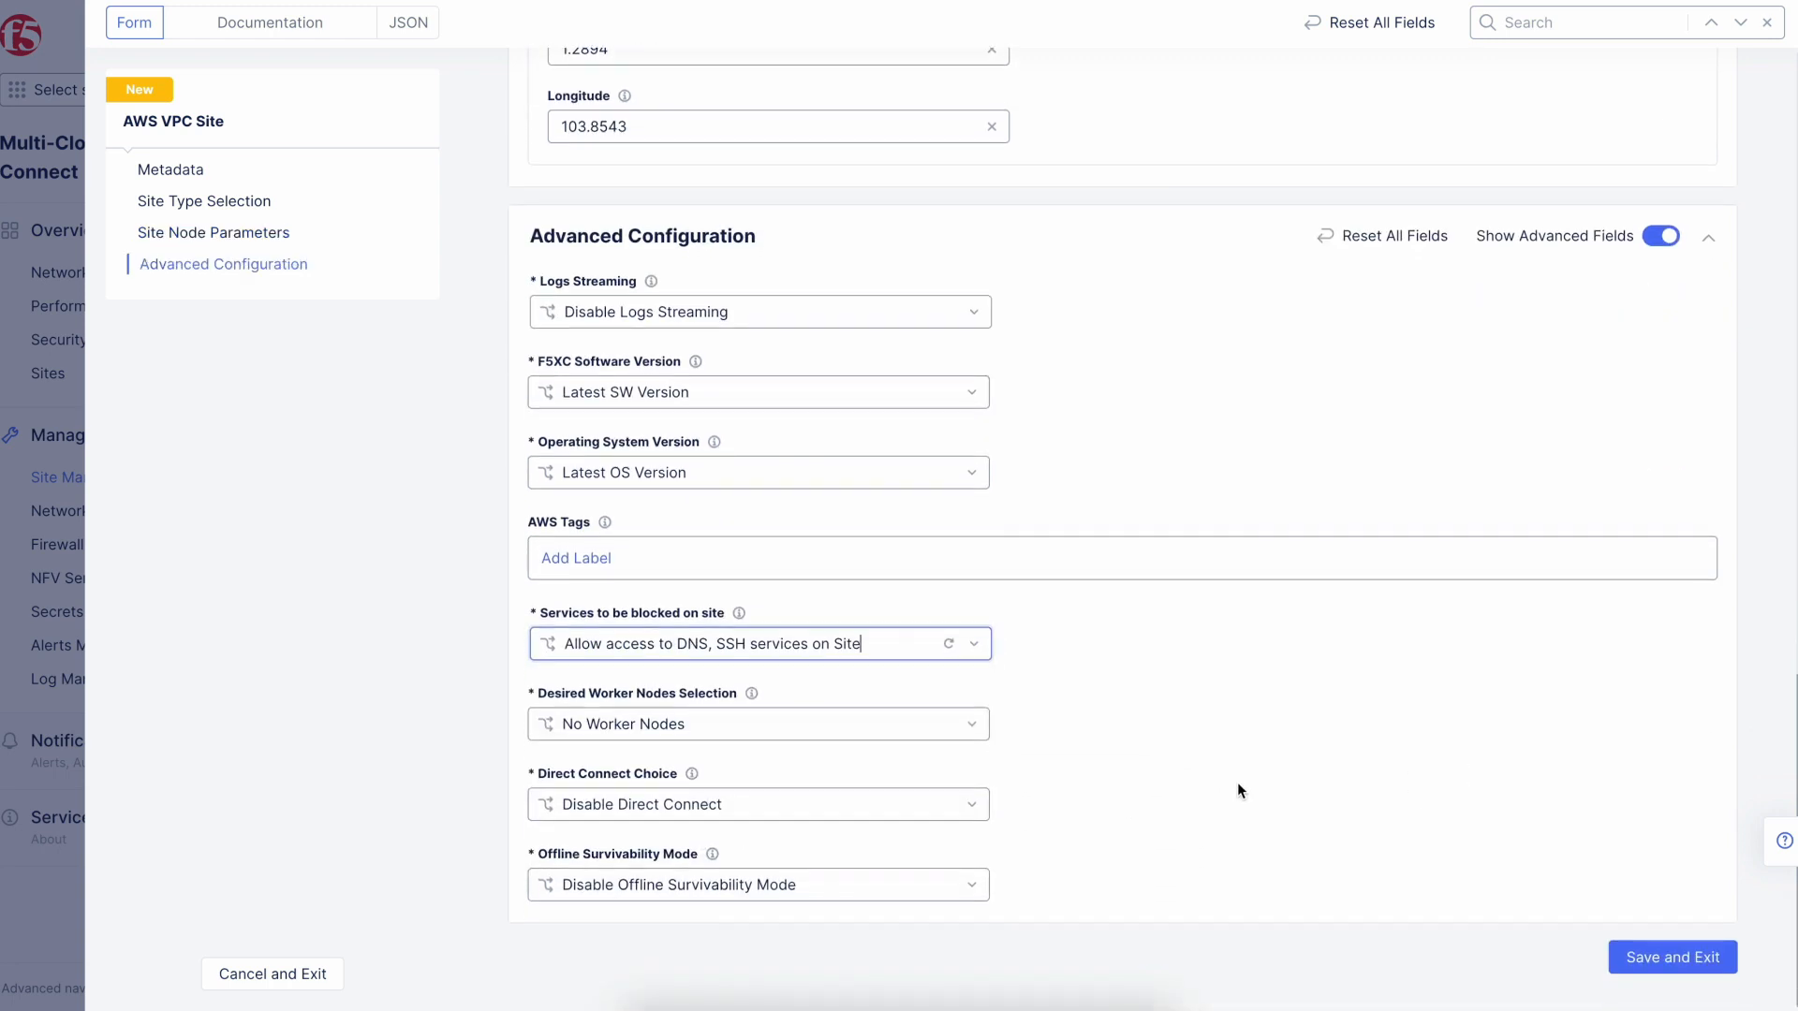
- Review the complete AWS VPC site configuration from metadata to advanced configuration, and save the site
scroll(1238, 786, up, 8)
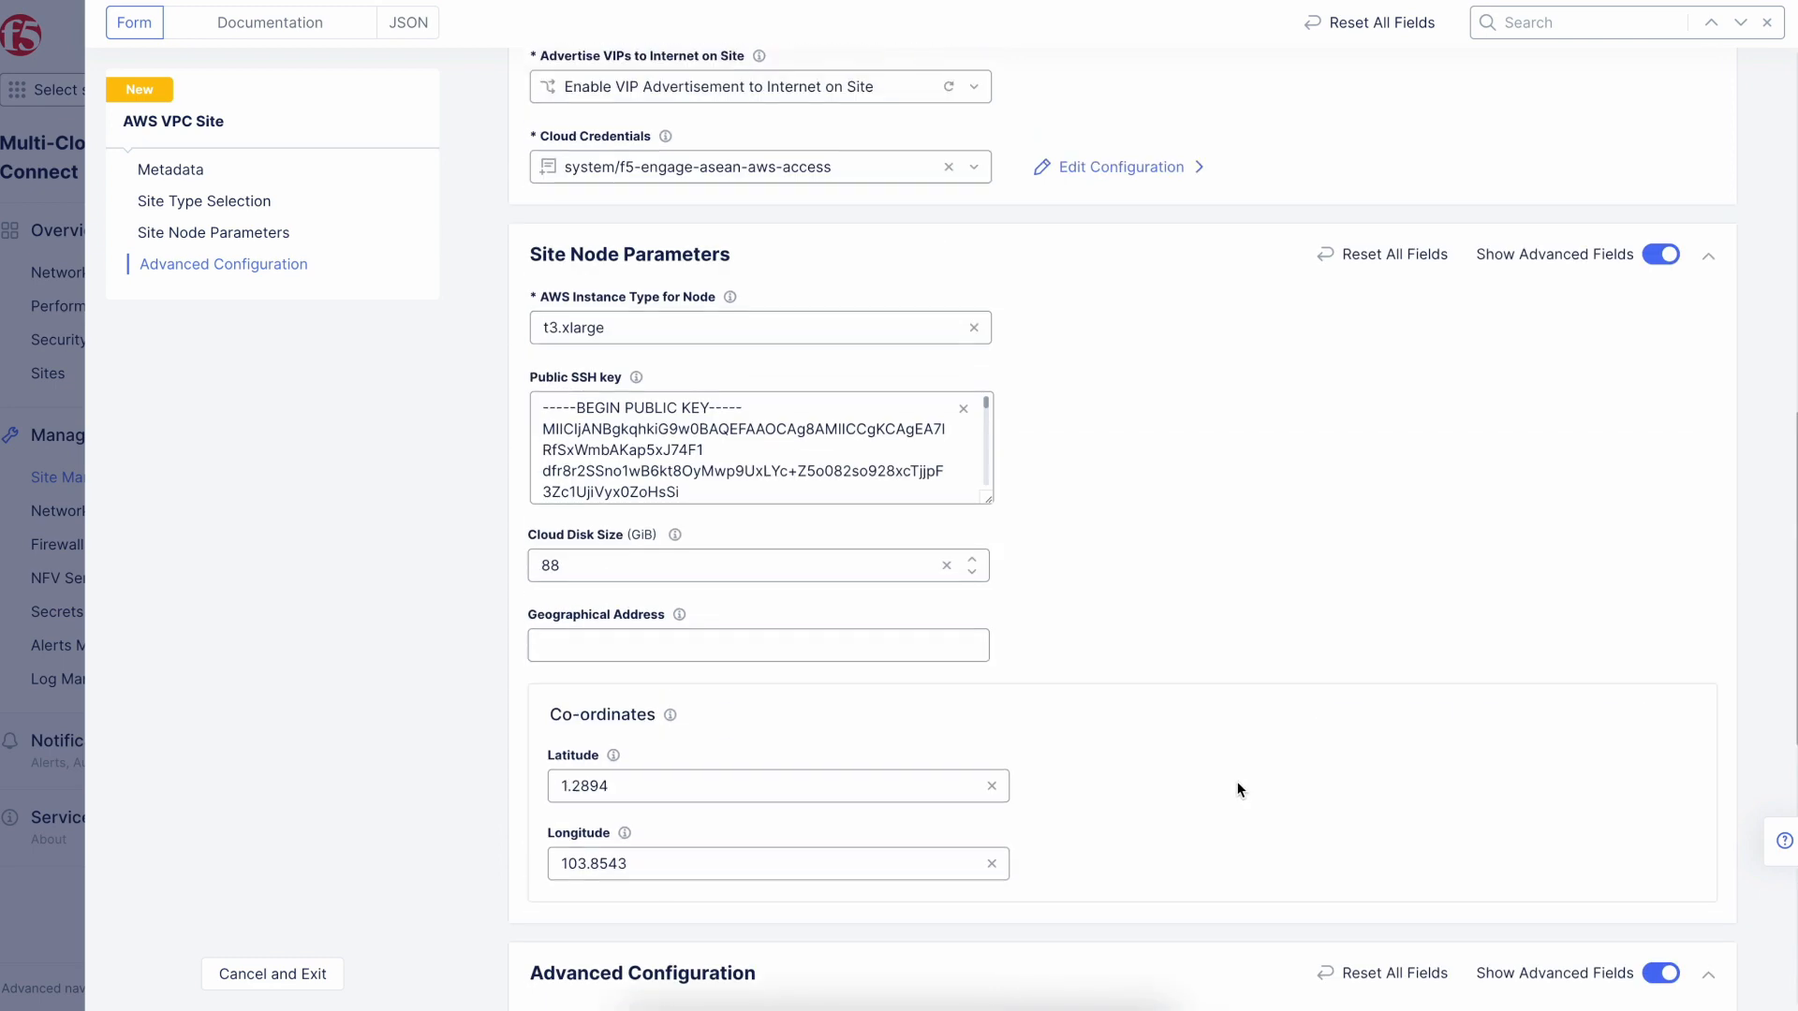
scroll(1238, 789, up, 4)
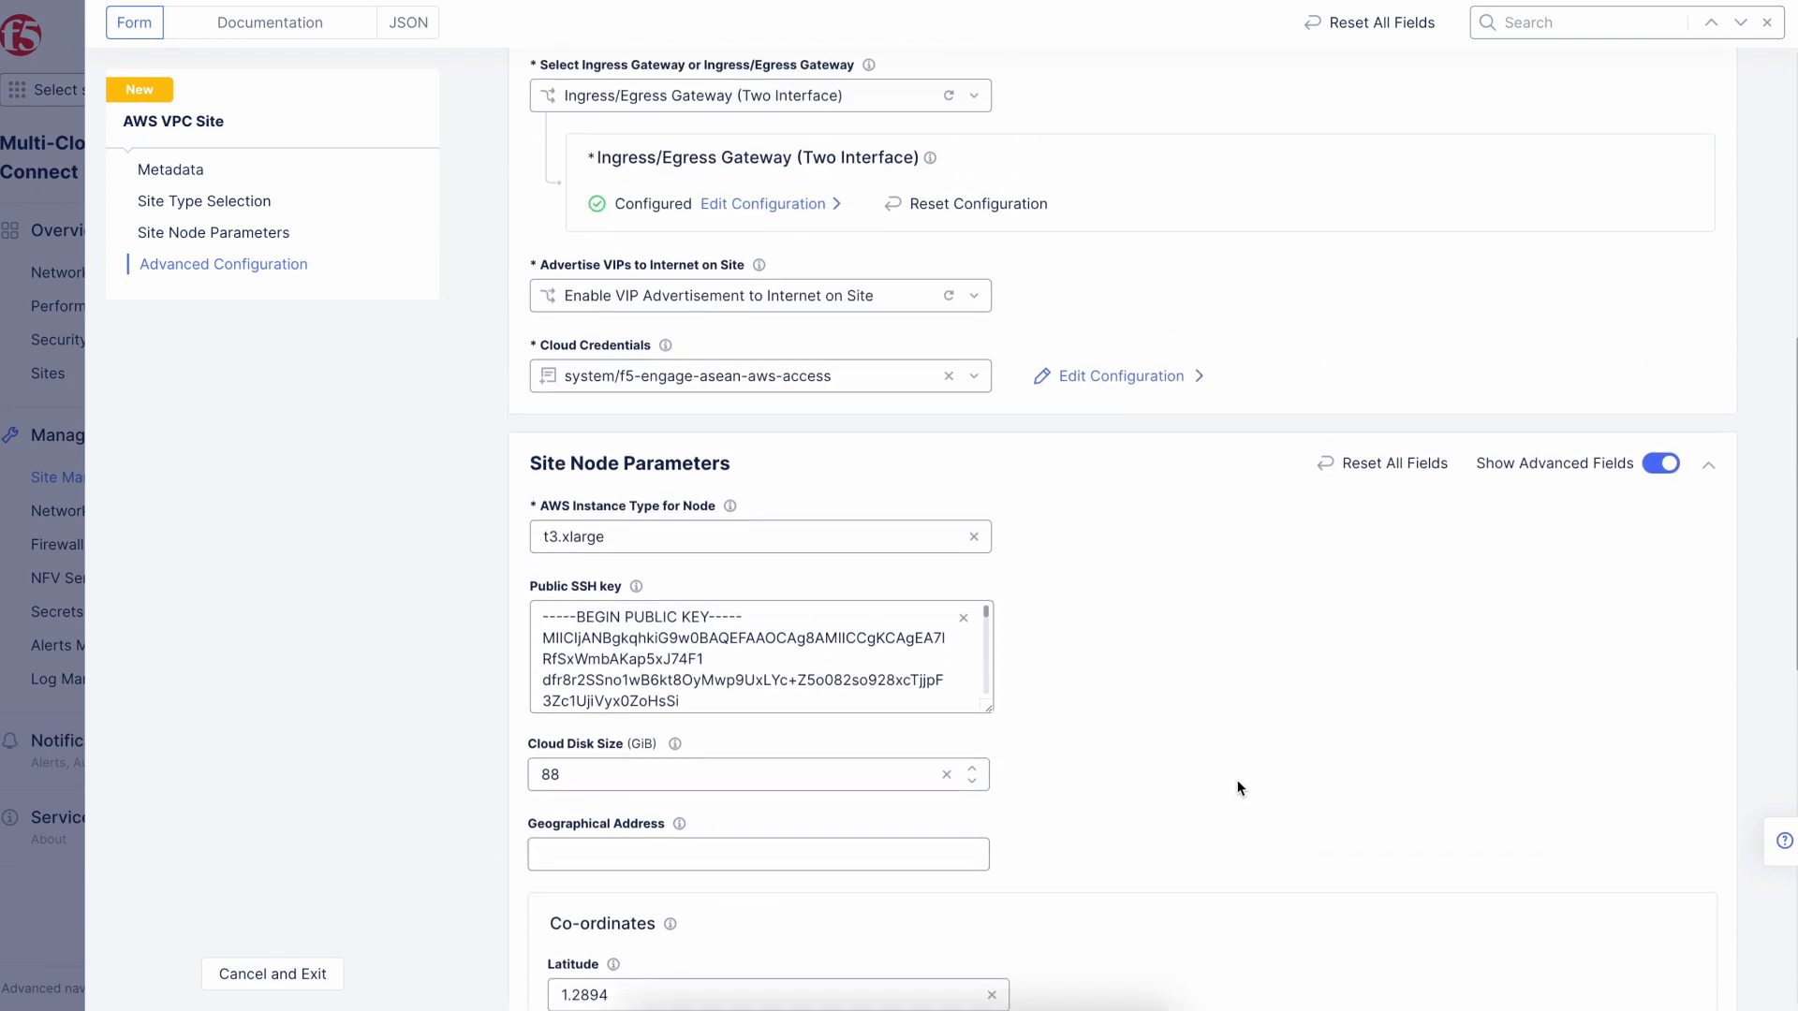
scroll(1237, 789, up, 4)
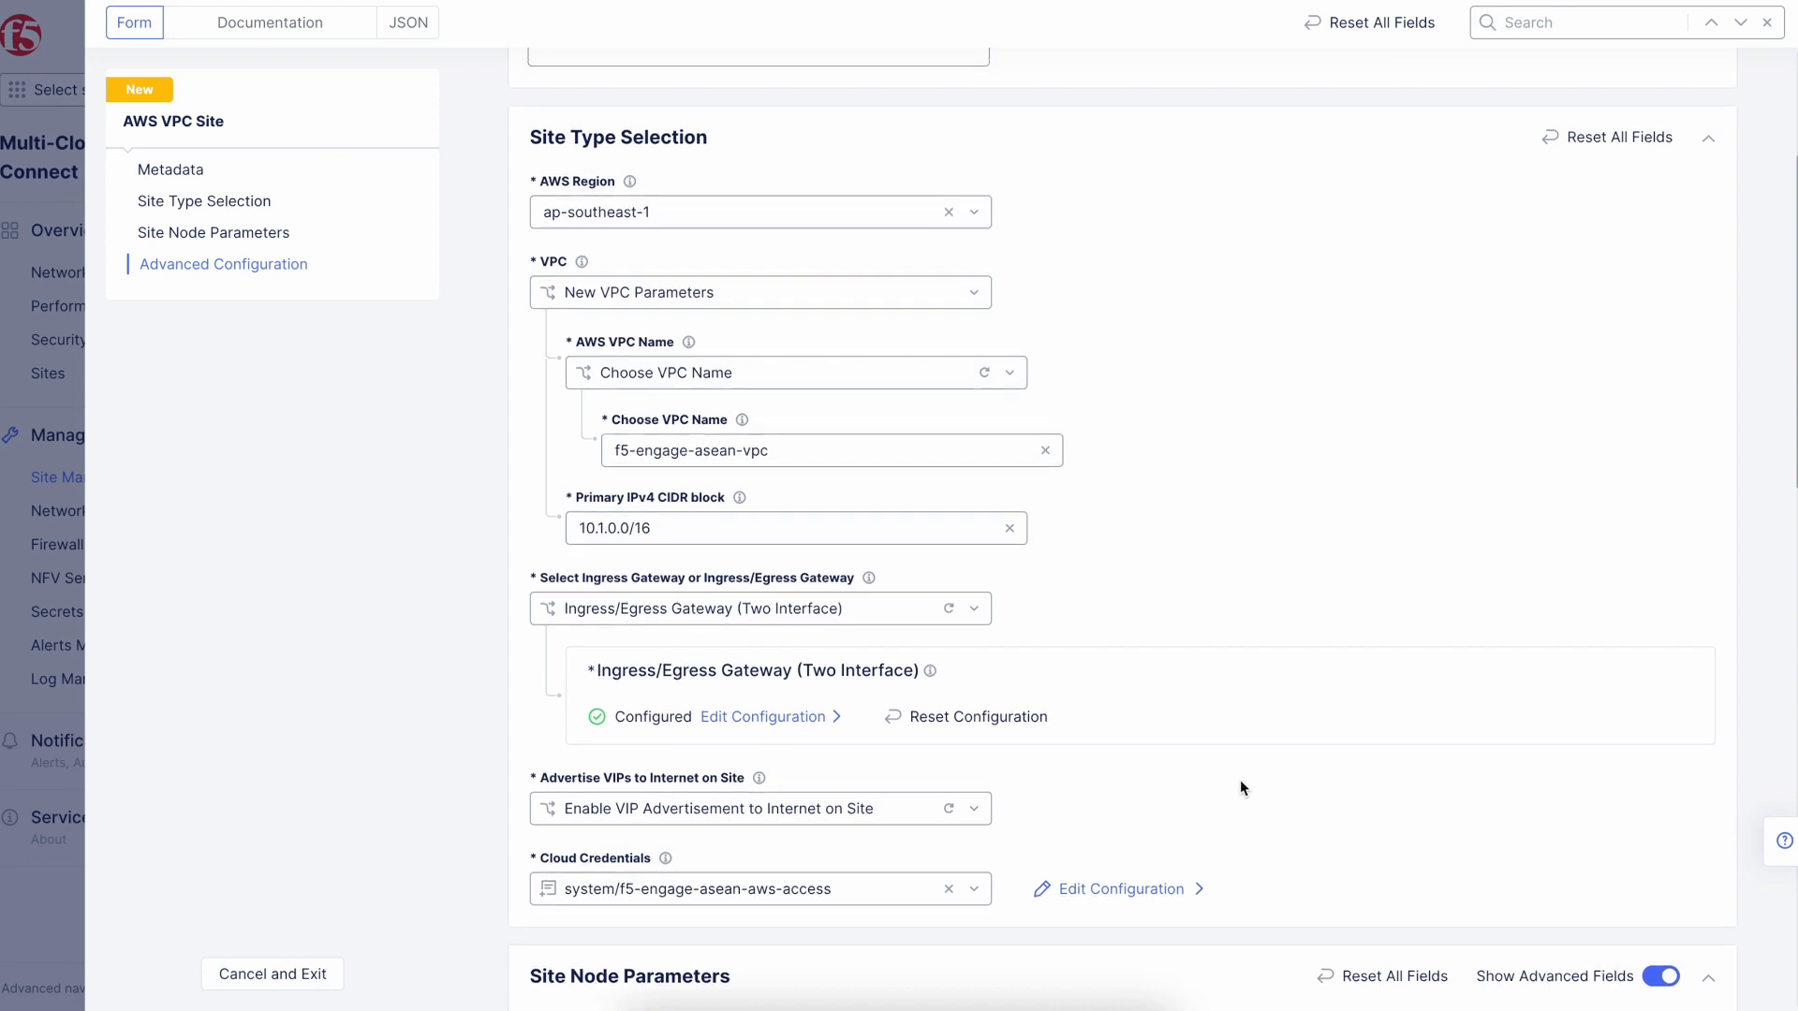
scroll(1240, 788, up, 2)
scroll(1241, 785, up, 2)
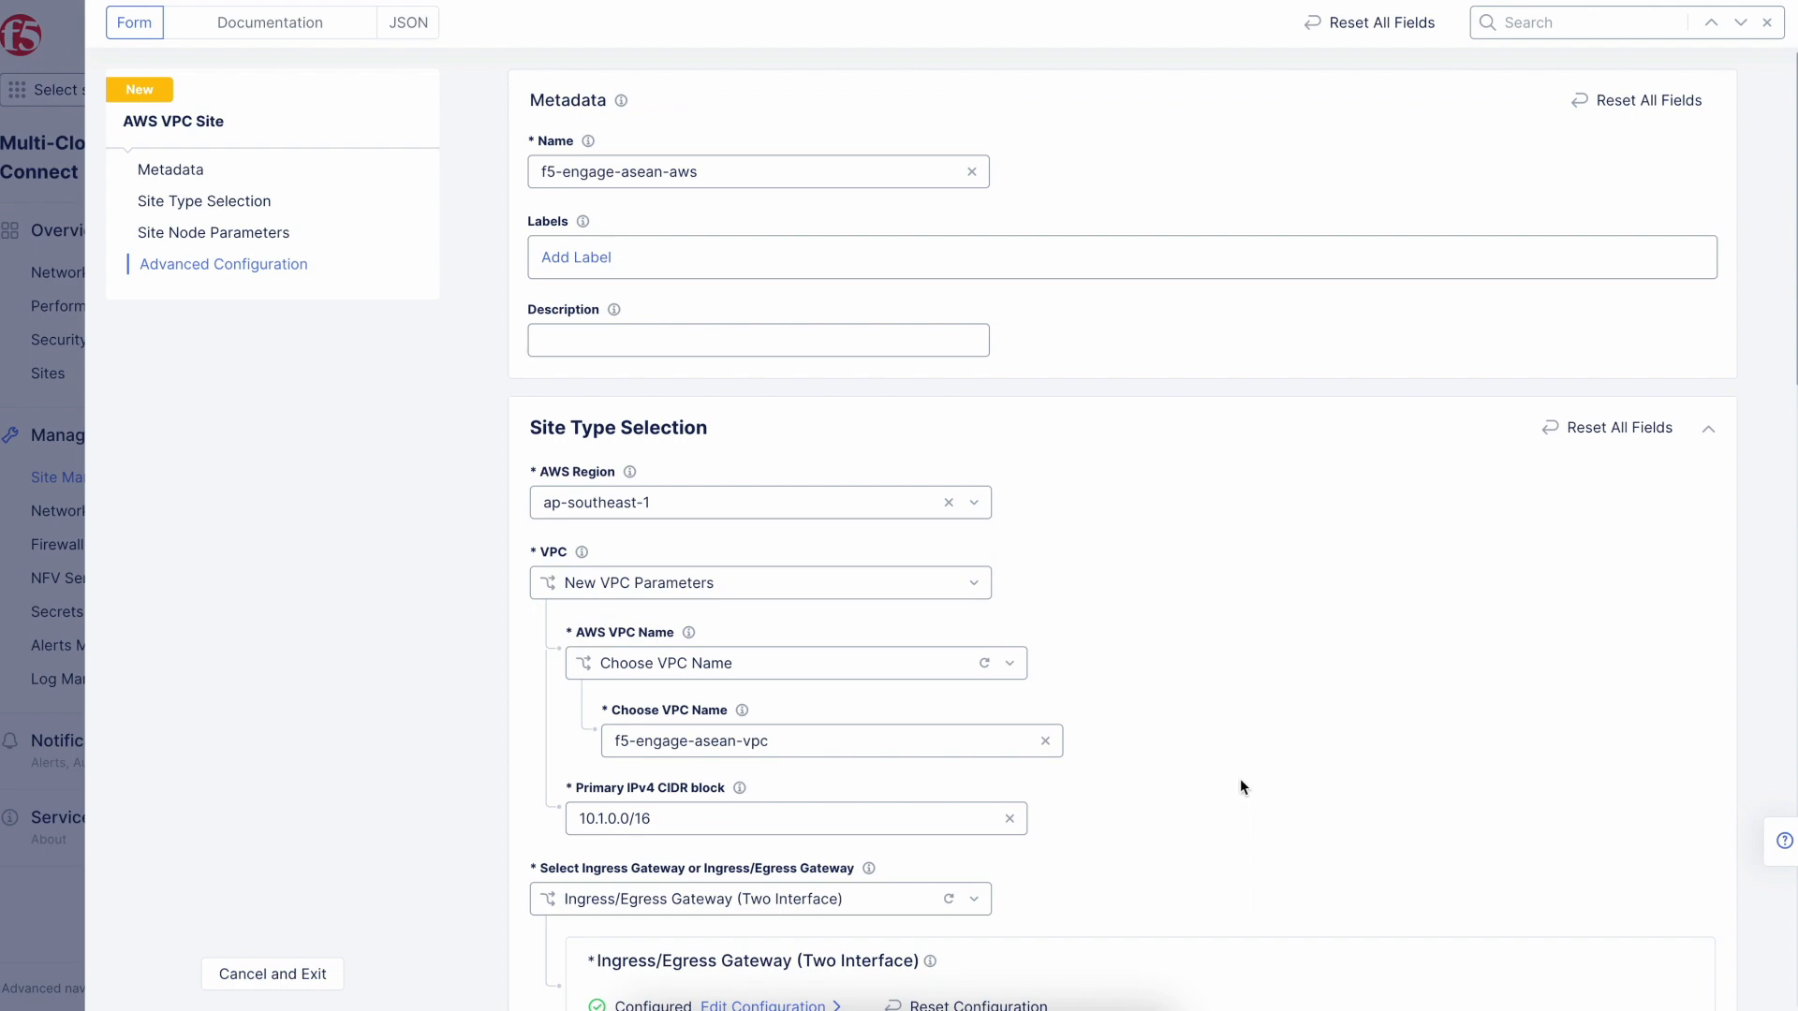
scroll(1240, 787, down, 20)
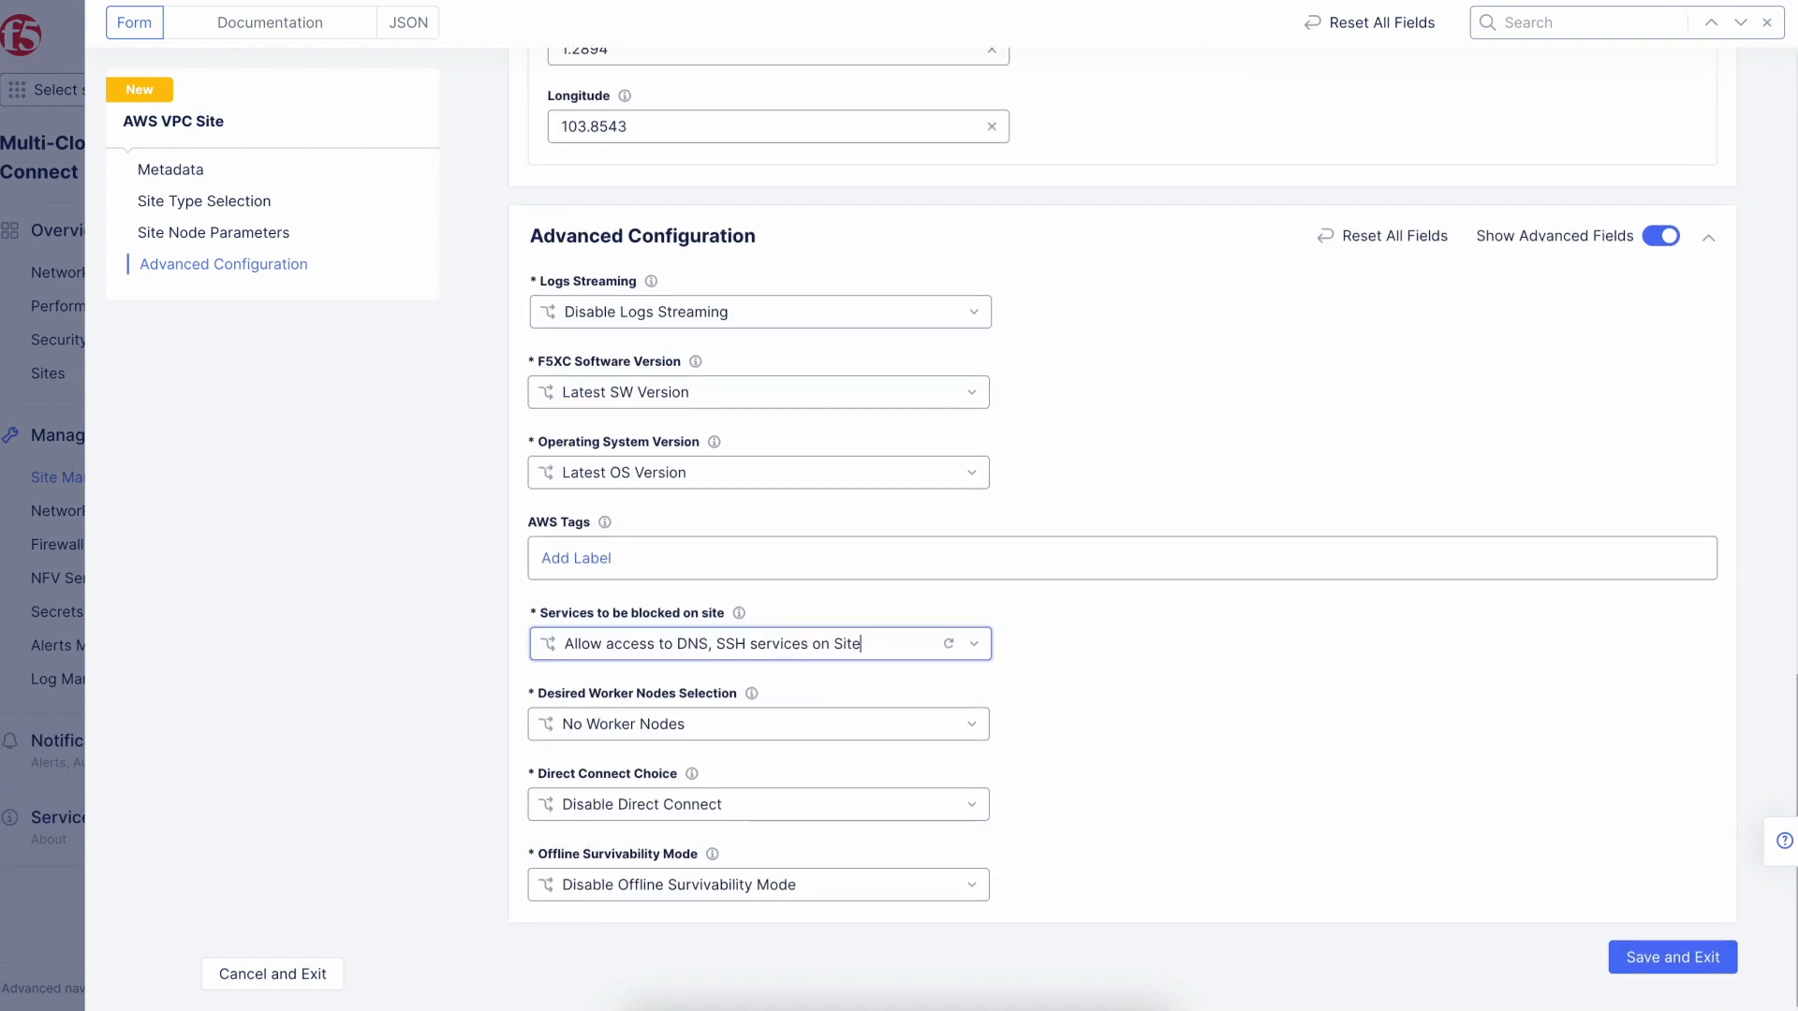
click(1673, 956)
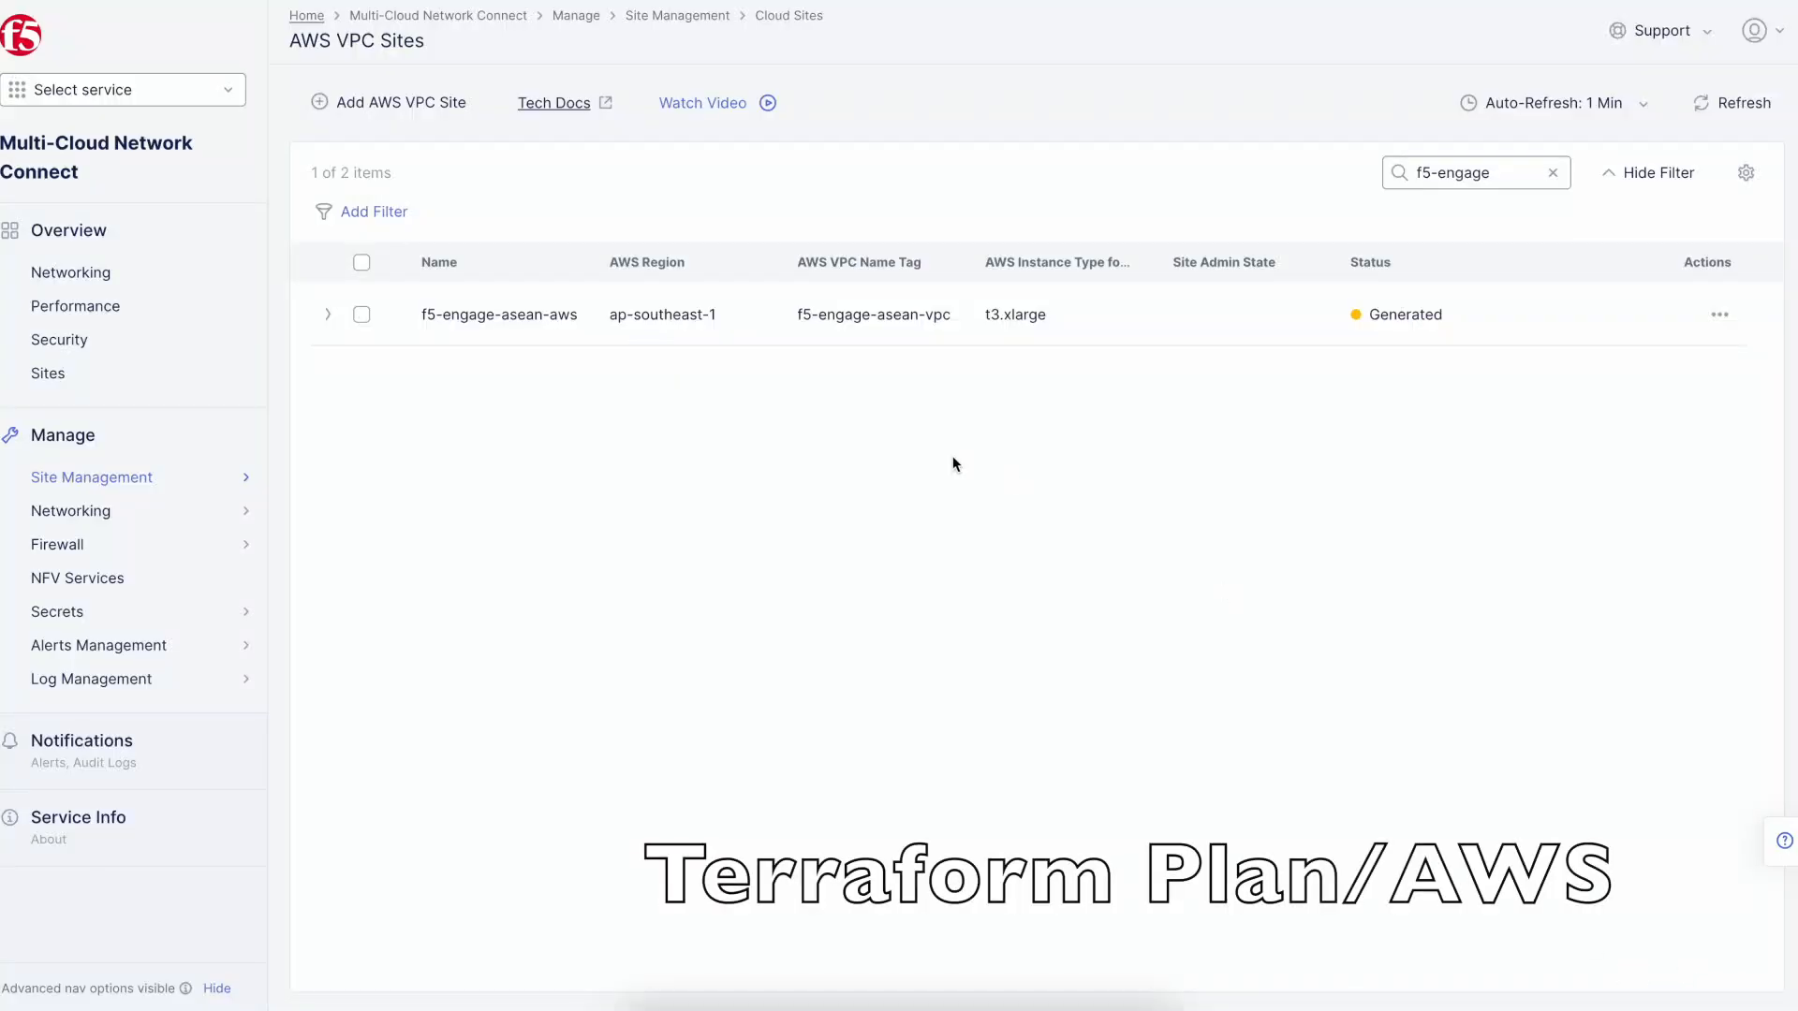
- Switch to the EC2 Management Console dashboard and refresh the resources overview to check the running instances
click(655, 1)
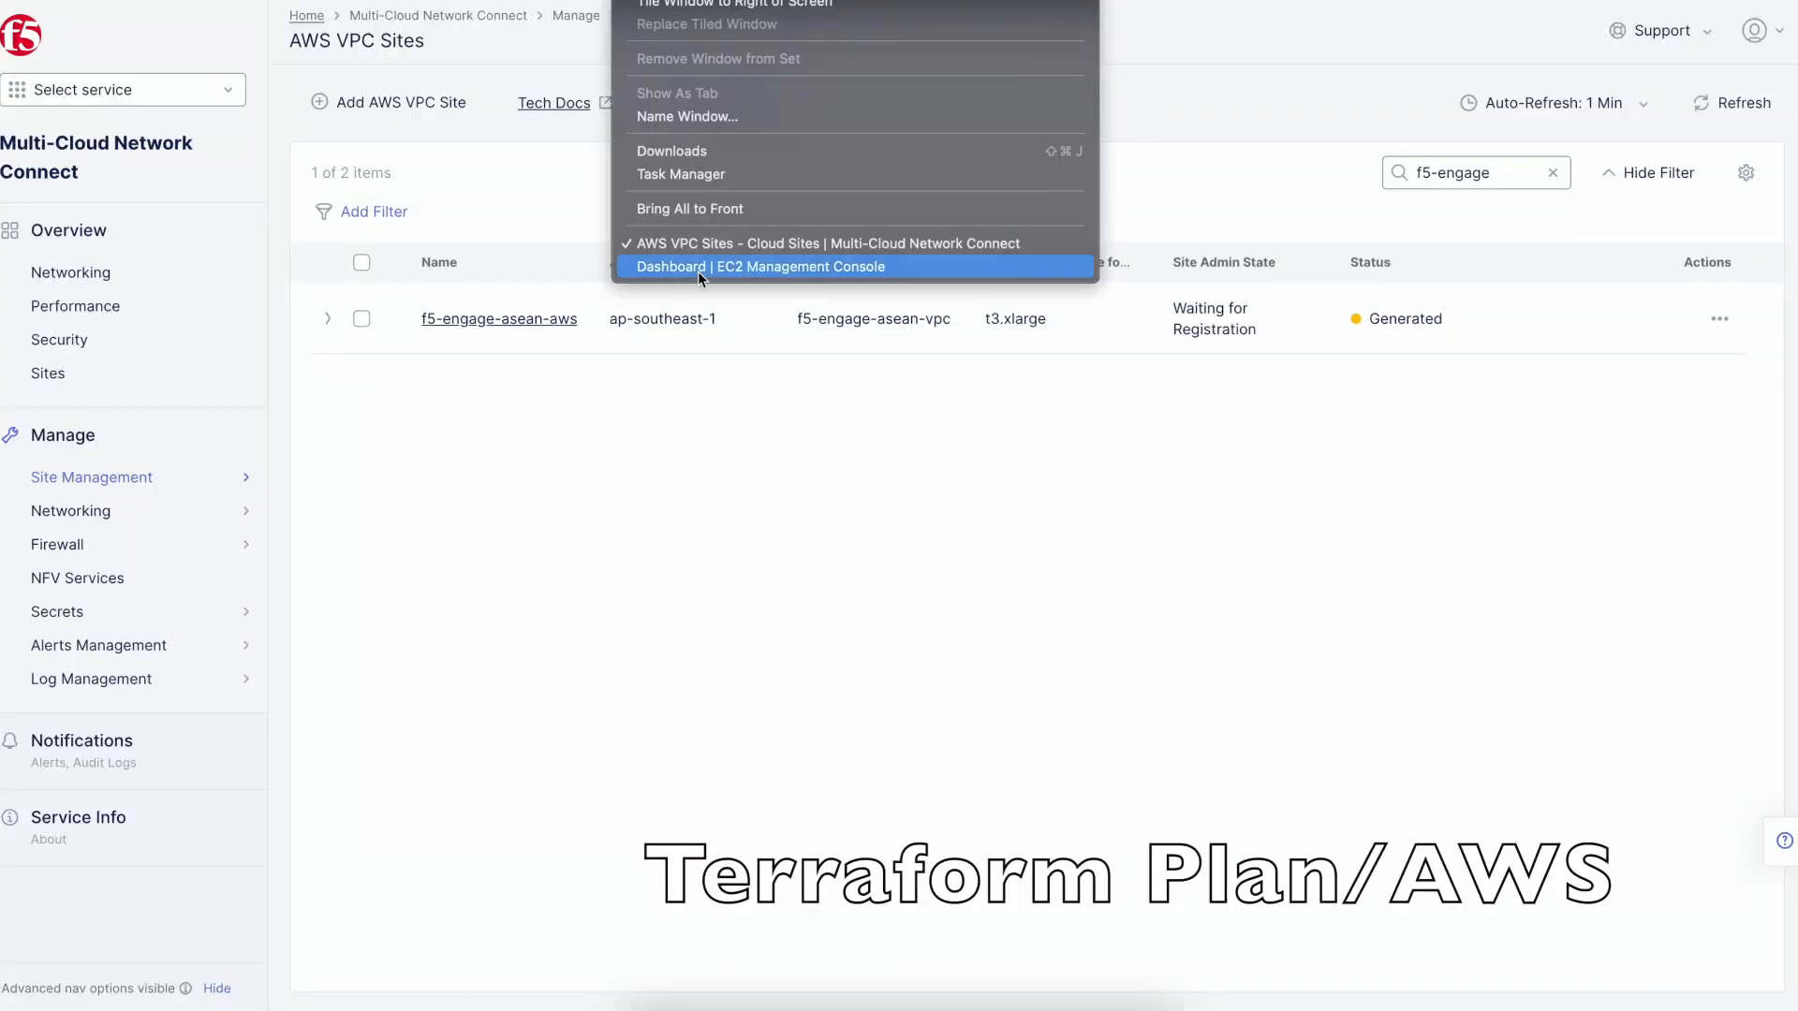
click(726, 269)
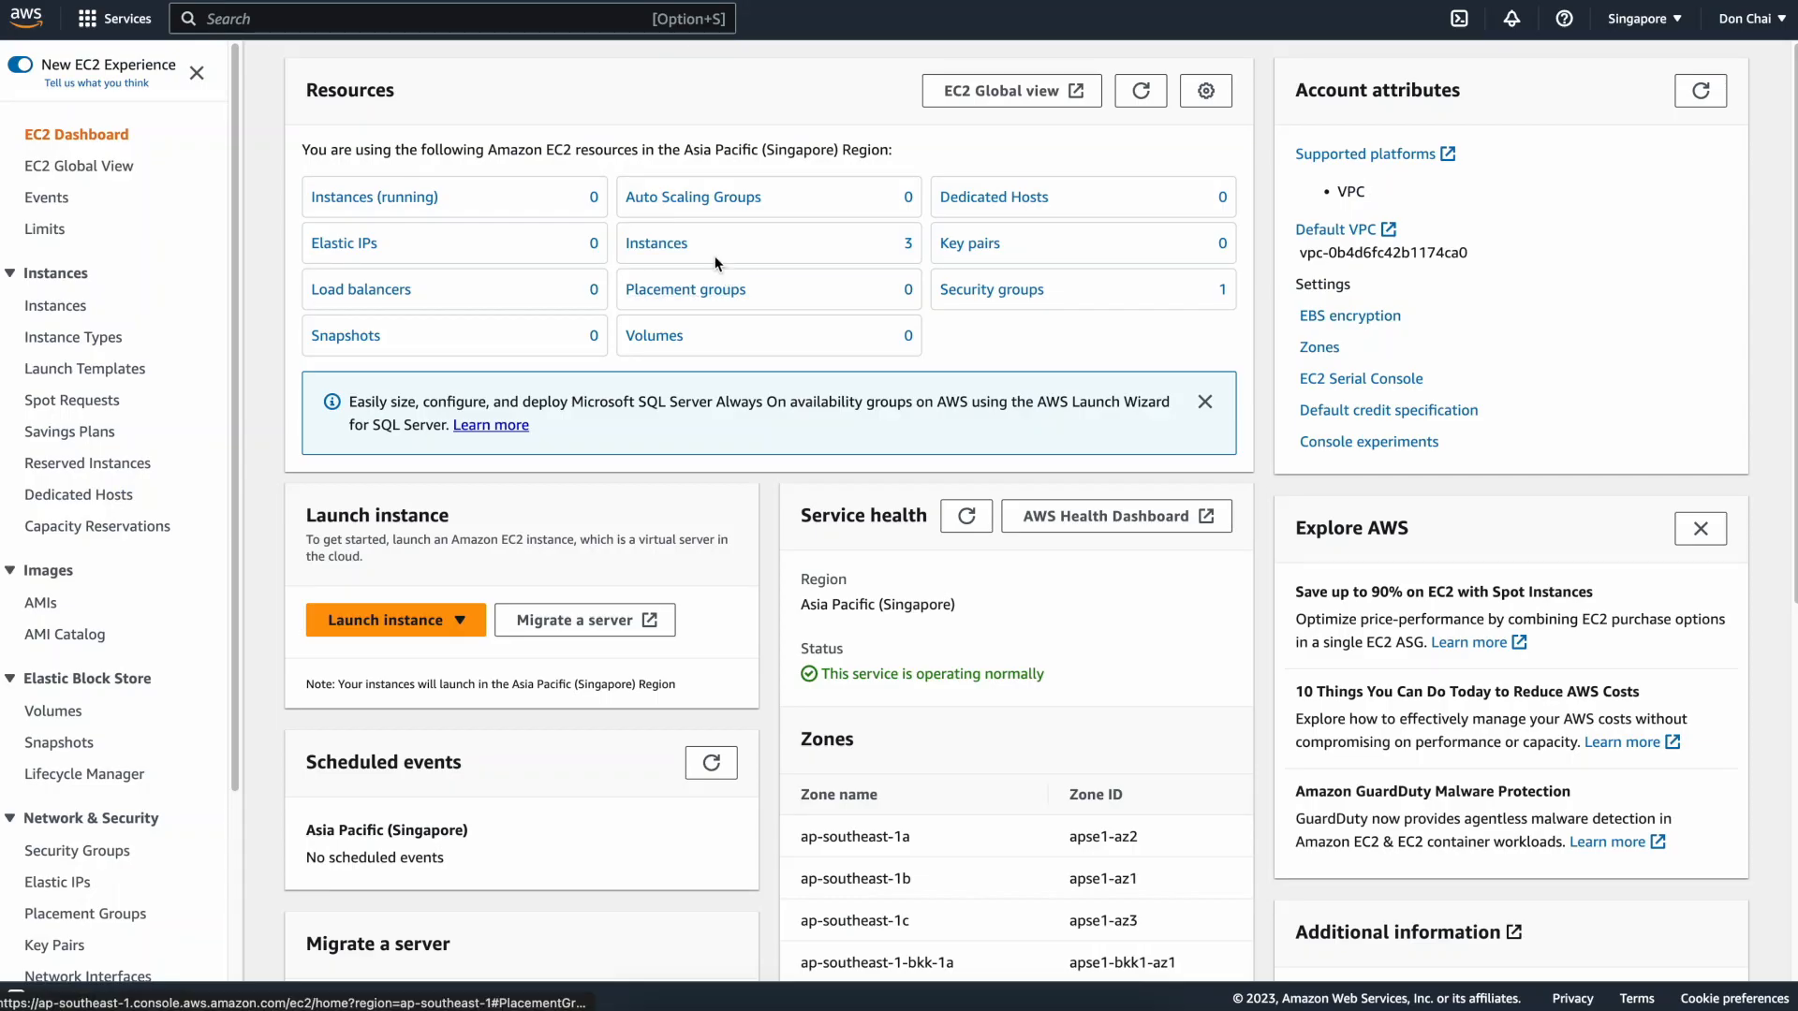
click(1141, 94)
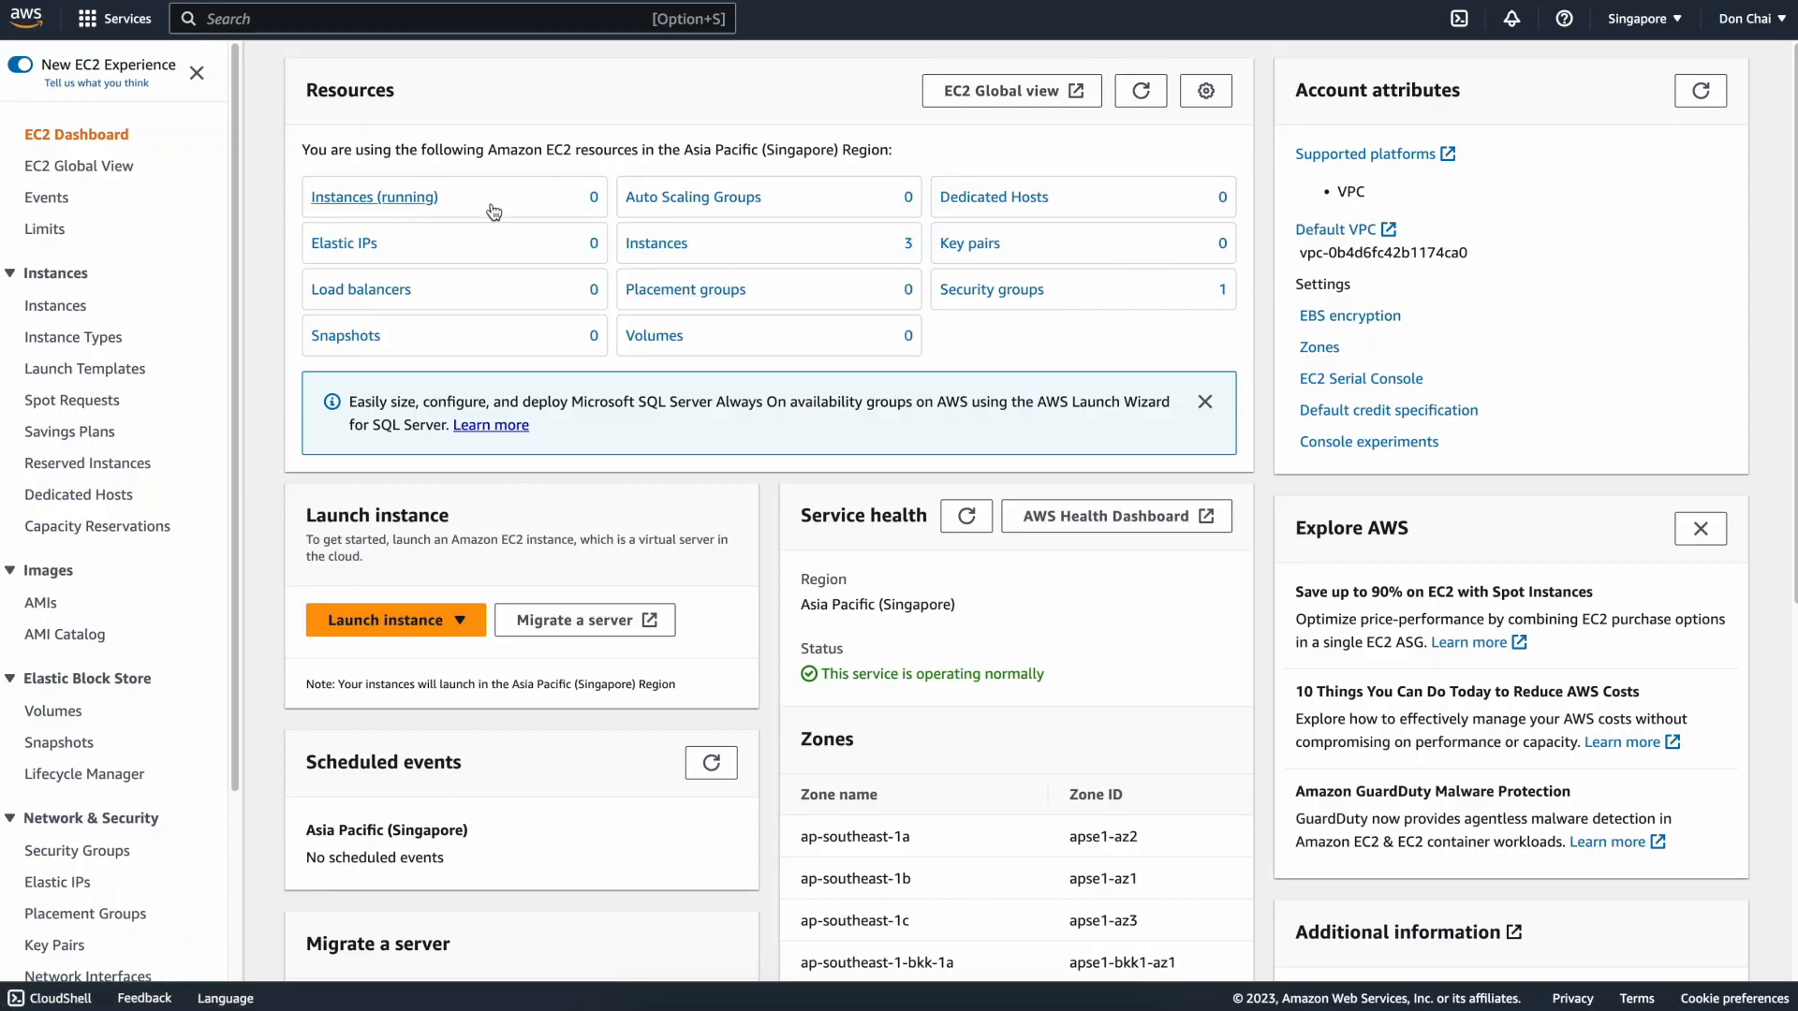
- Return to the AWS VPC Sites list and run the Terraform plan and apply for f5-engage-asean-aws
click(655, 2)
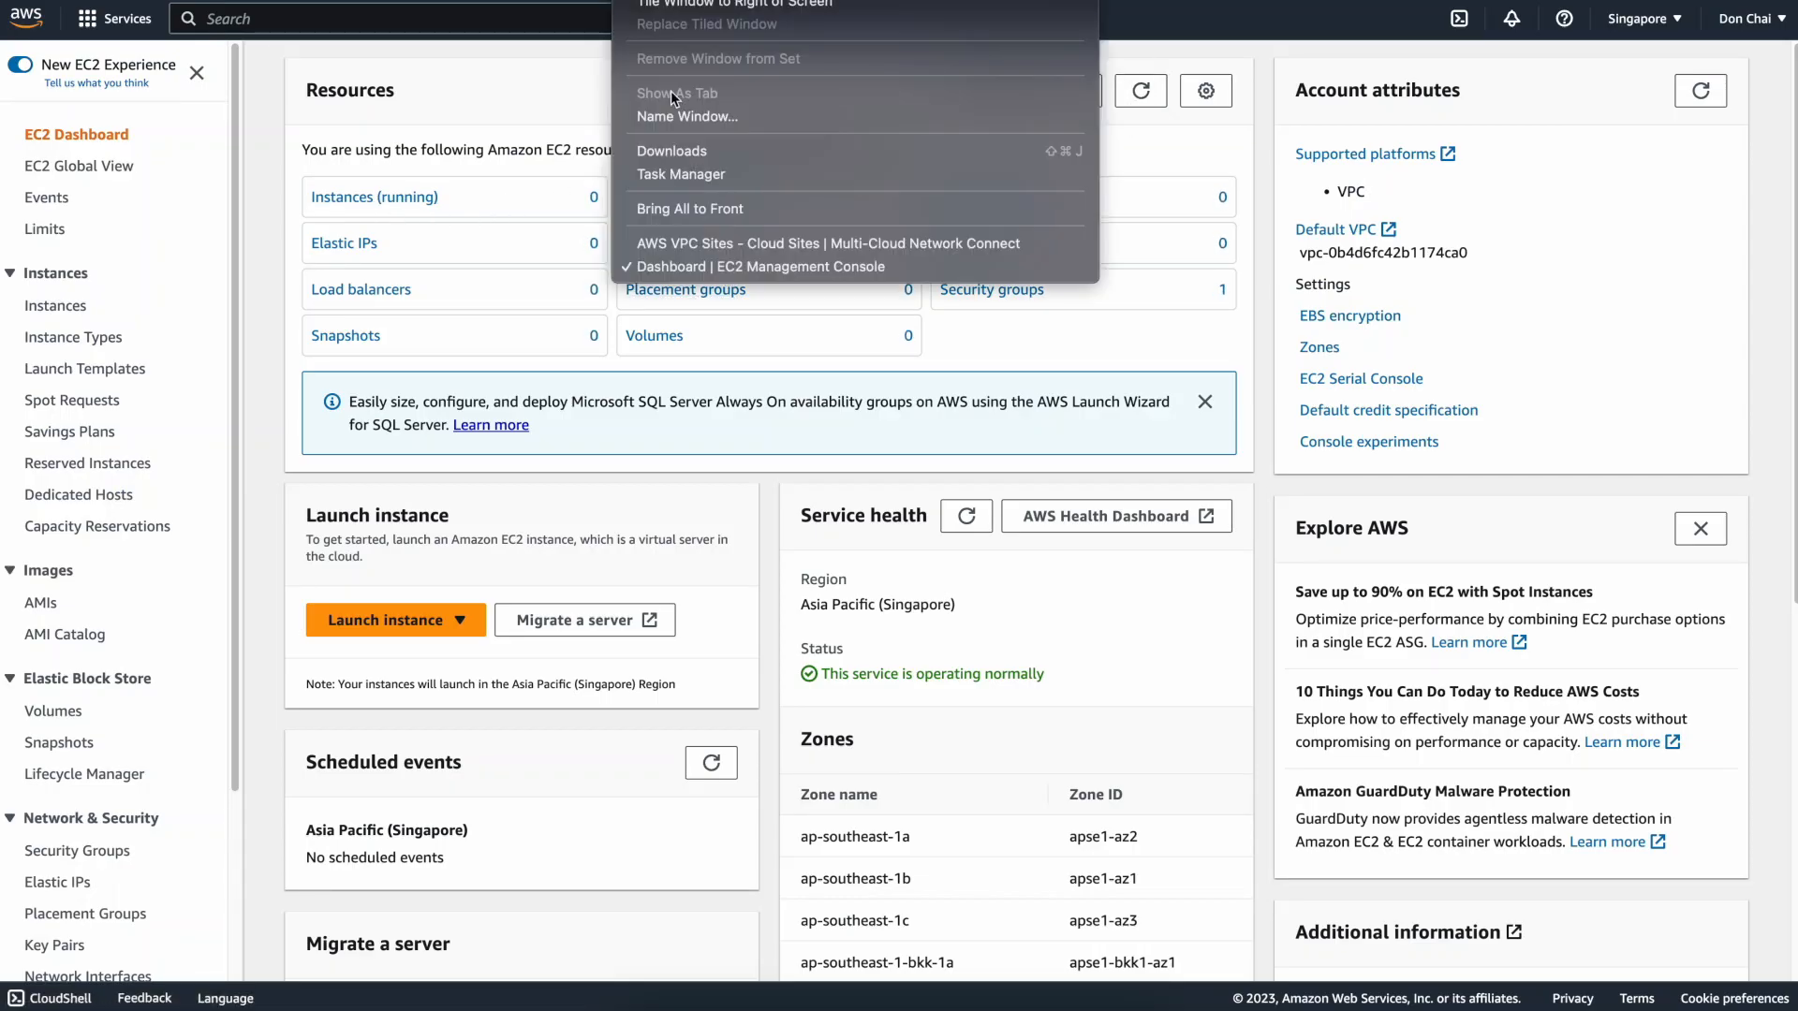
click(693, 241)
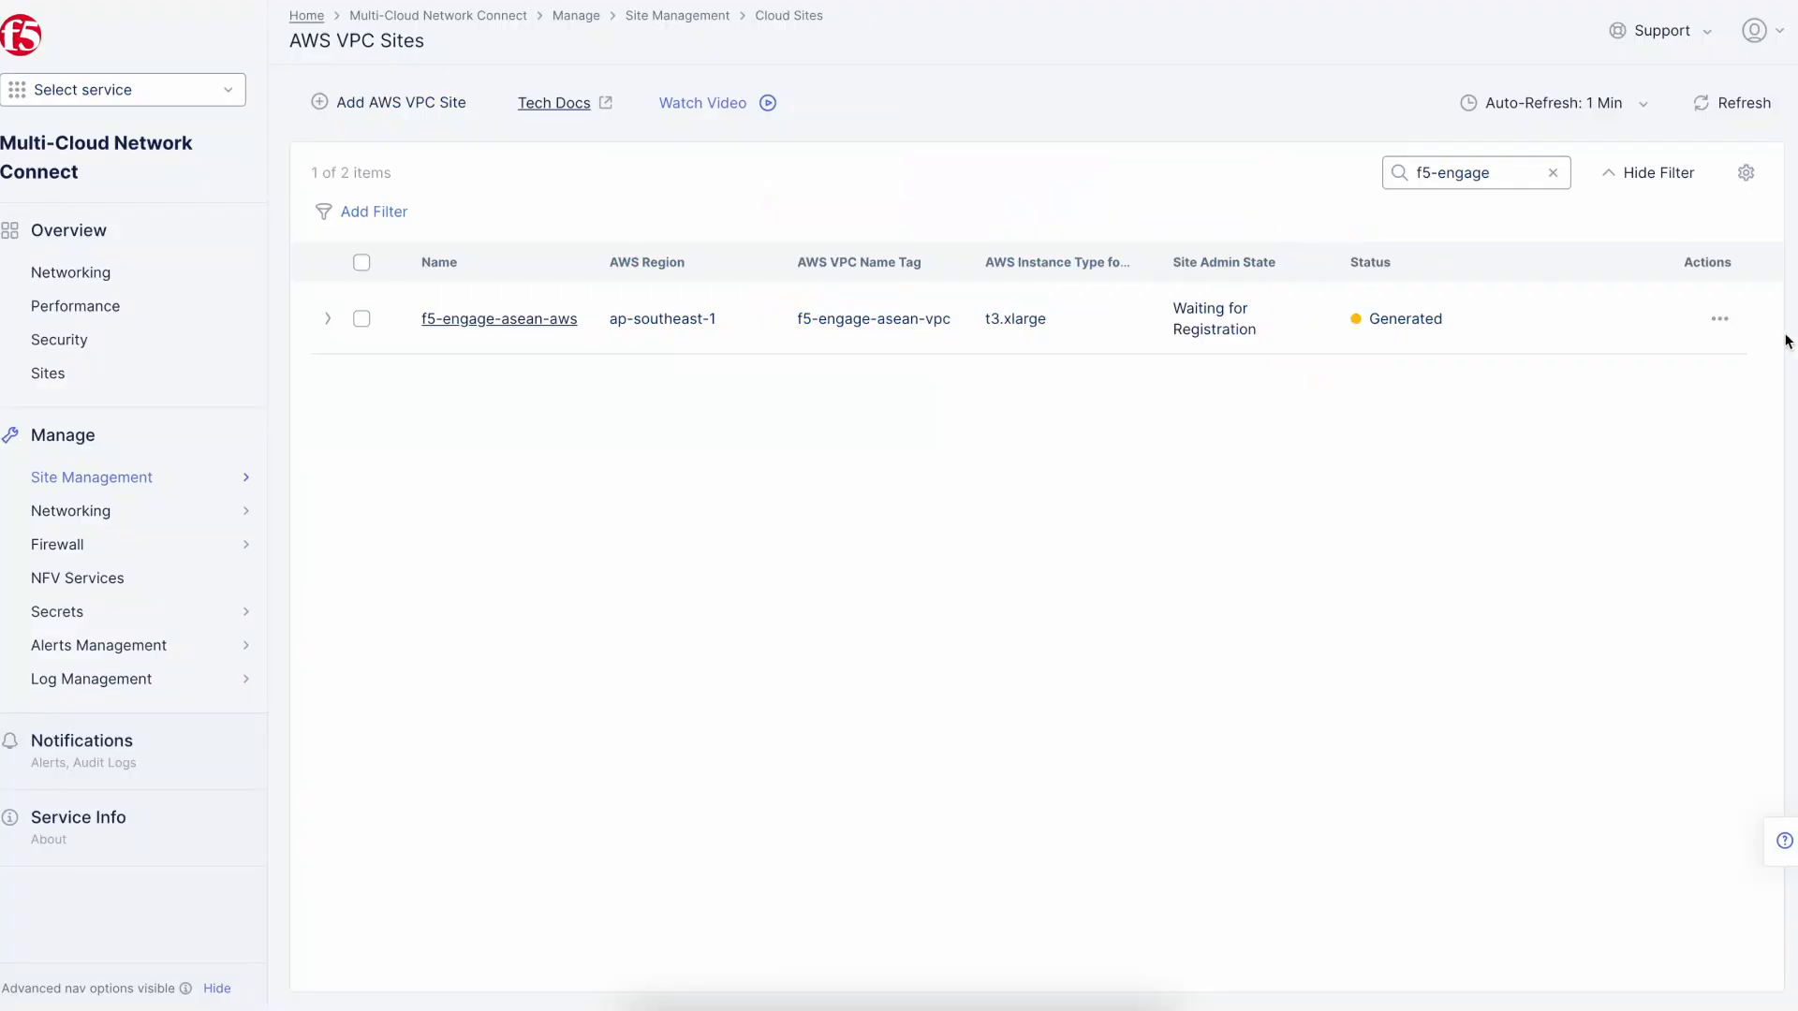
click(1717, 321)
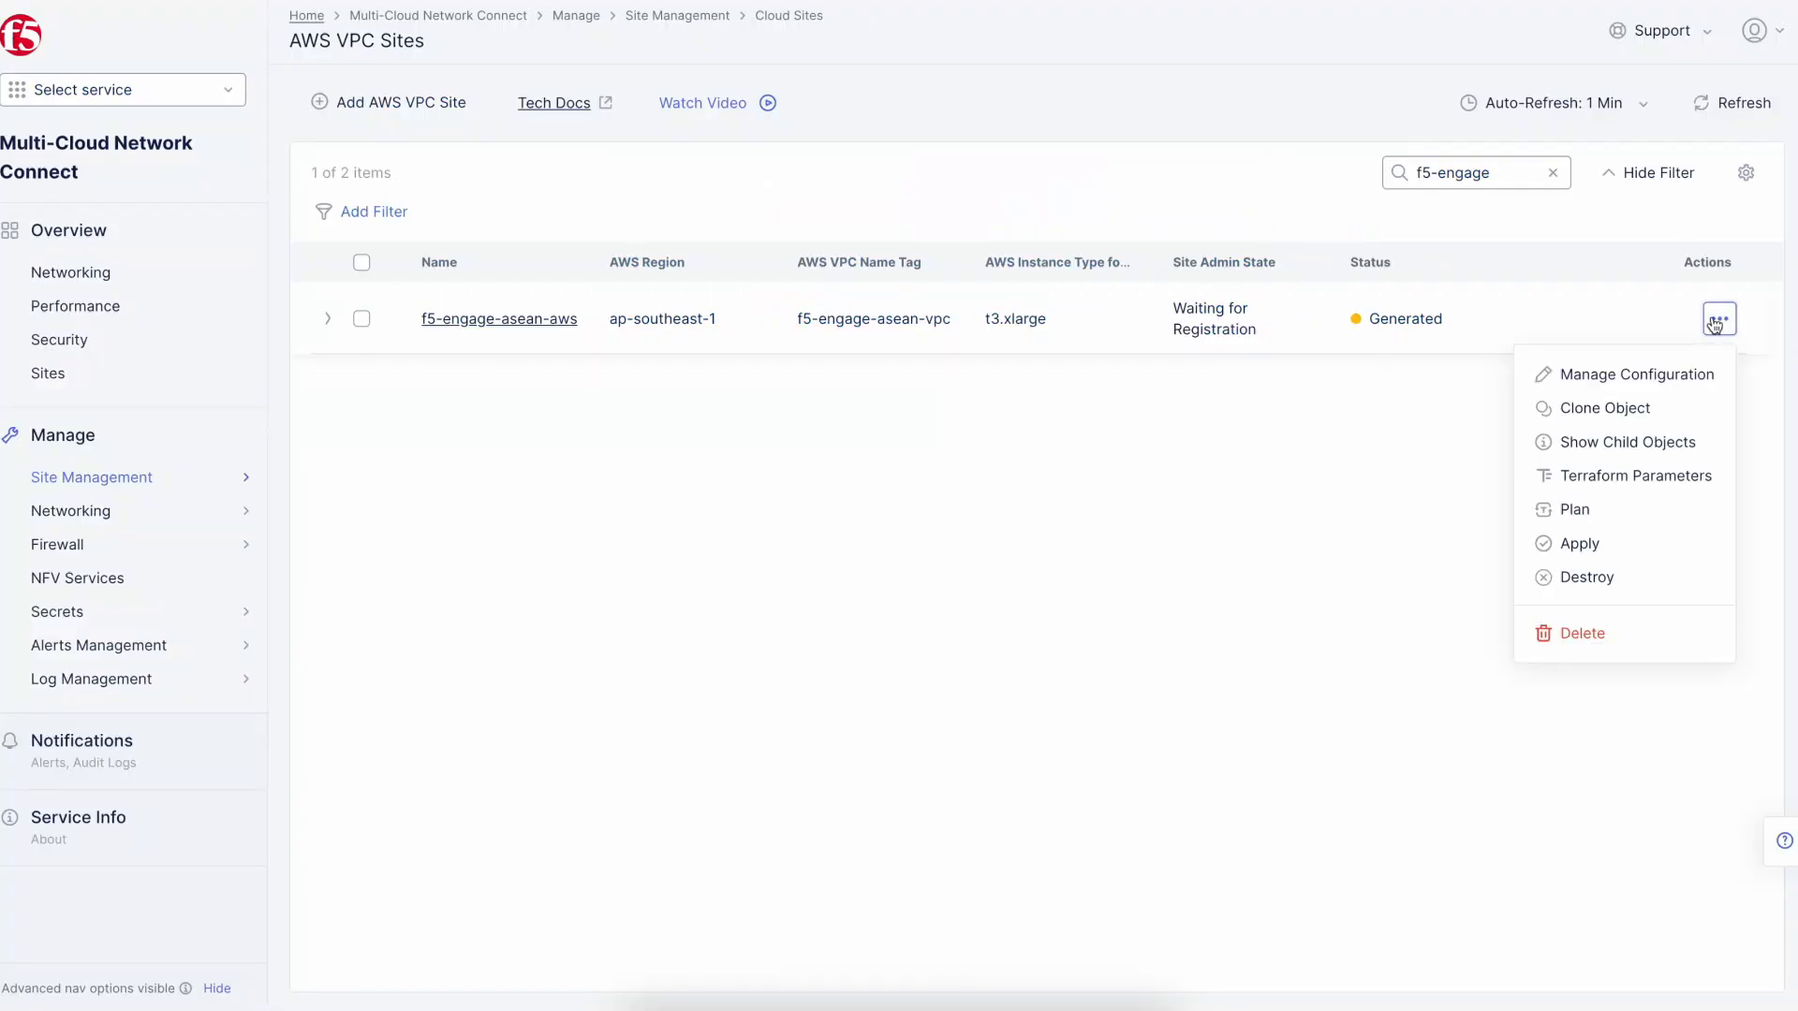
click(1589, 513)
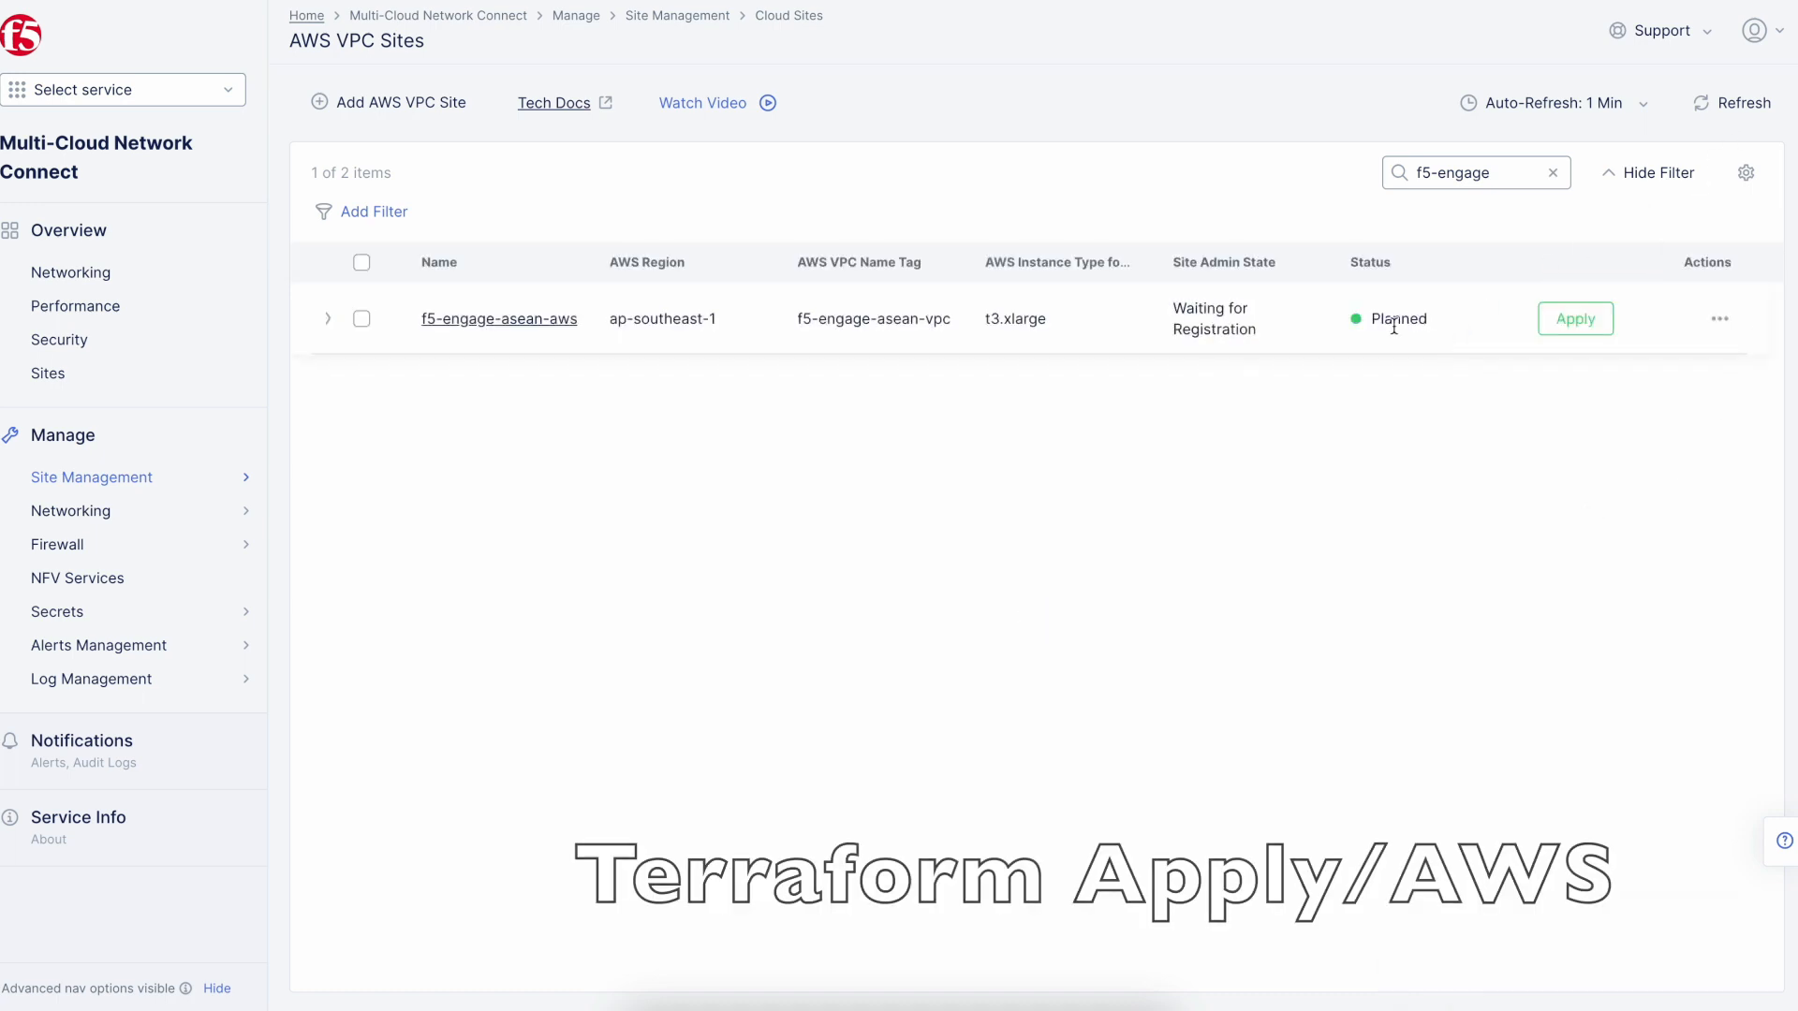
click(1580, 324)
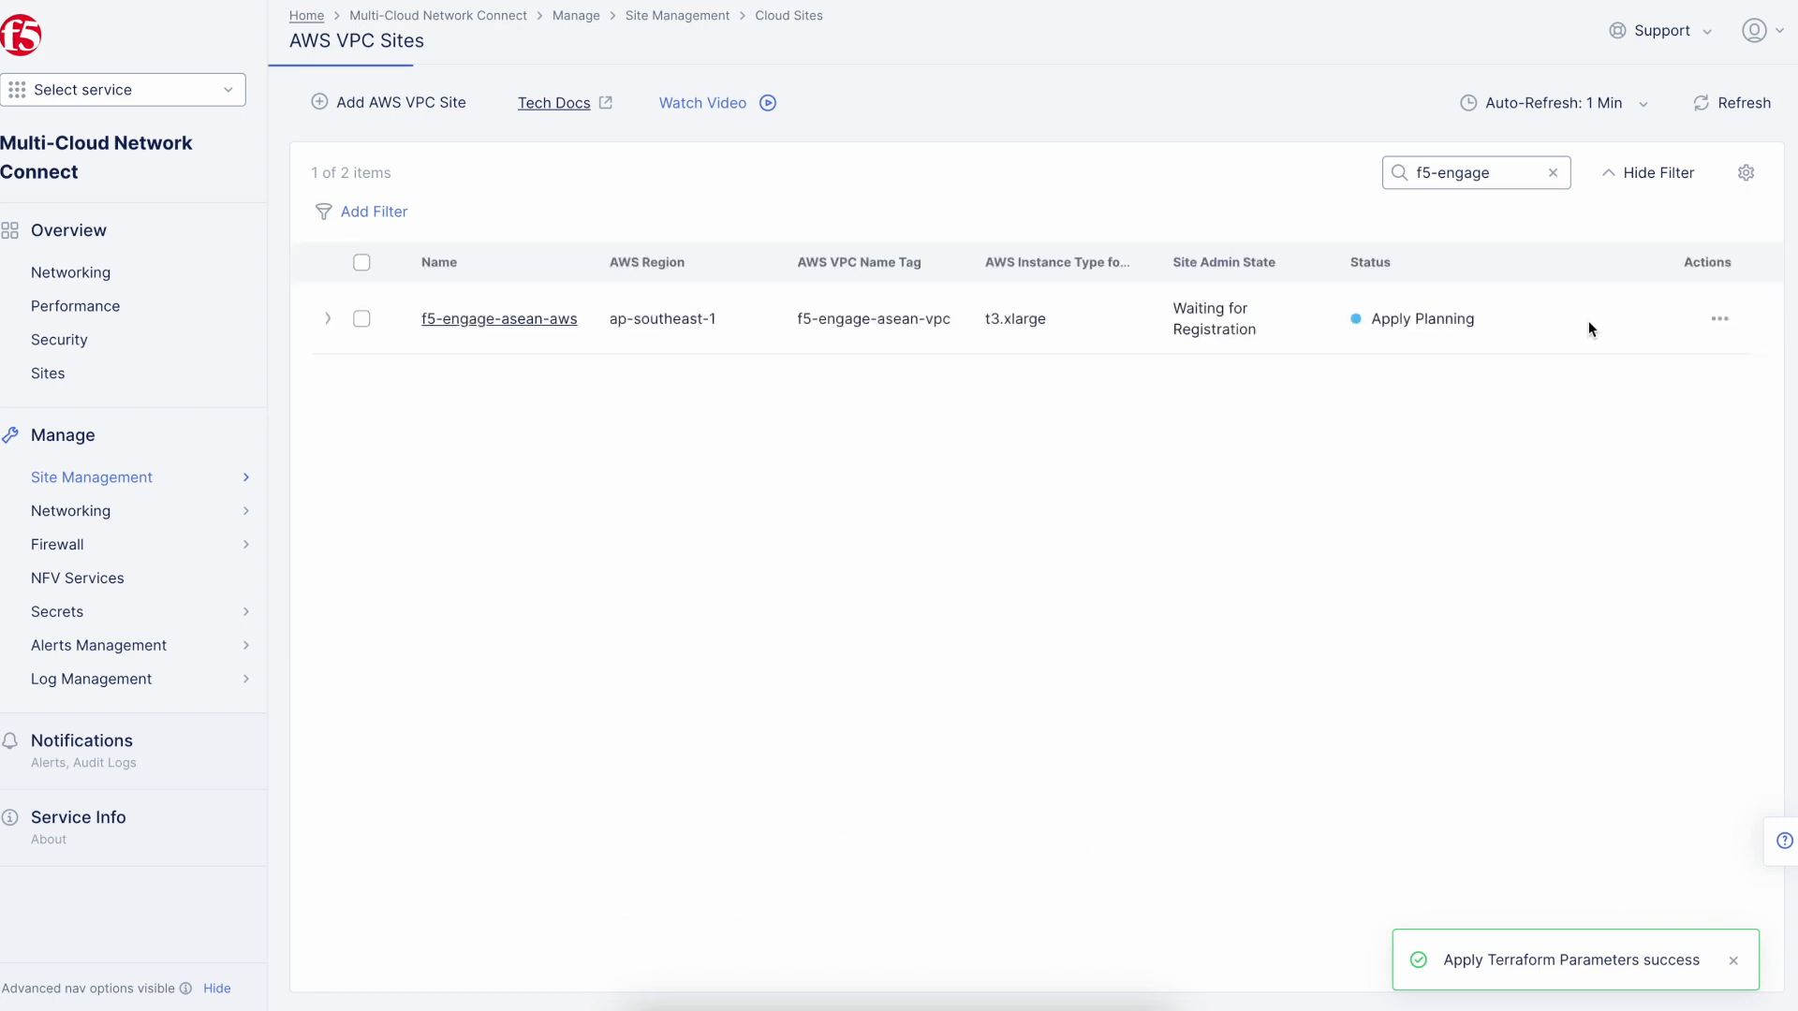
- Open the Terraform parameters of f5-engage-asean-aws and examine the plan status output for the planned AWS resources
click(1719, 318)
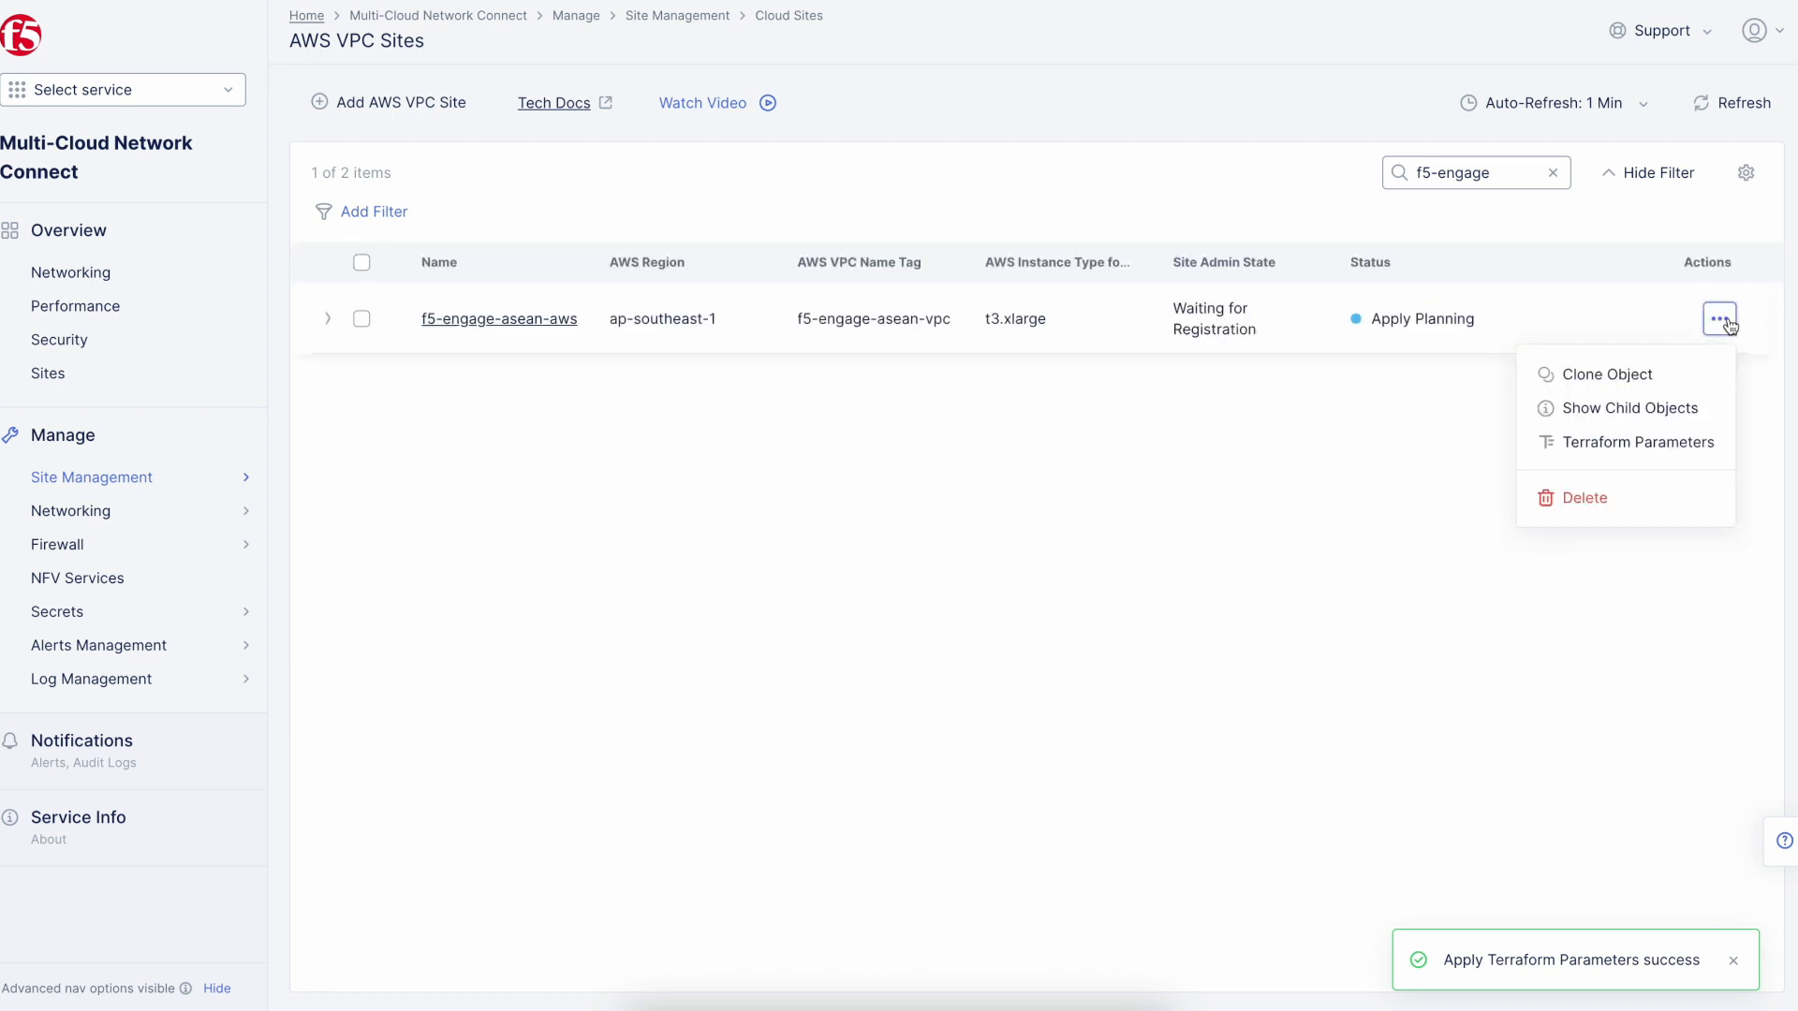
click(1675, 441)
click(1420, 260)
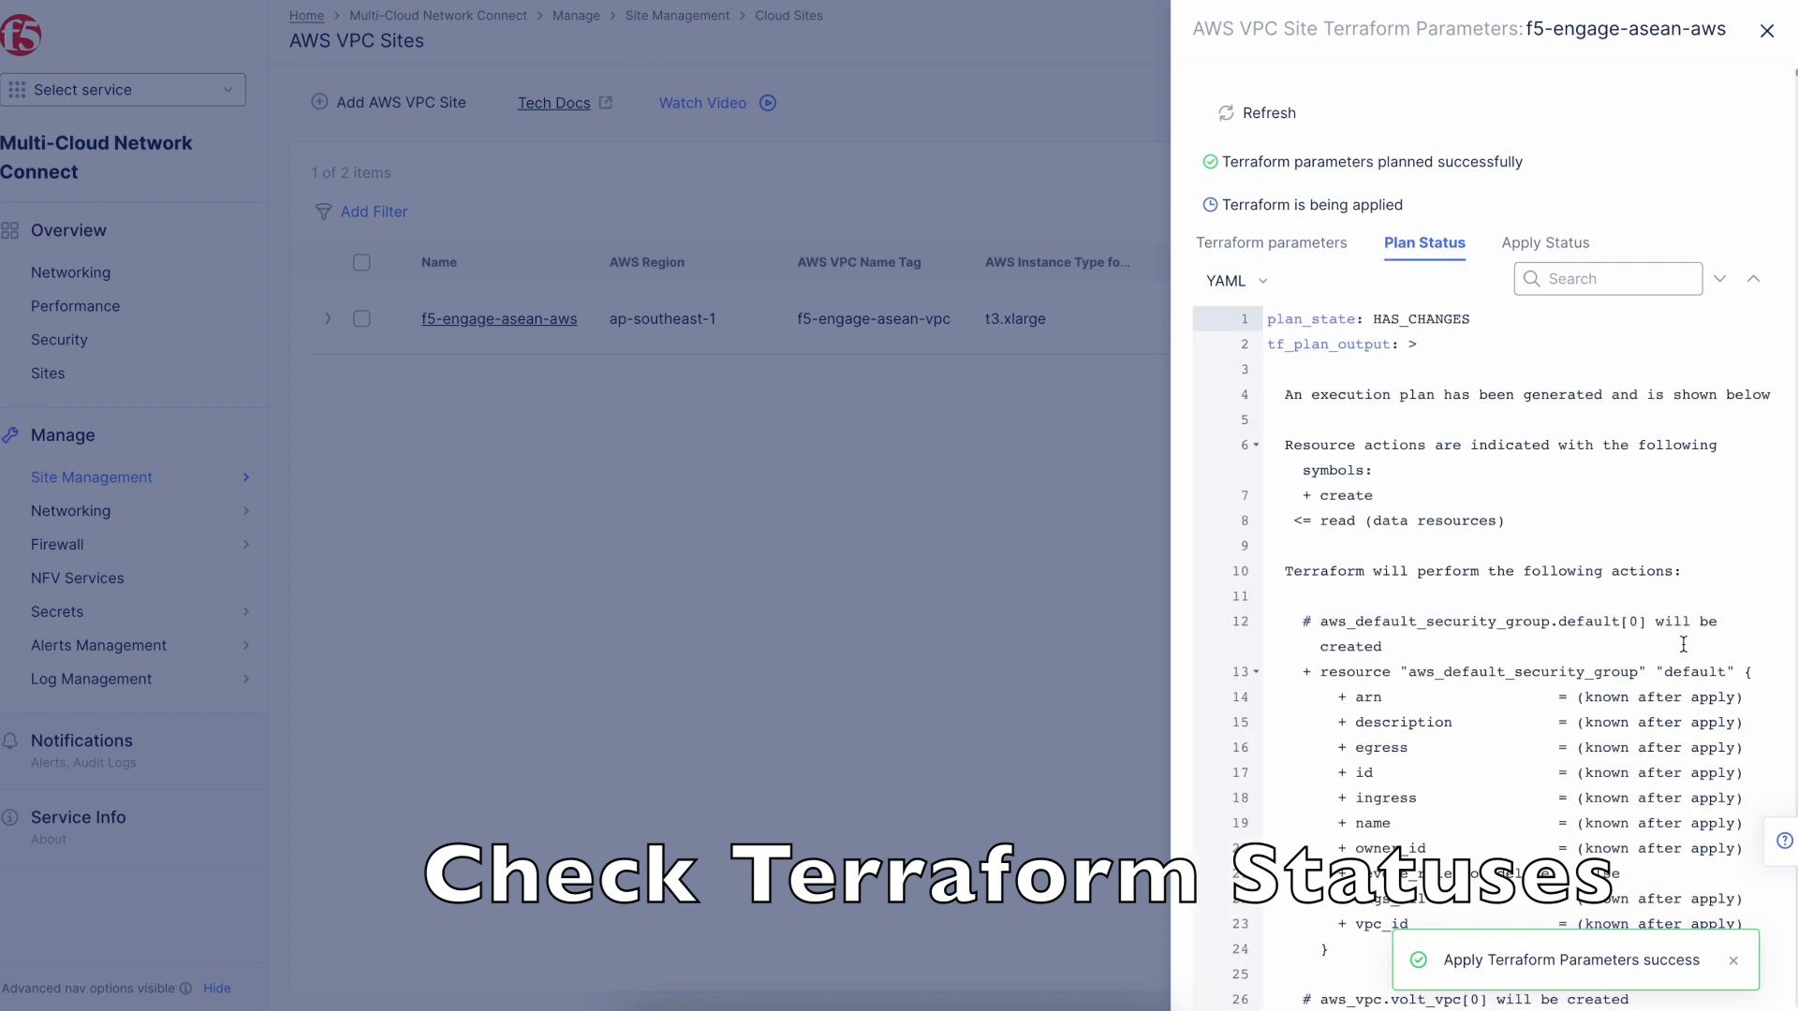
scroll(1683, 644, down, 4)
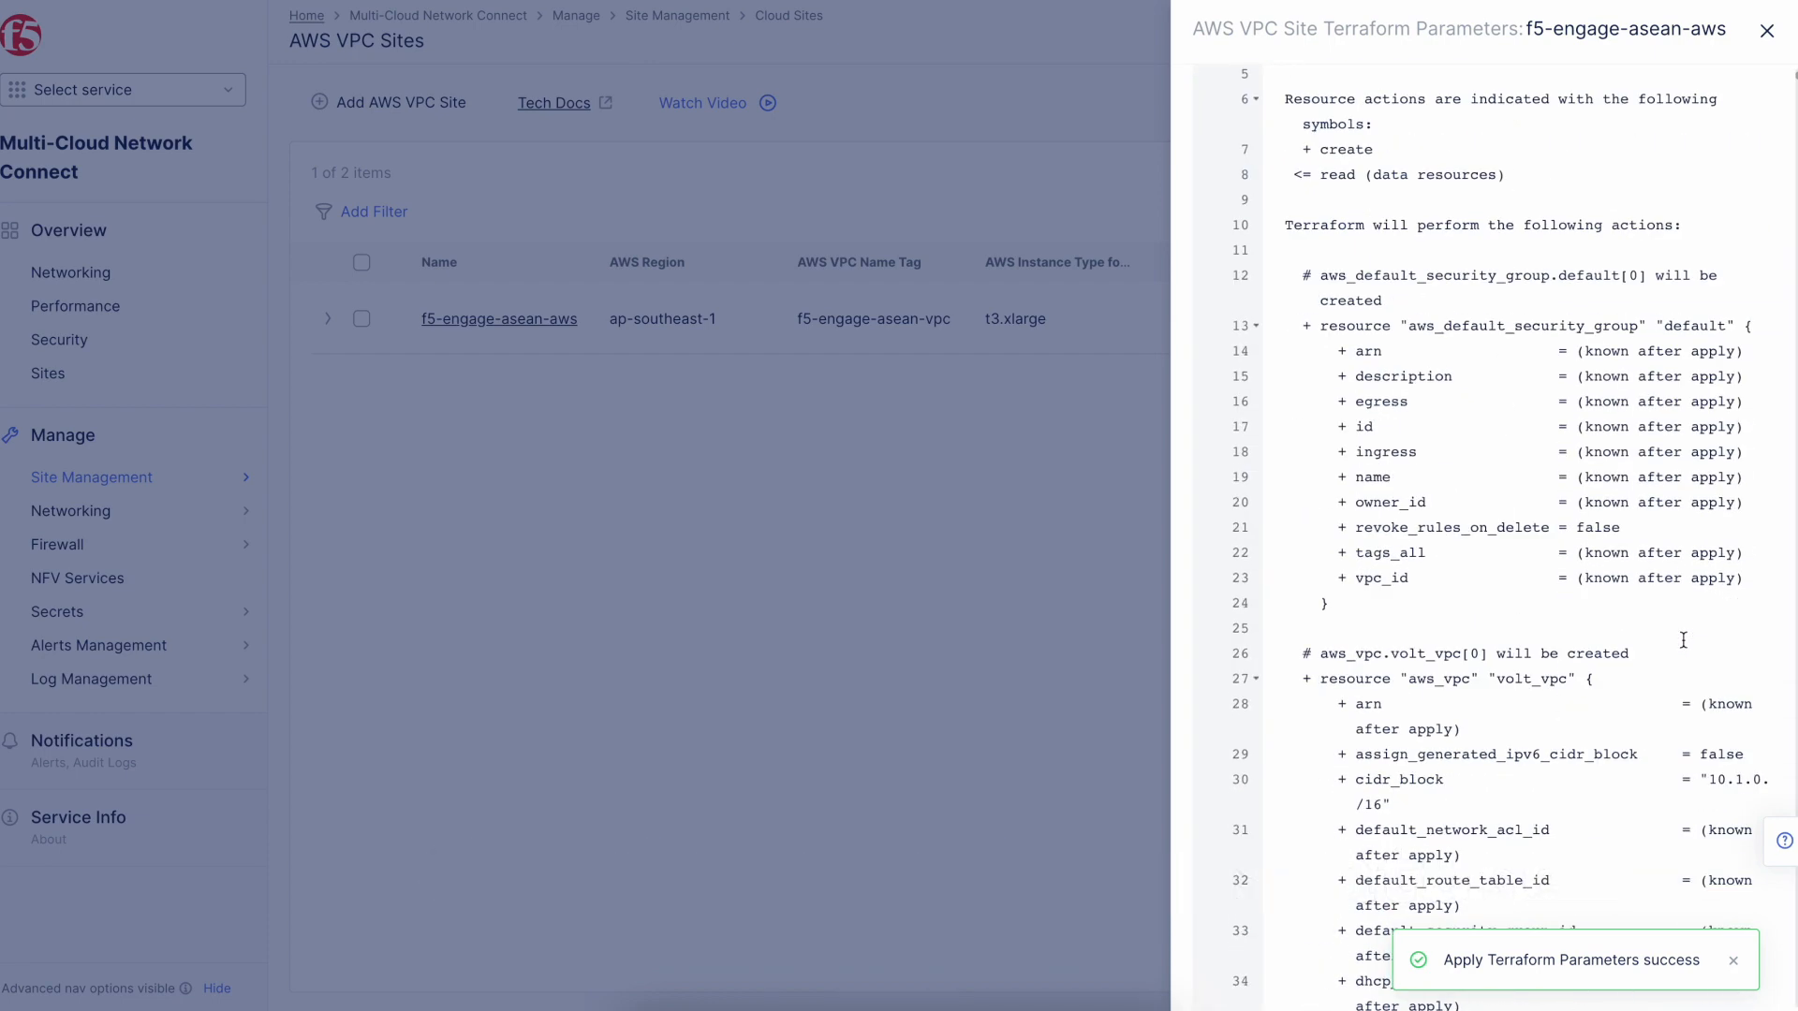
scroll(1683, 639, down, 20)
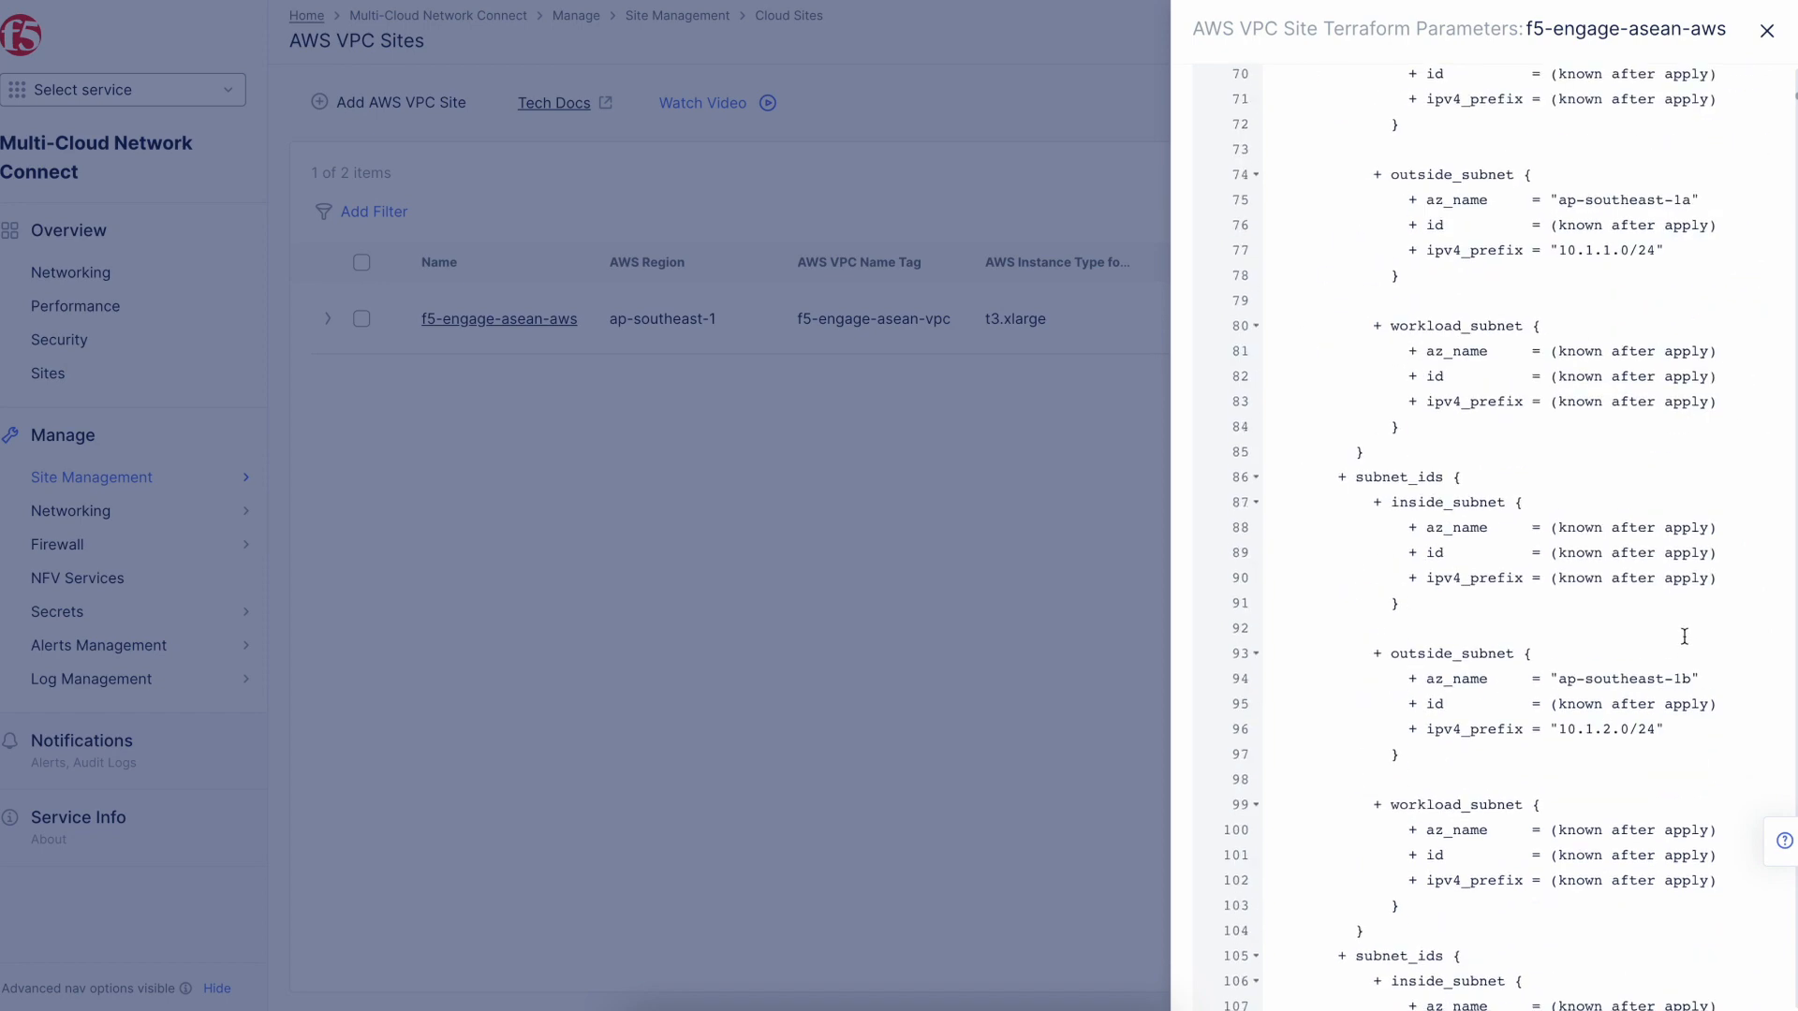
- Check the Terraform apply status of f5-engage-asean-aws, then close its Terraform parameters
scroll(1683, 637, up, 20)
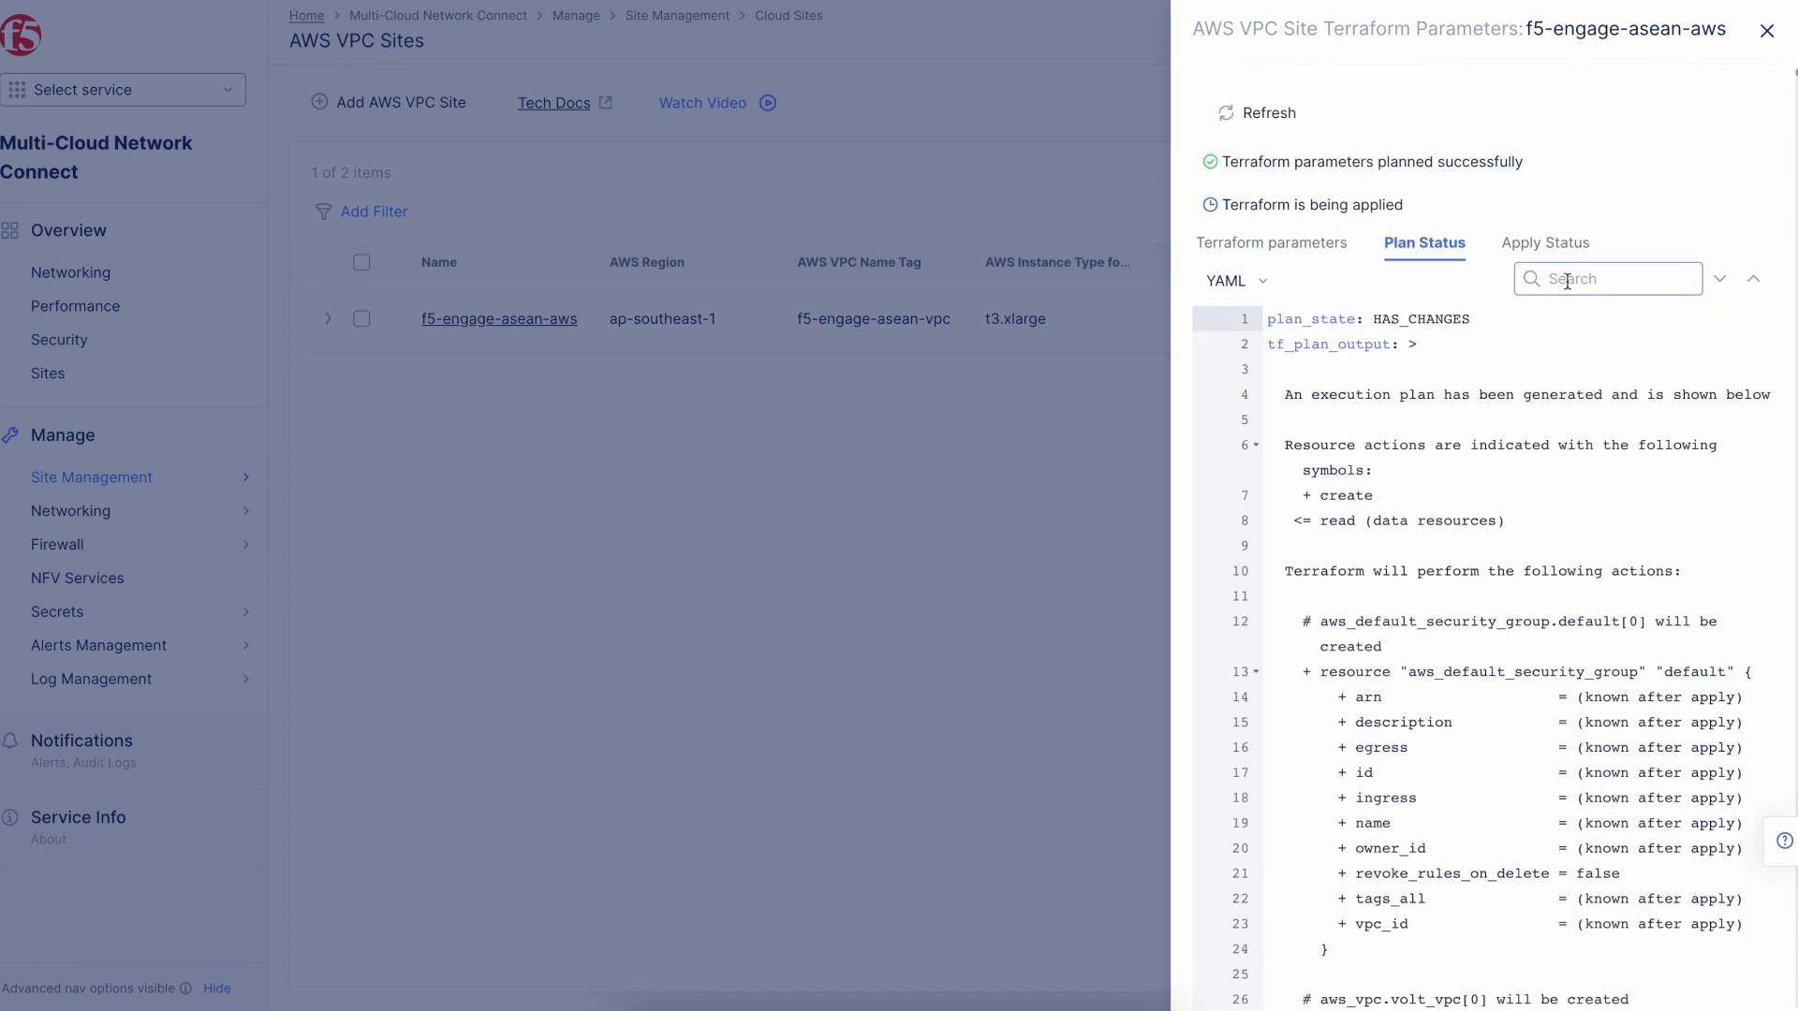
click(1546, 245)
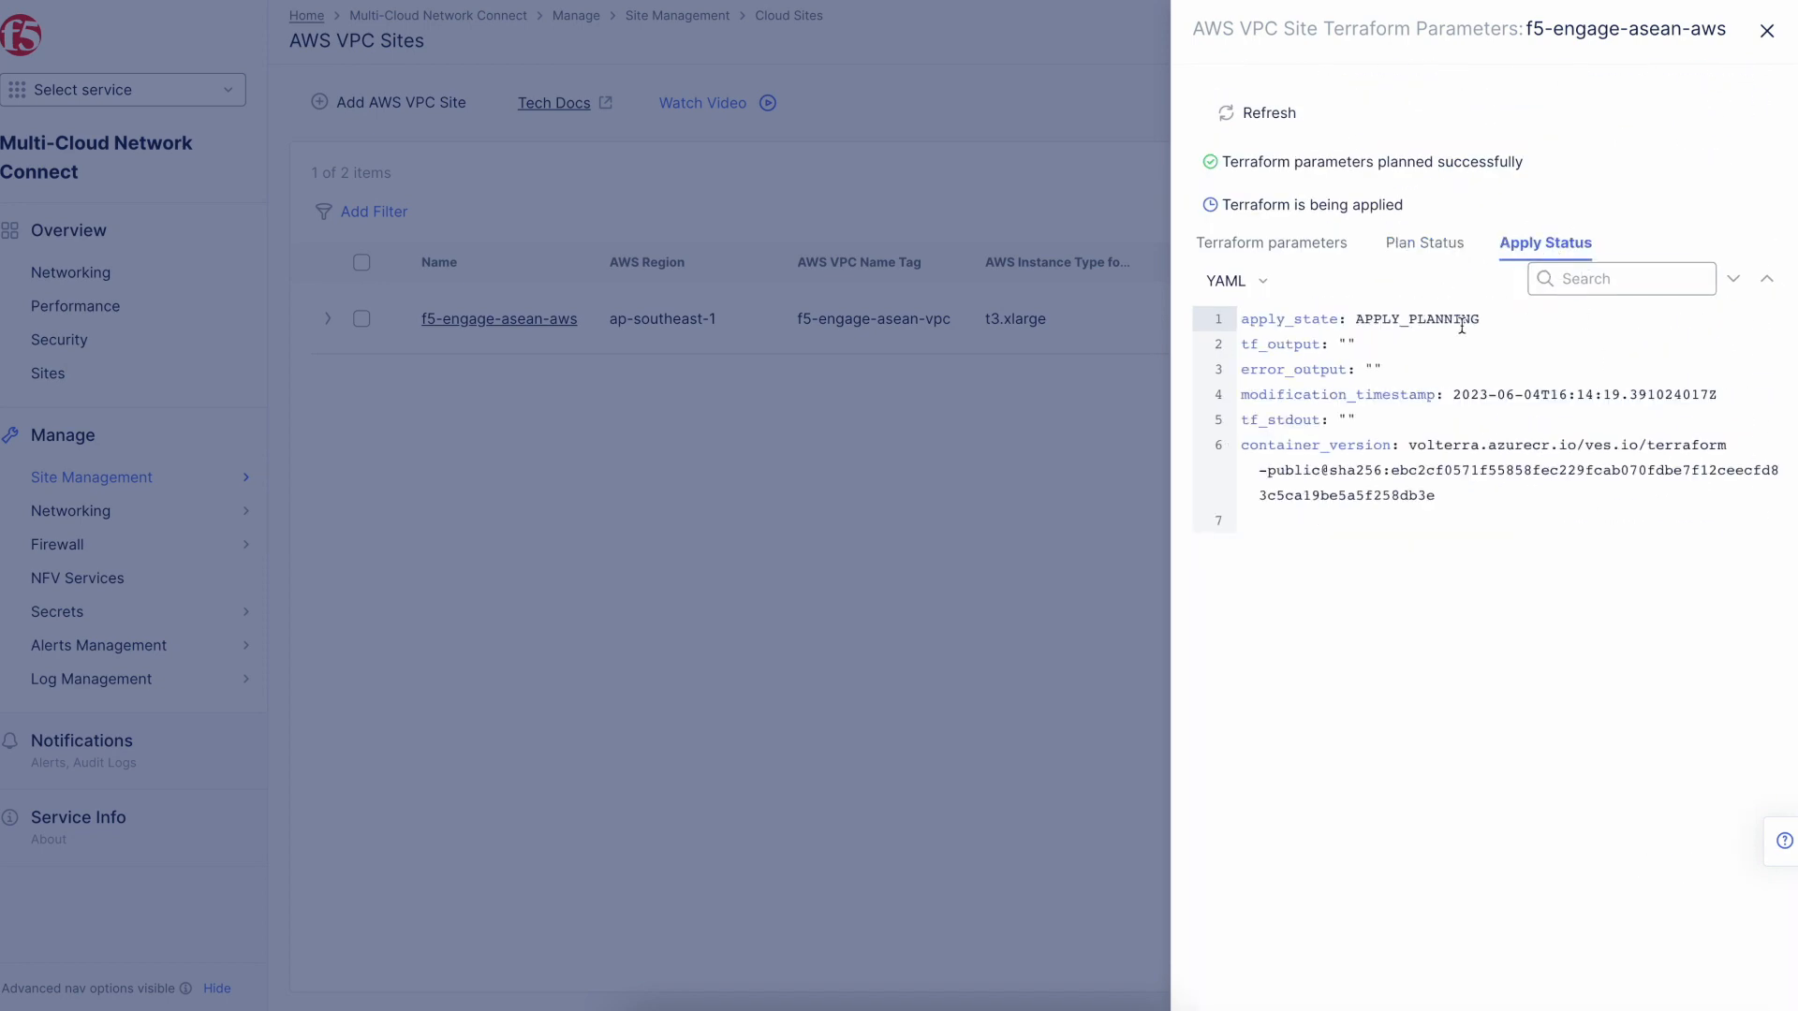
click(1766, 31)
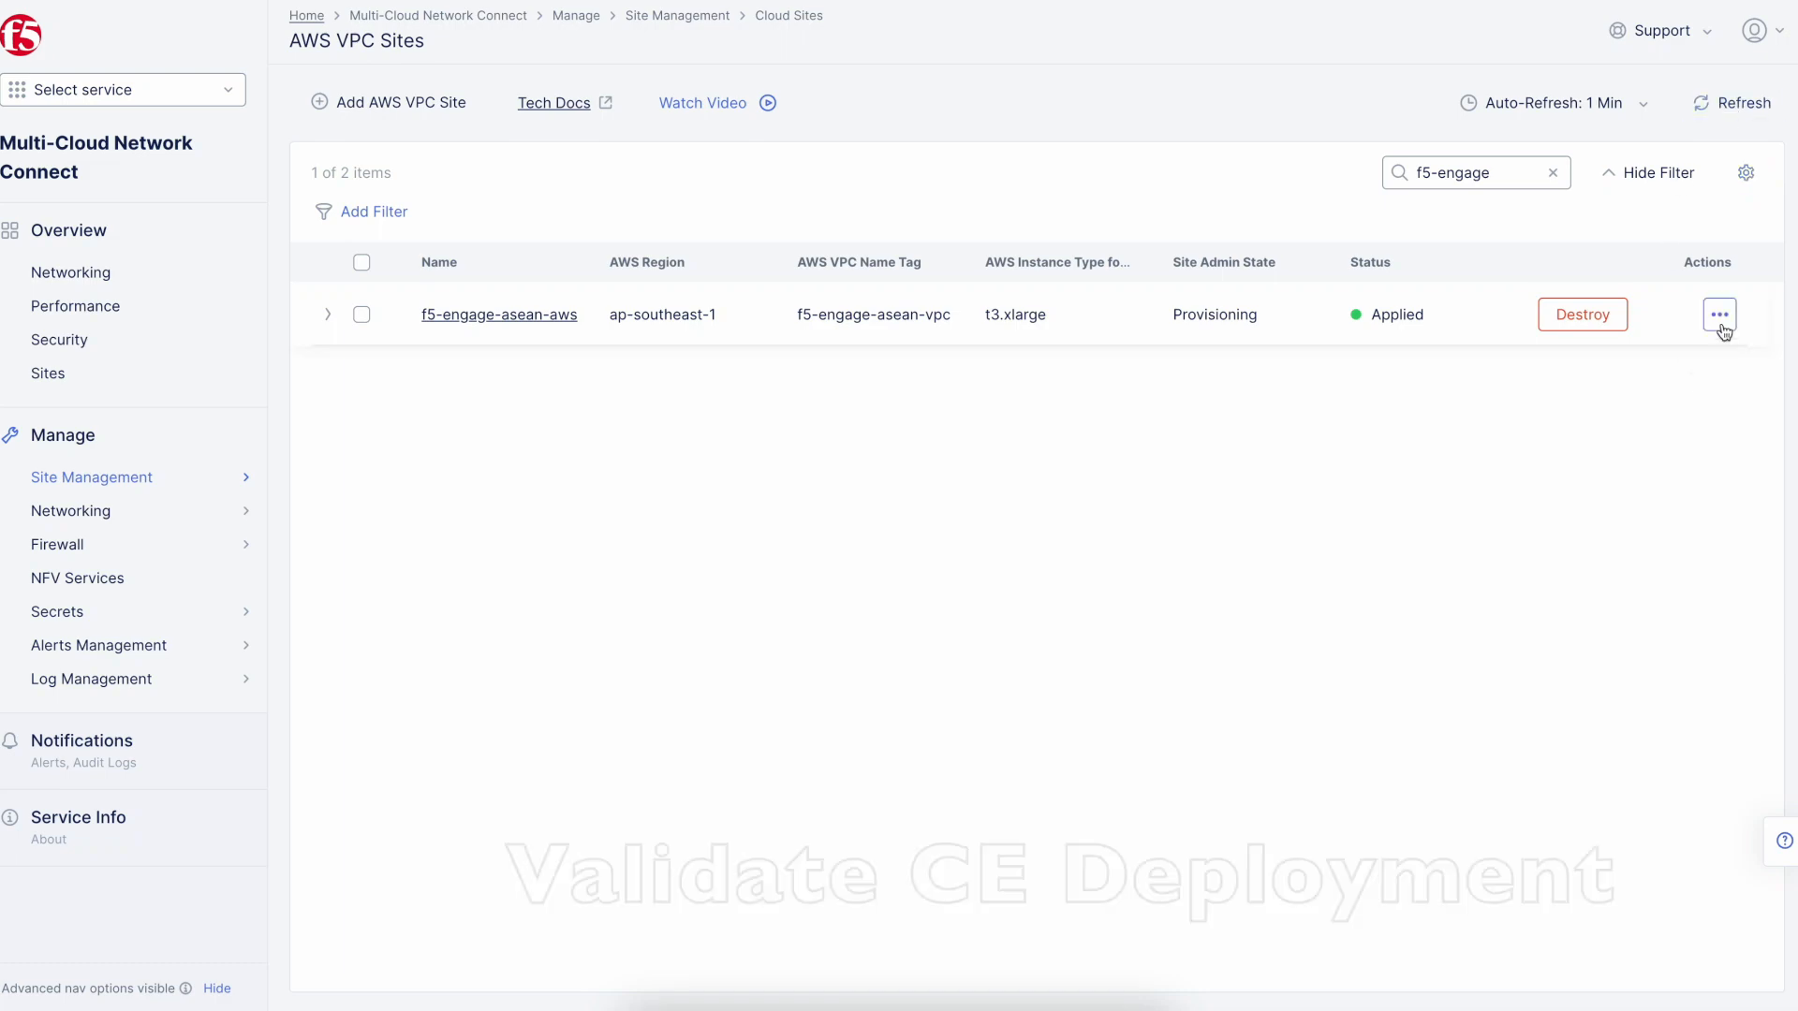
- Reopen the Terraform parameters of f5-engage-asean-aws to examine the apply output, then close them
click(1721, 326)
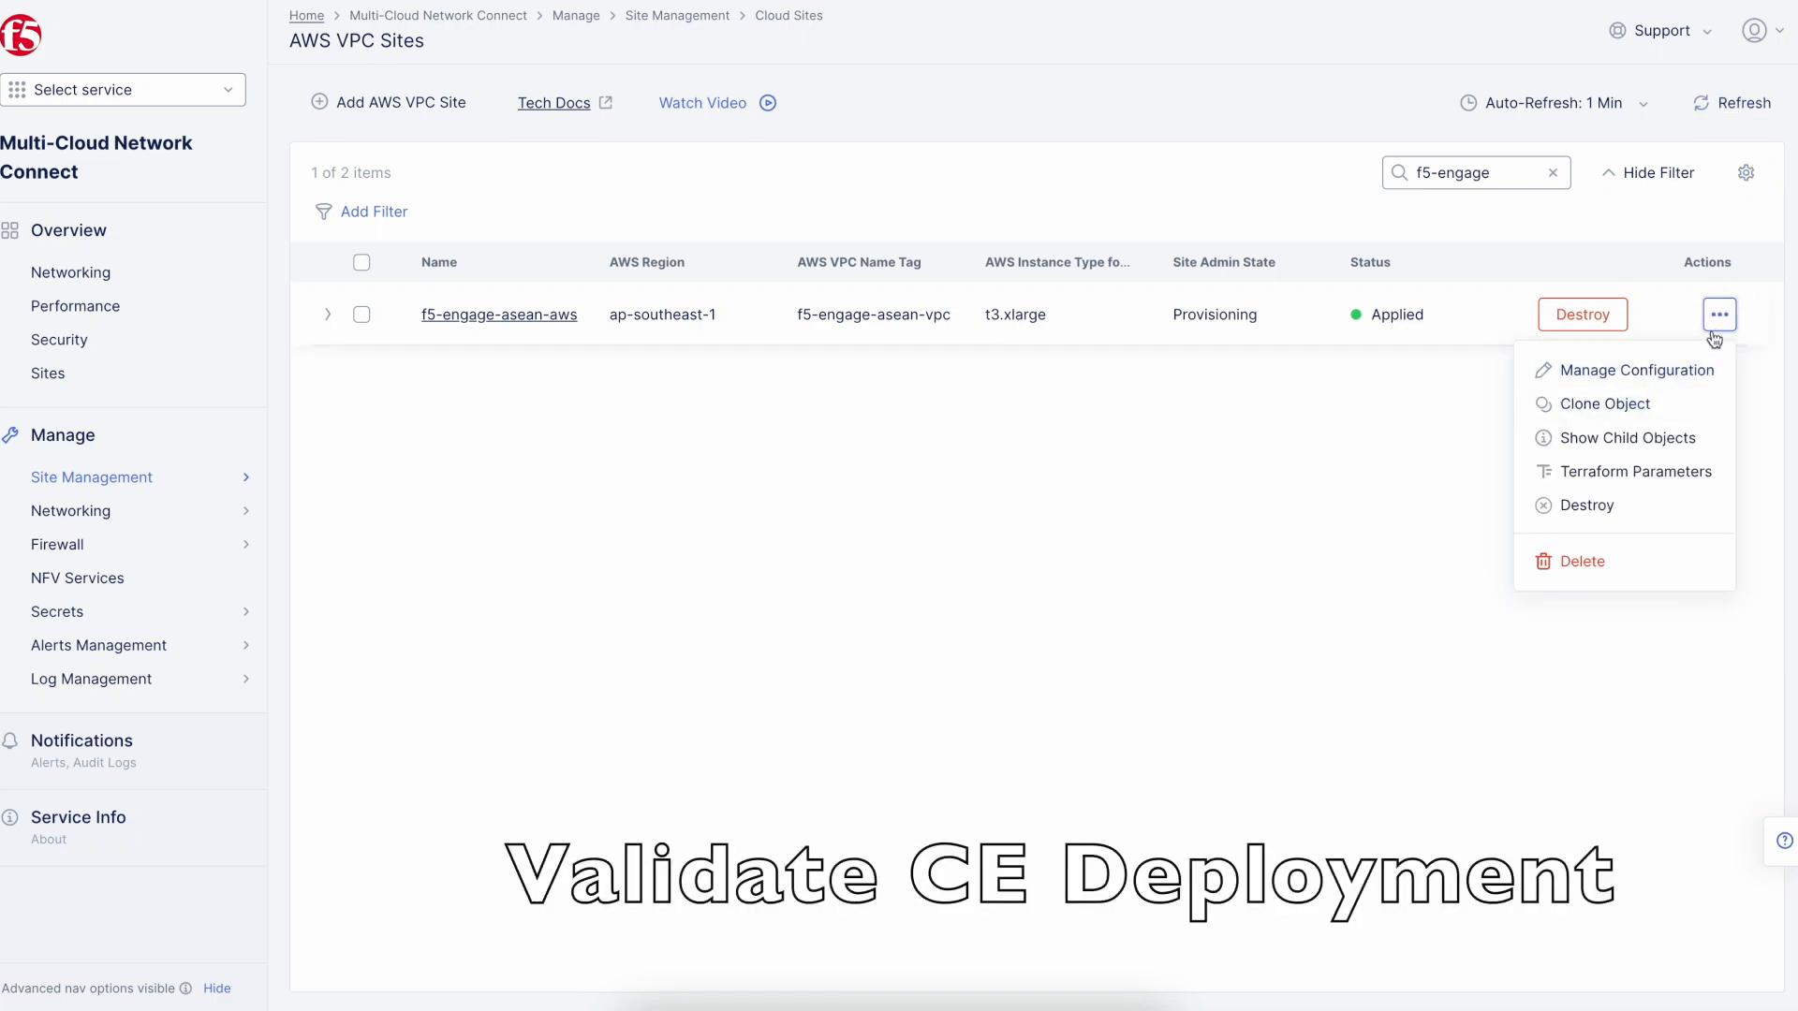
click(1664, 472)
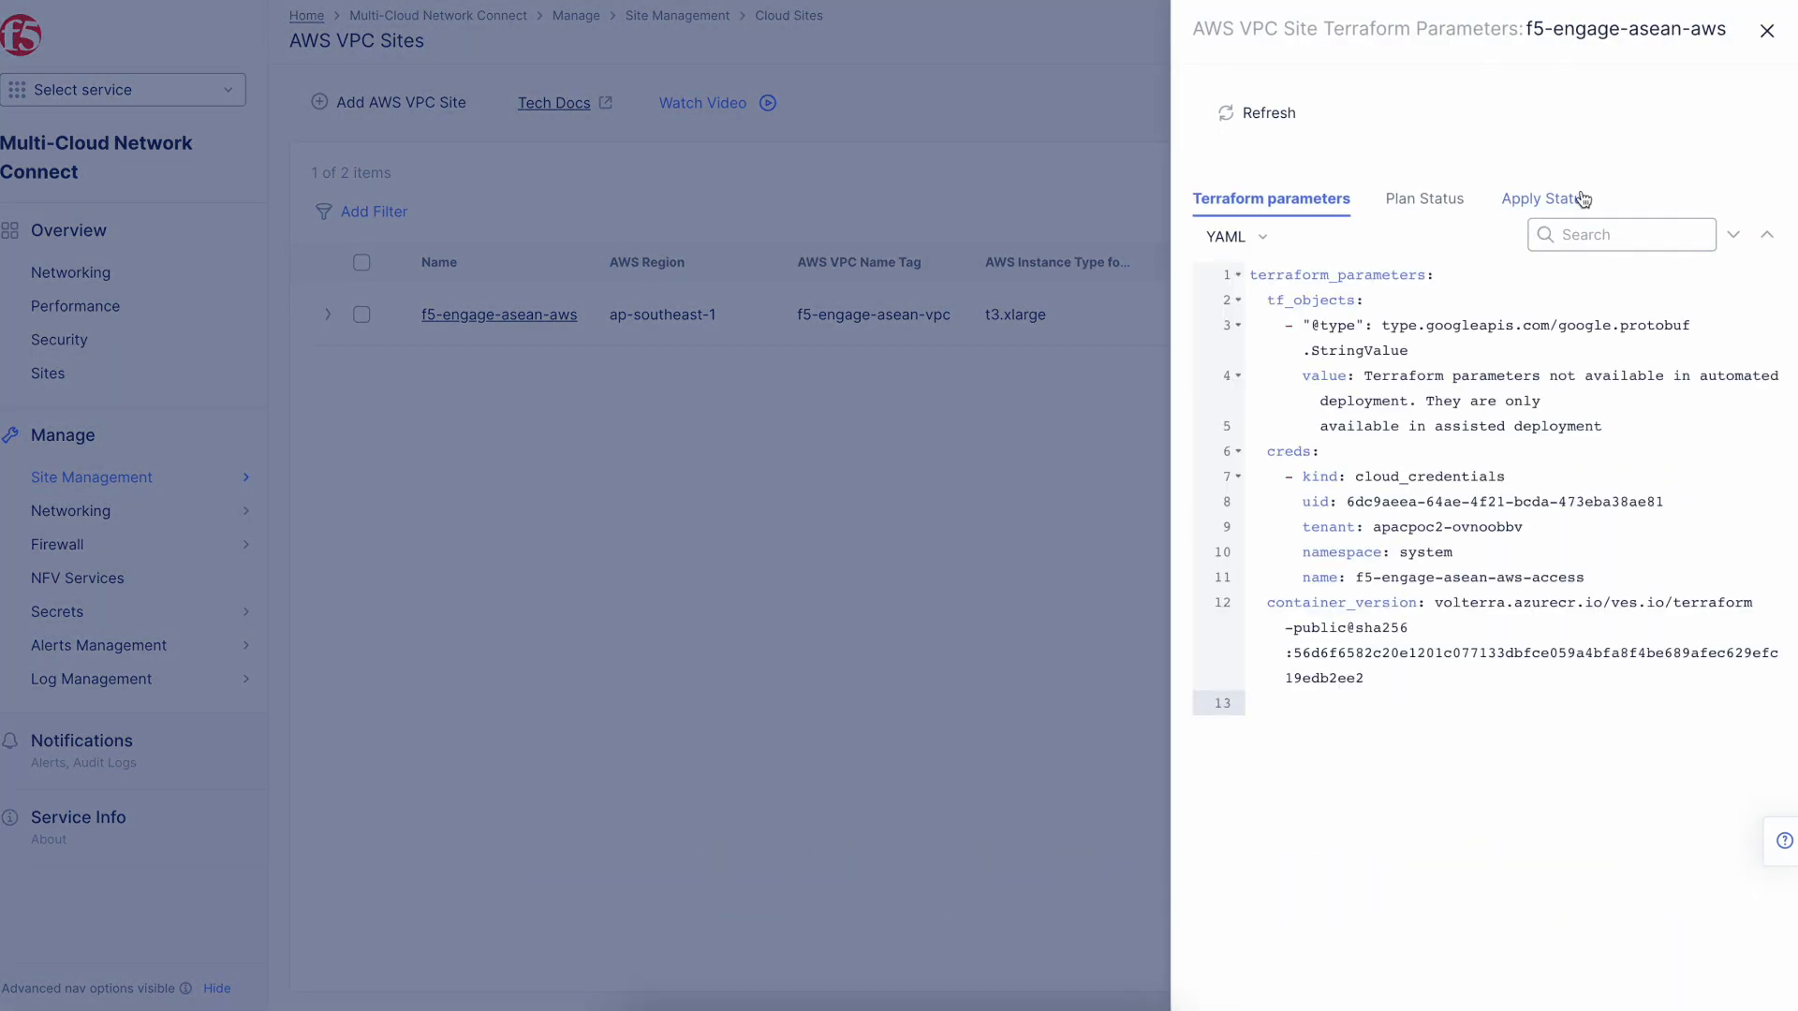
click(1578, 199)
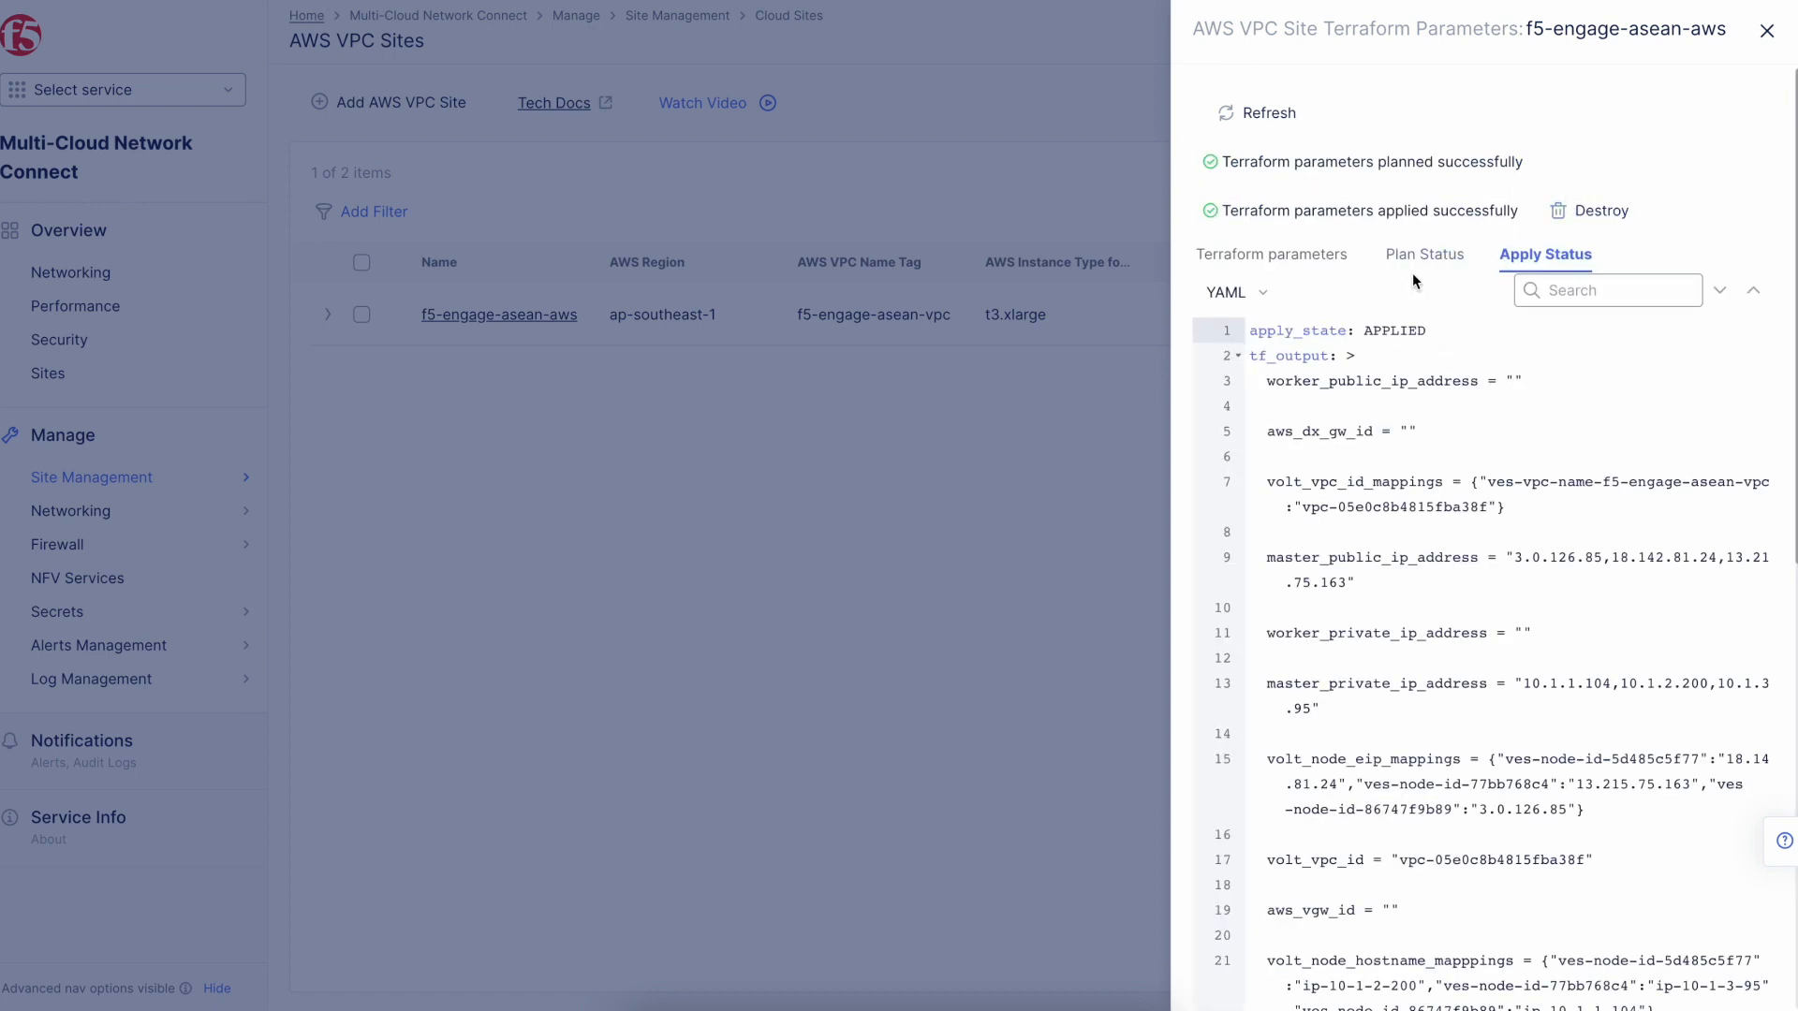
click(1769, 32)
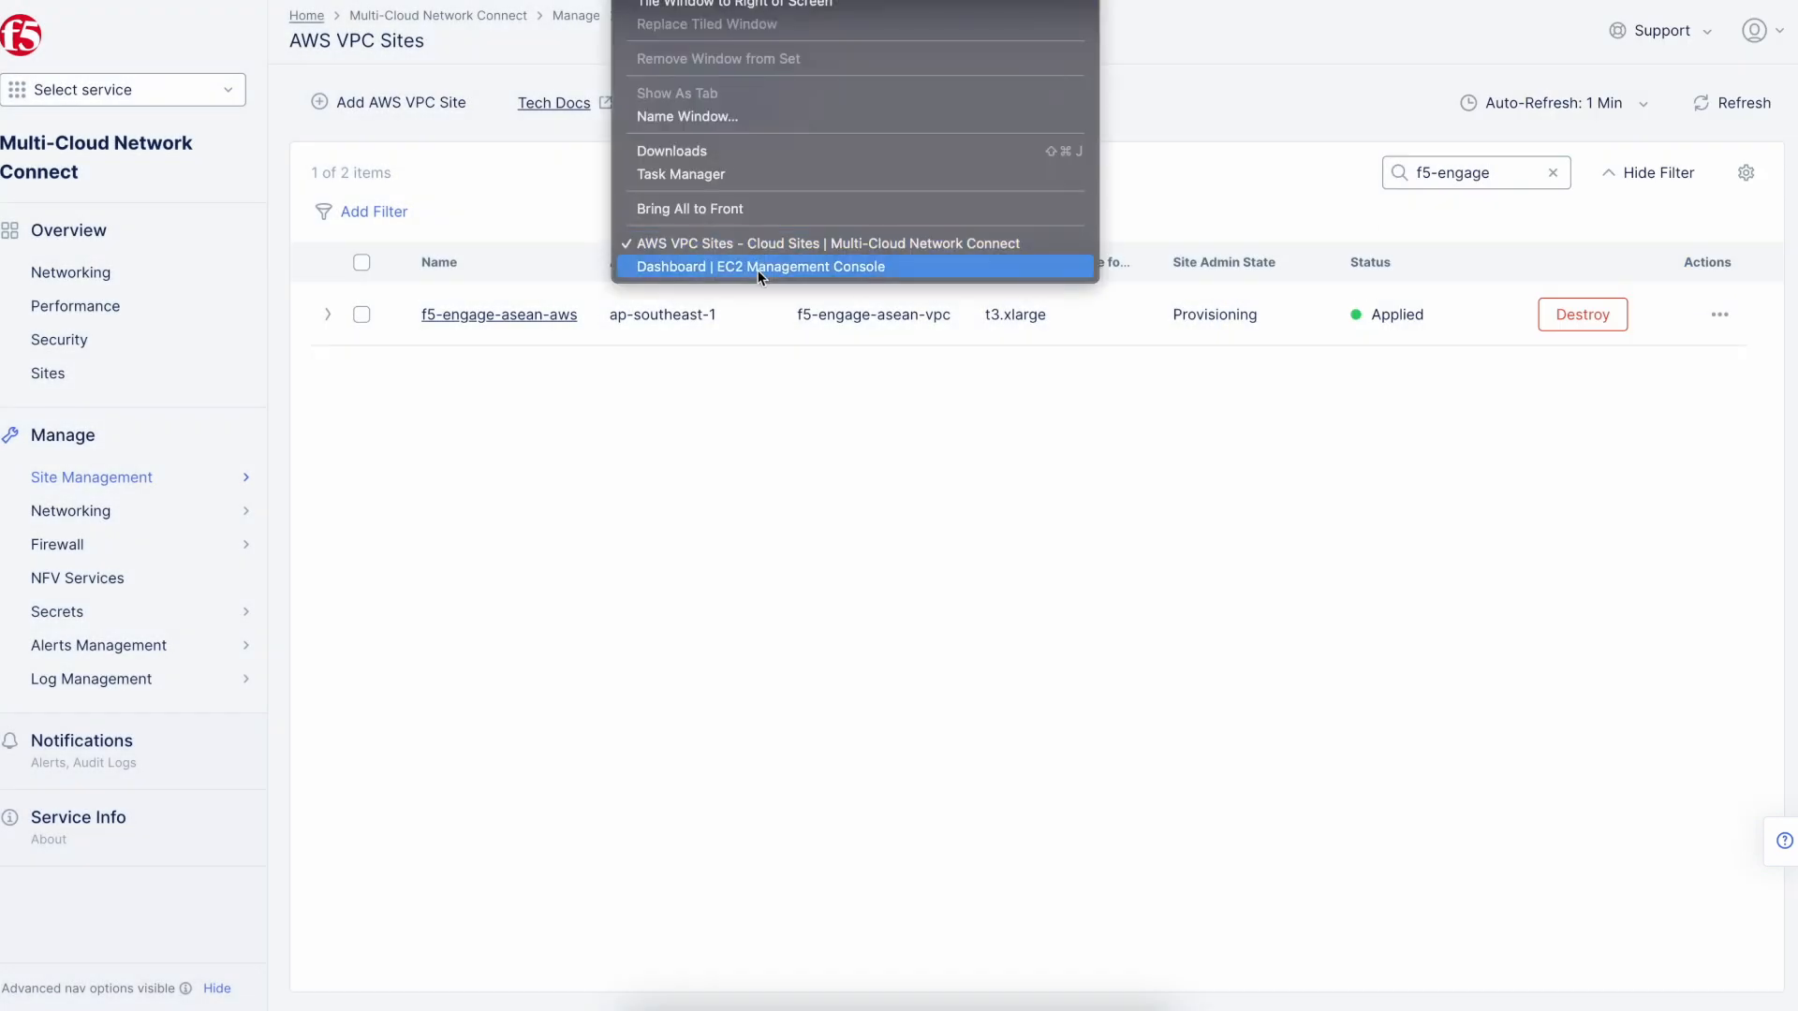
- Switch to the EC2 Management Console, refresh the resources overview, and return to the Multi-Cloud Network Connect window
click(757, 268)
click(1142, 90)
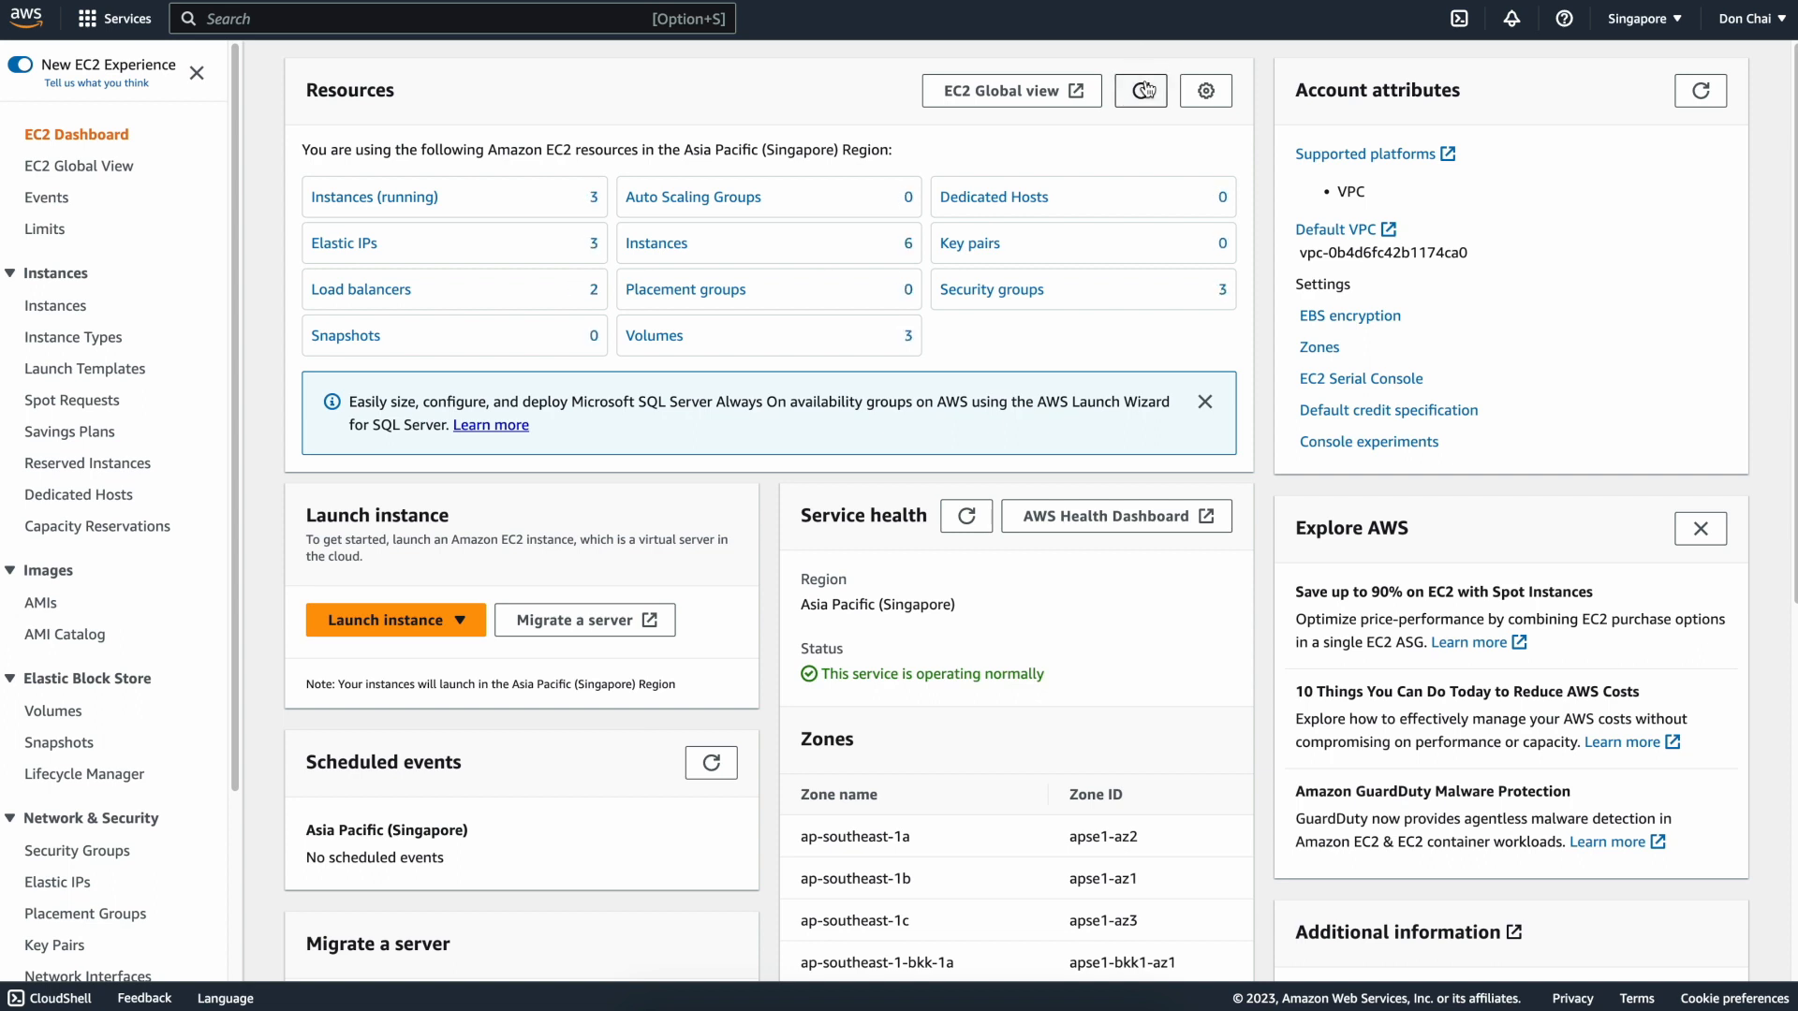
click(648, 0)
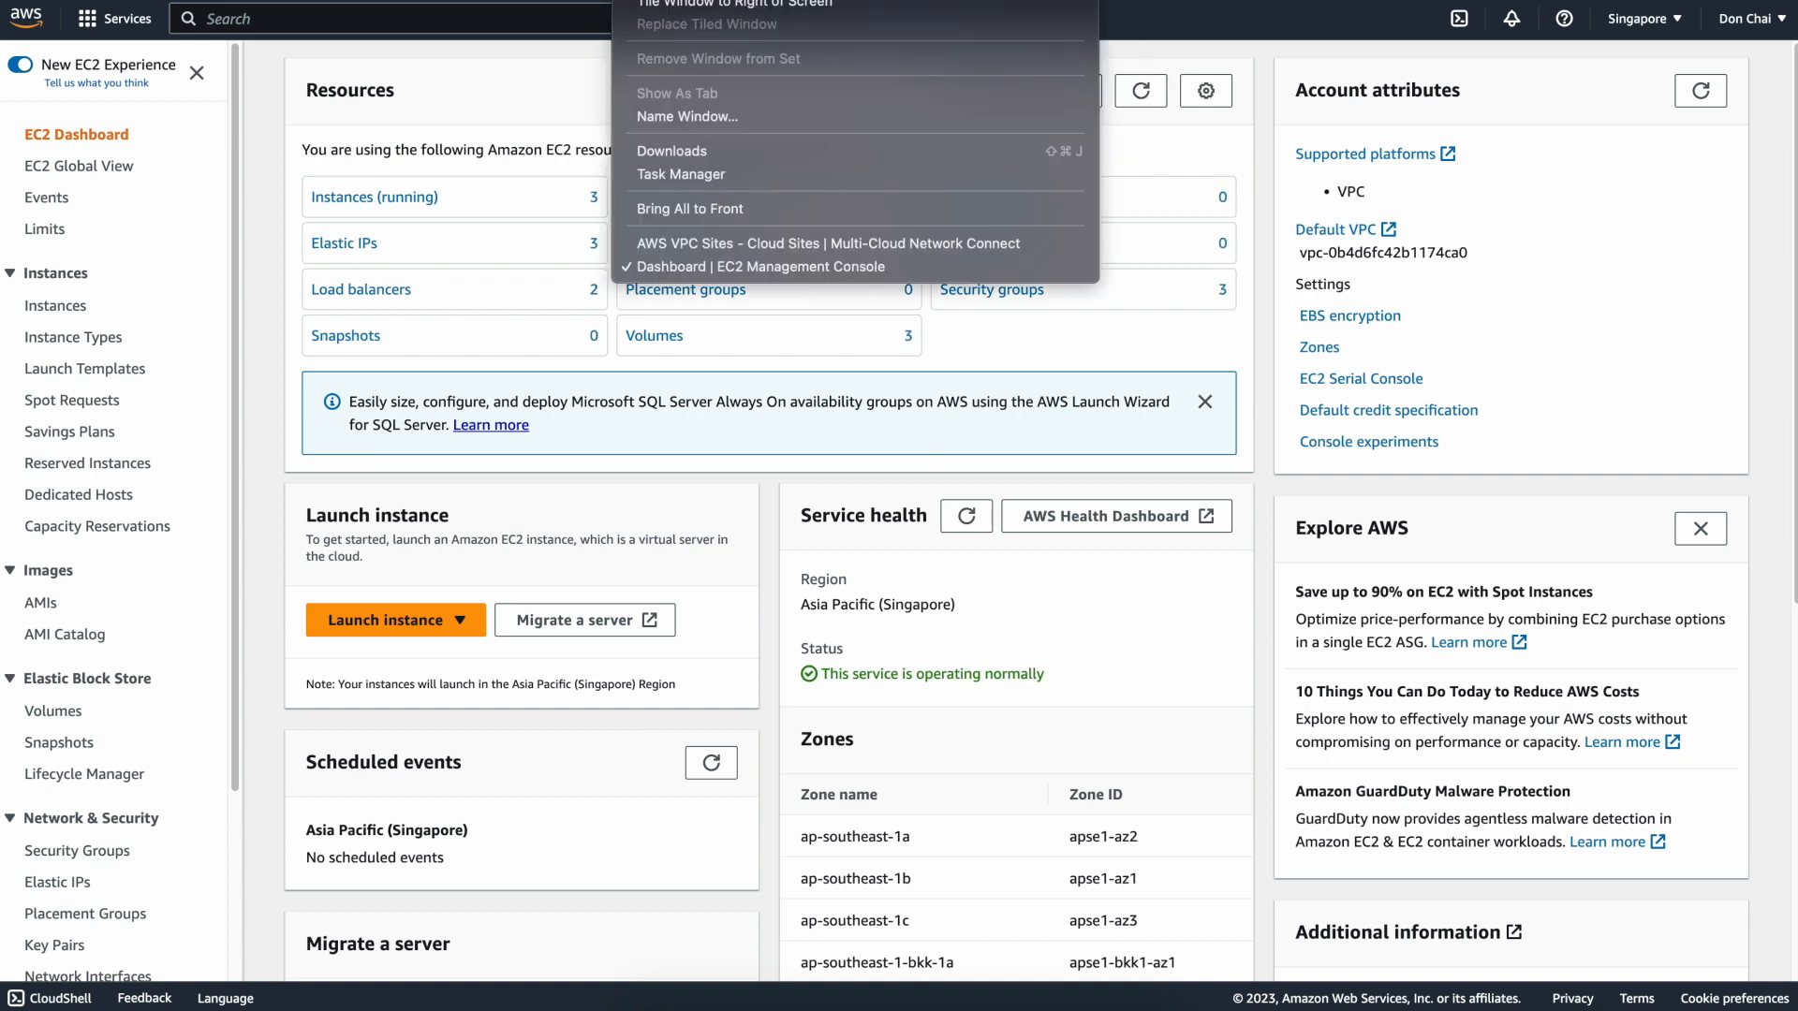
click(724, 245)
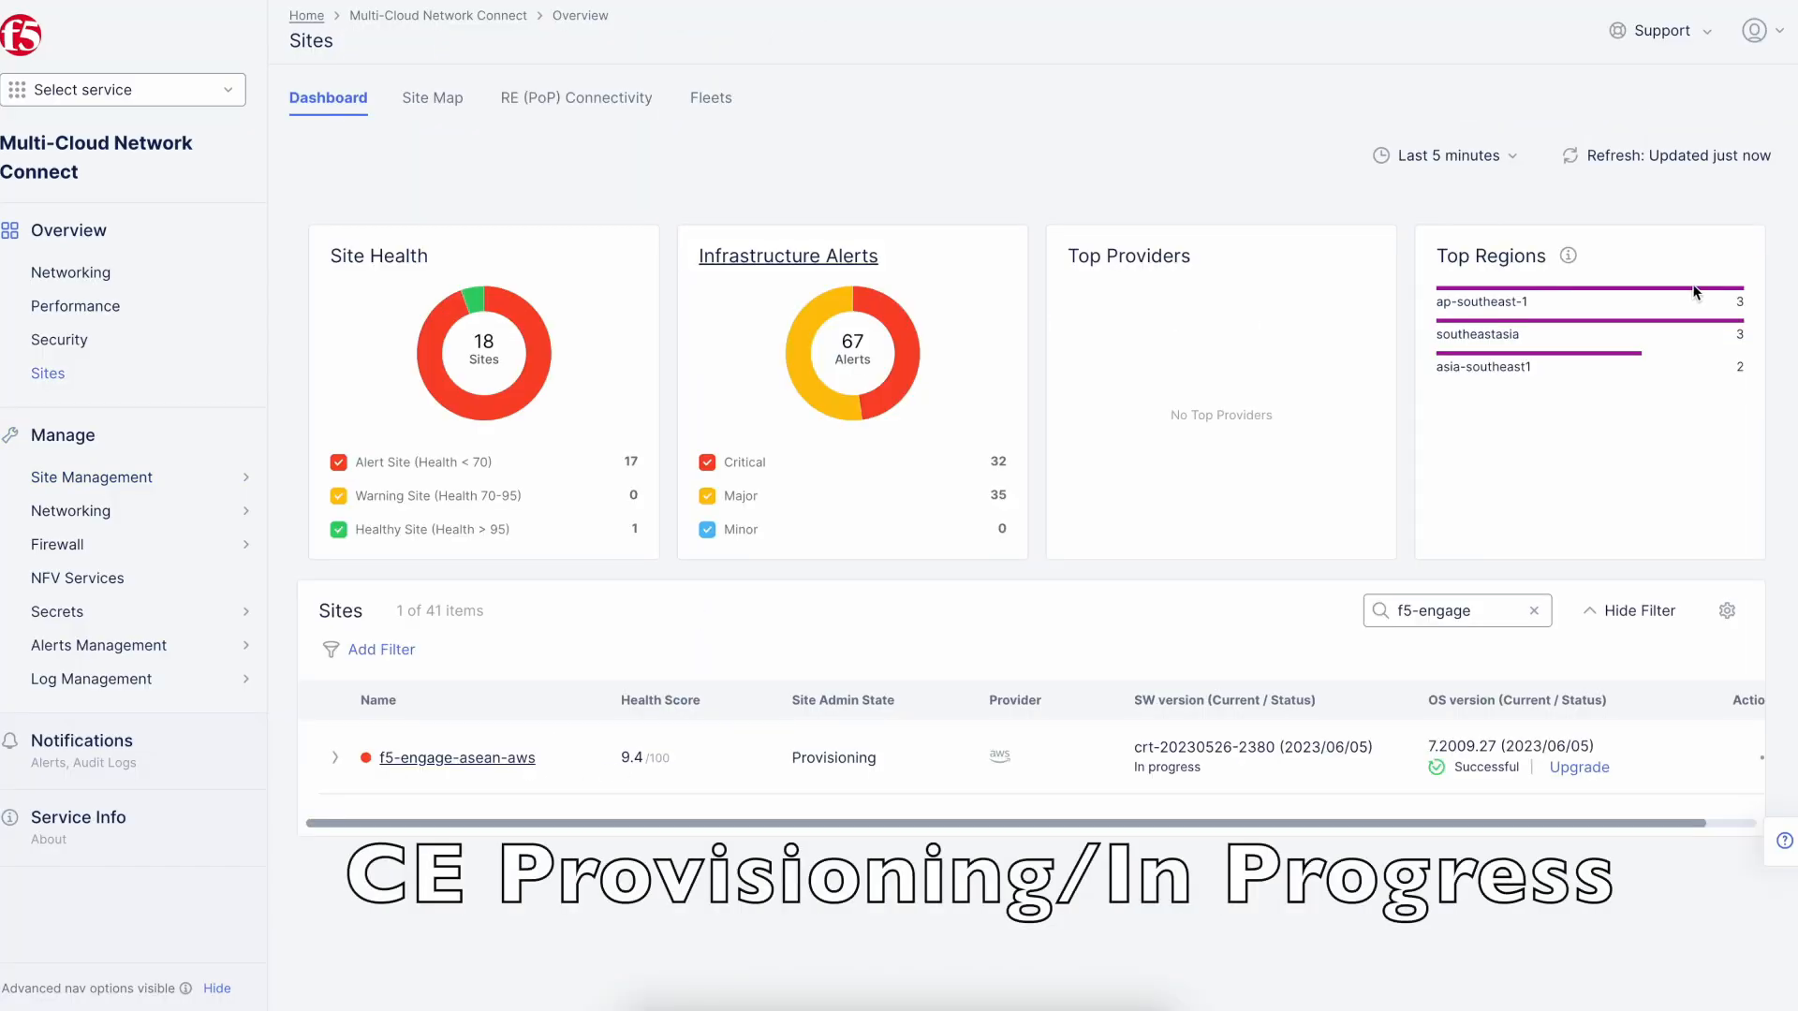
- Refresh the Sites overview, then open the f5-engage-asean-aws dashboard and examine its refreshed health, interface and RE connectivity data
click(1657, 163)
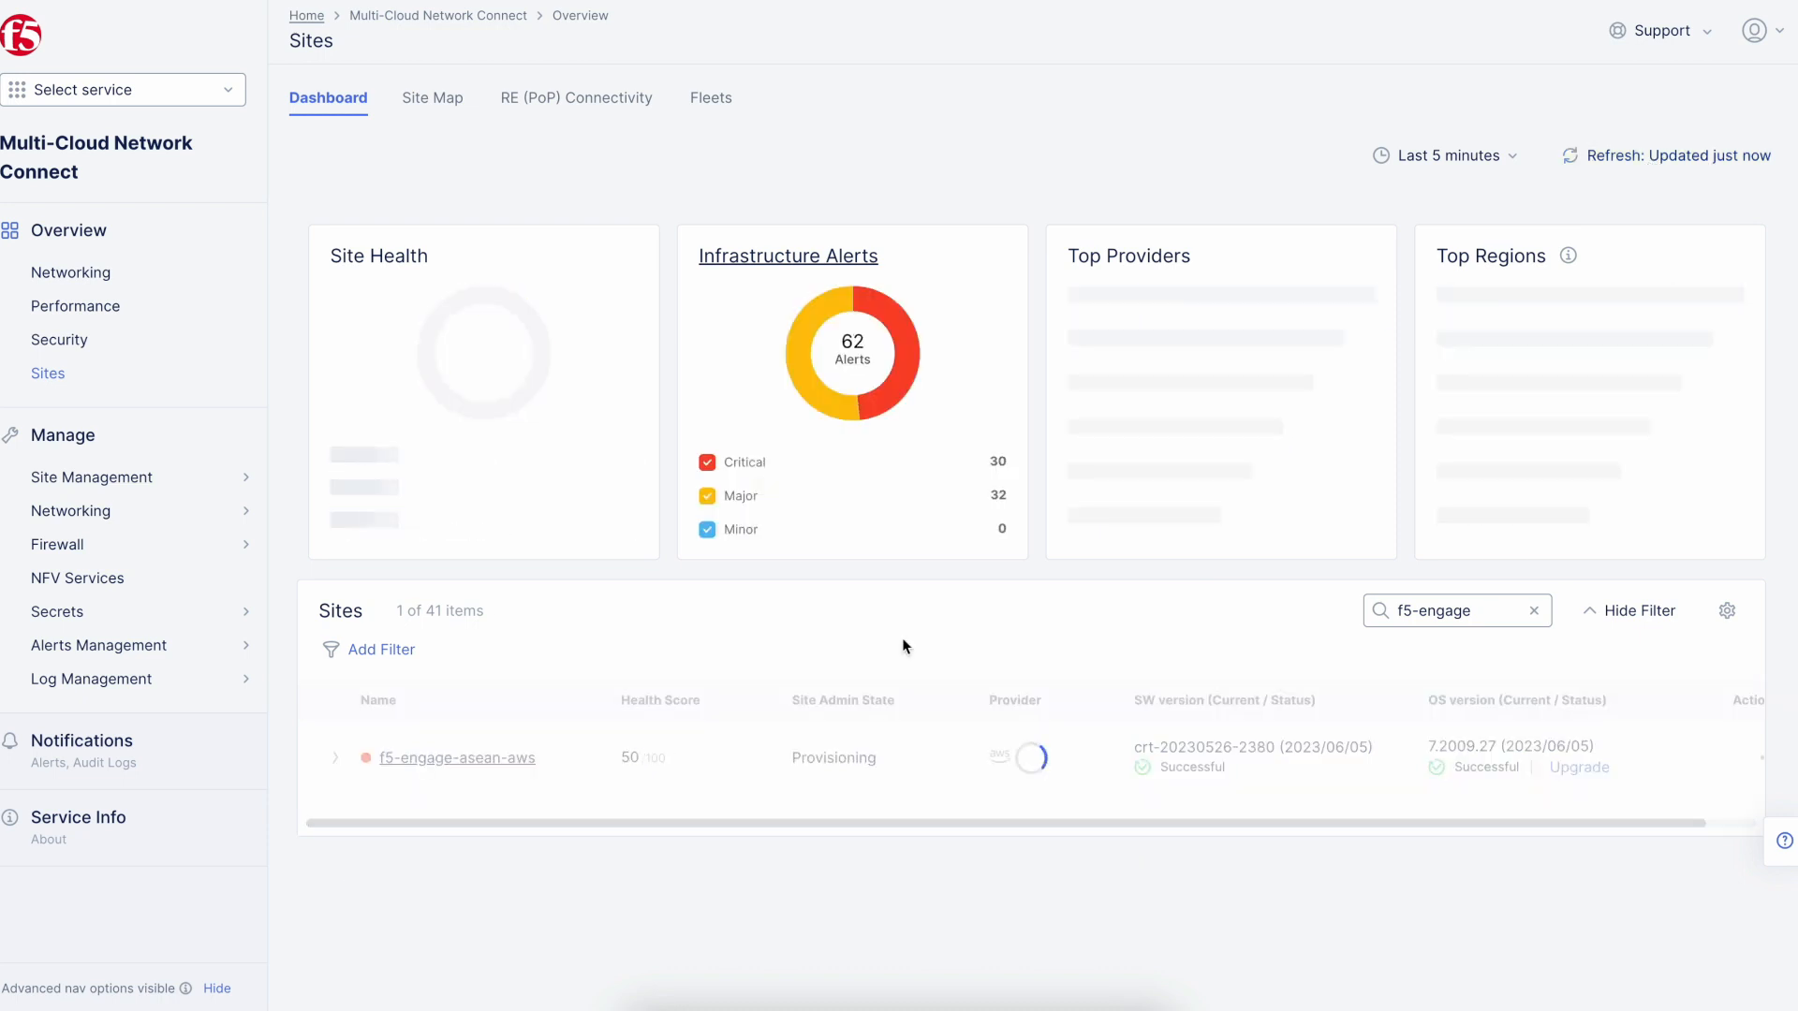
click(483, 759)
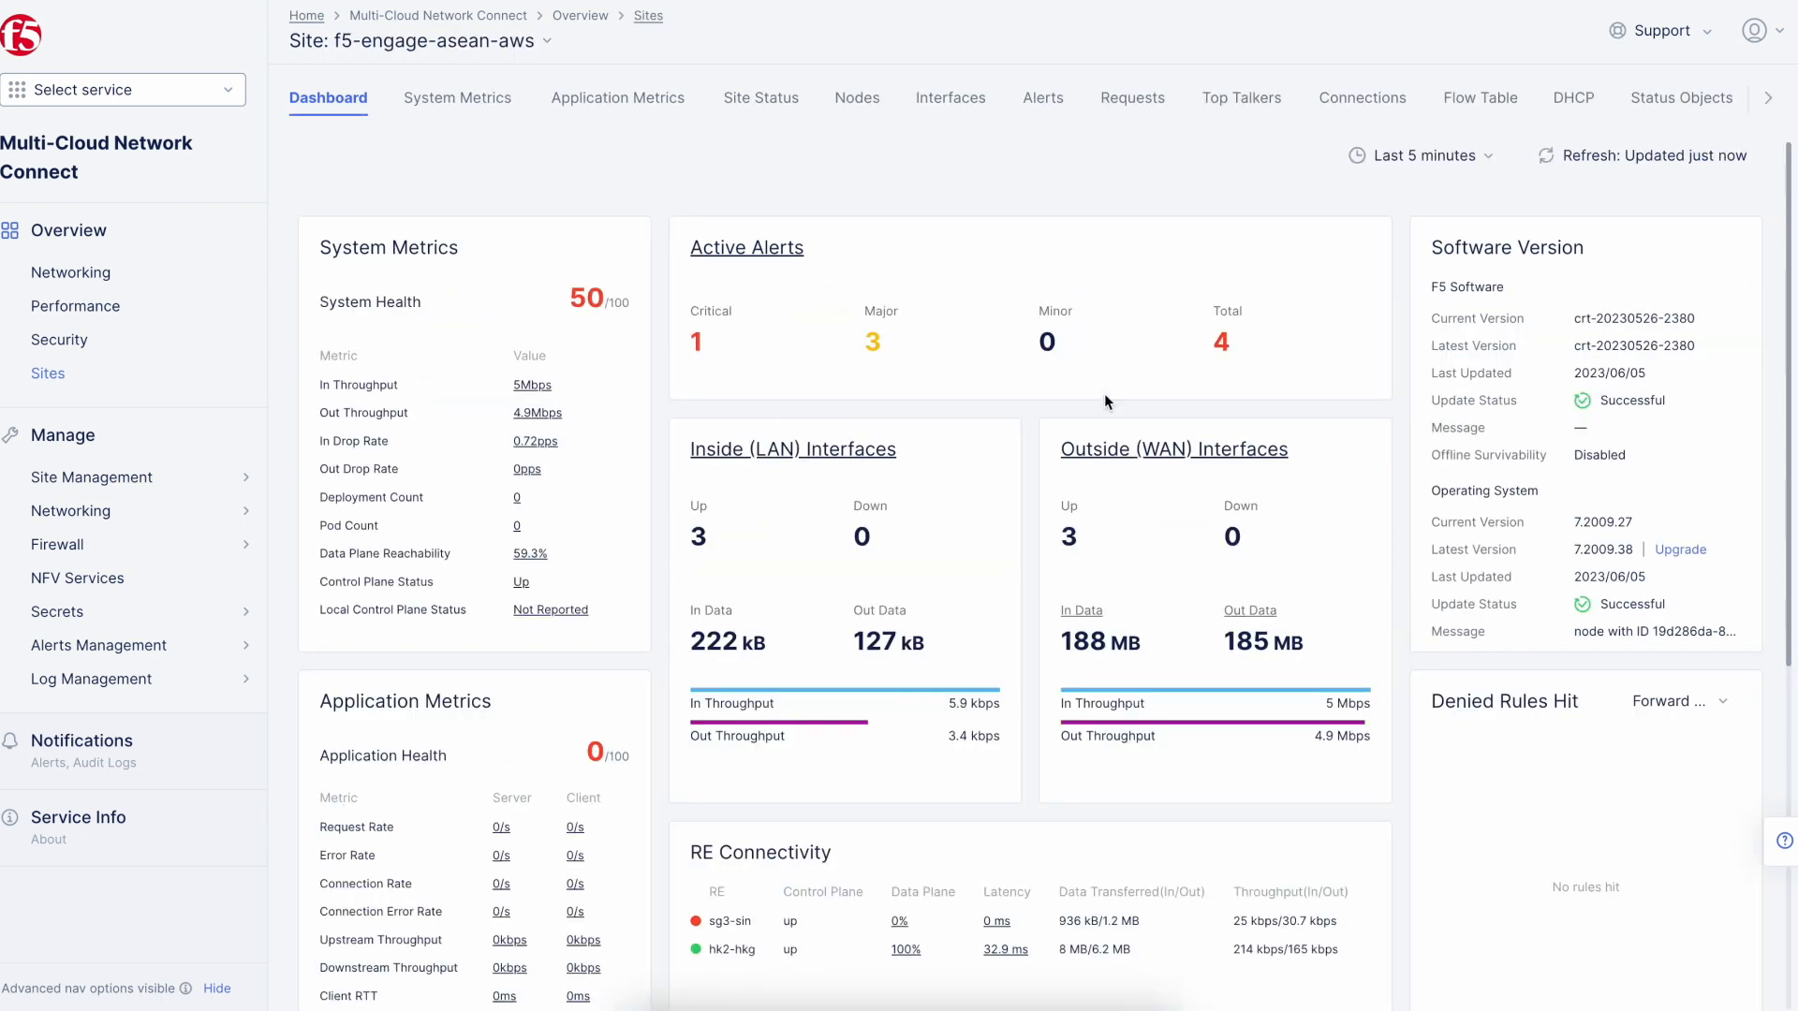
click(1629, 161)
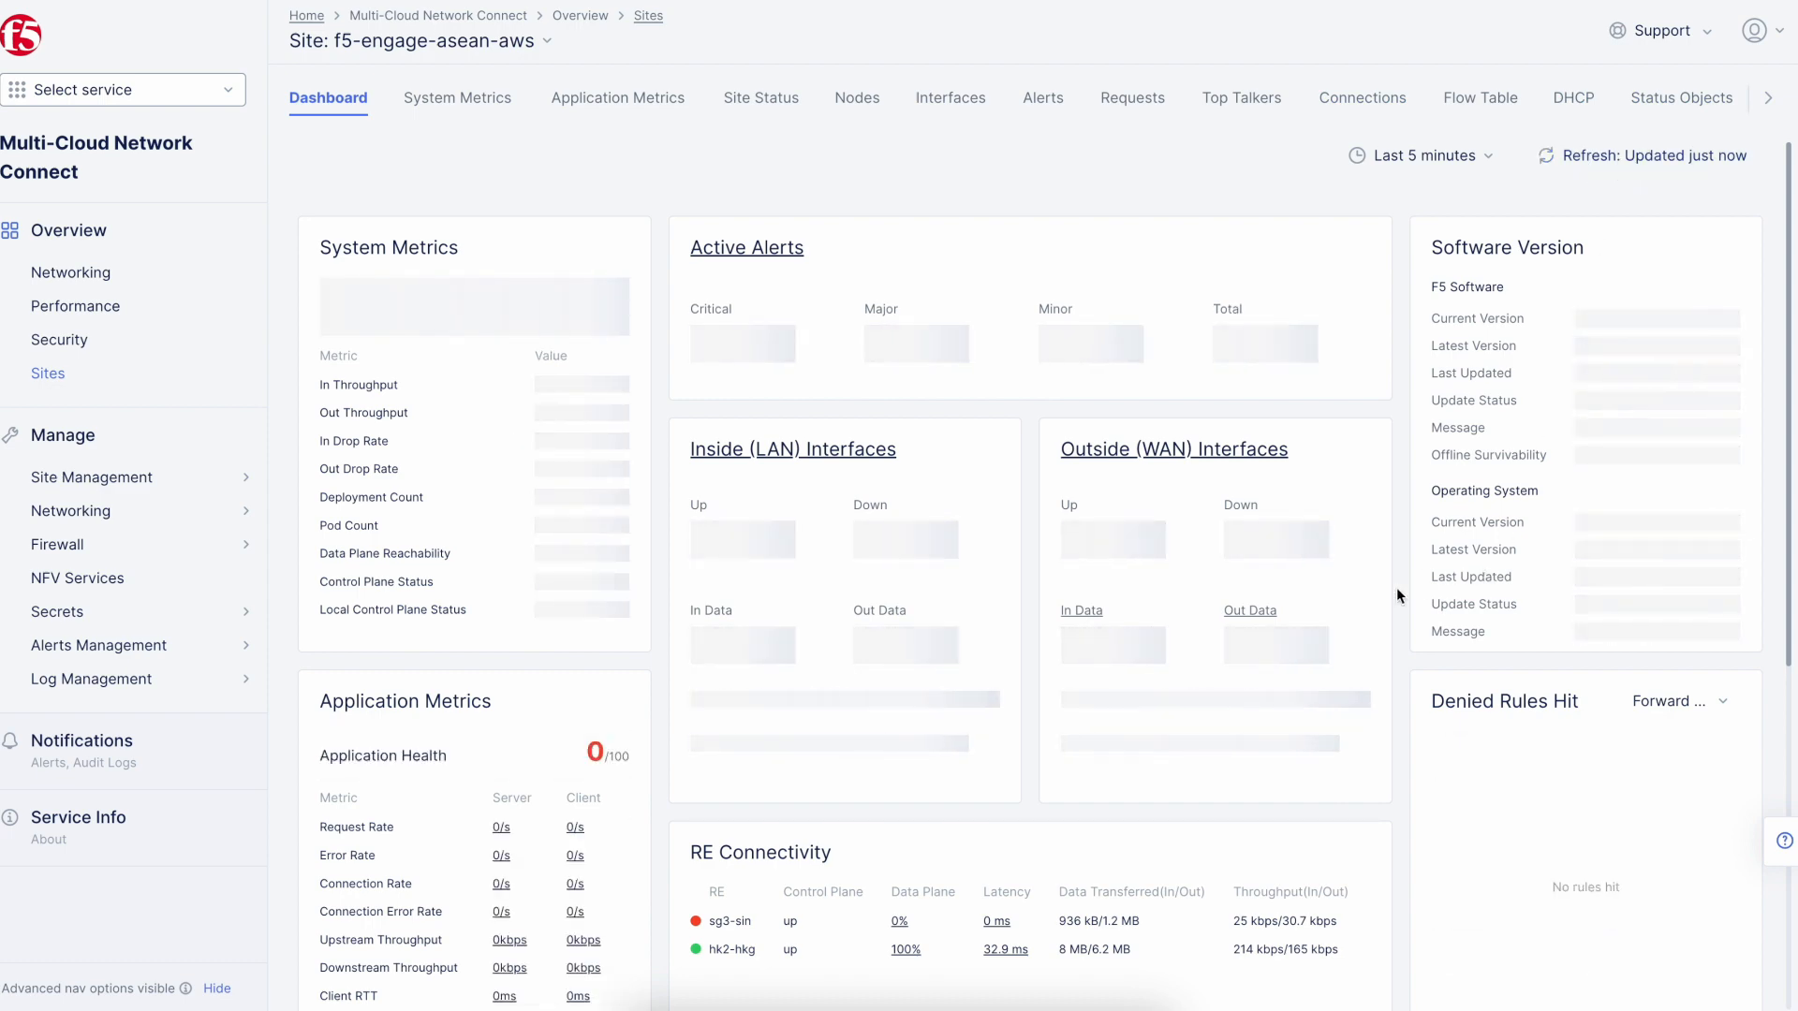
scroll(1232, 884, down, 6)
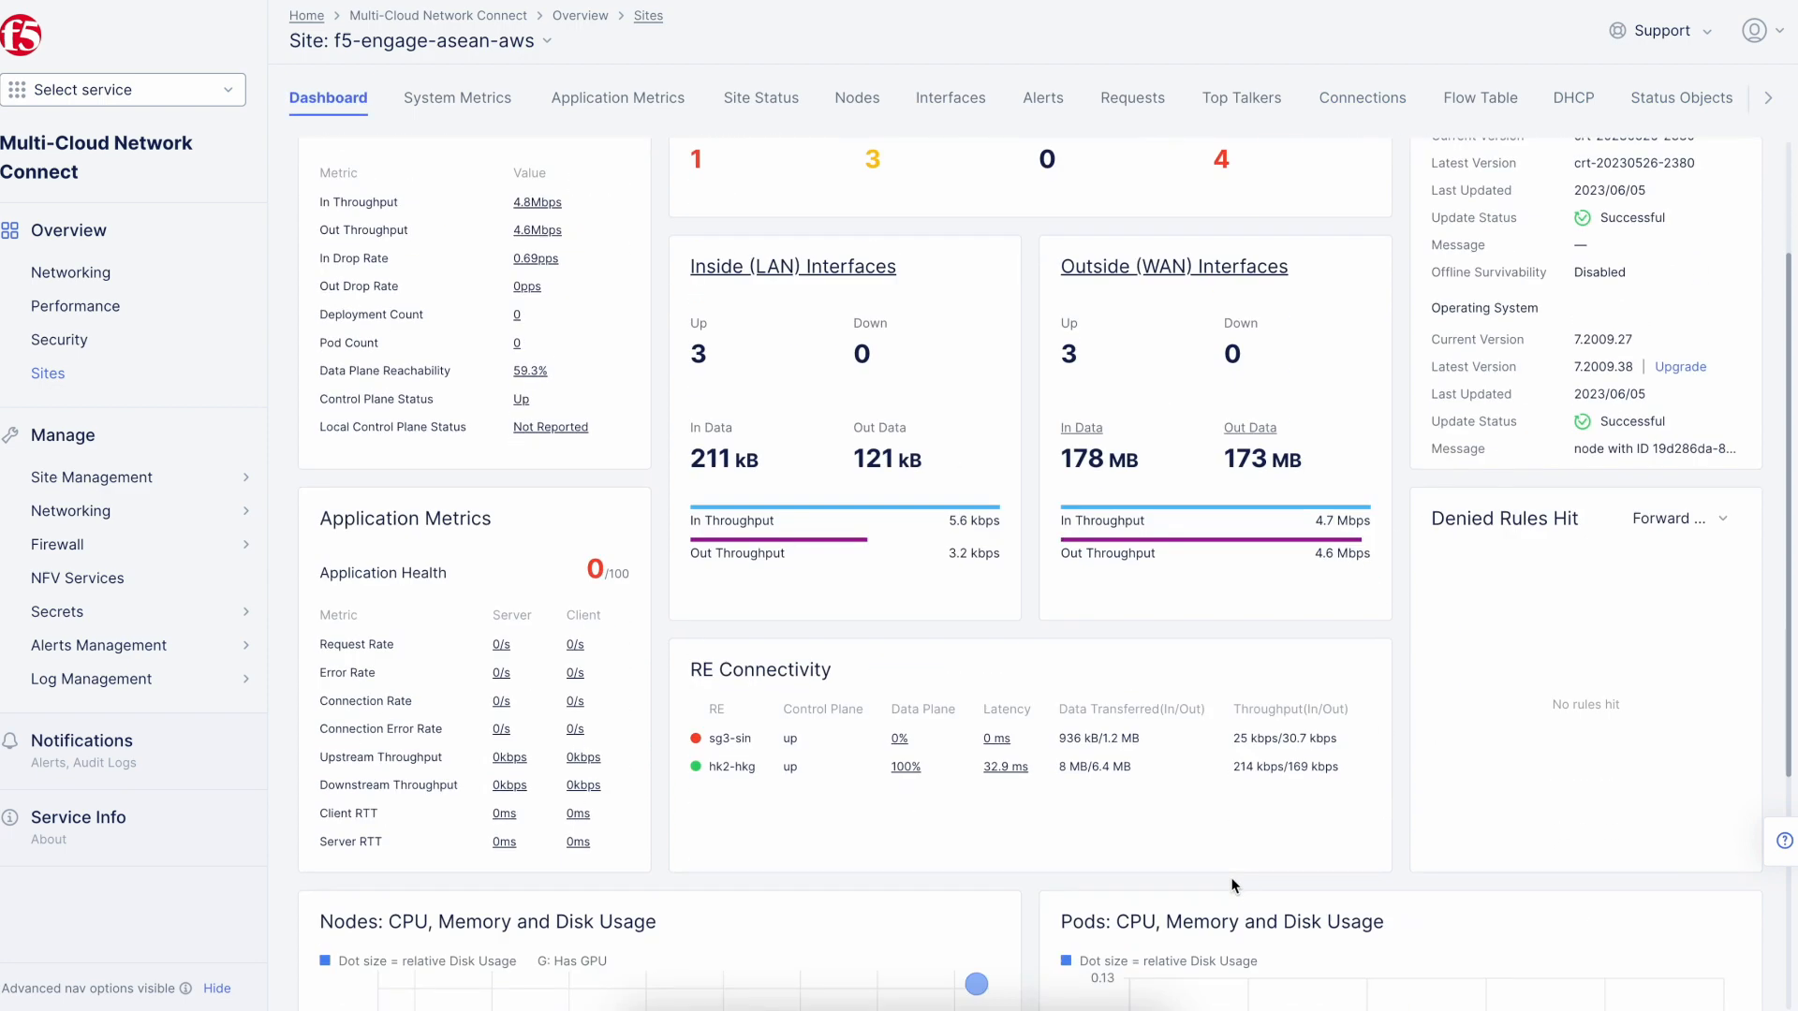
scroll(1232, 884, up, 6)
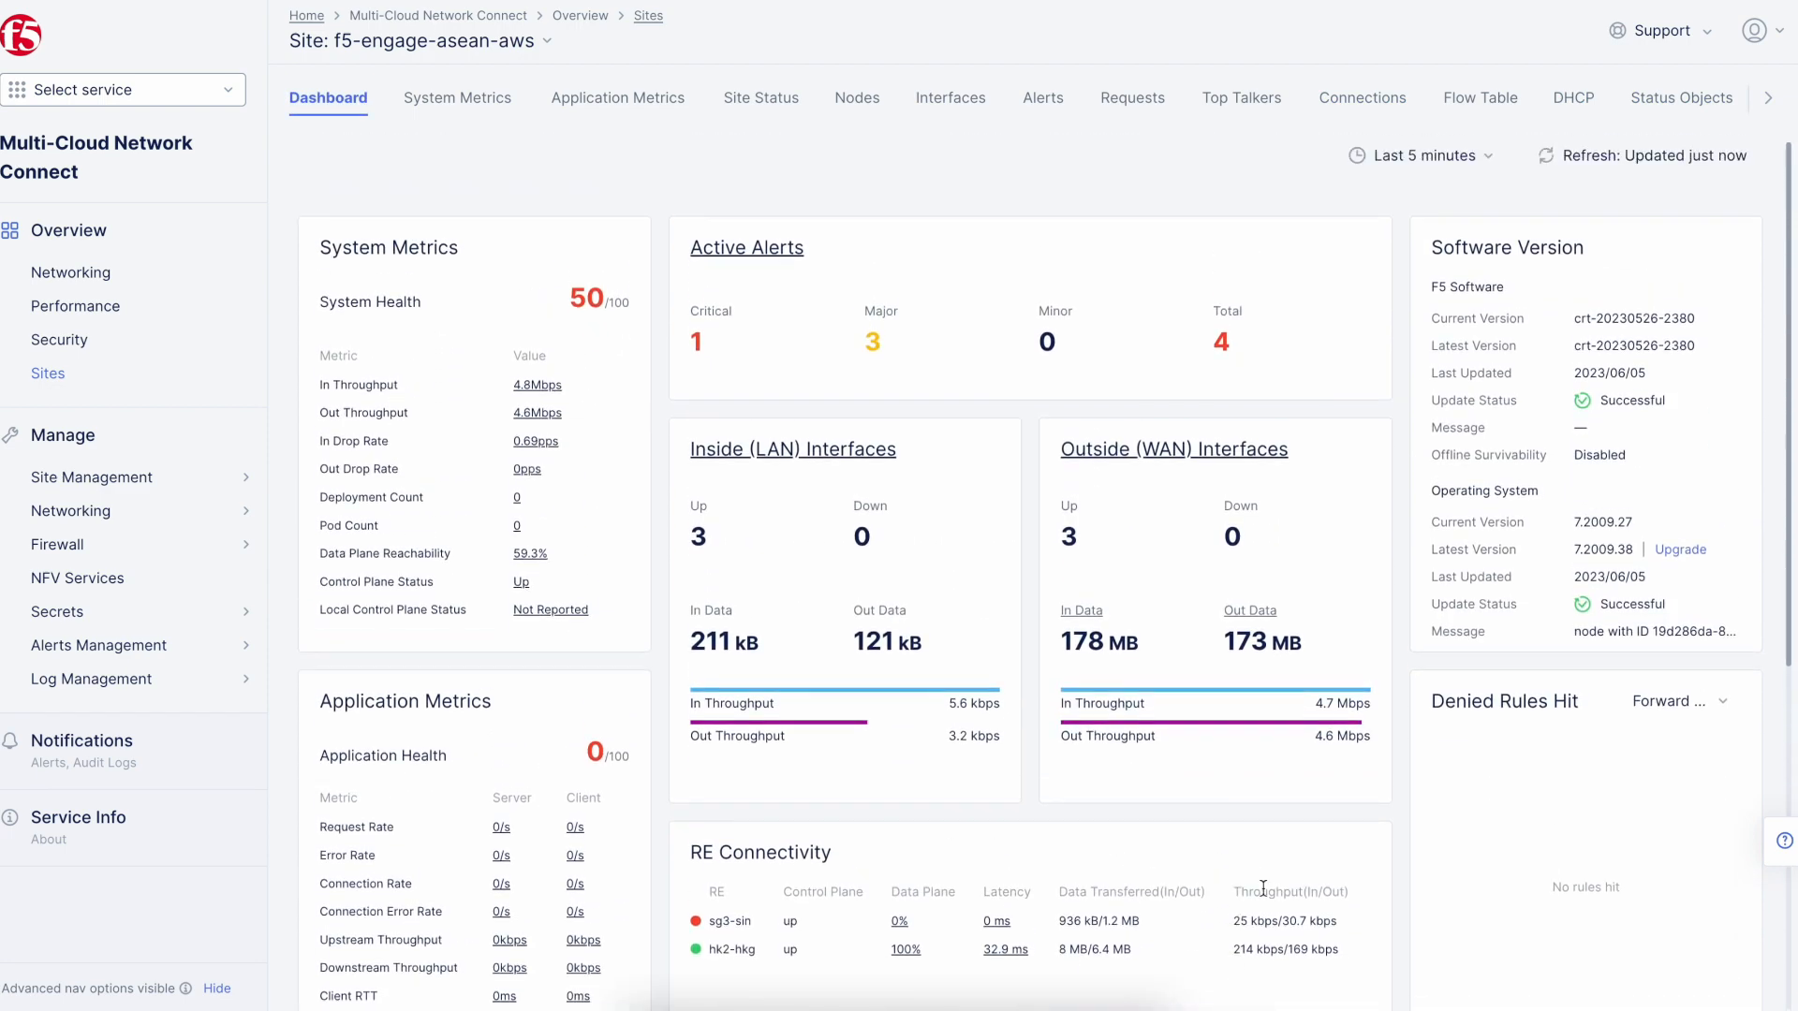
- Check the refreshed node status of the f5-engage-asean-aws site, then go back to its dashboard
click(838, 99)
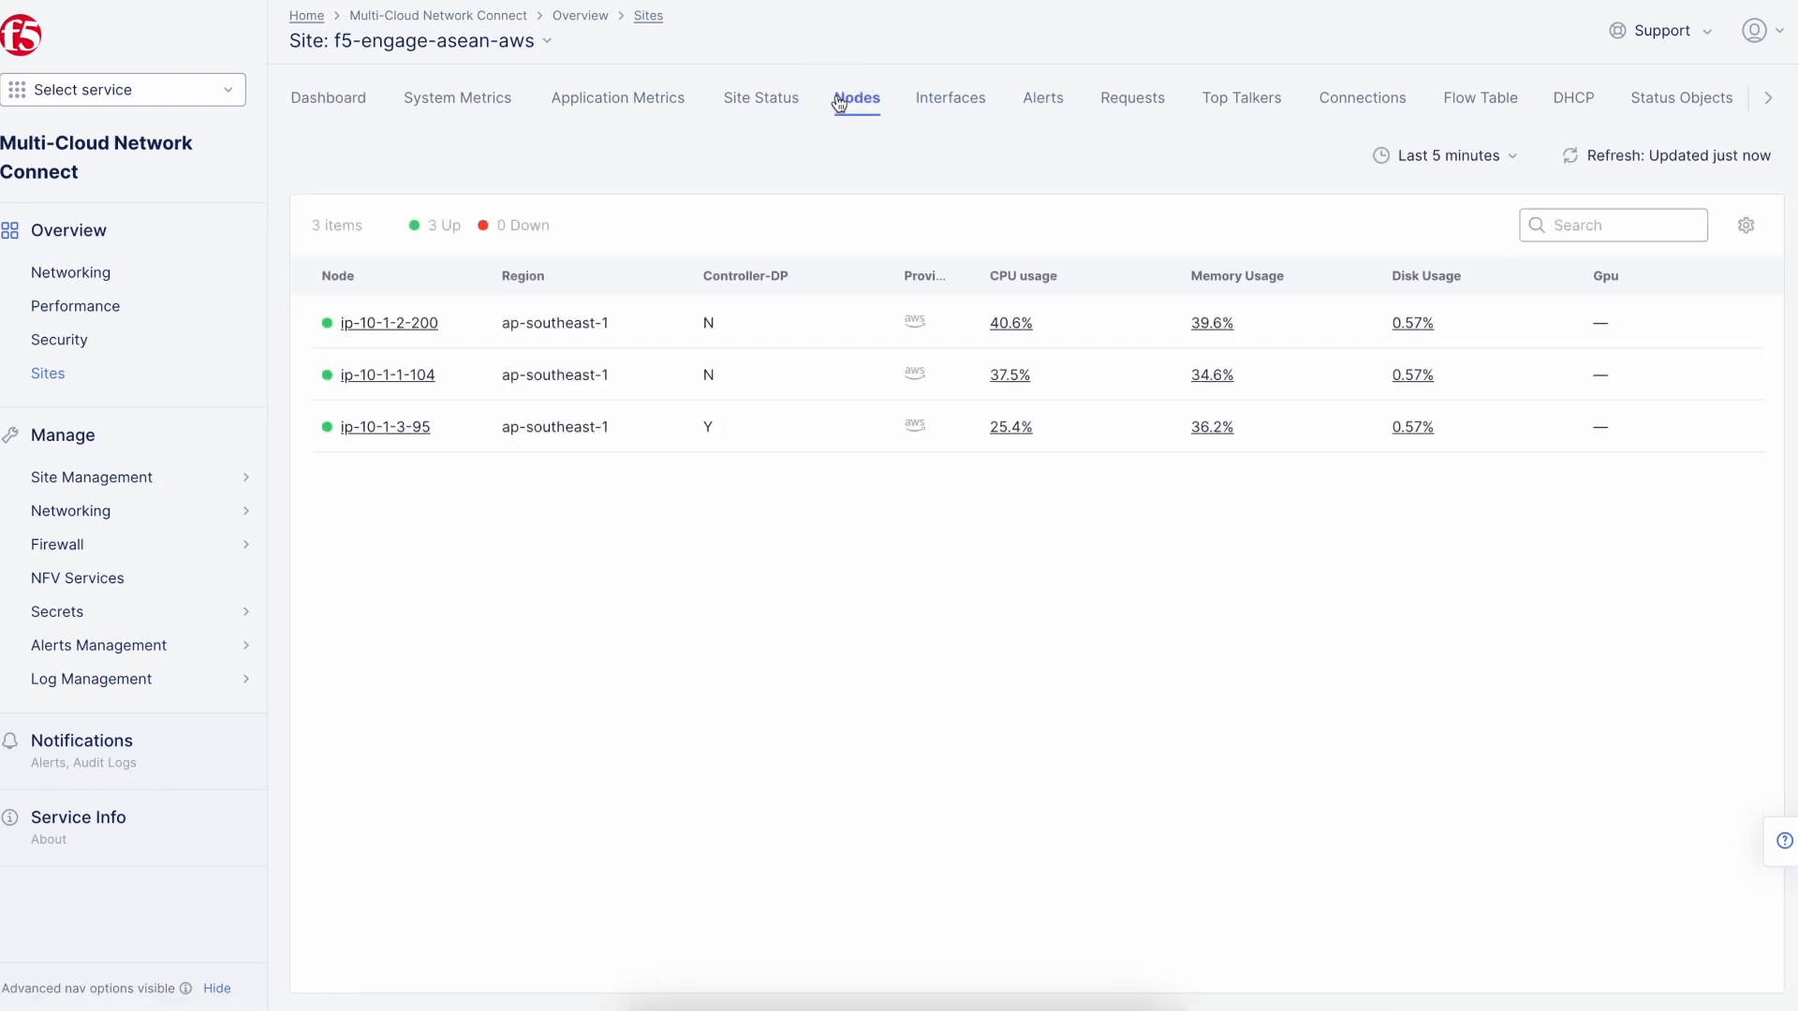
click(1714, 152)
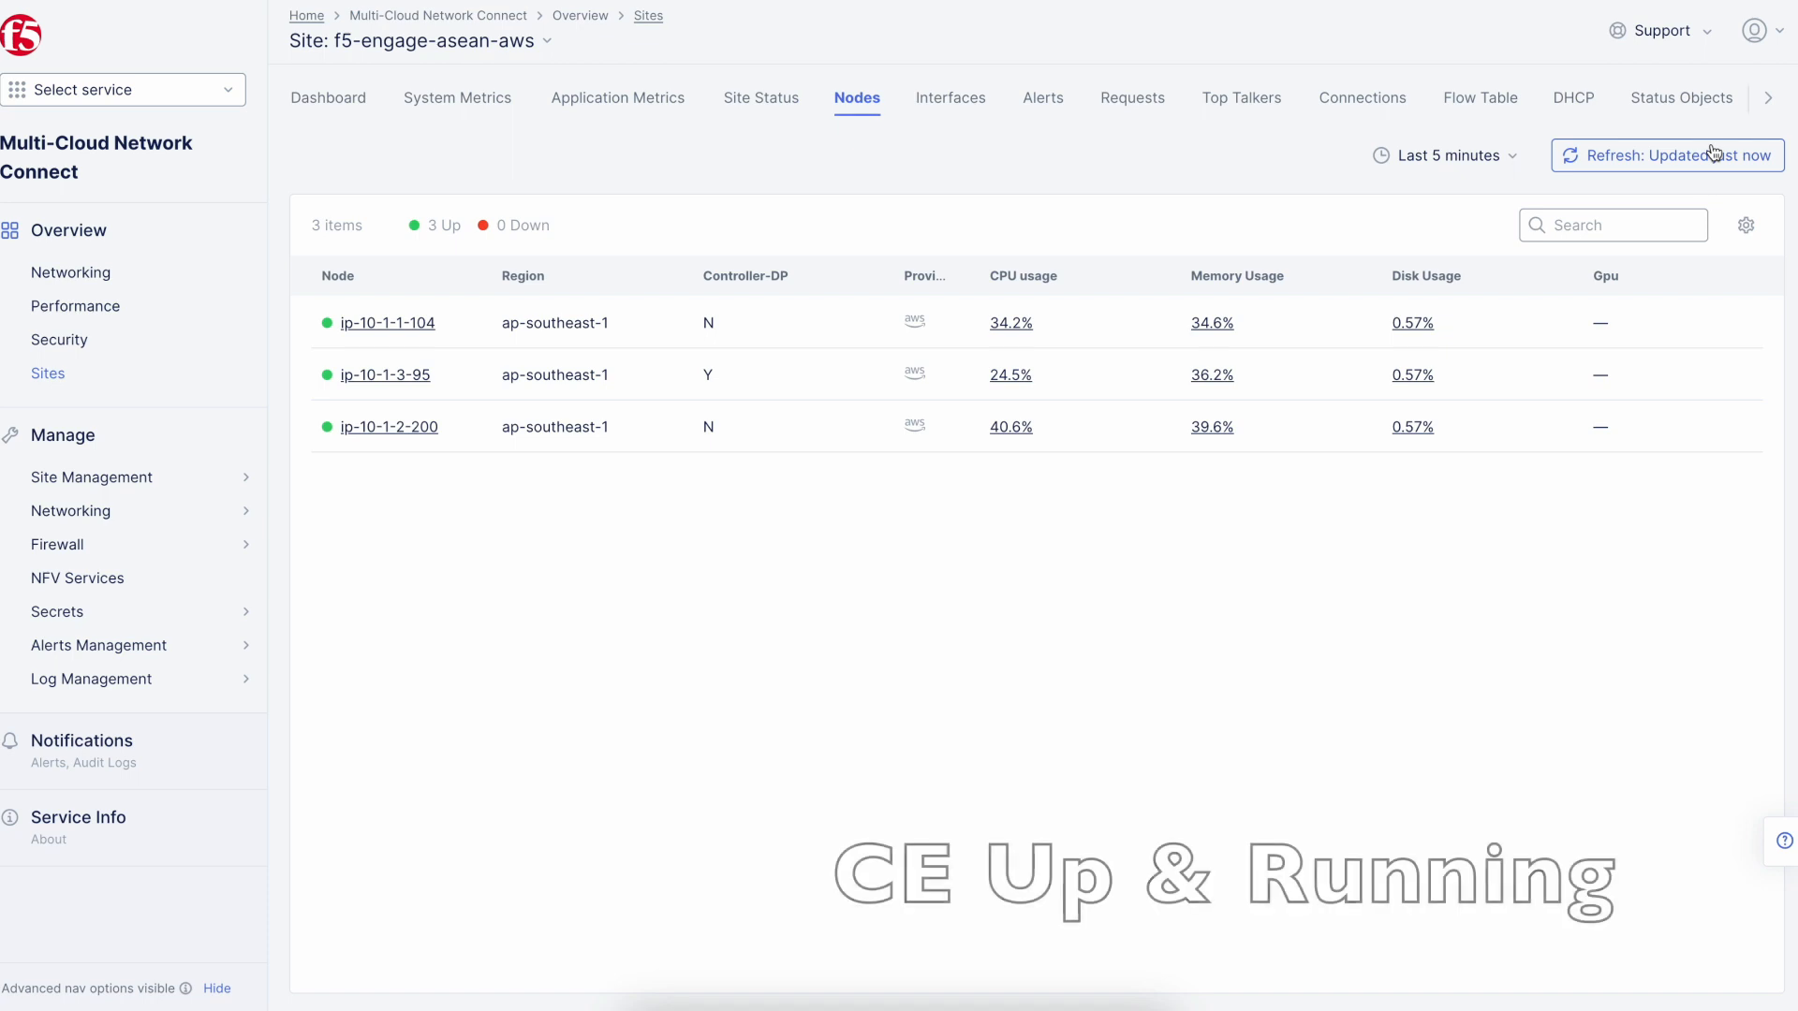
click(353, 95)
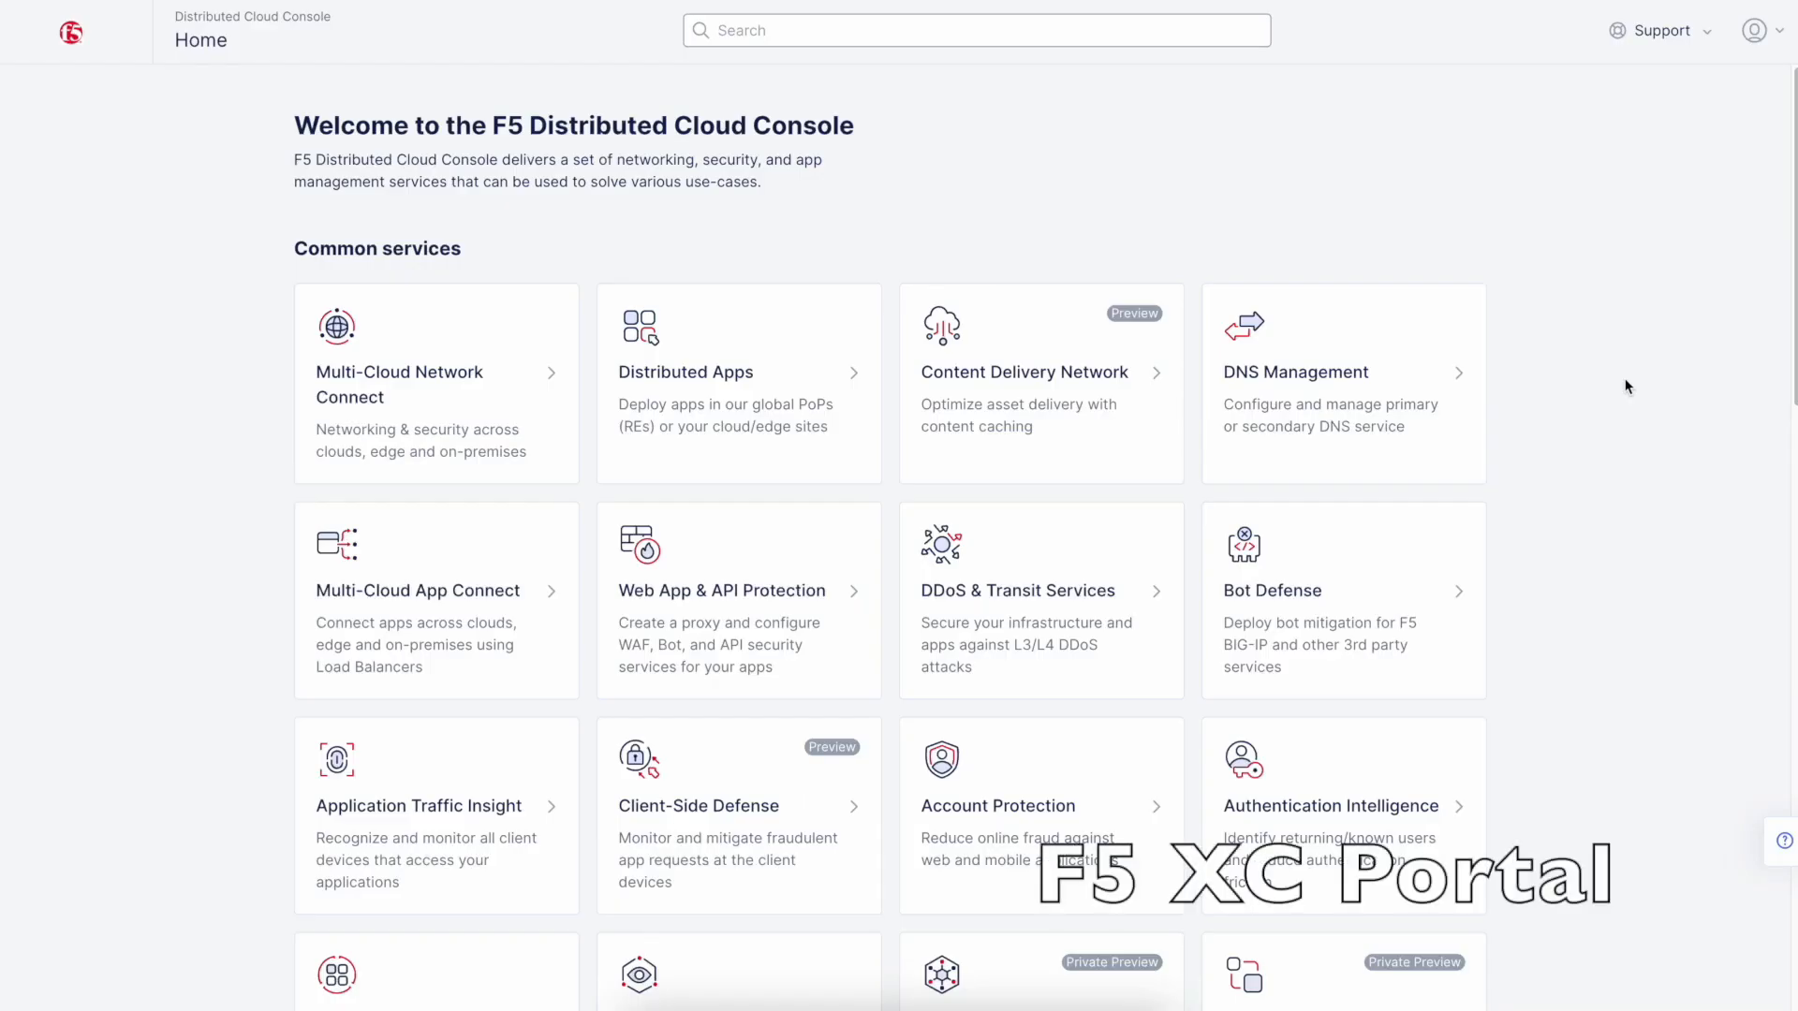
- Go to Web App & API Protection and open the configuration of the arcadia-frontend-lb HTTP load balancer in the arcadia namespace
click(762, 582)
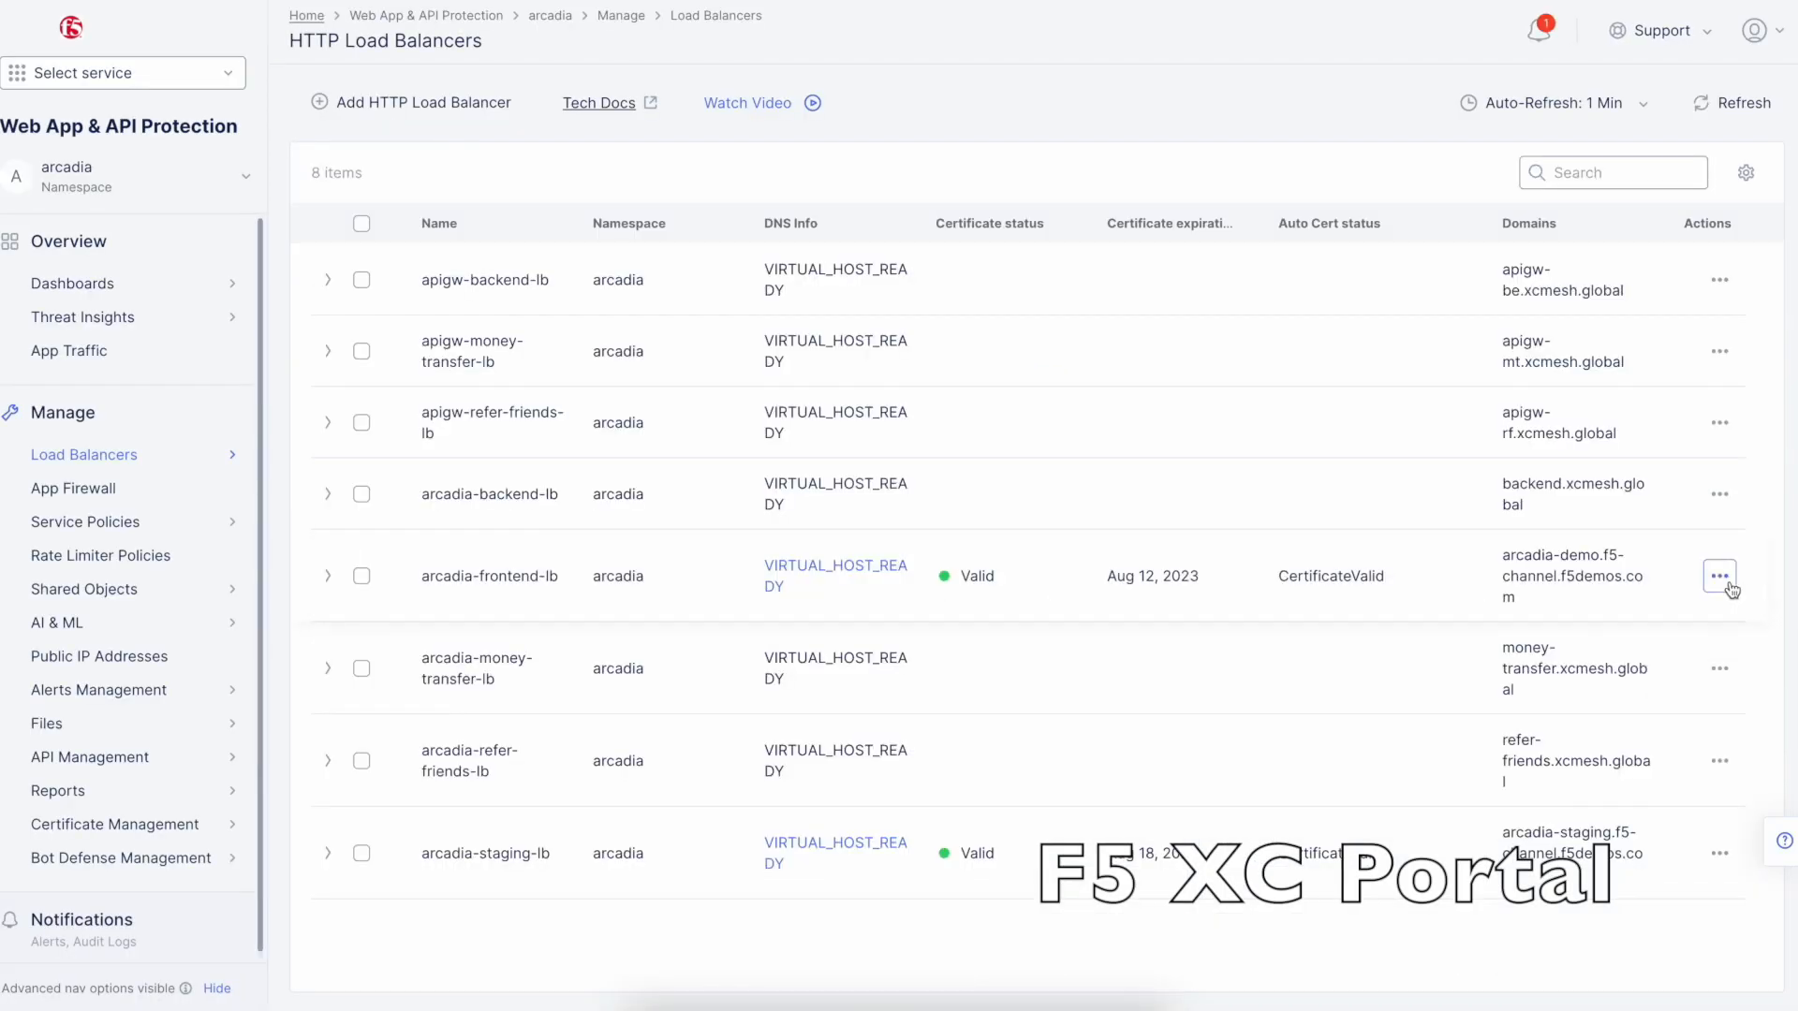
click(1720, 576)
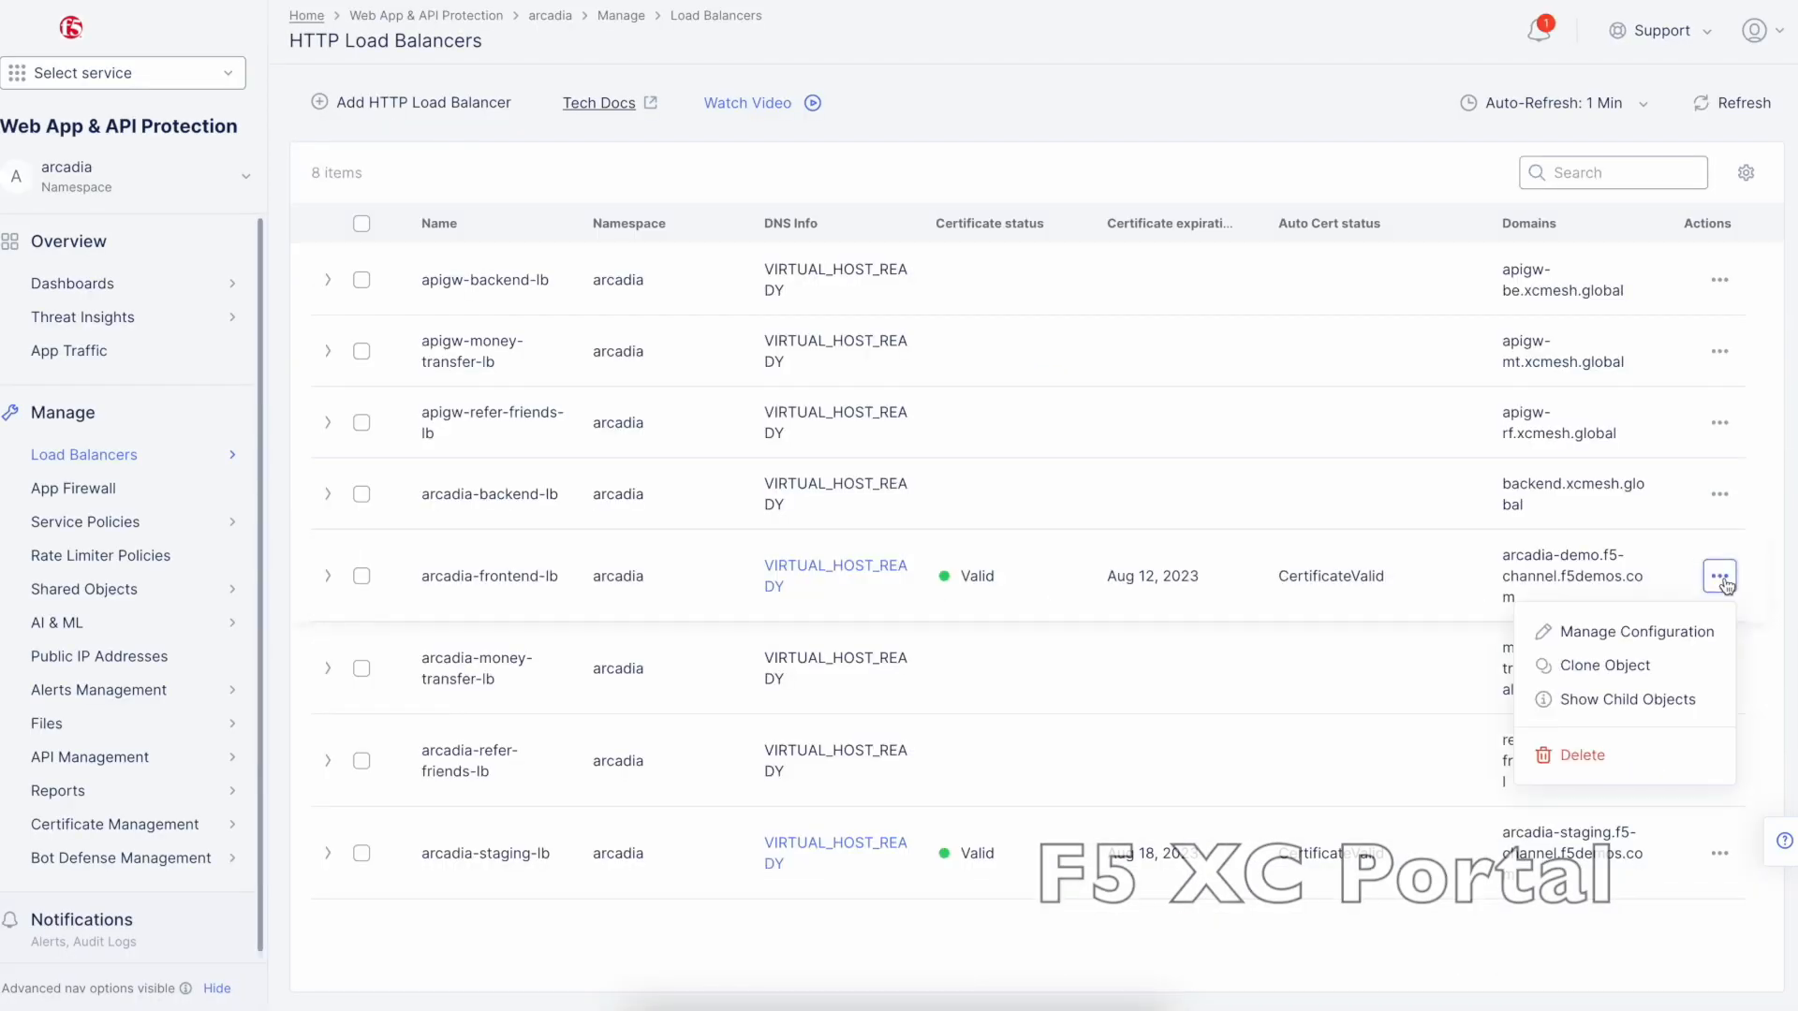
click(1694, 630)
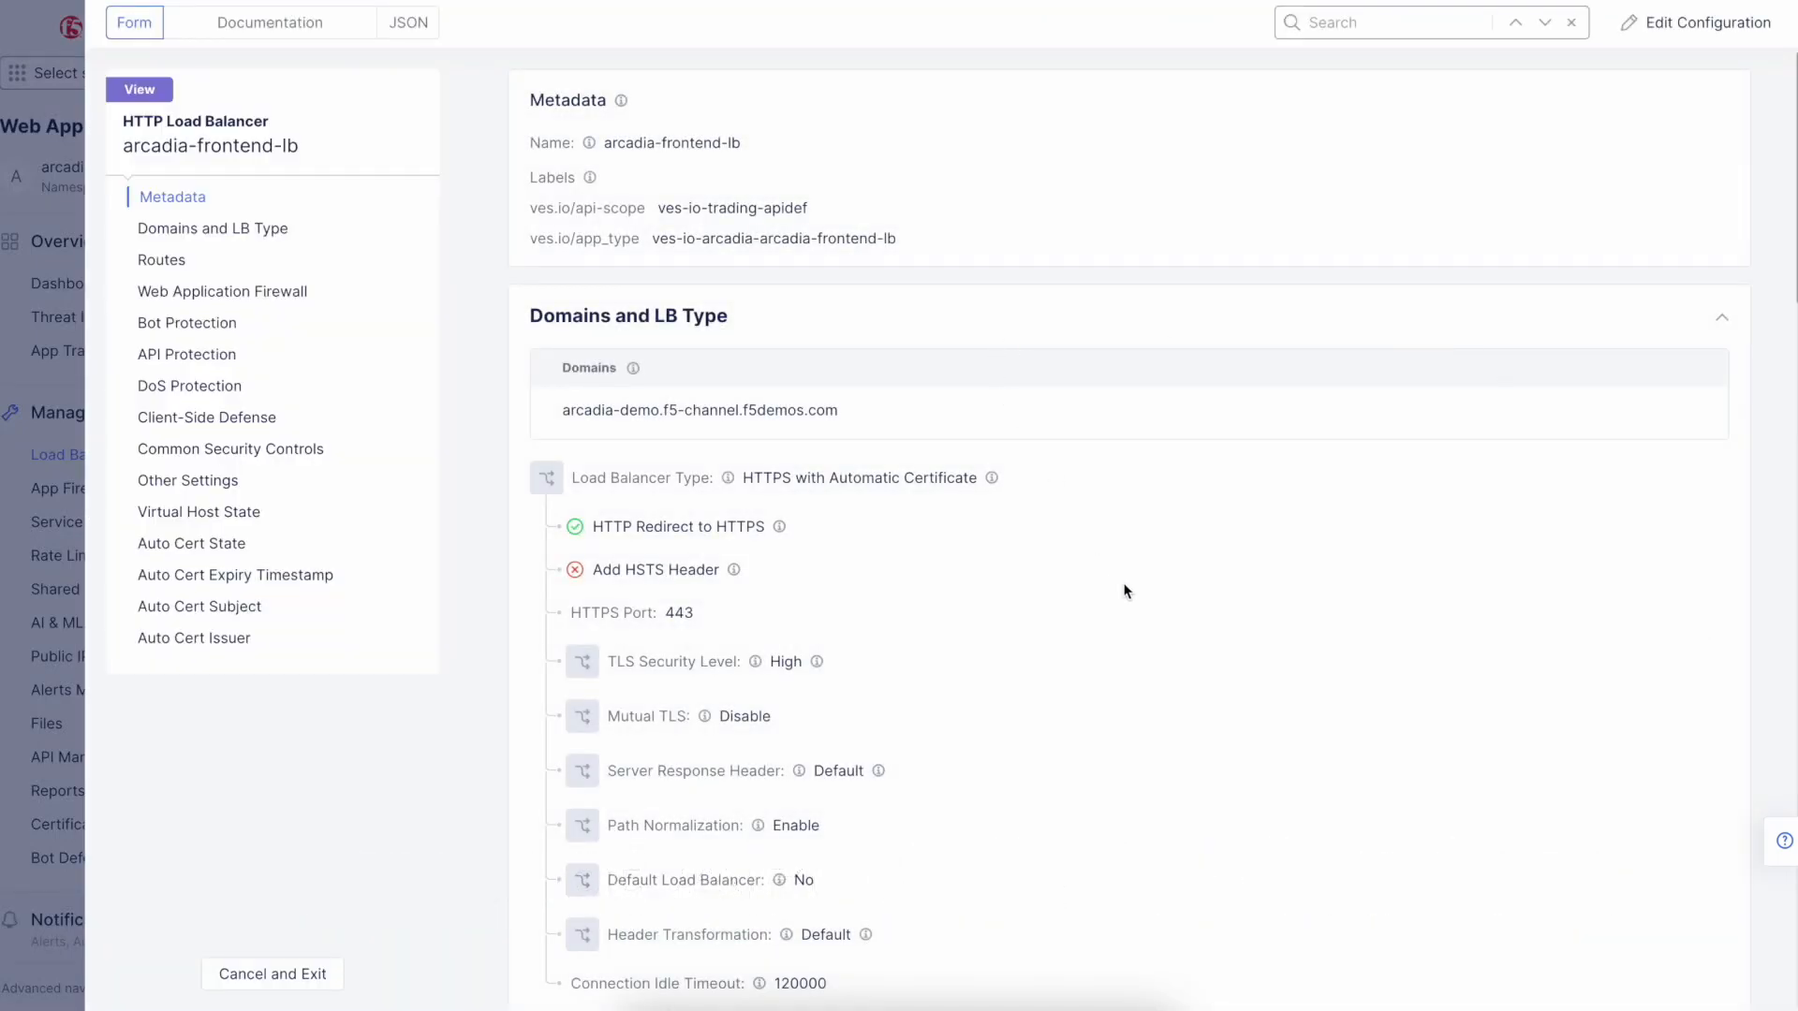
- Review the domain and load balancer type settings of arcadia-frontend-lb, and inspect its configured routes to the origin pool
scroll(1123, 584, down, 1)
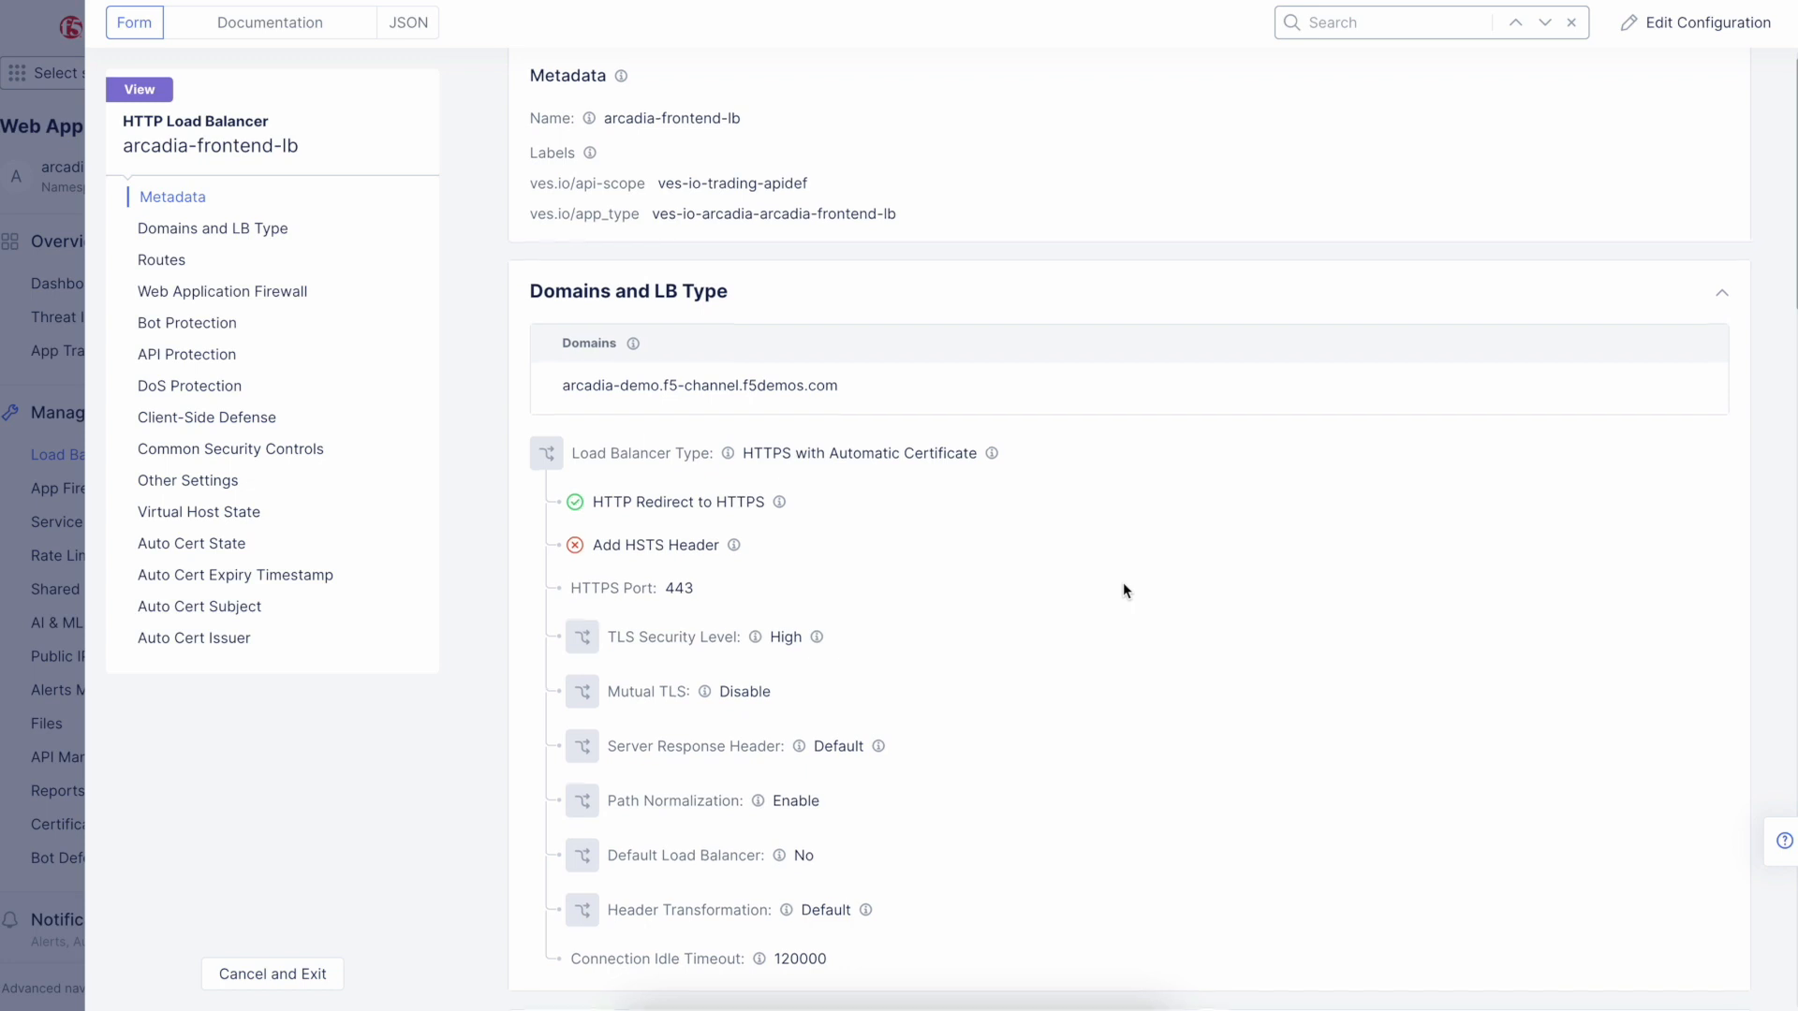
scroll(1124, 590, down, 5)
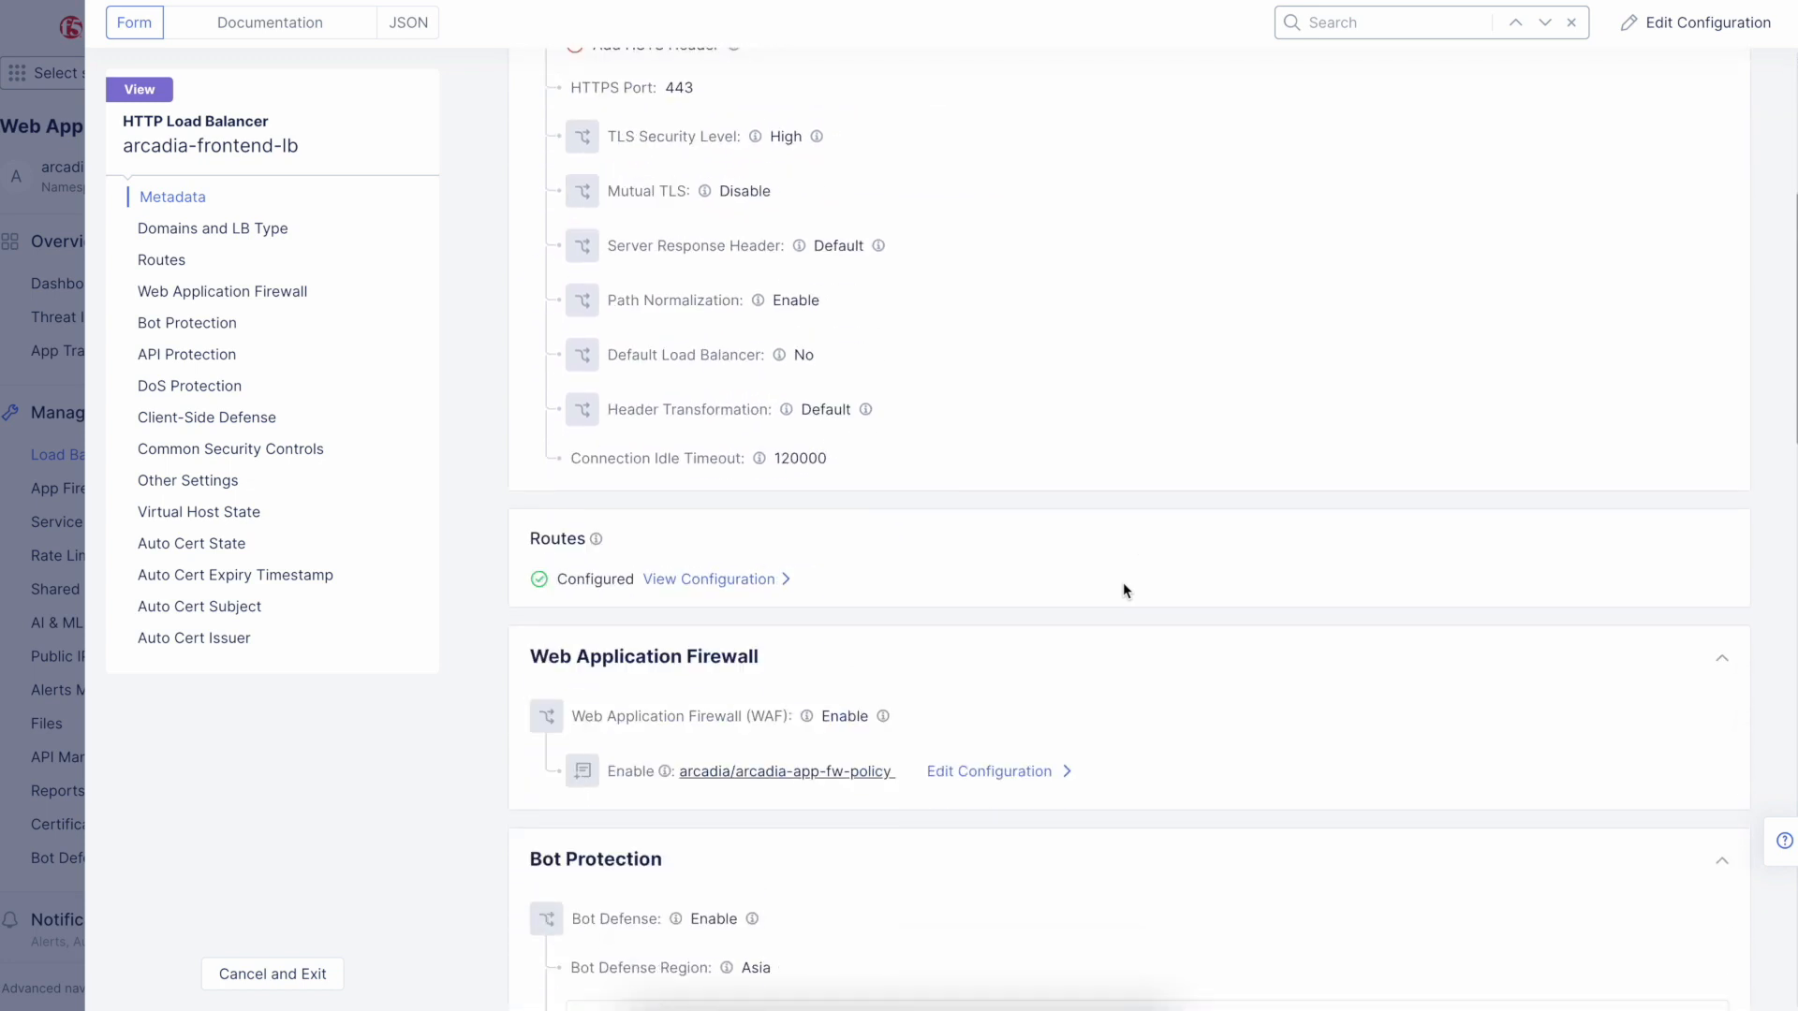
mouse_move(594, 548)
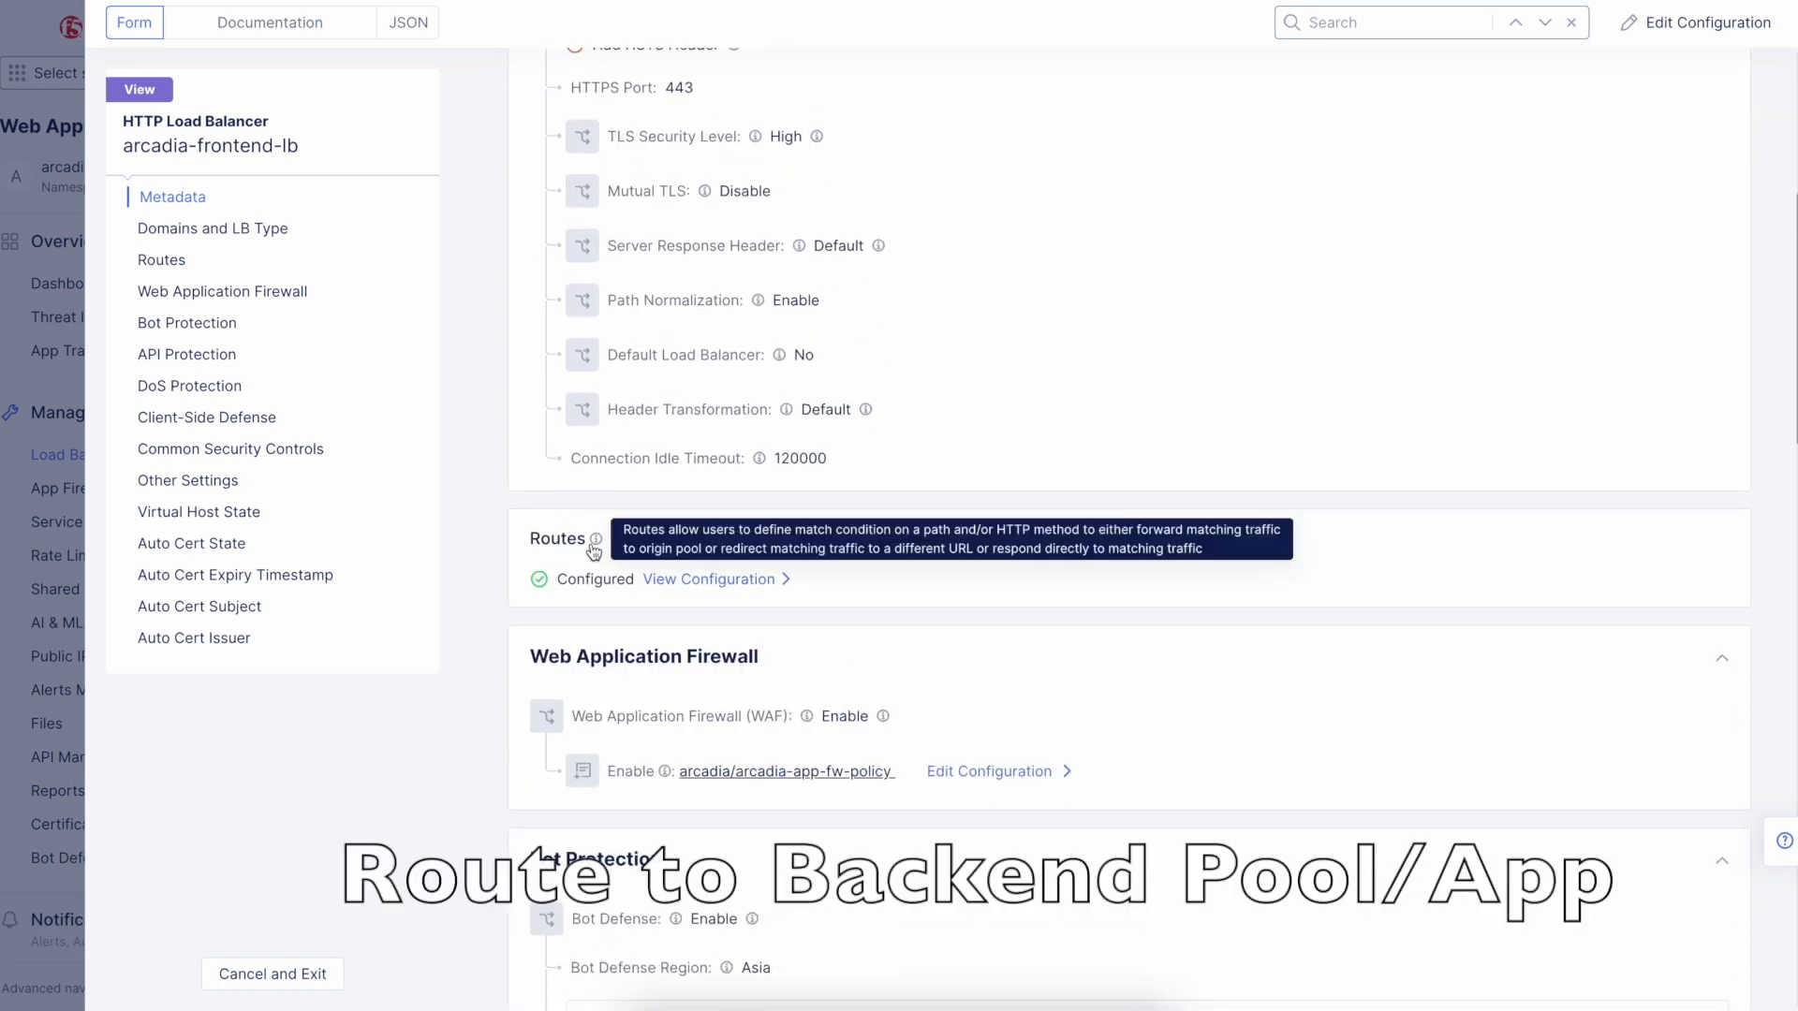
scroll(1124, 682, down, 1)
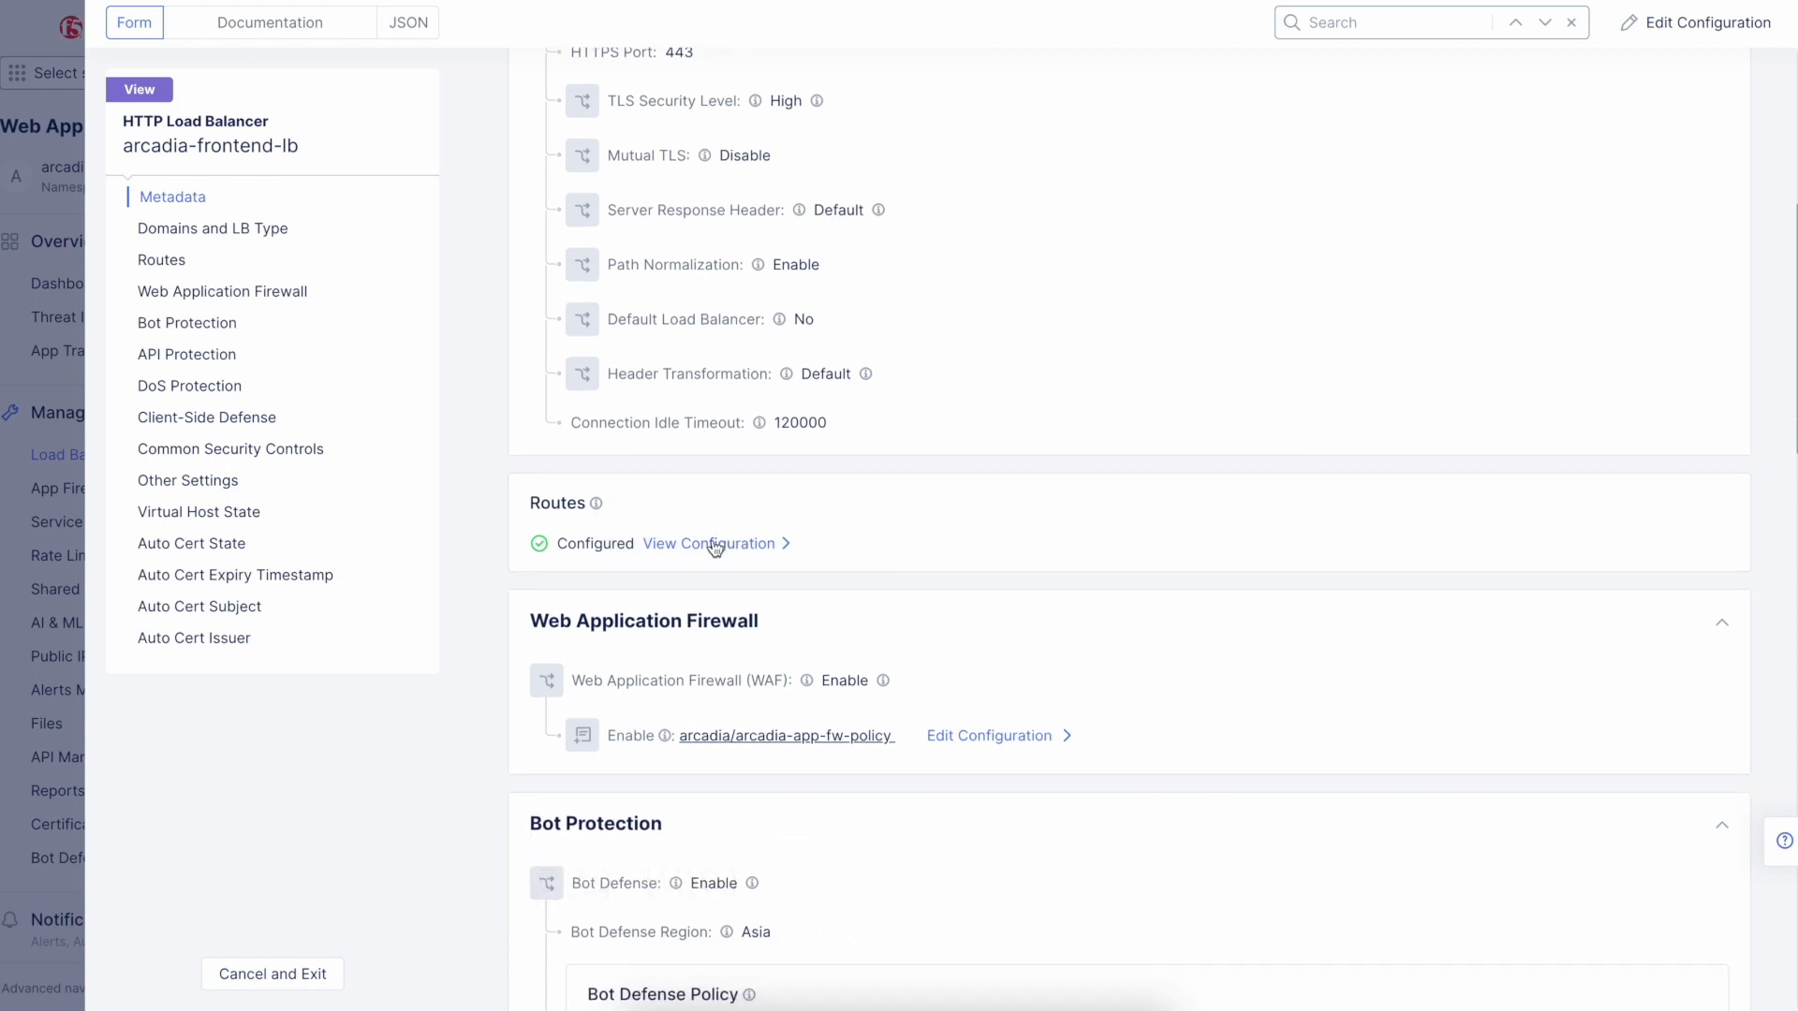
click(714, 545)
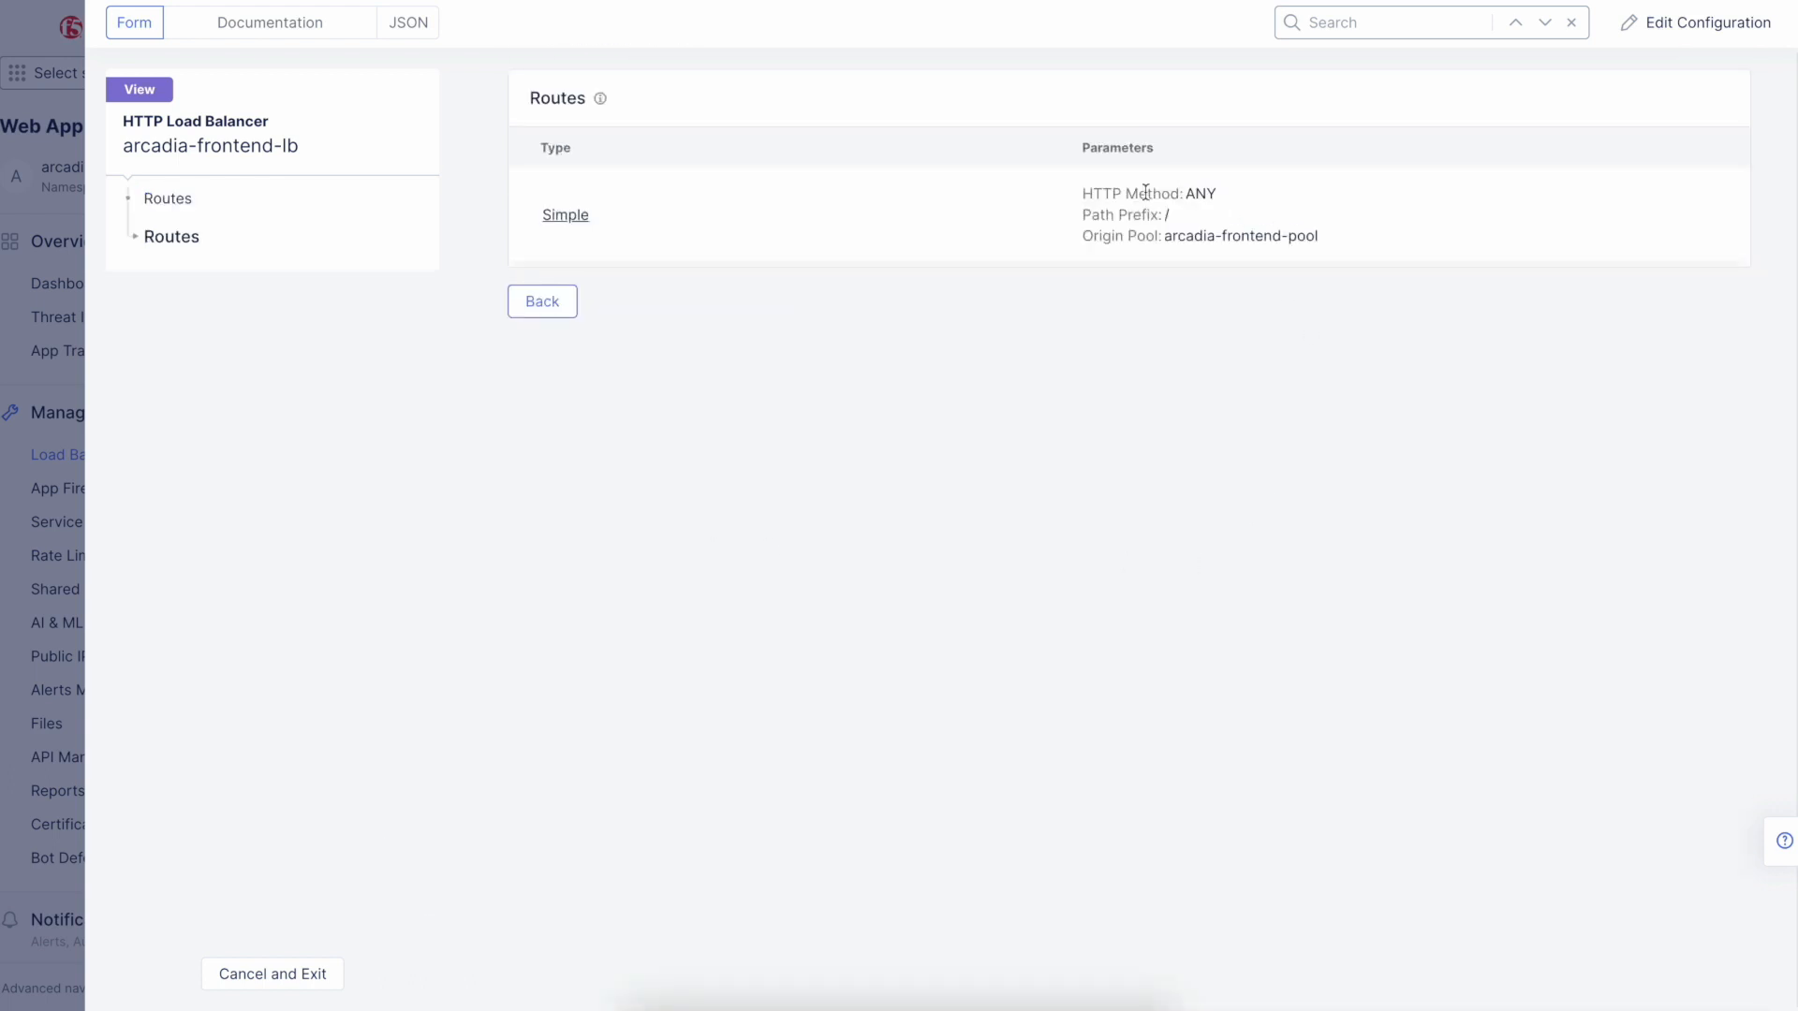
click(574, 318)
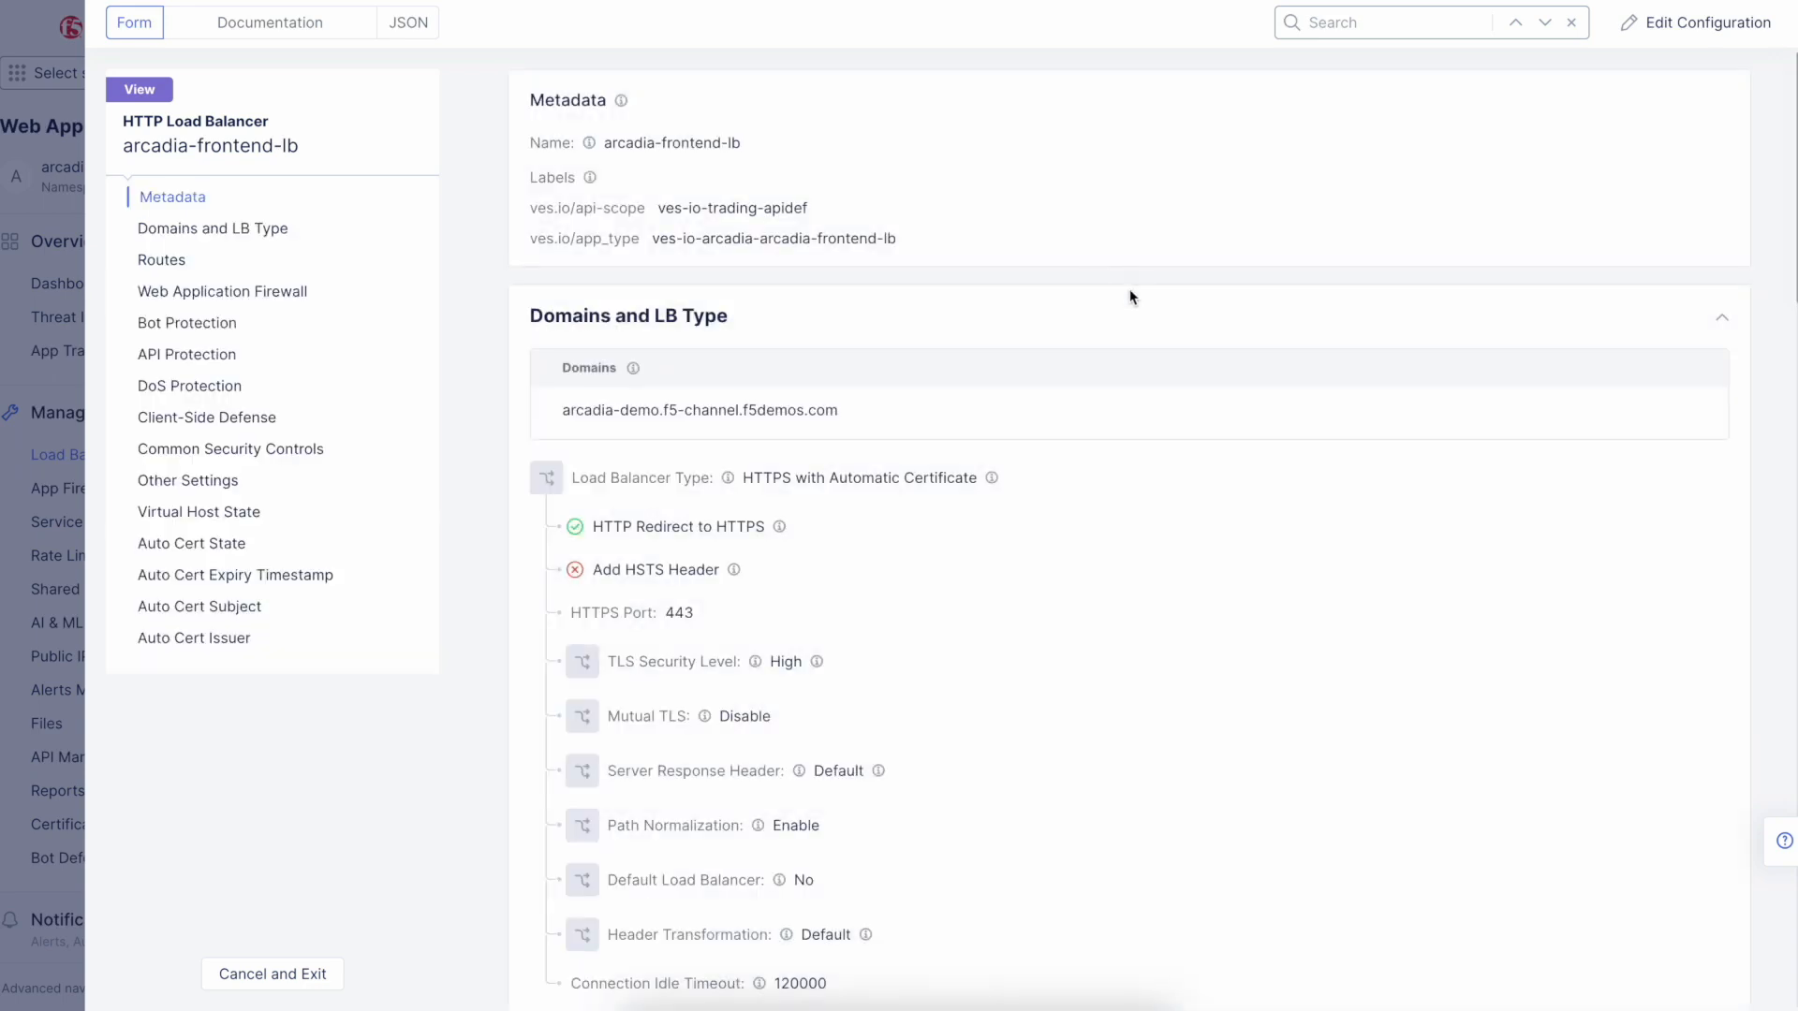
- Review the WAF, Bot Defense, API Protection and DoS Protection settings of arcadia-frontend-lb, and exit its configuration without saving
scroll(1185, 581, down, 5)
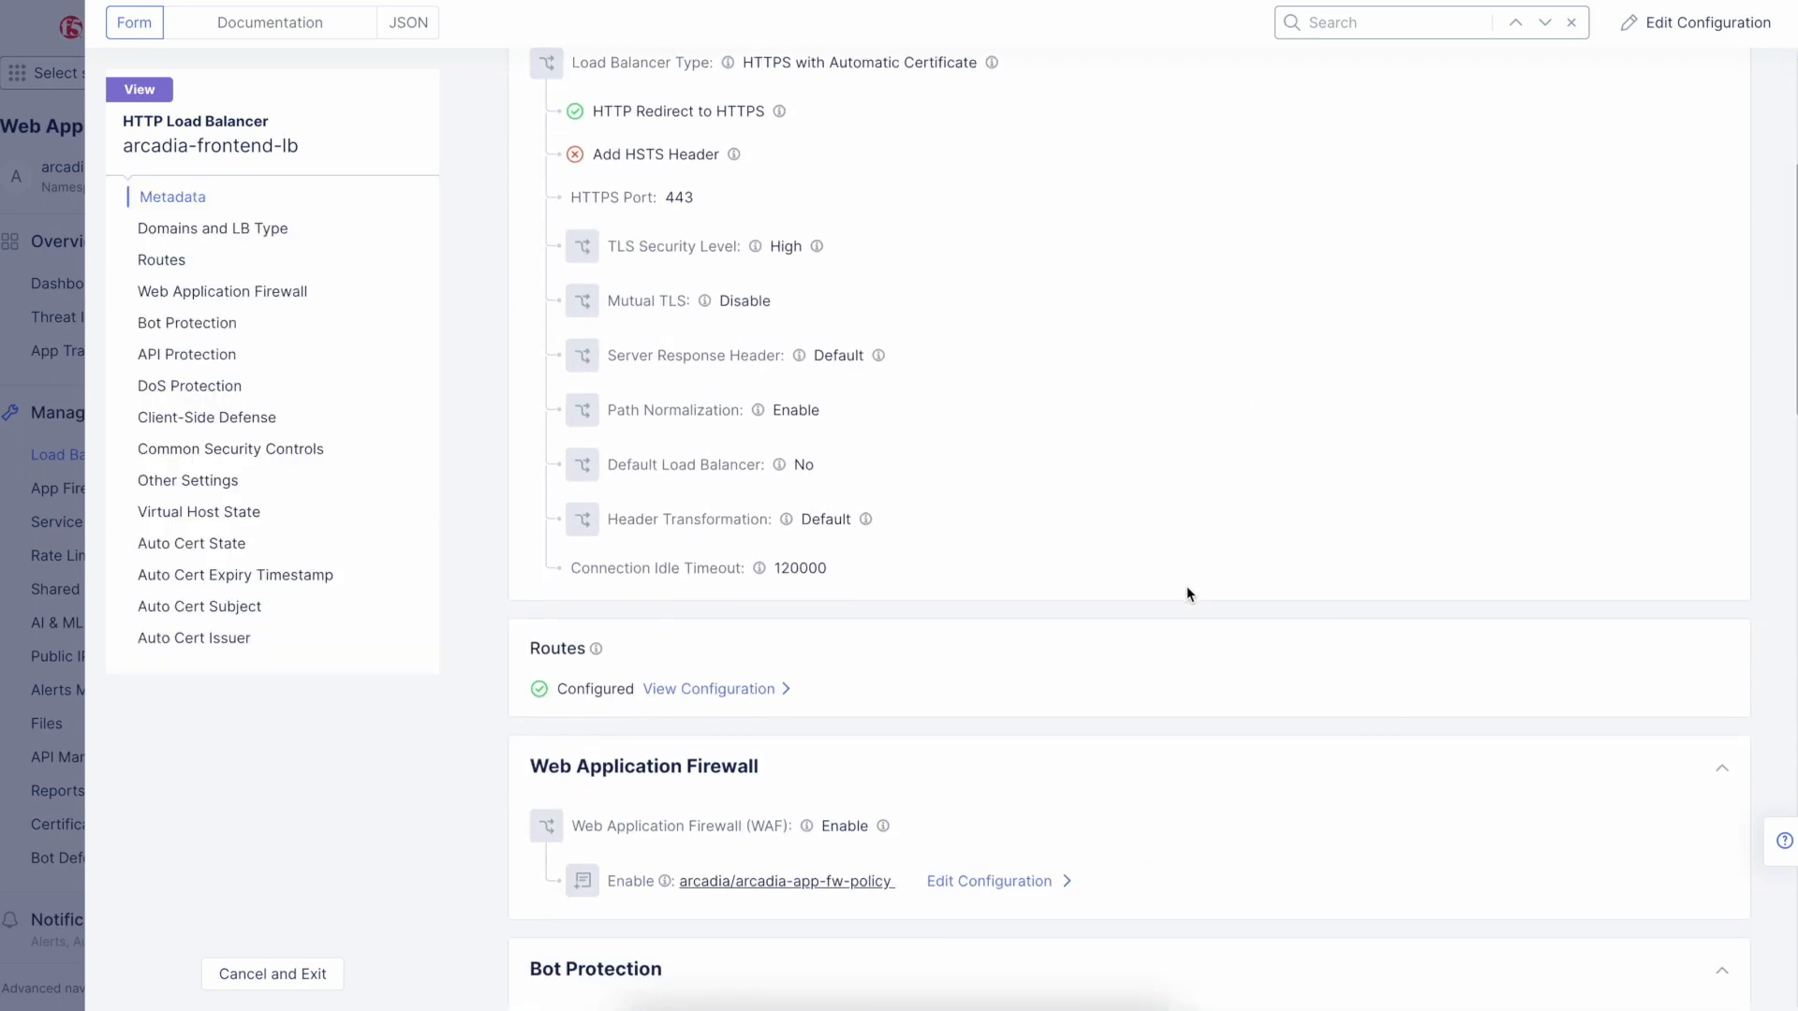
scroll(1187, 586, down, 4)
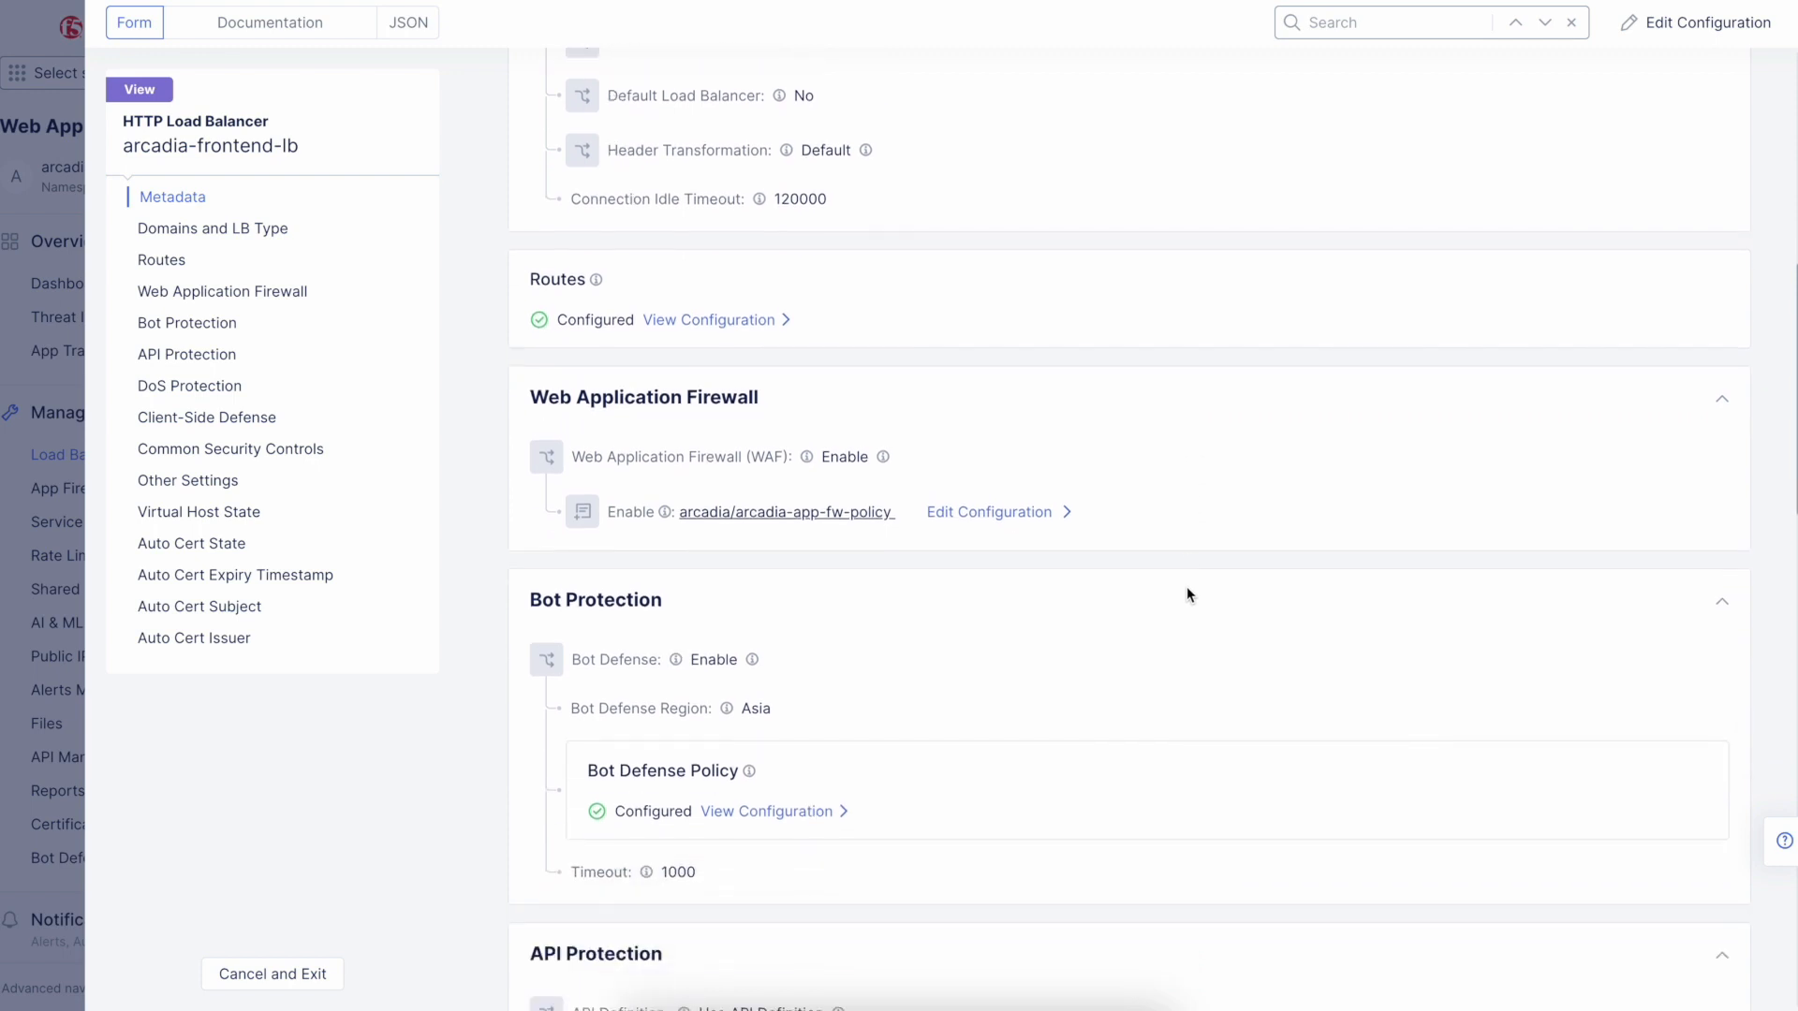
mouse_move(885, 457)
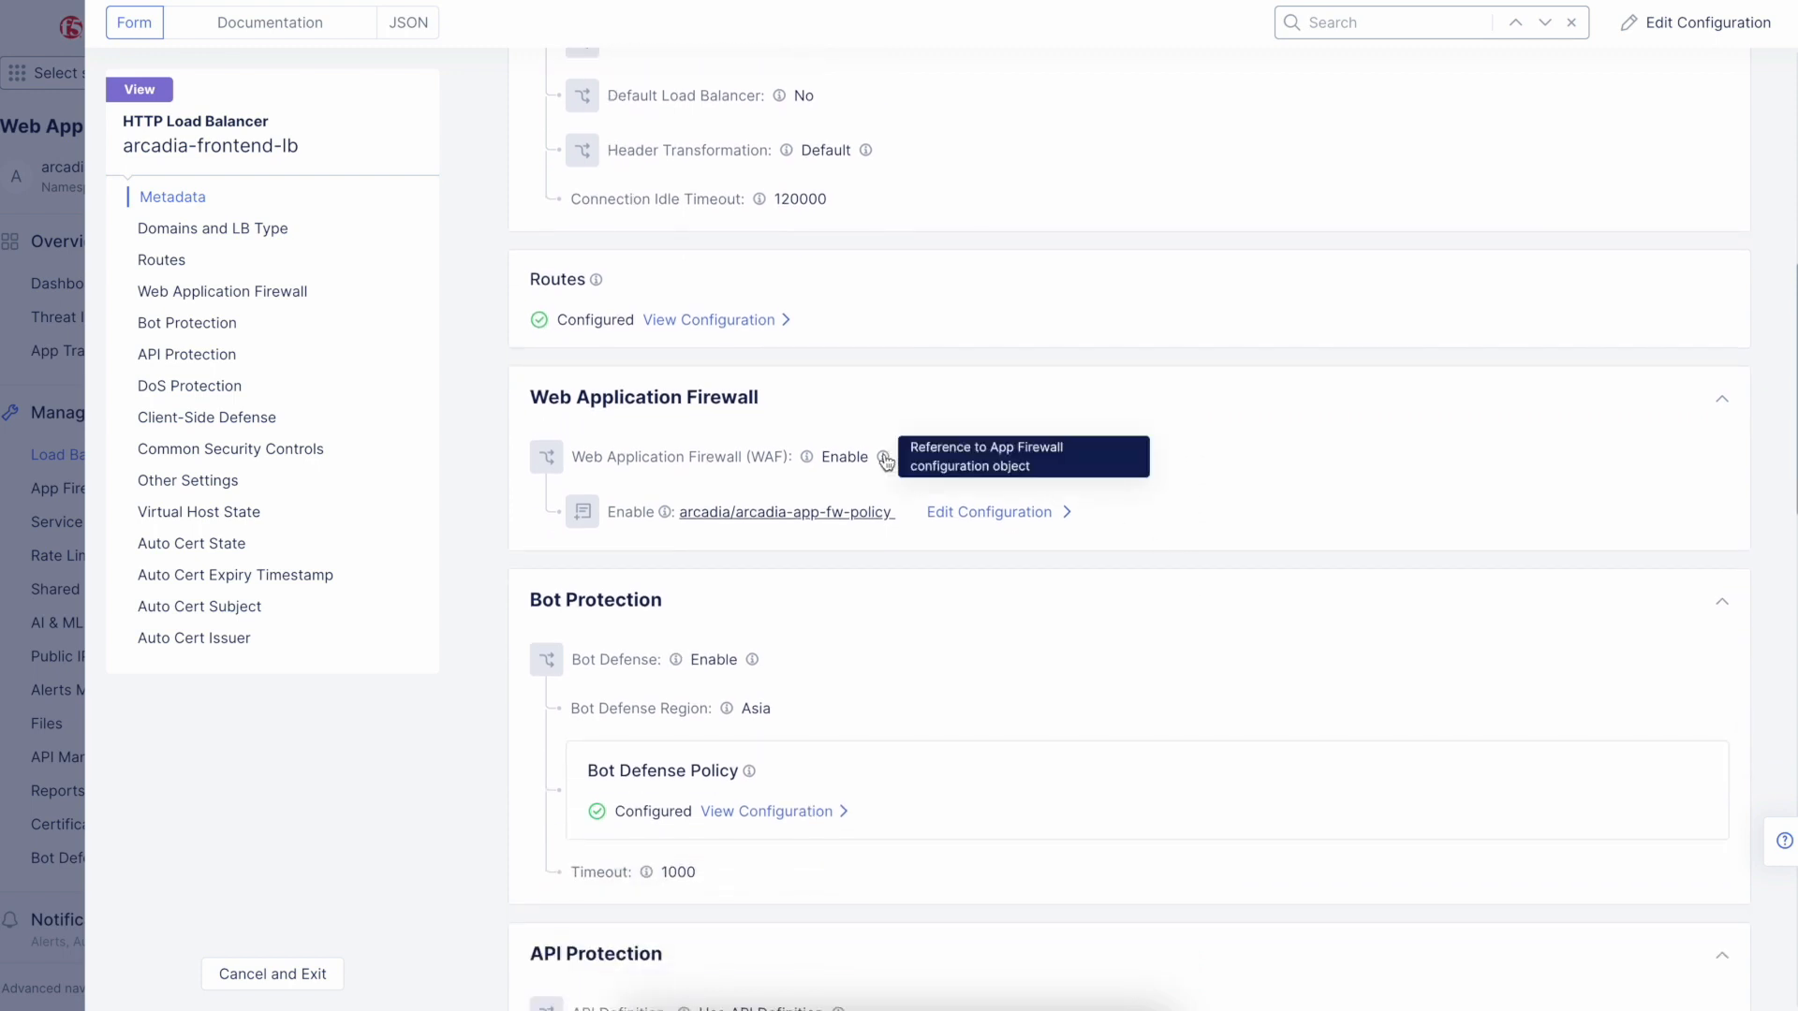
mouse_move(752, 665)
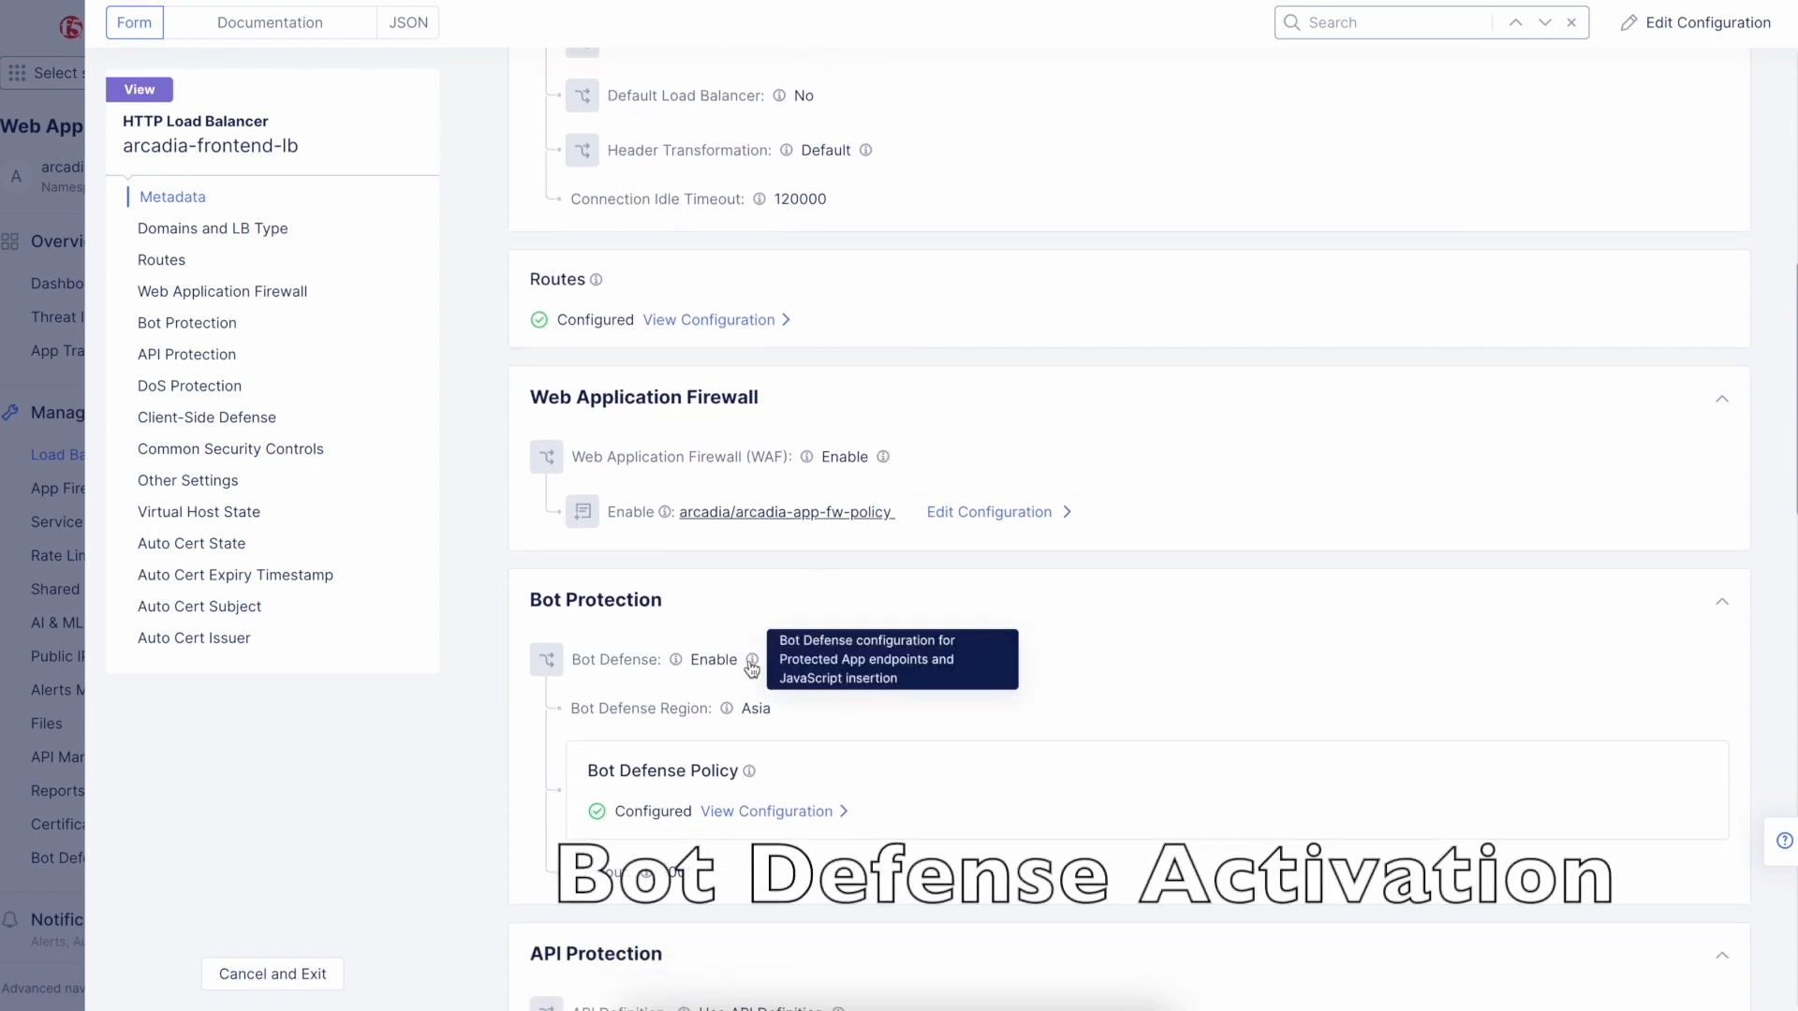
mouse_move(731, 713)
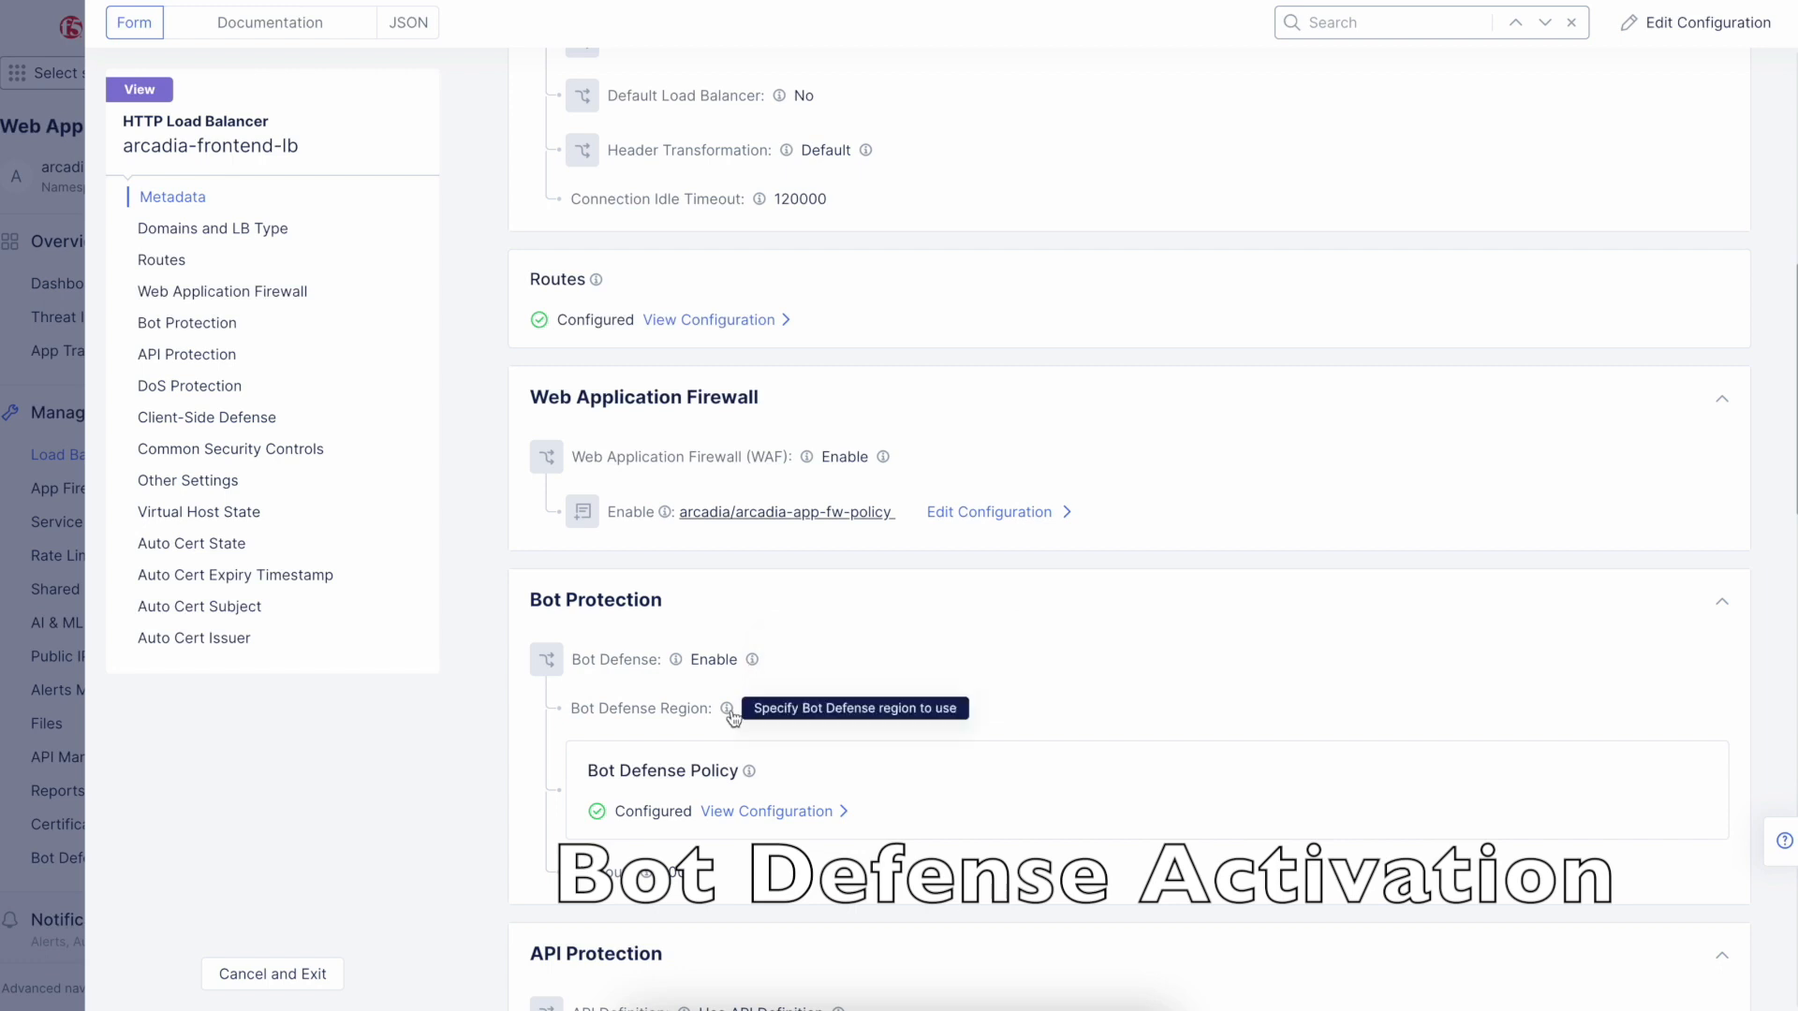
scroll(788, 782, down, 3)
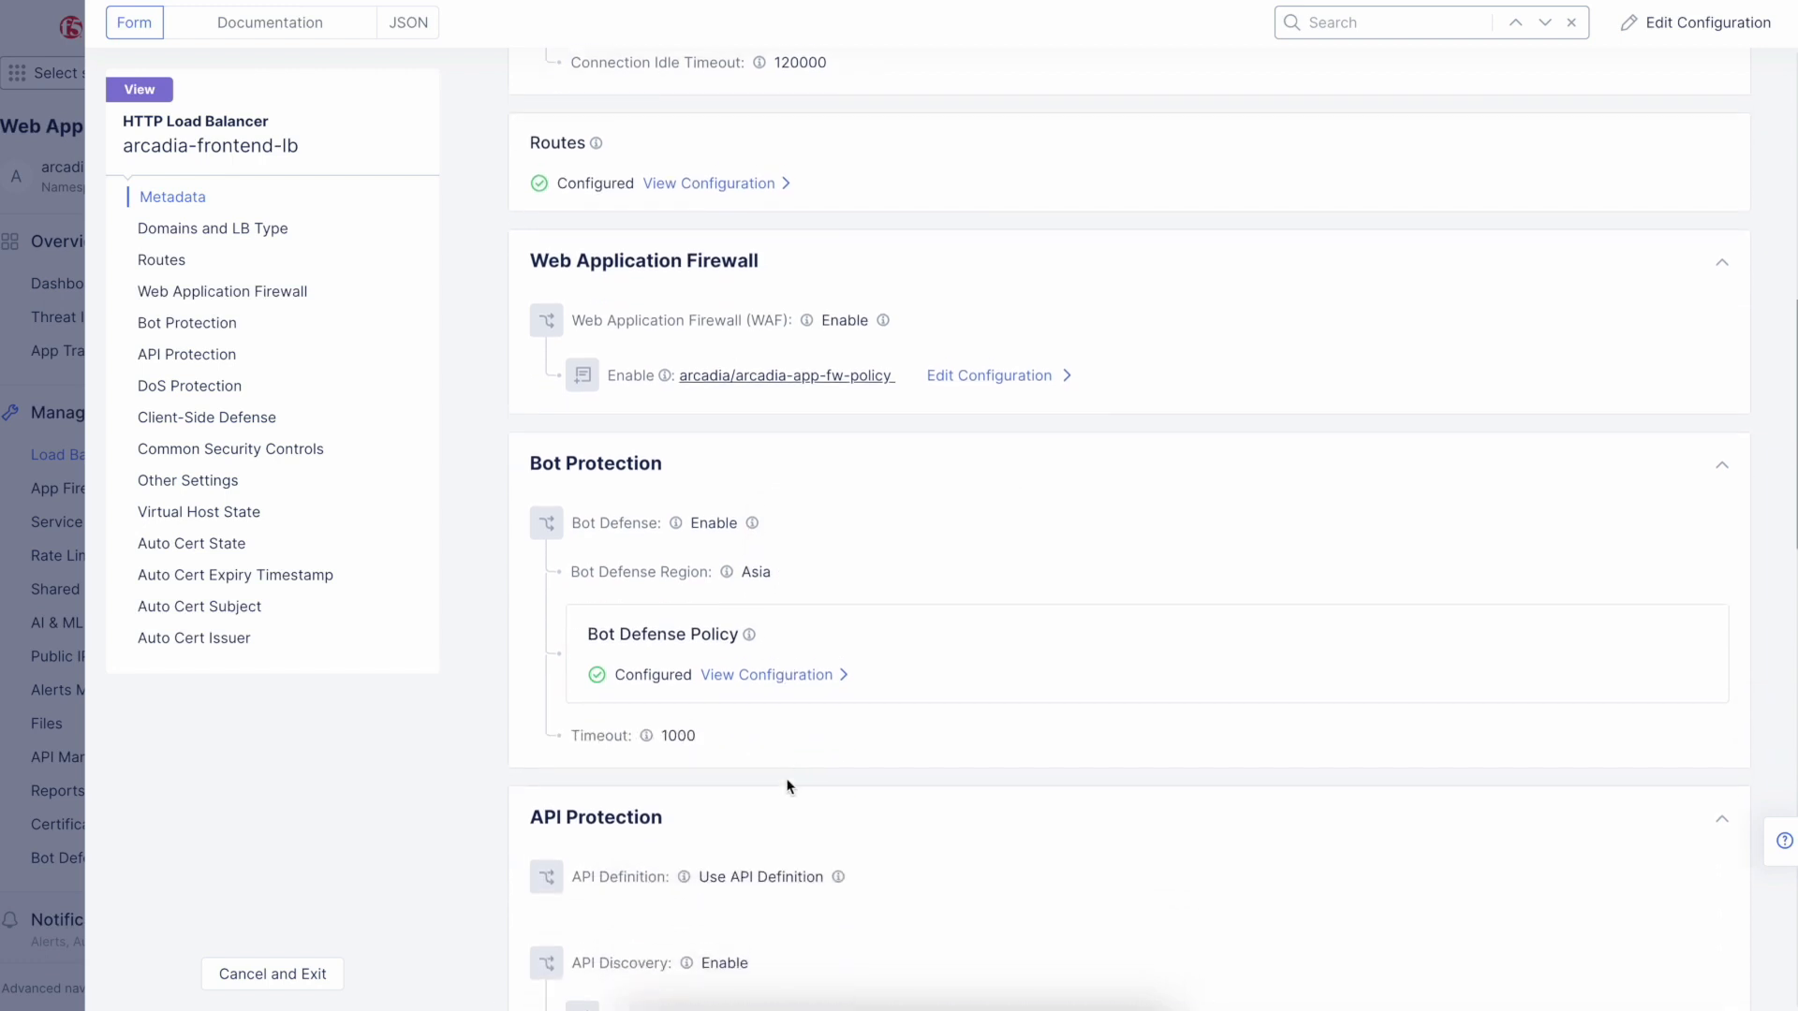
mouse_move(840, 730)
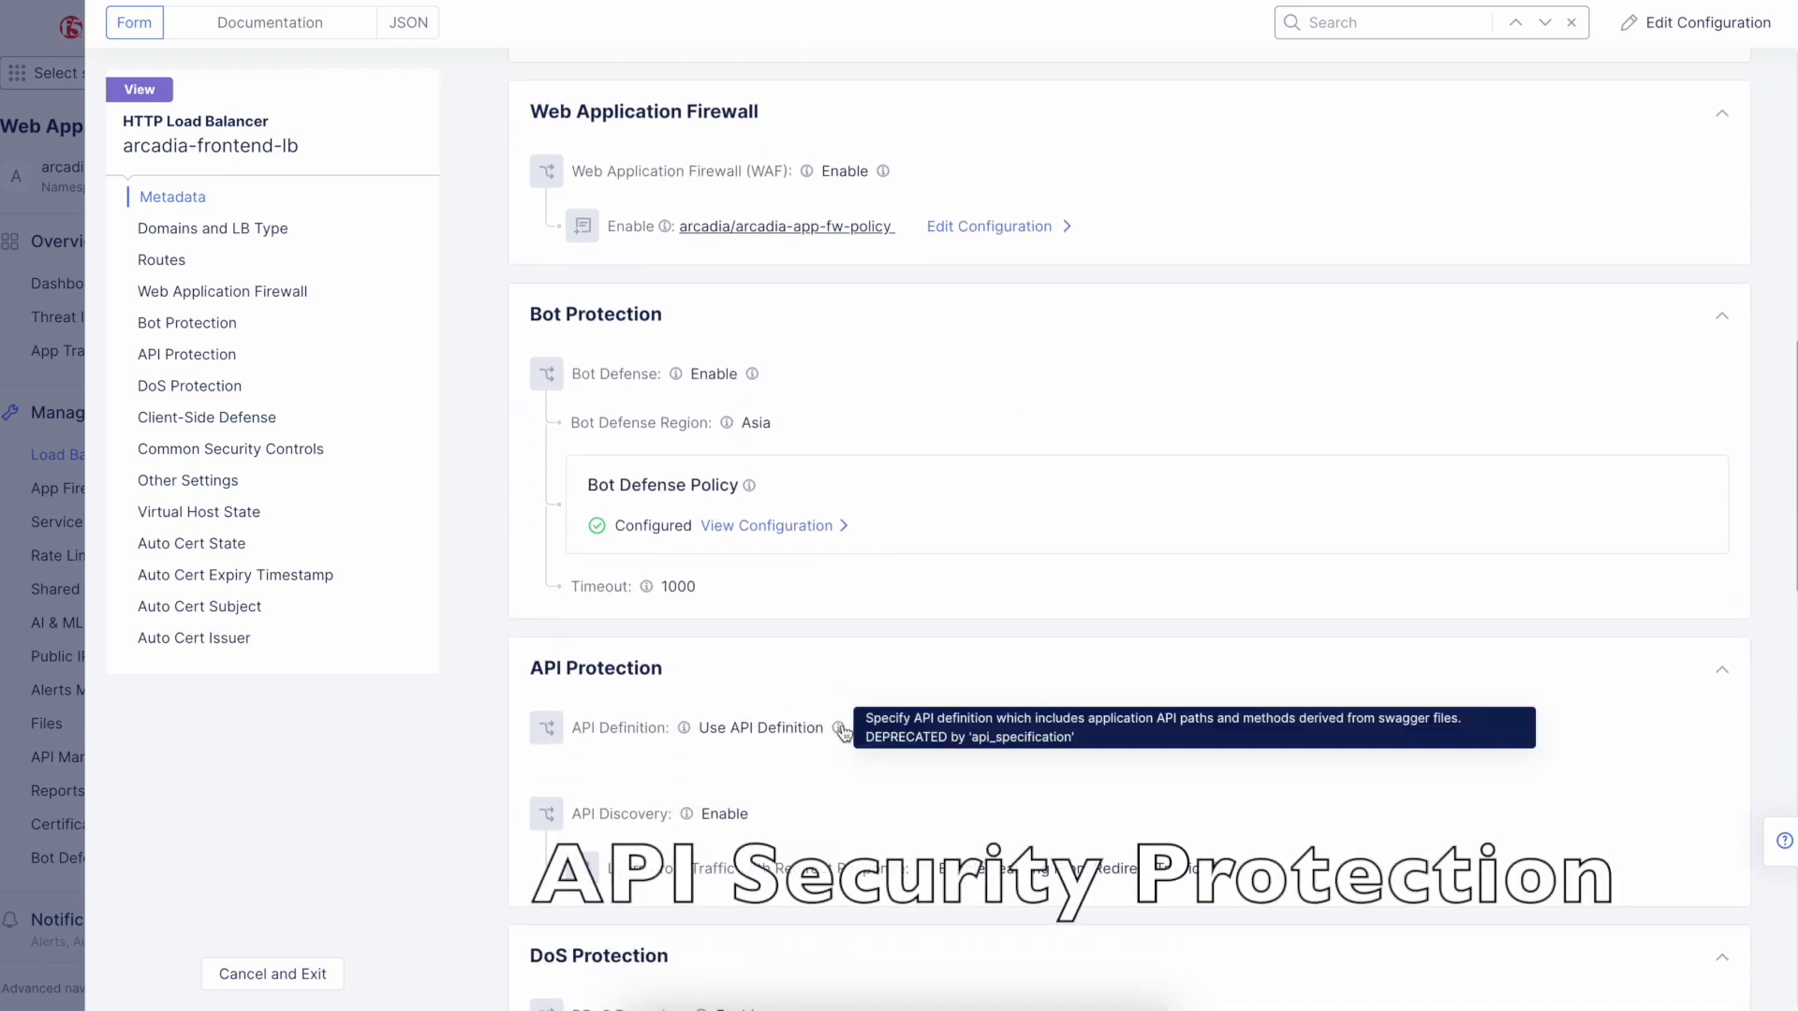
scroll(841, 730, down, 3)
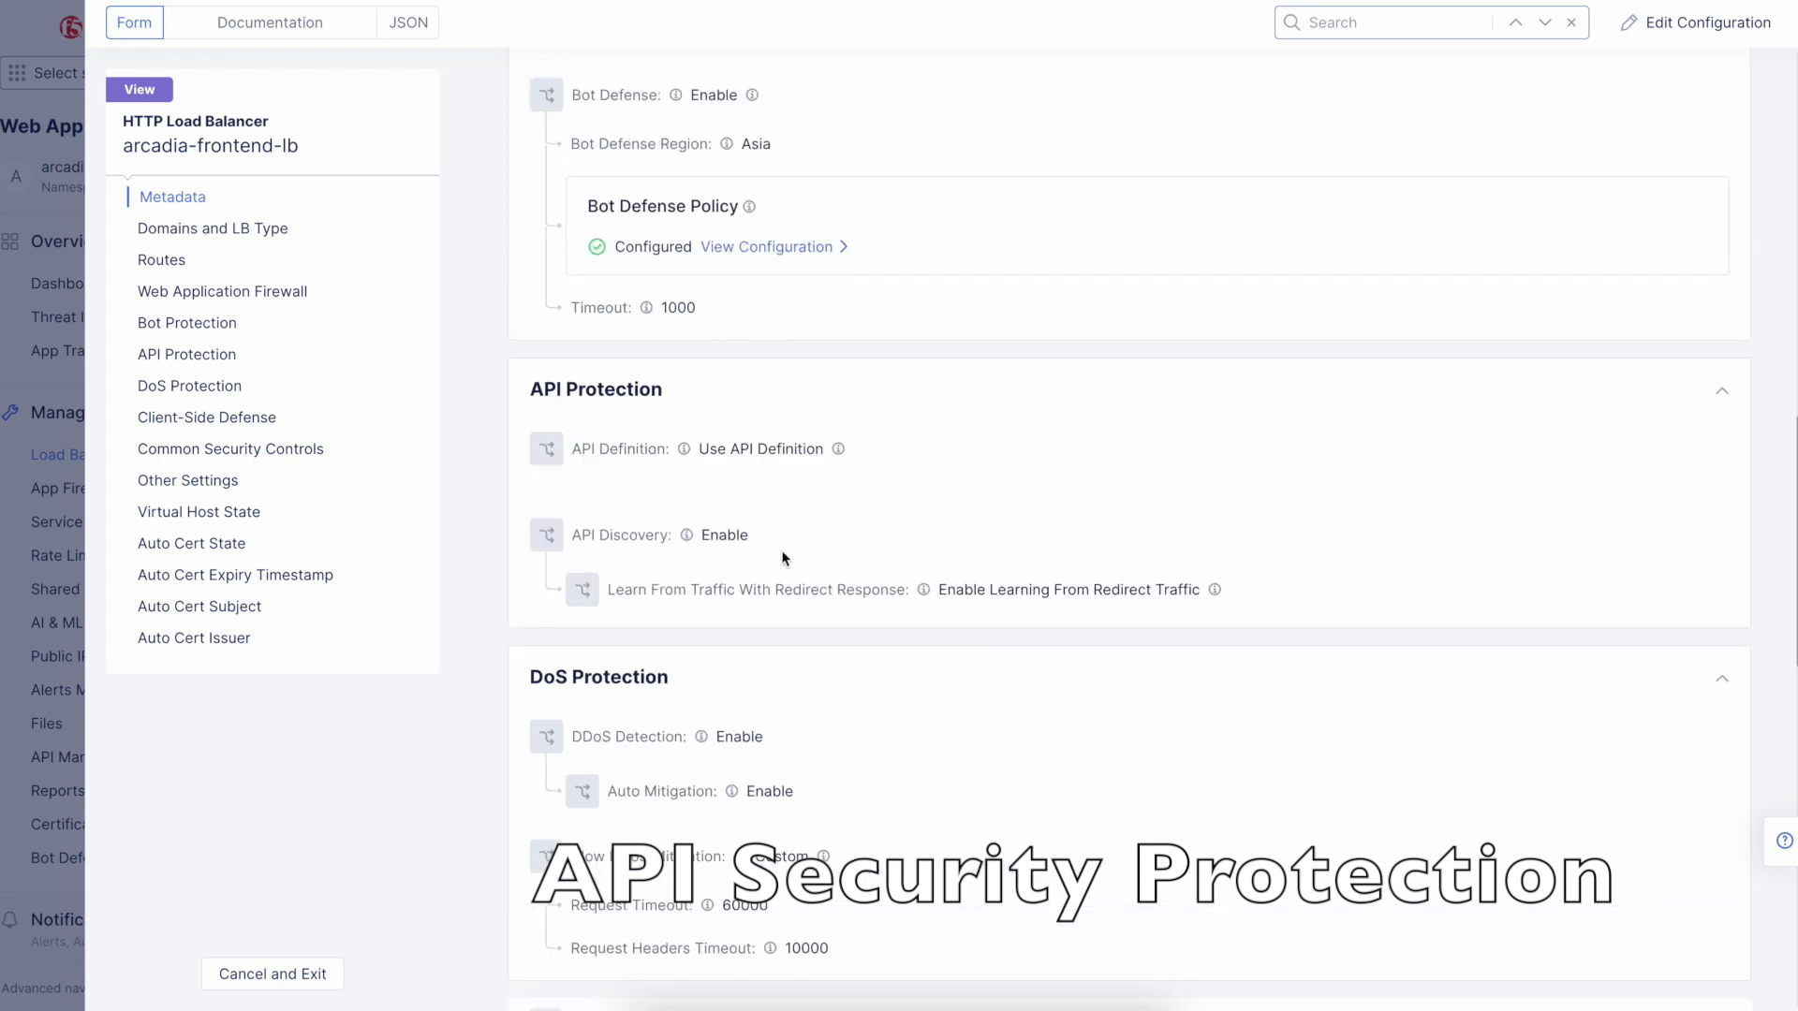
mouse_move(693, 541)
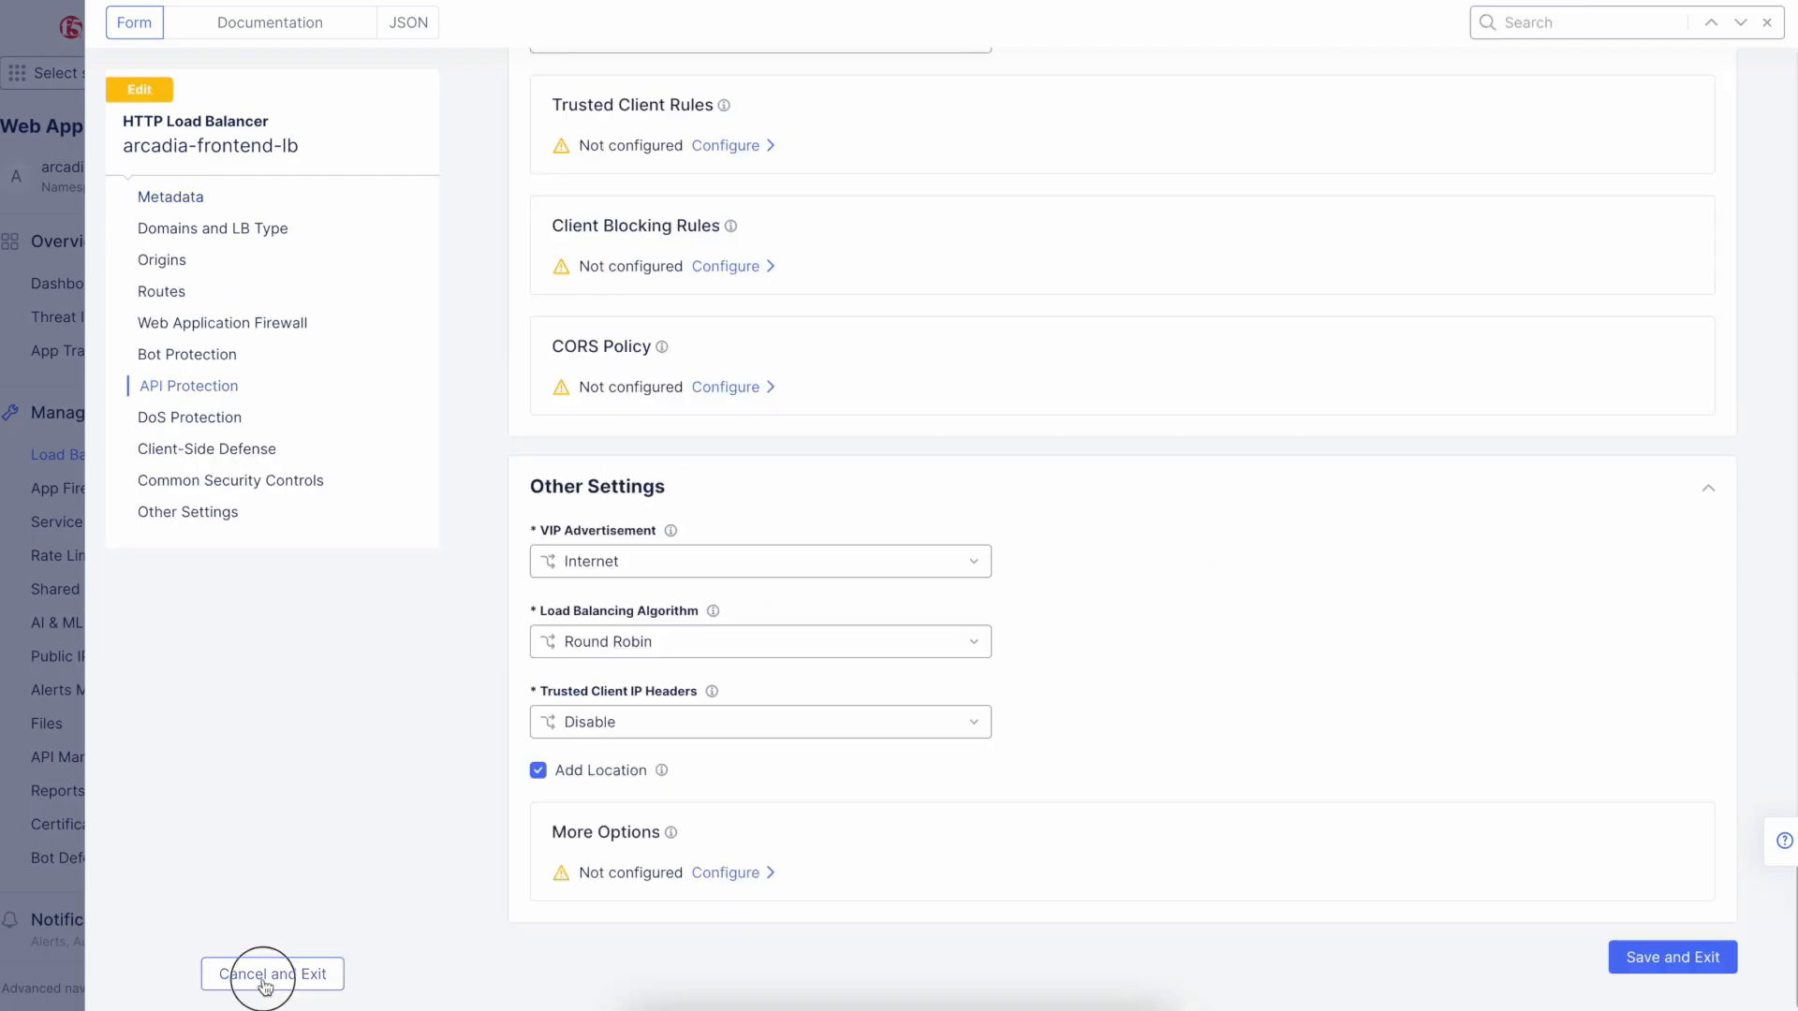
click(273, 974)
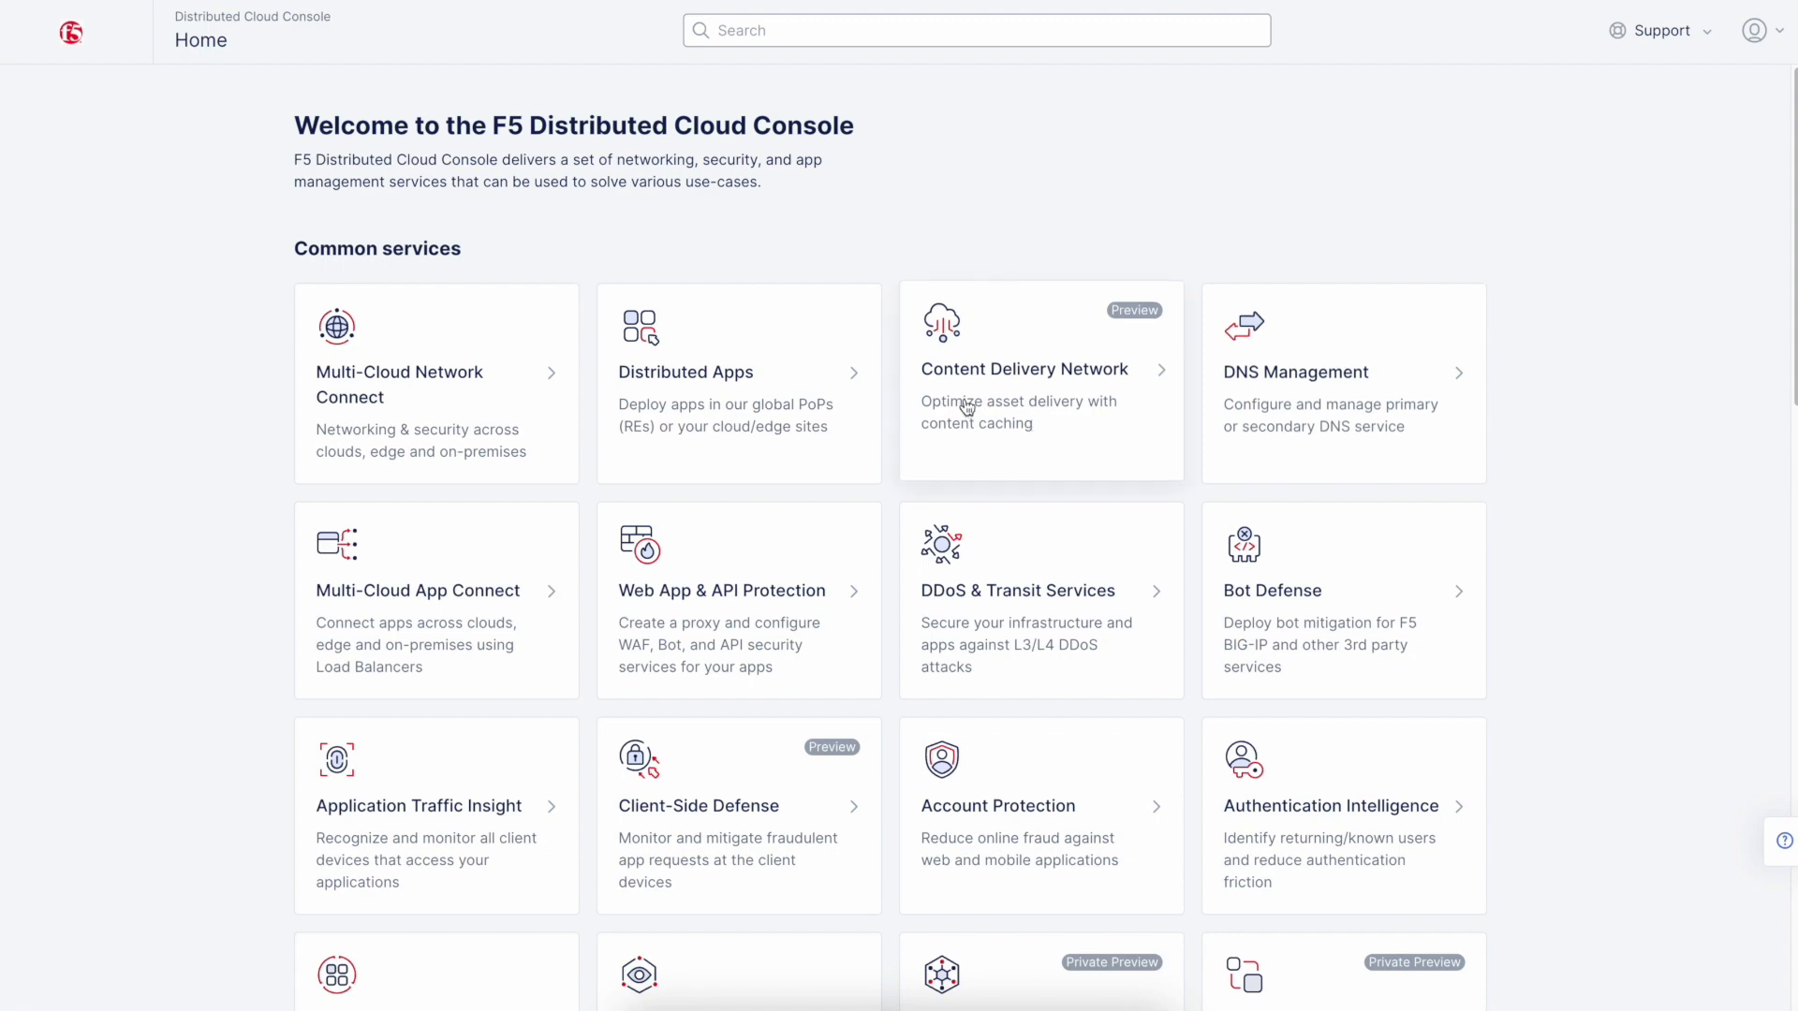
- Go to Web App & API Protection and, from the Security Dashboard, open the apigw-backend-lb load balancer's dashboard
click(782, 606)
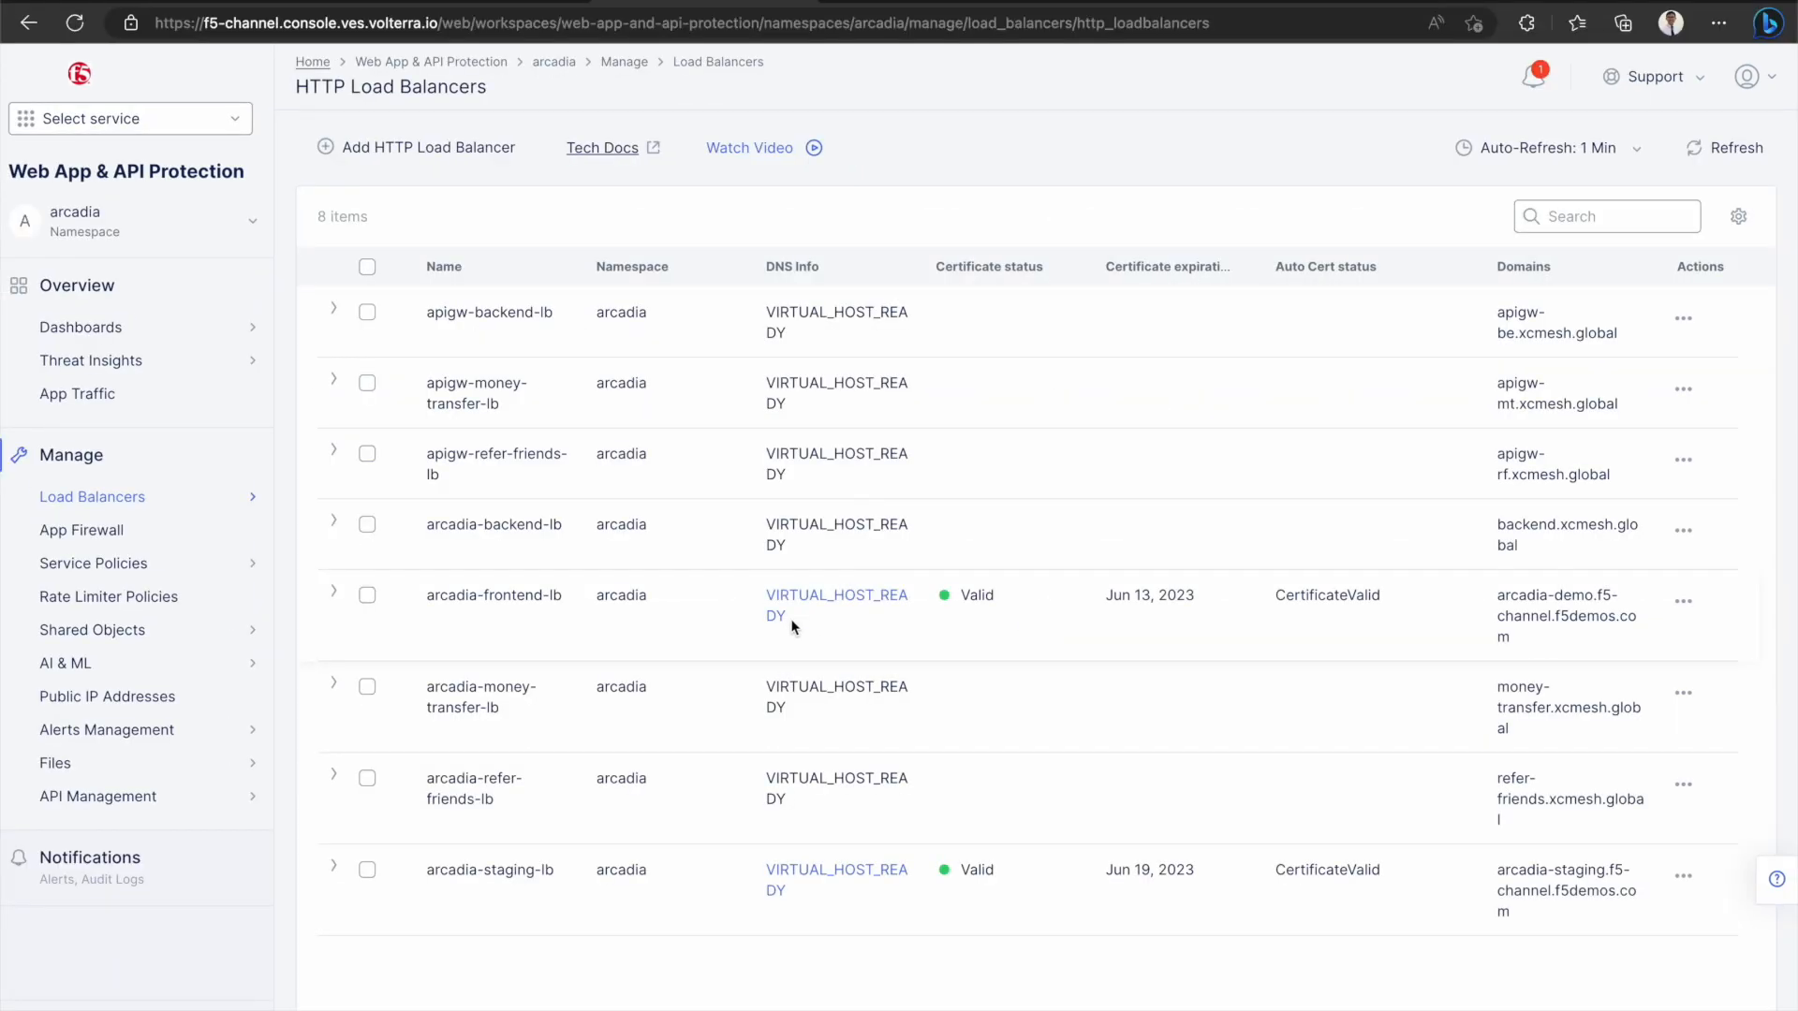
mouse_move(137, 329)
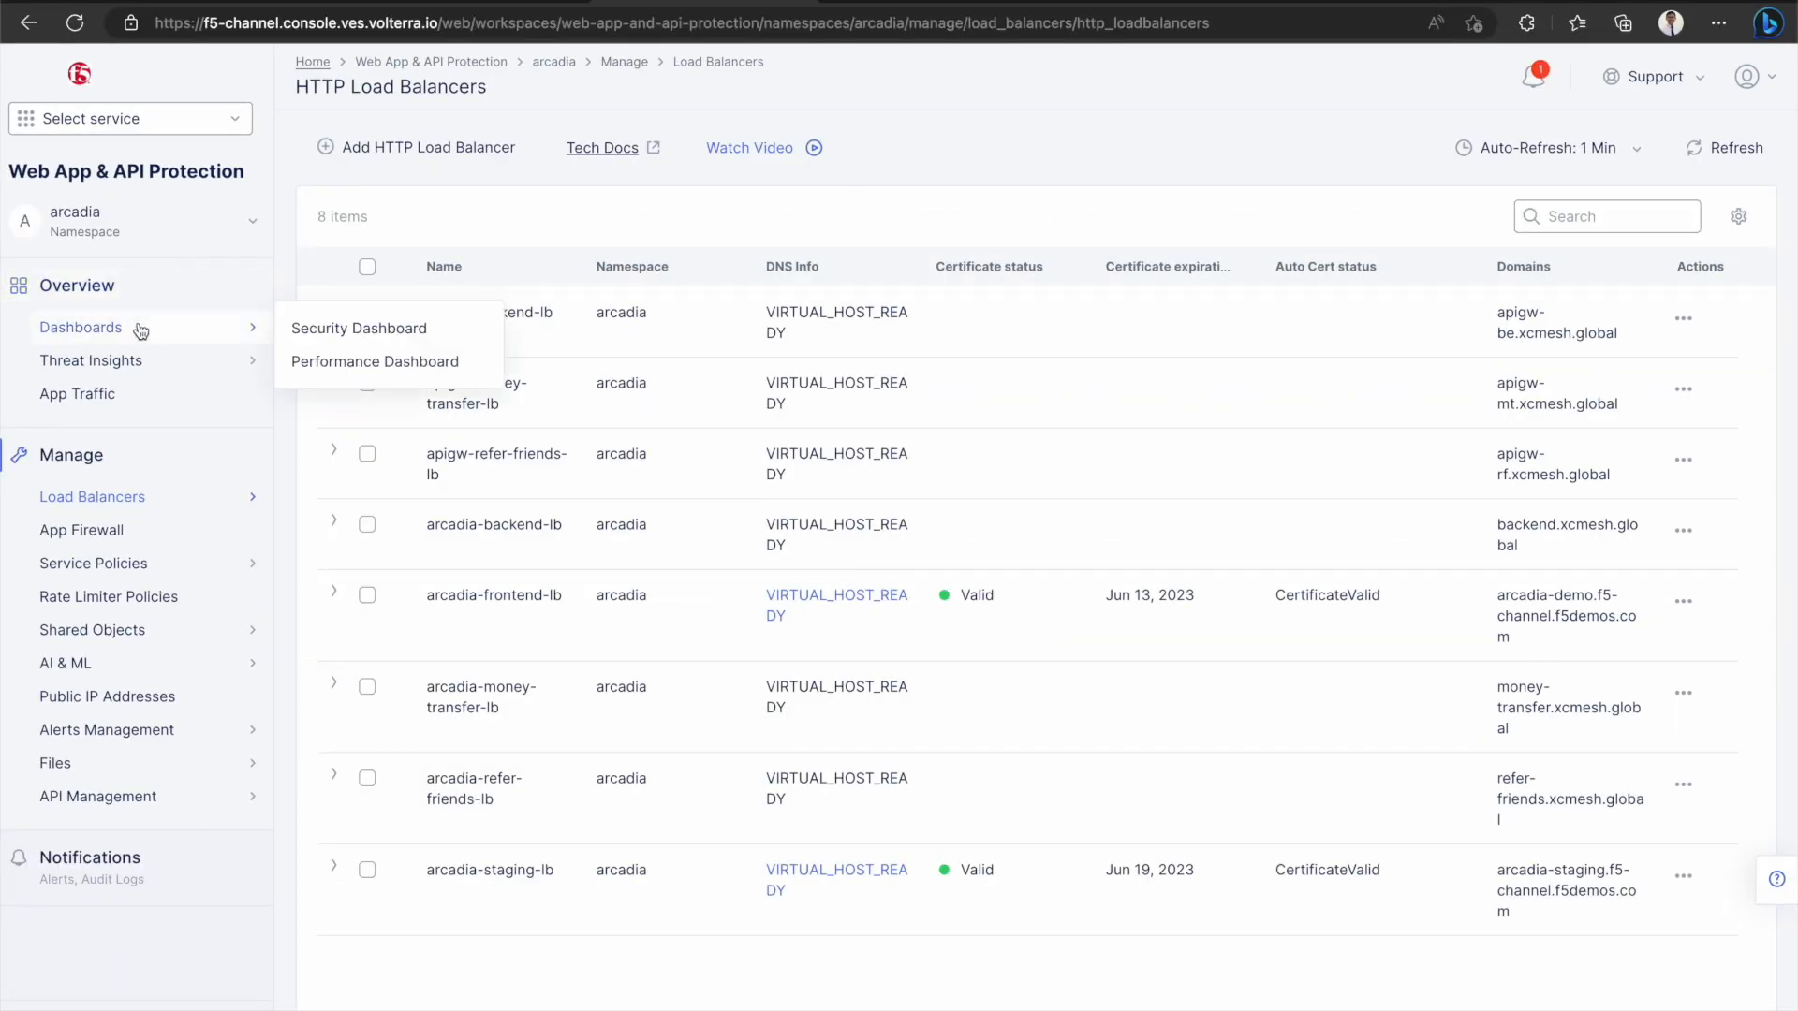
click(336, 330)
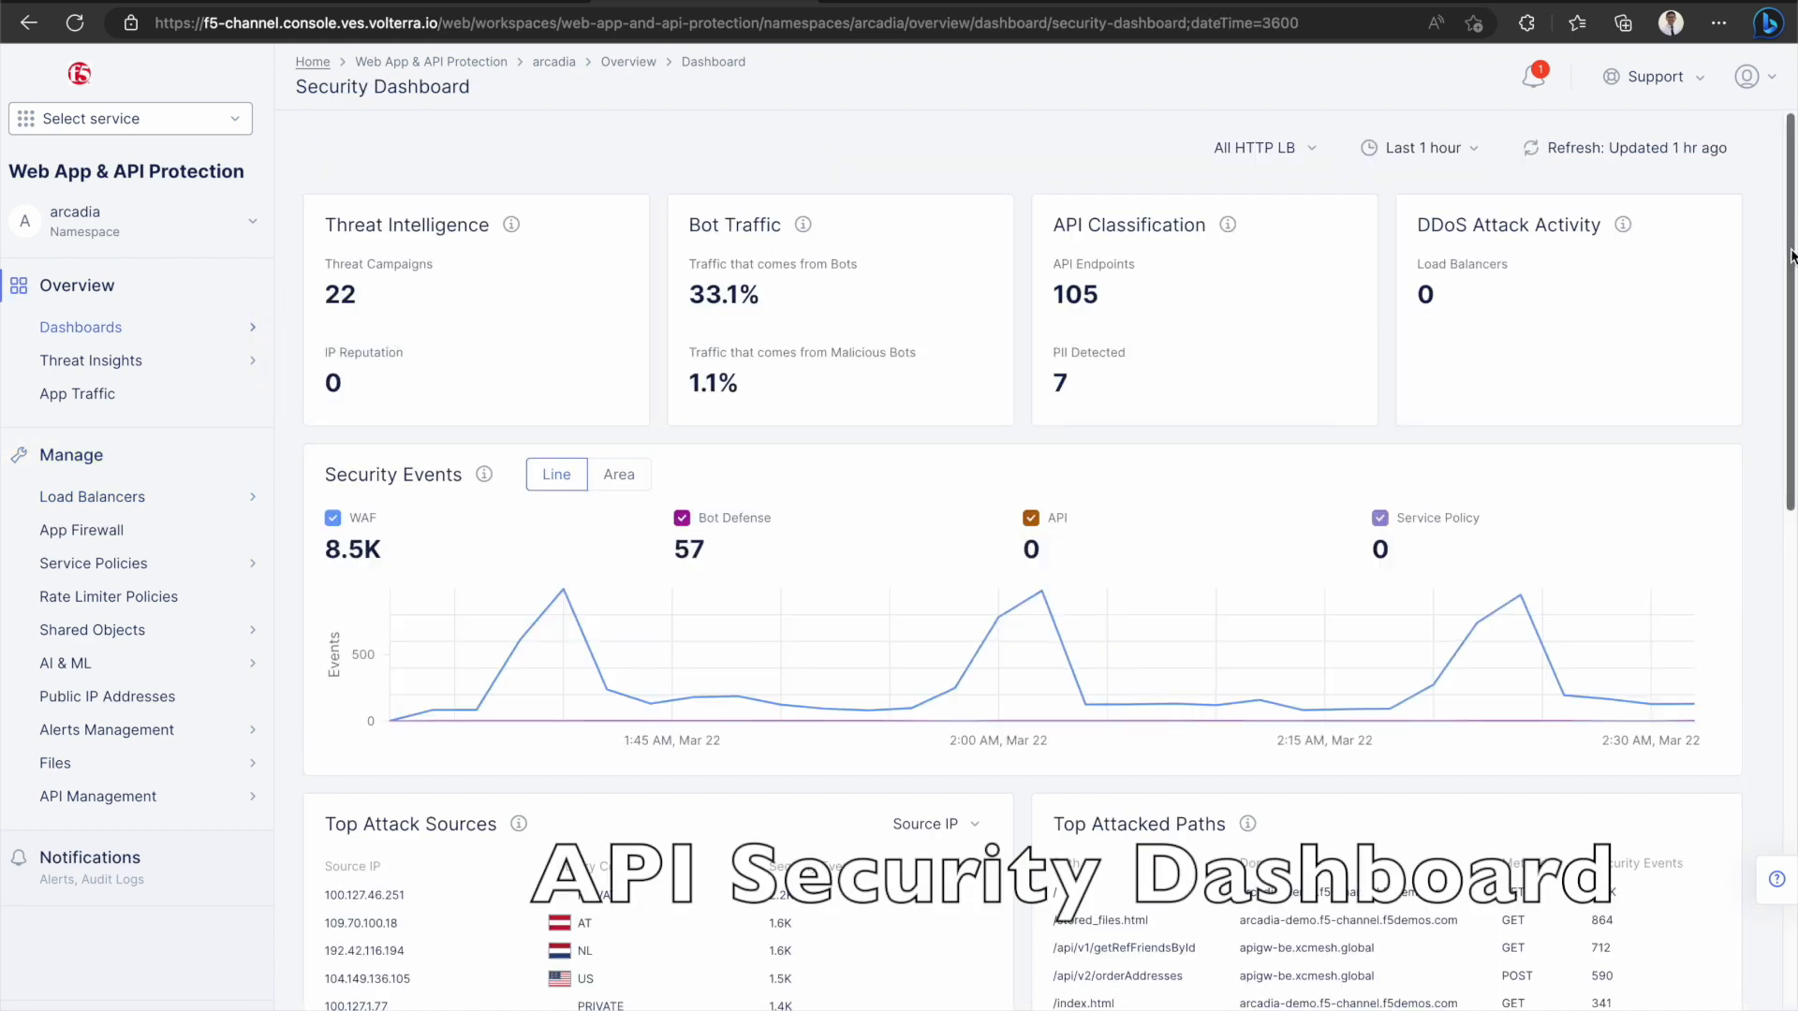
drag(1790, 255, 1778, 778)
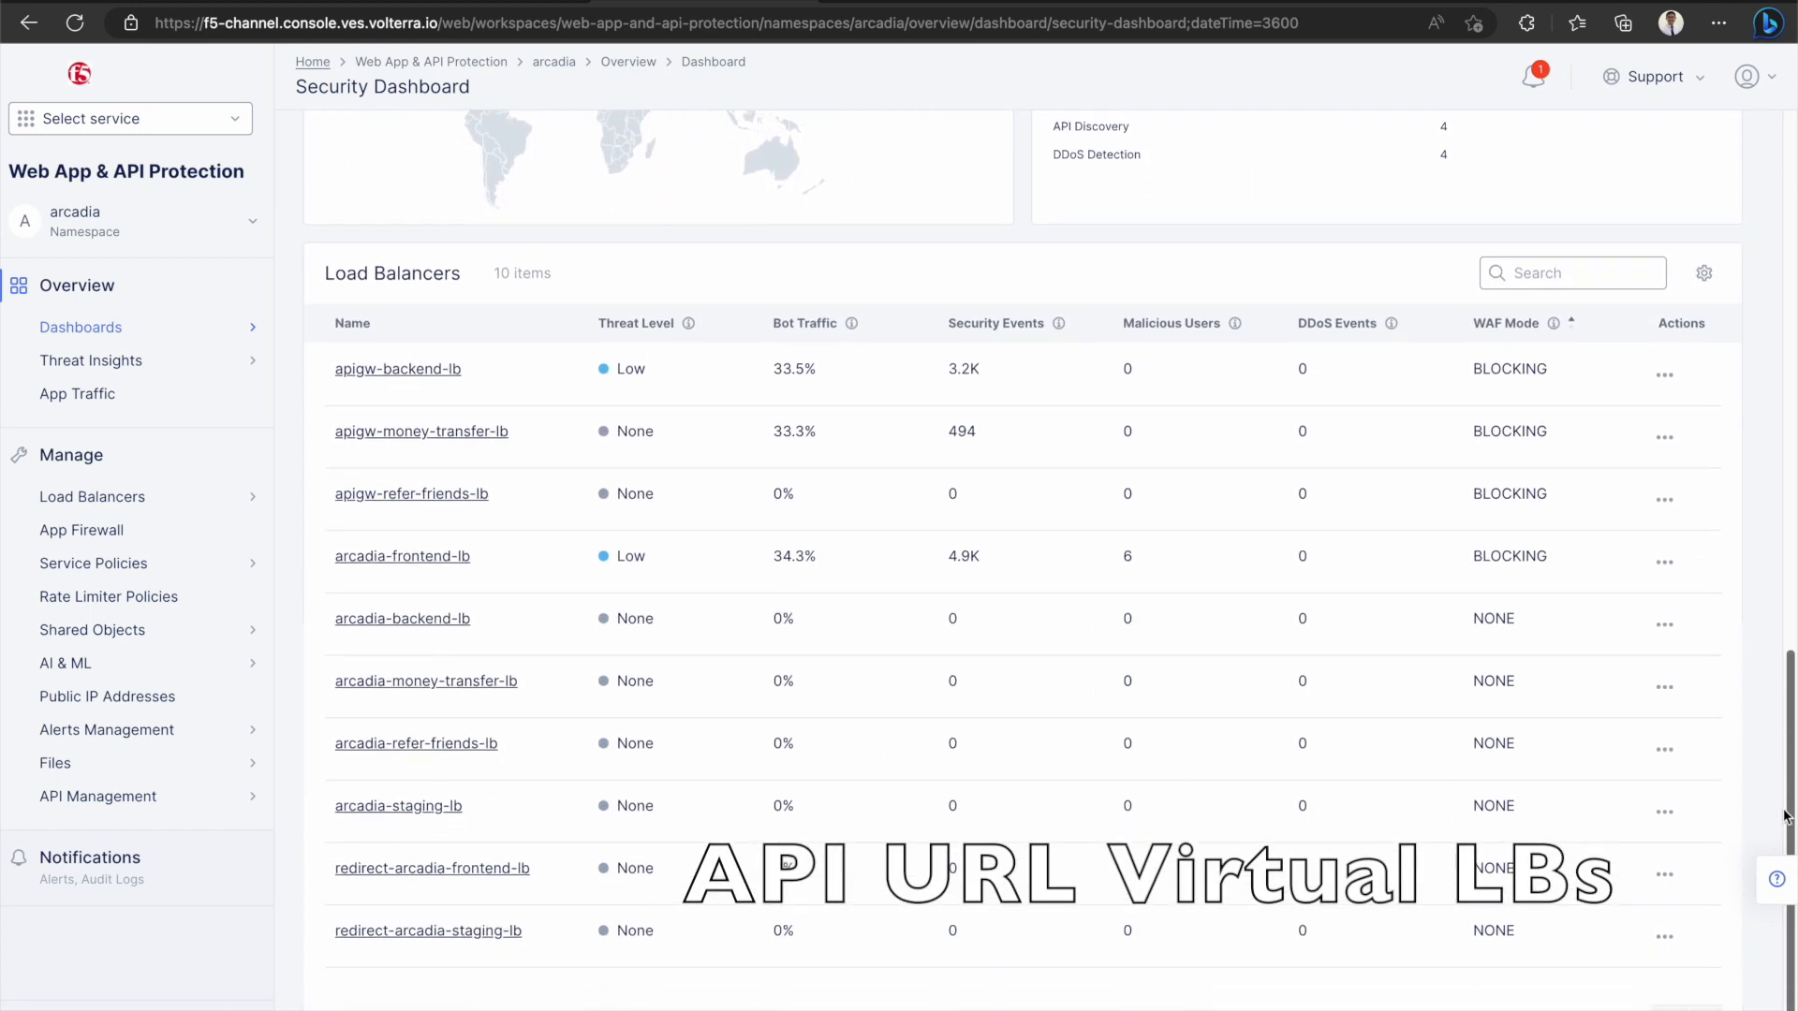
click(435, 371)
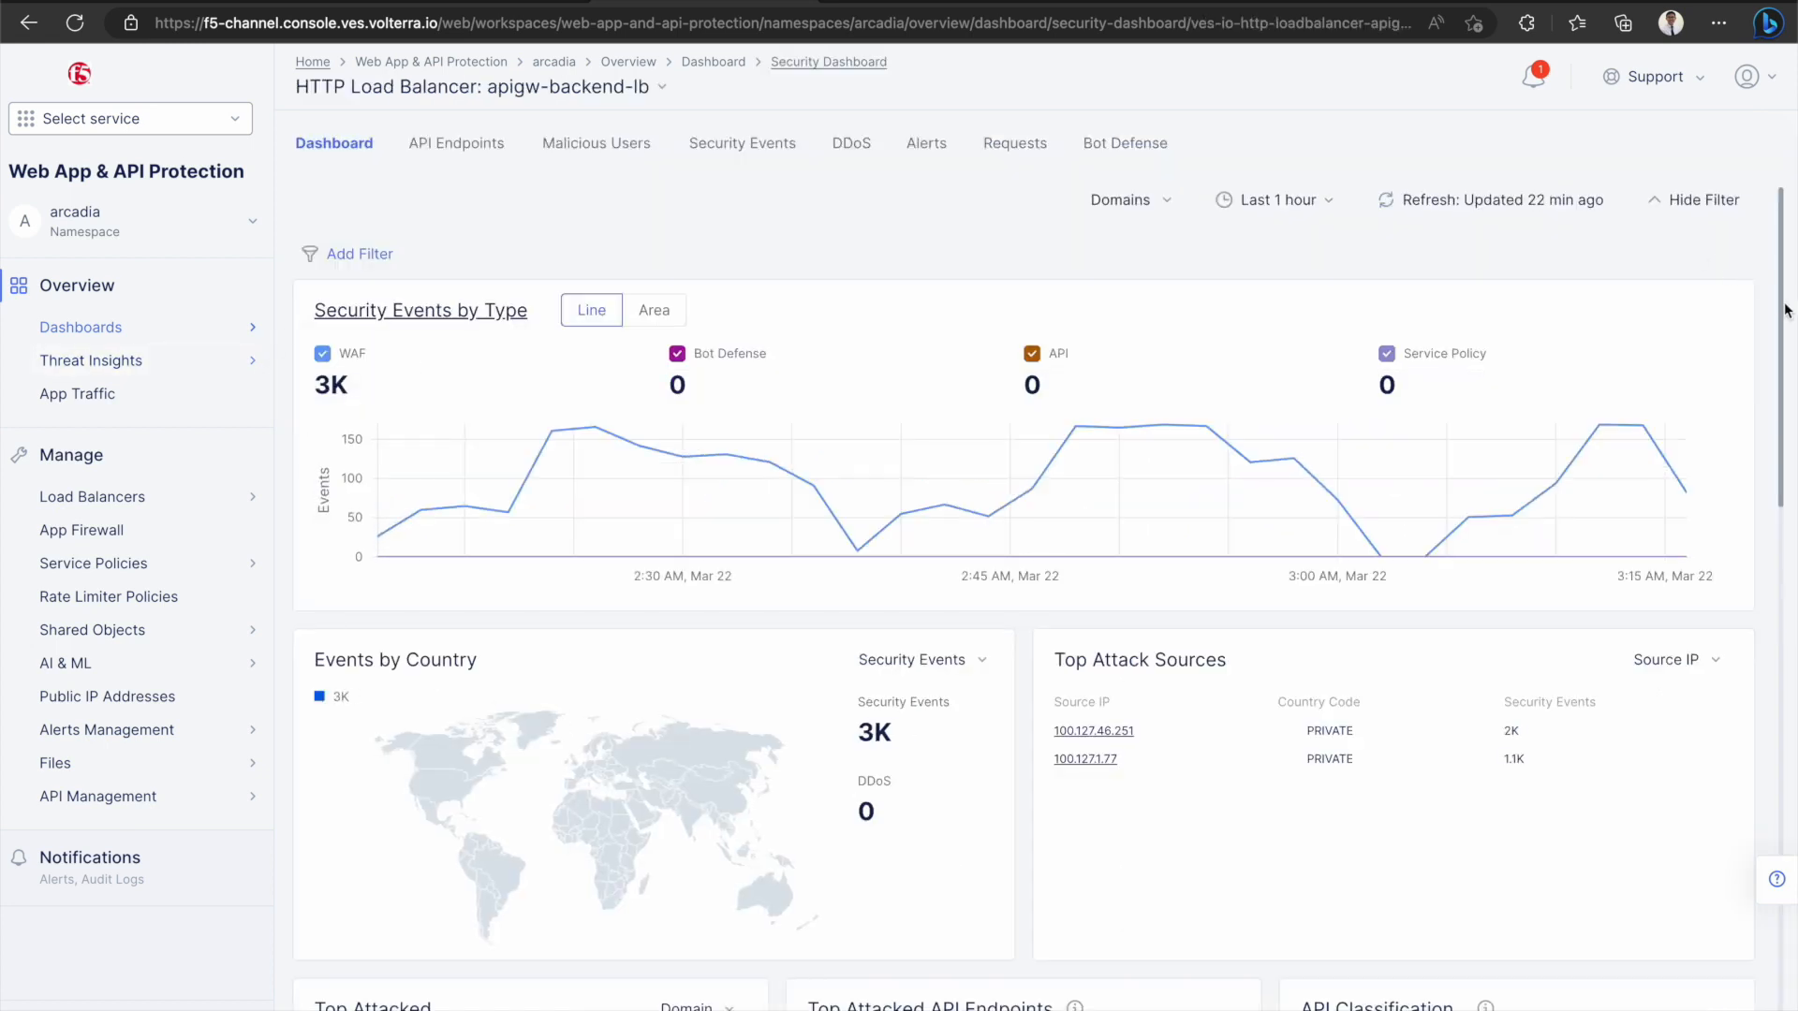
- Set the apigw-backend-lb dashboard's time range to the last 24 hours and review its security events
click(1319, 200)
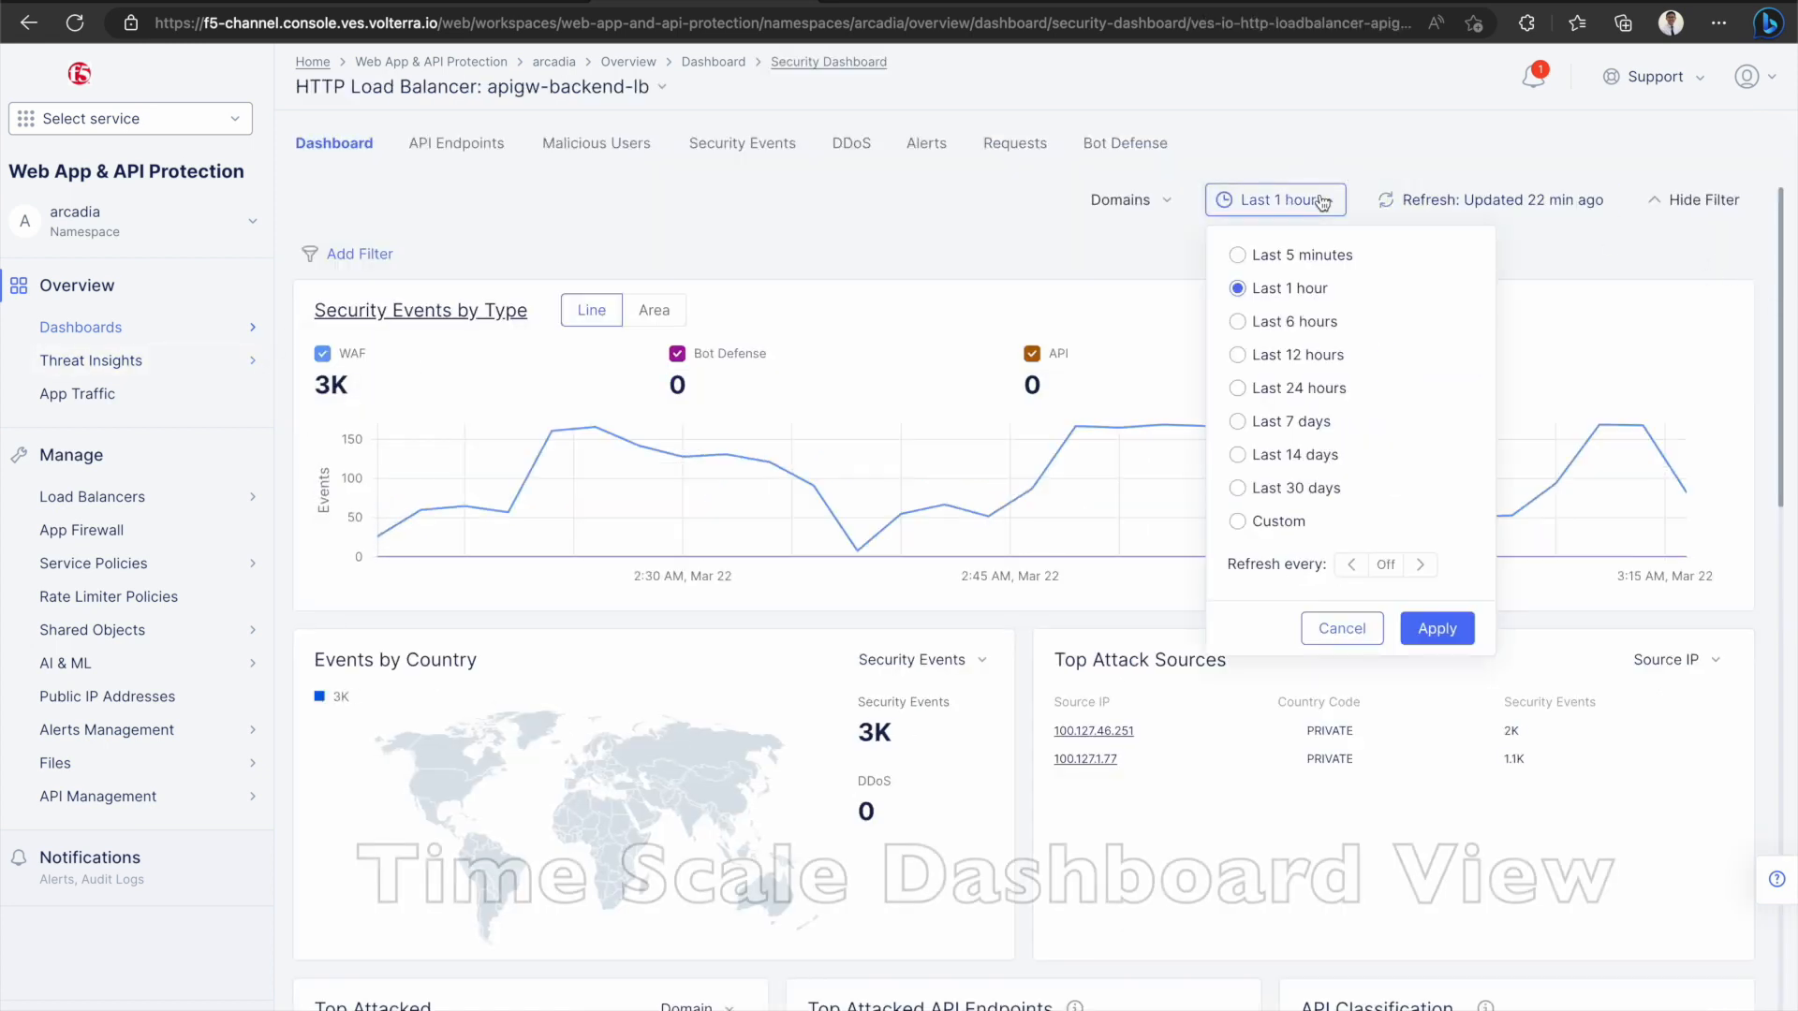
click(1302, 387)
click(1451, 632)
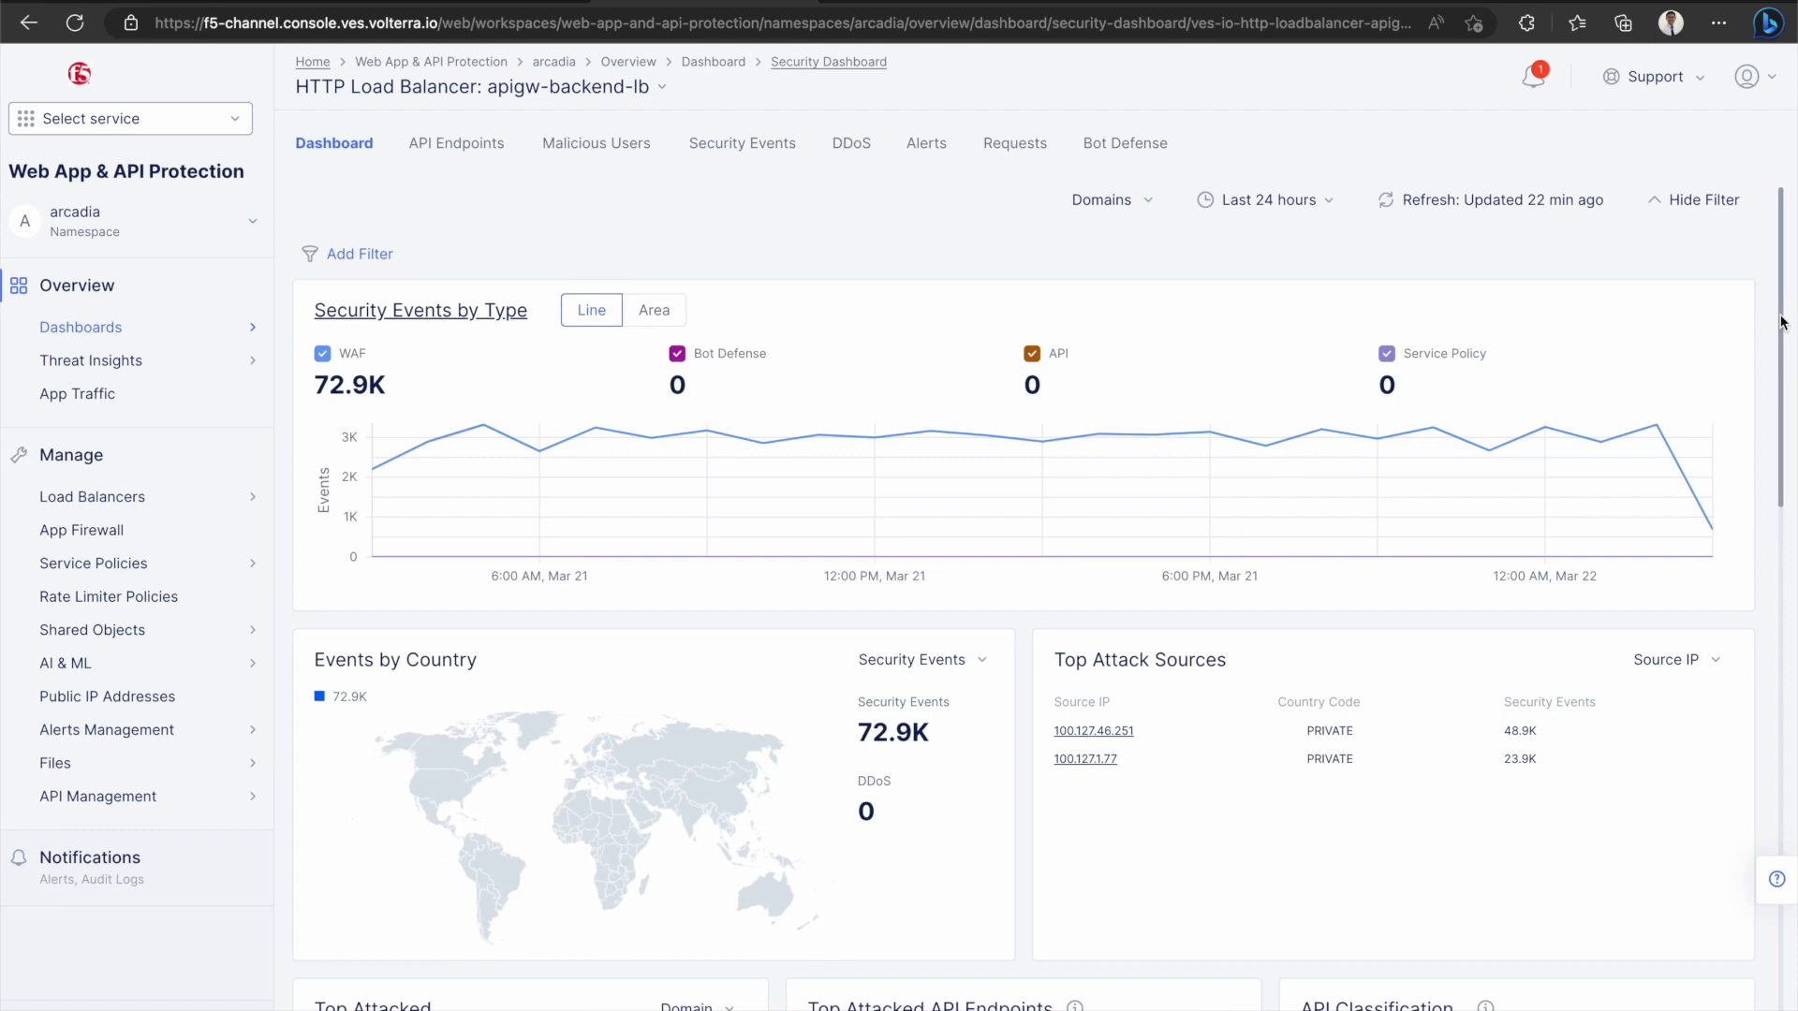
mouse_move(1780, 321)
mouse_down()
mouse_move(1778, 855)
mouse_move(1784, 311)
mouse_up()
- Examine the API endpoints graph of apigw-backend-lb for shadow APIs and open the details of the POST /moveOrder endpoint under /v2
click(487, 143)
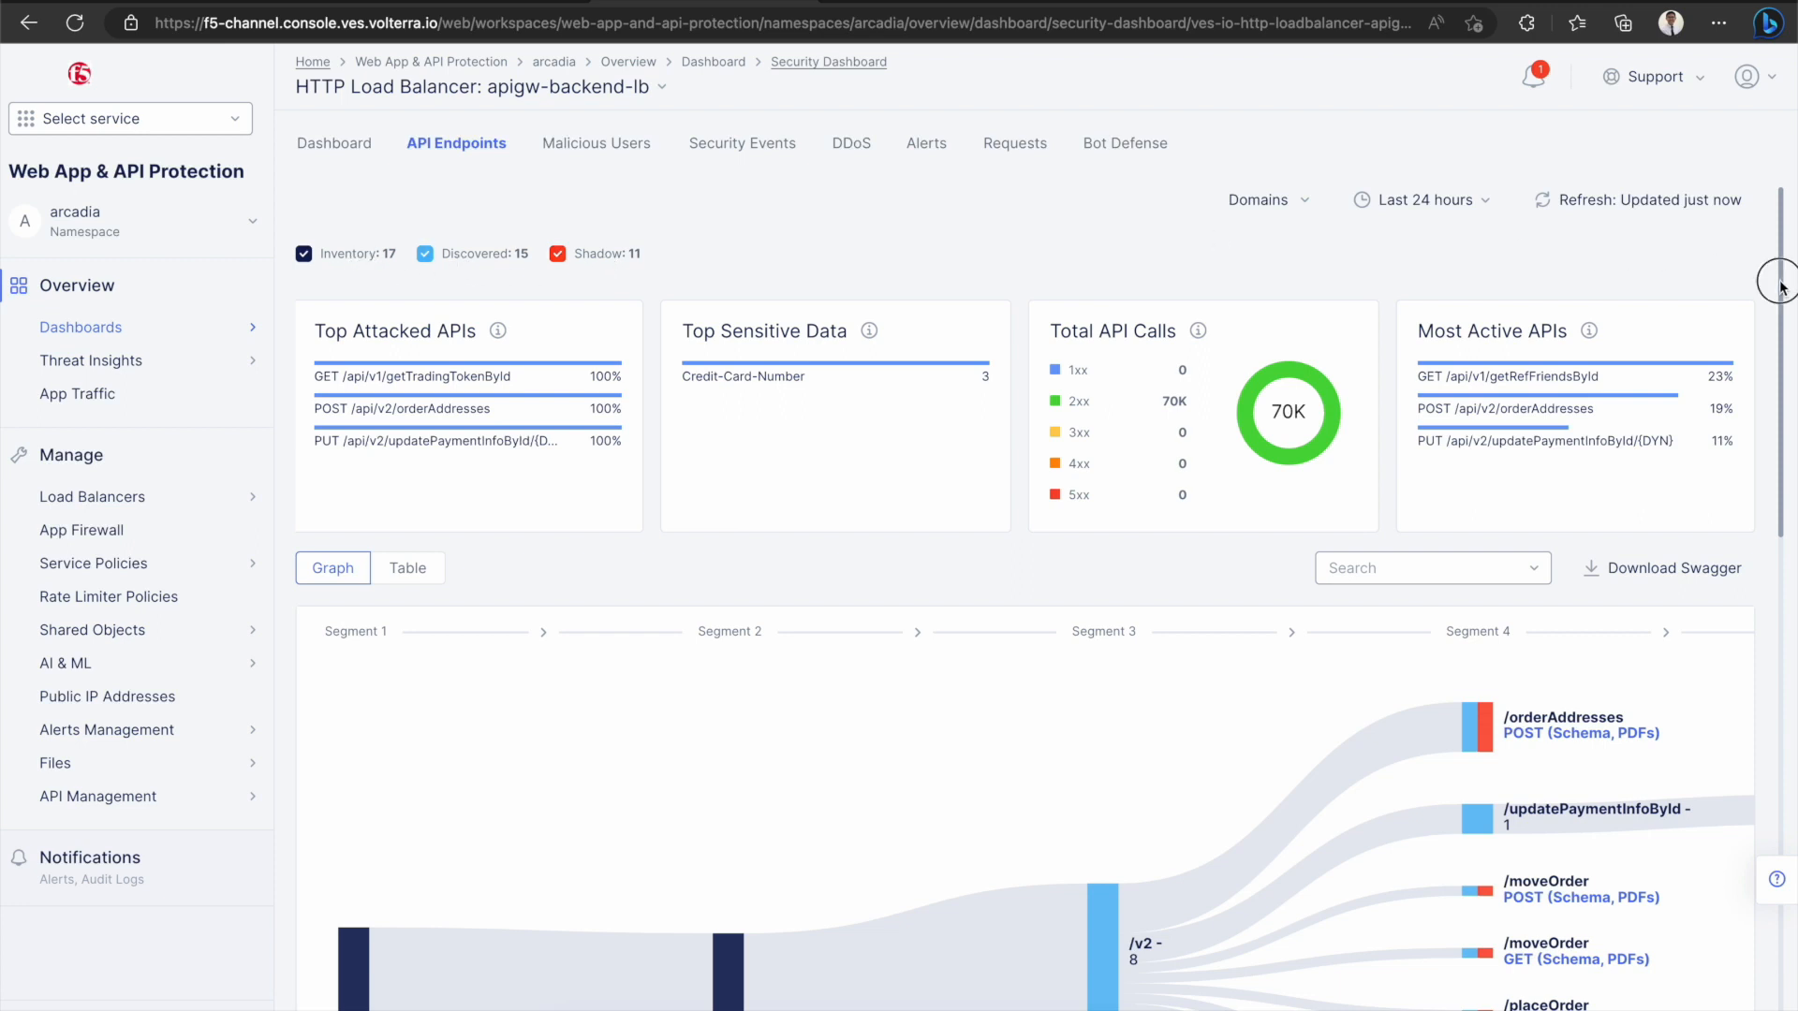
drag(1779, 286, 1792, 514)
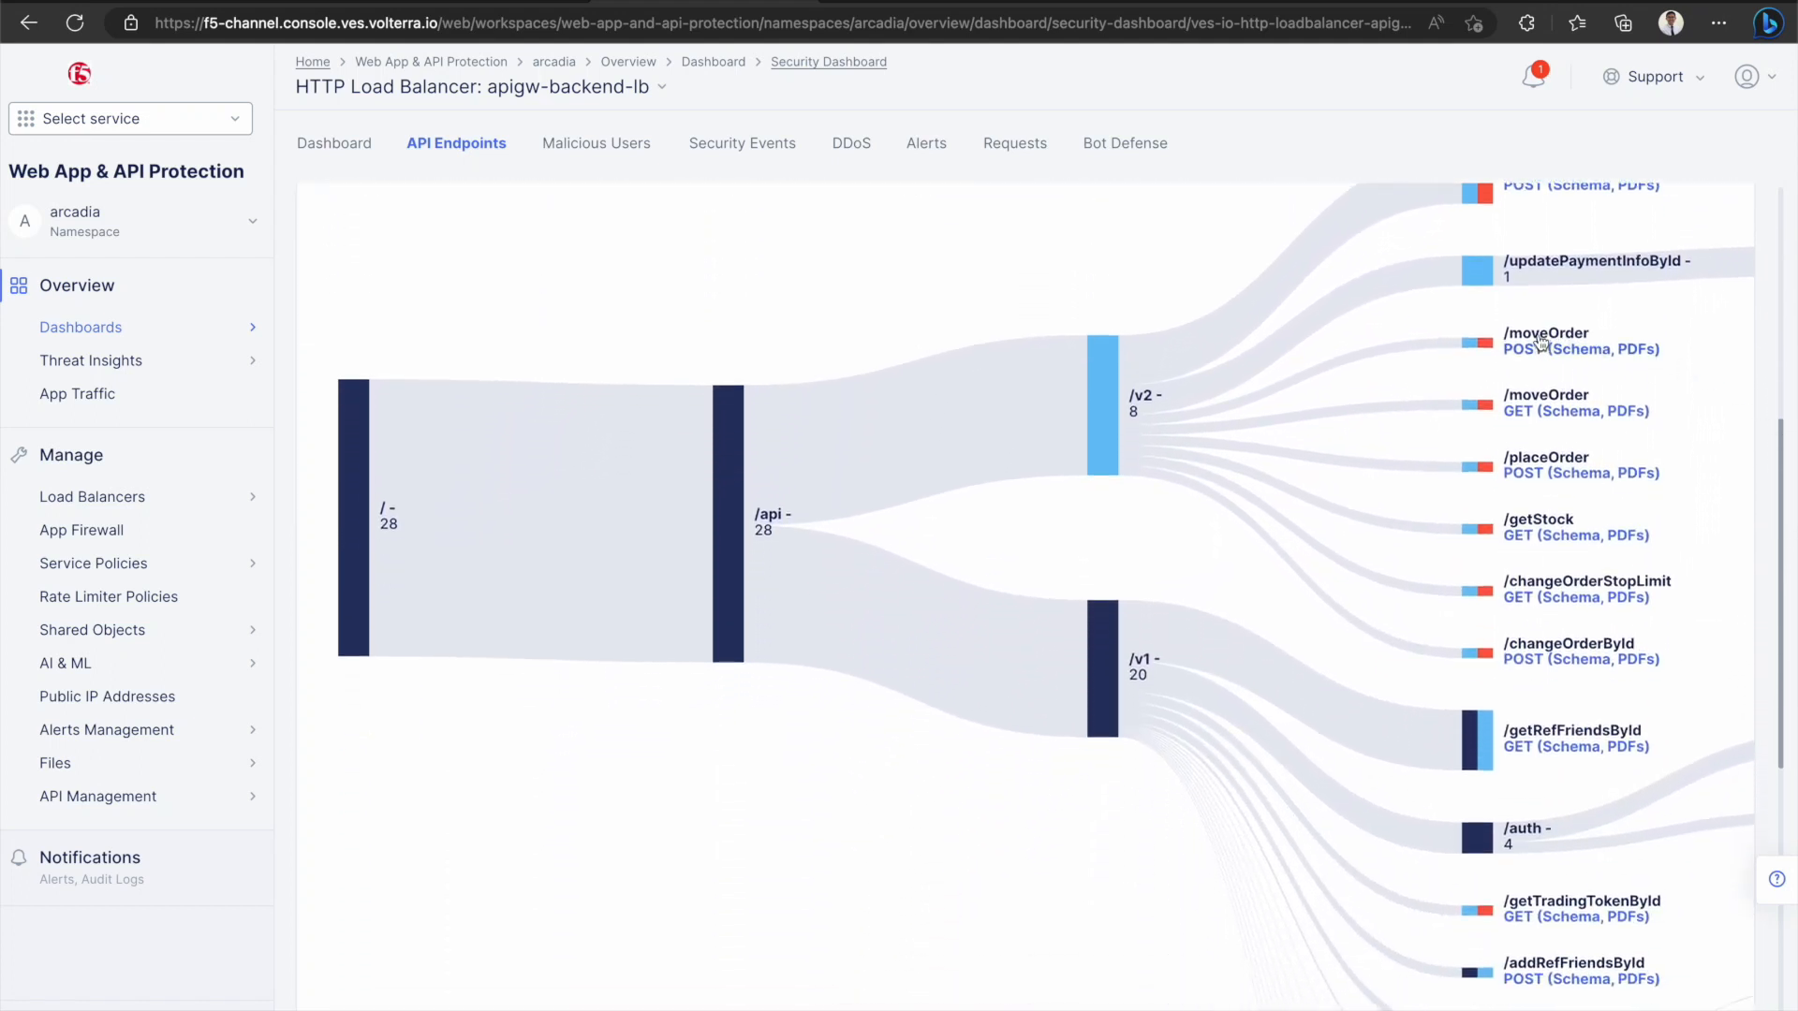
mouse_move(1487, 348)
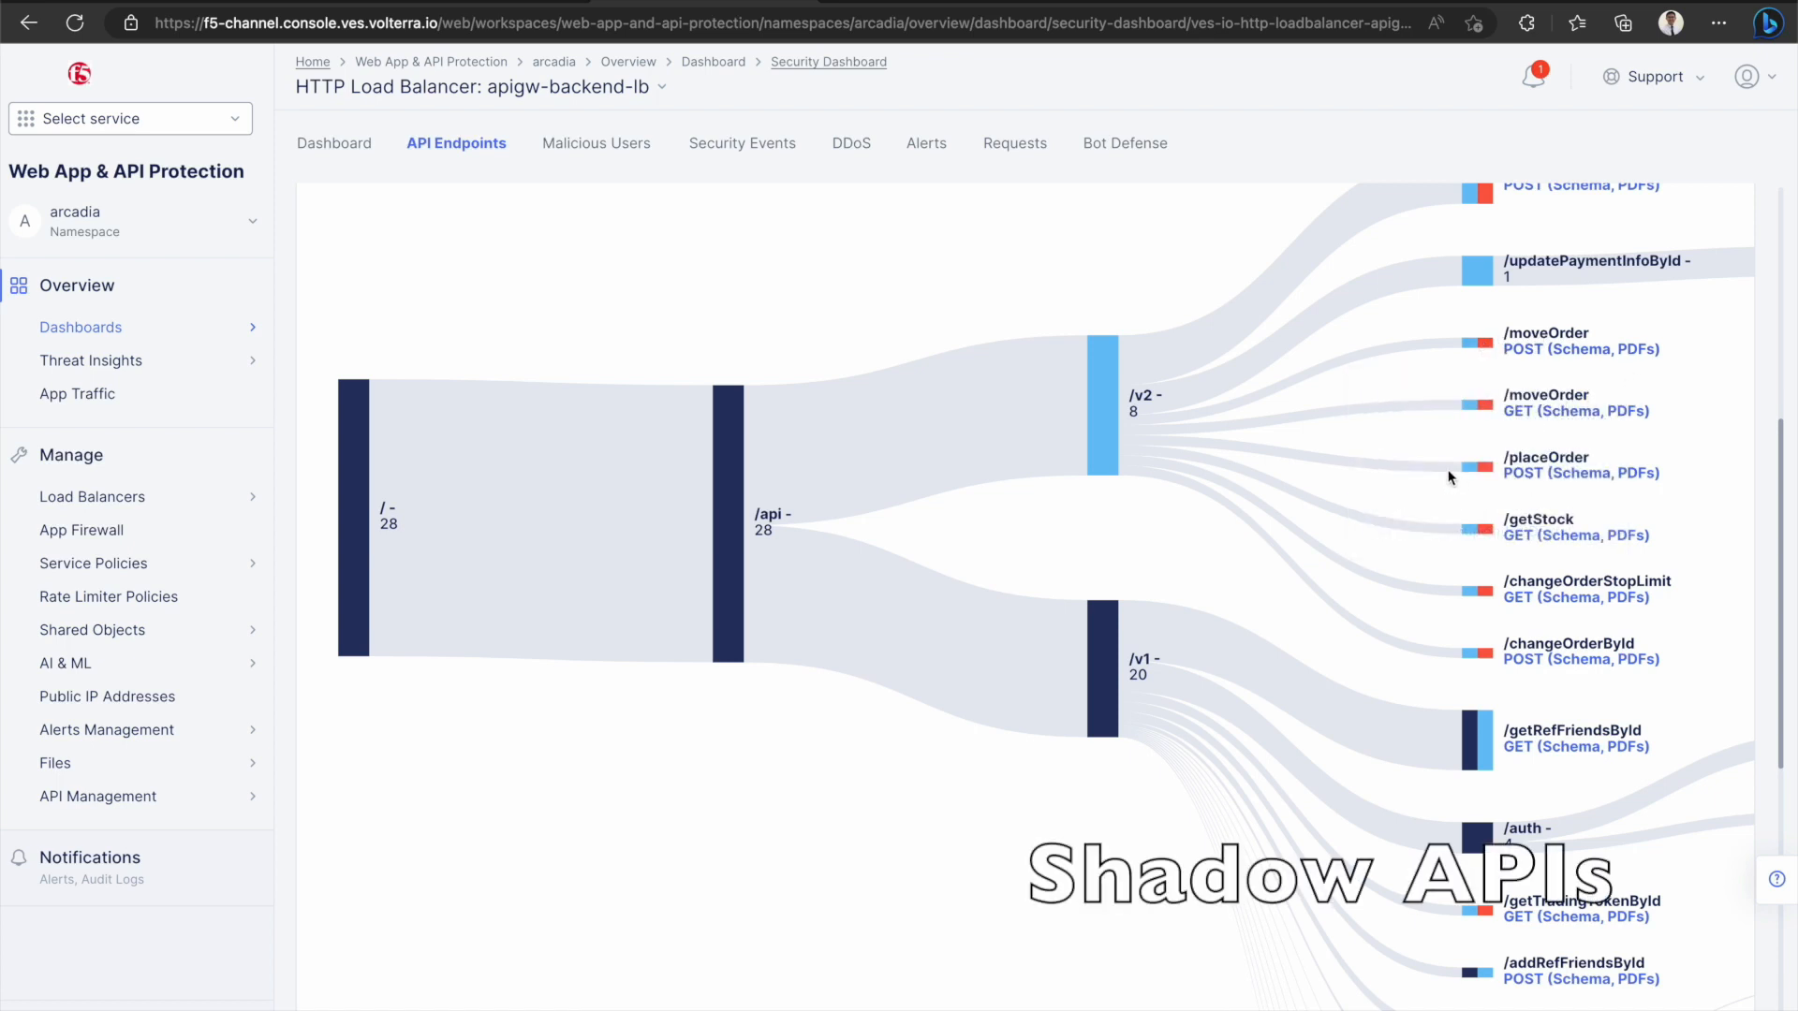
click(1477, 343)
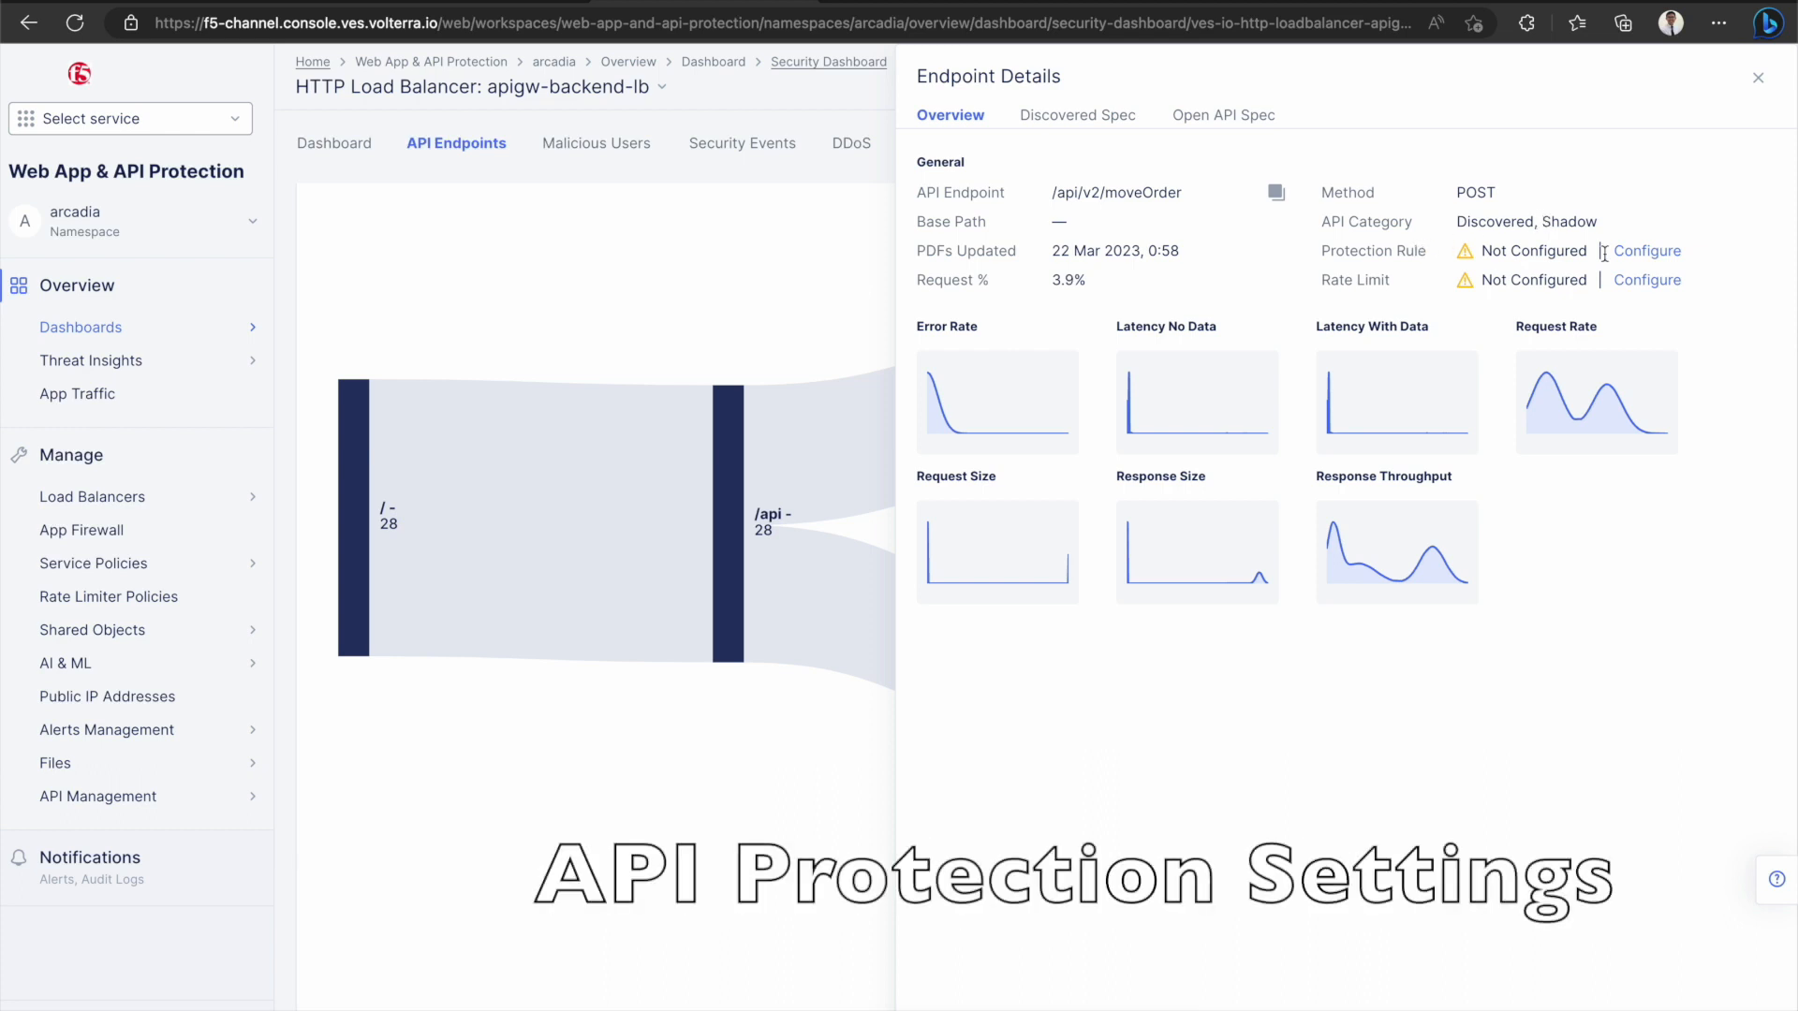
- Inspect the protection rule form for POST /api/v2/moveOrder, including the API endpoint's advanced fields, and discard the rule
click(1672, 259)
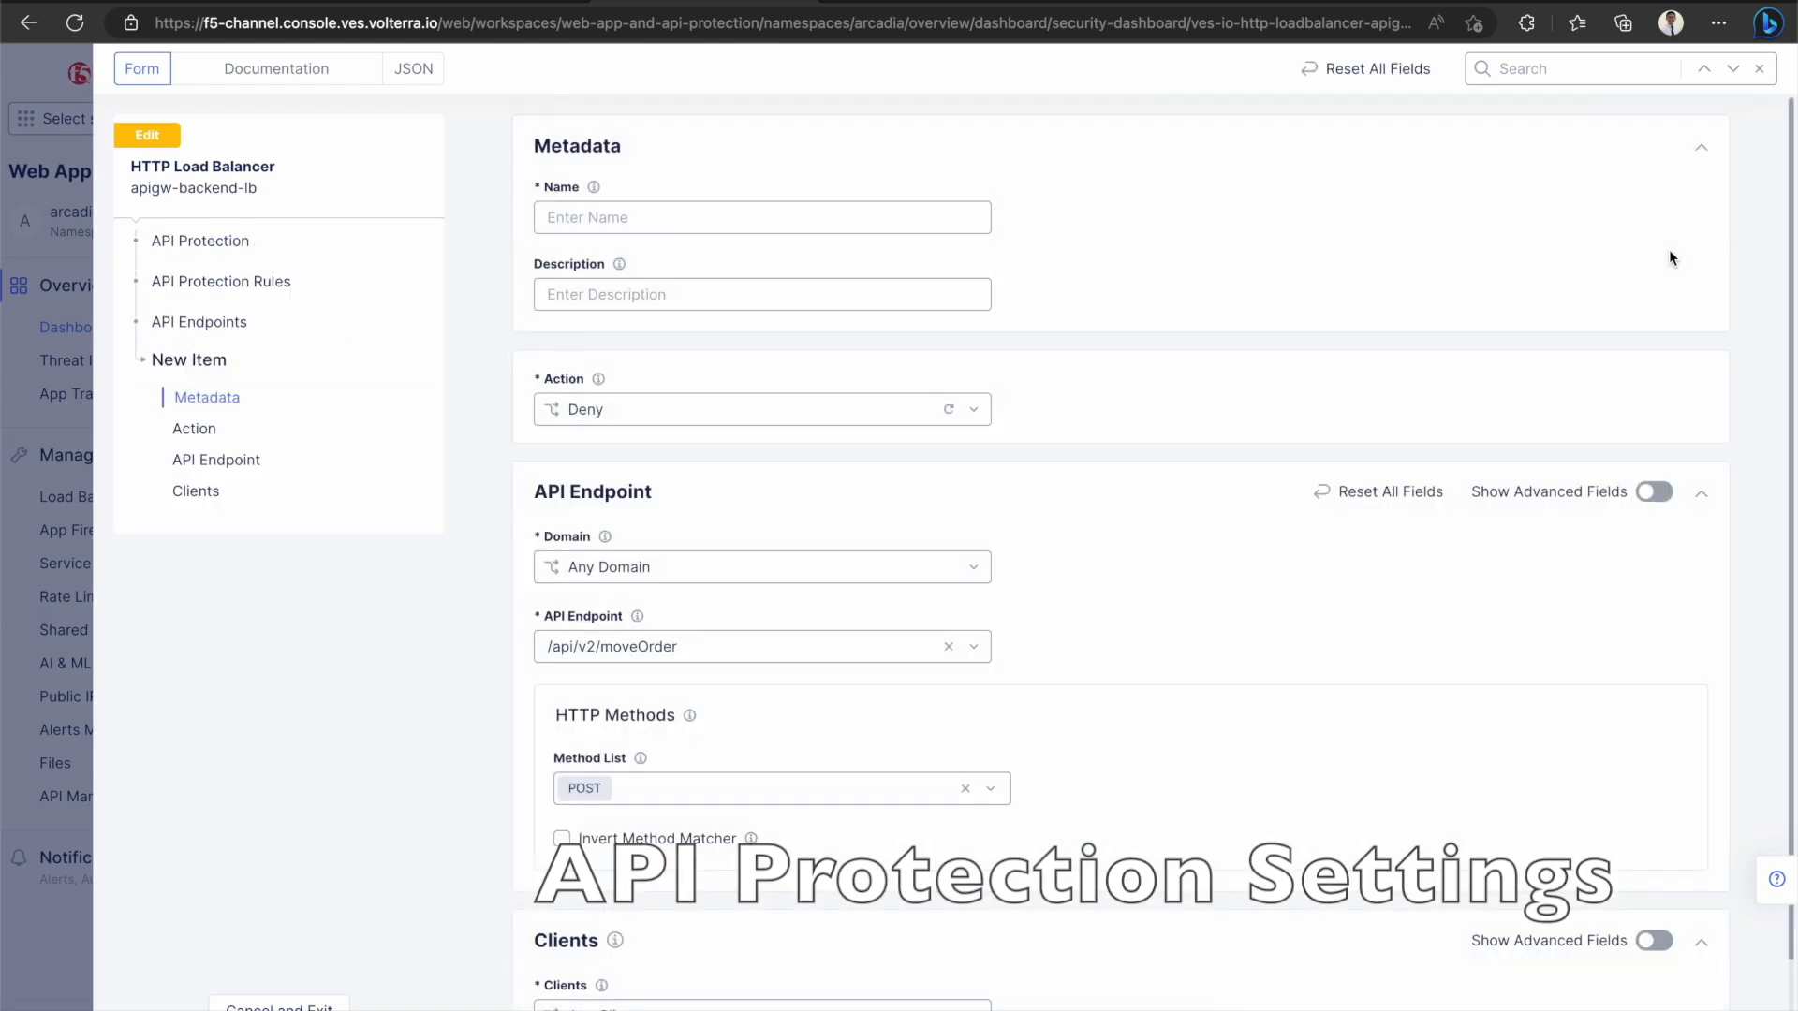
click(1655, 491)
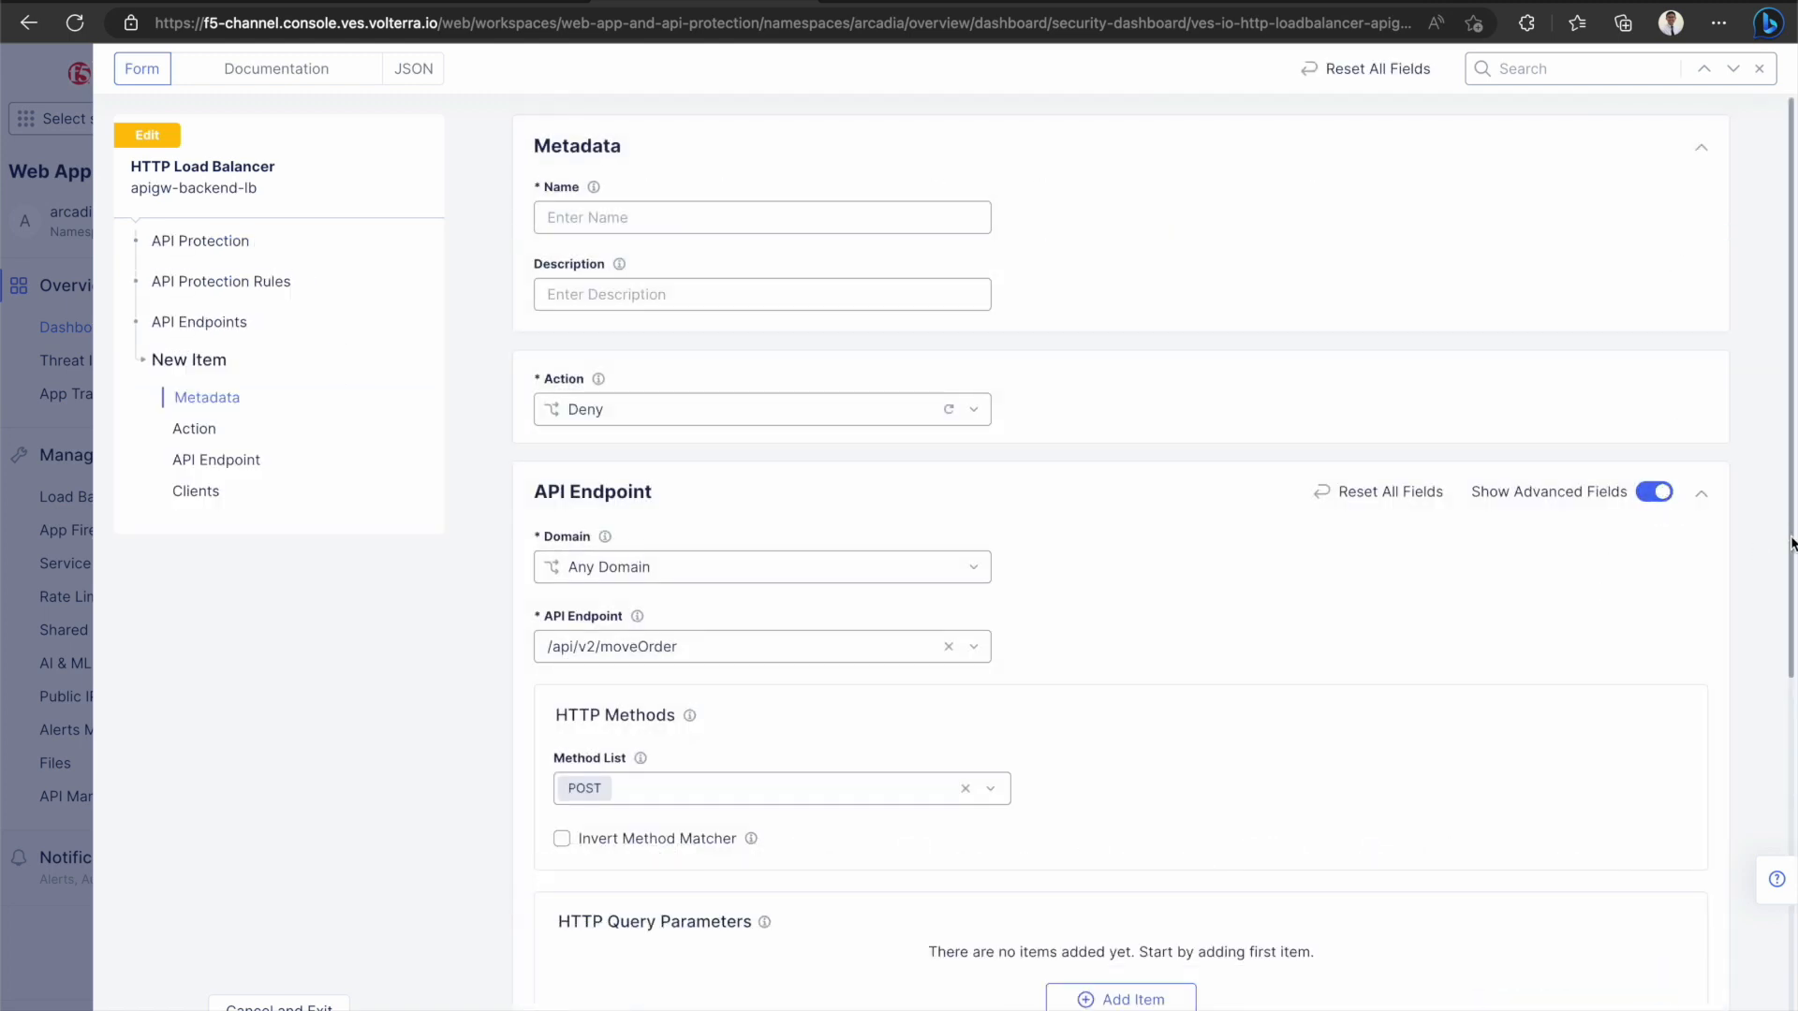
drag(1790, 543, 1785, 828)
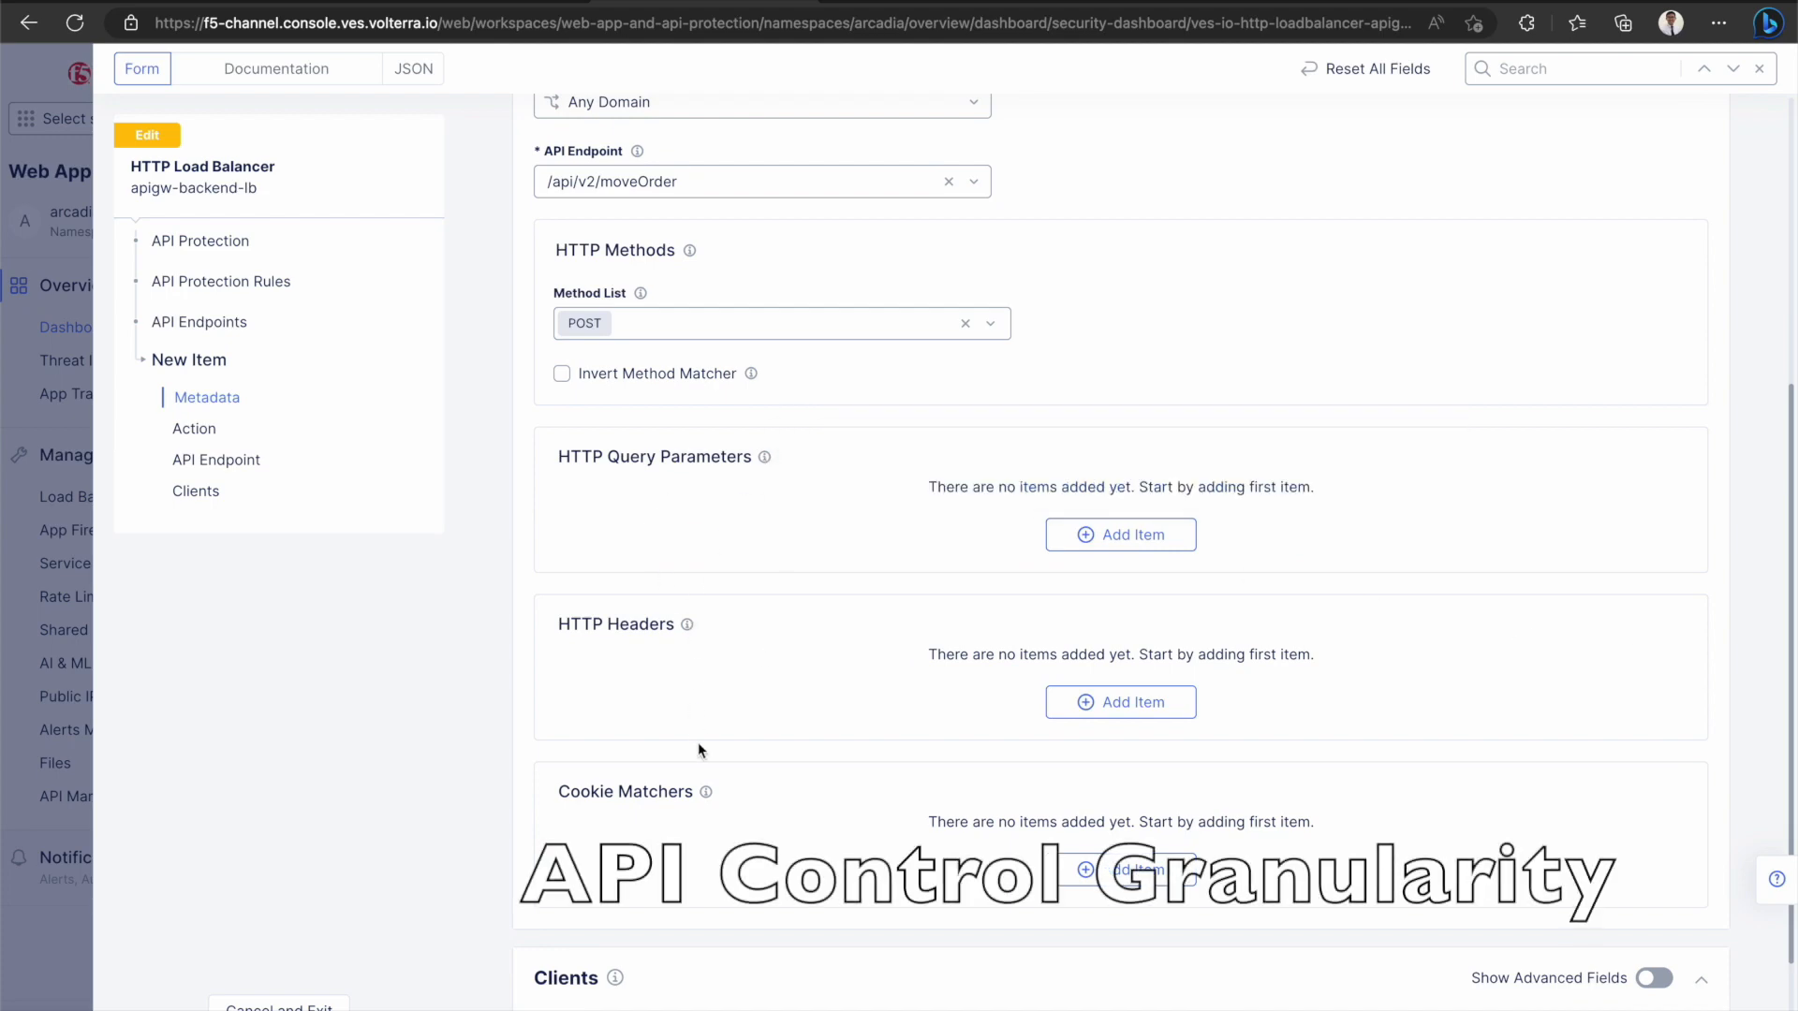
click(279, 1004)
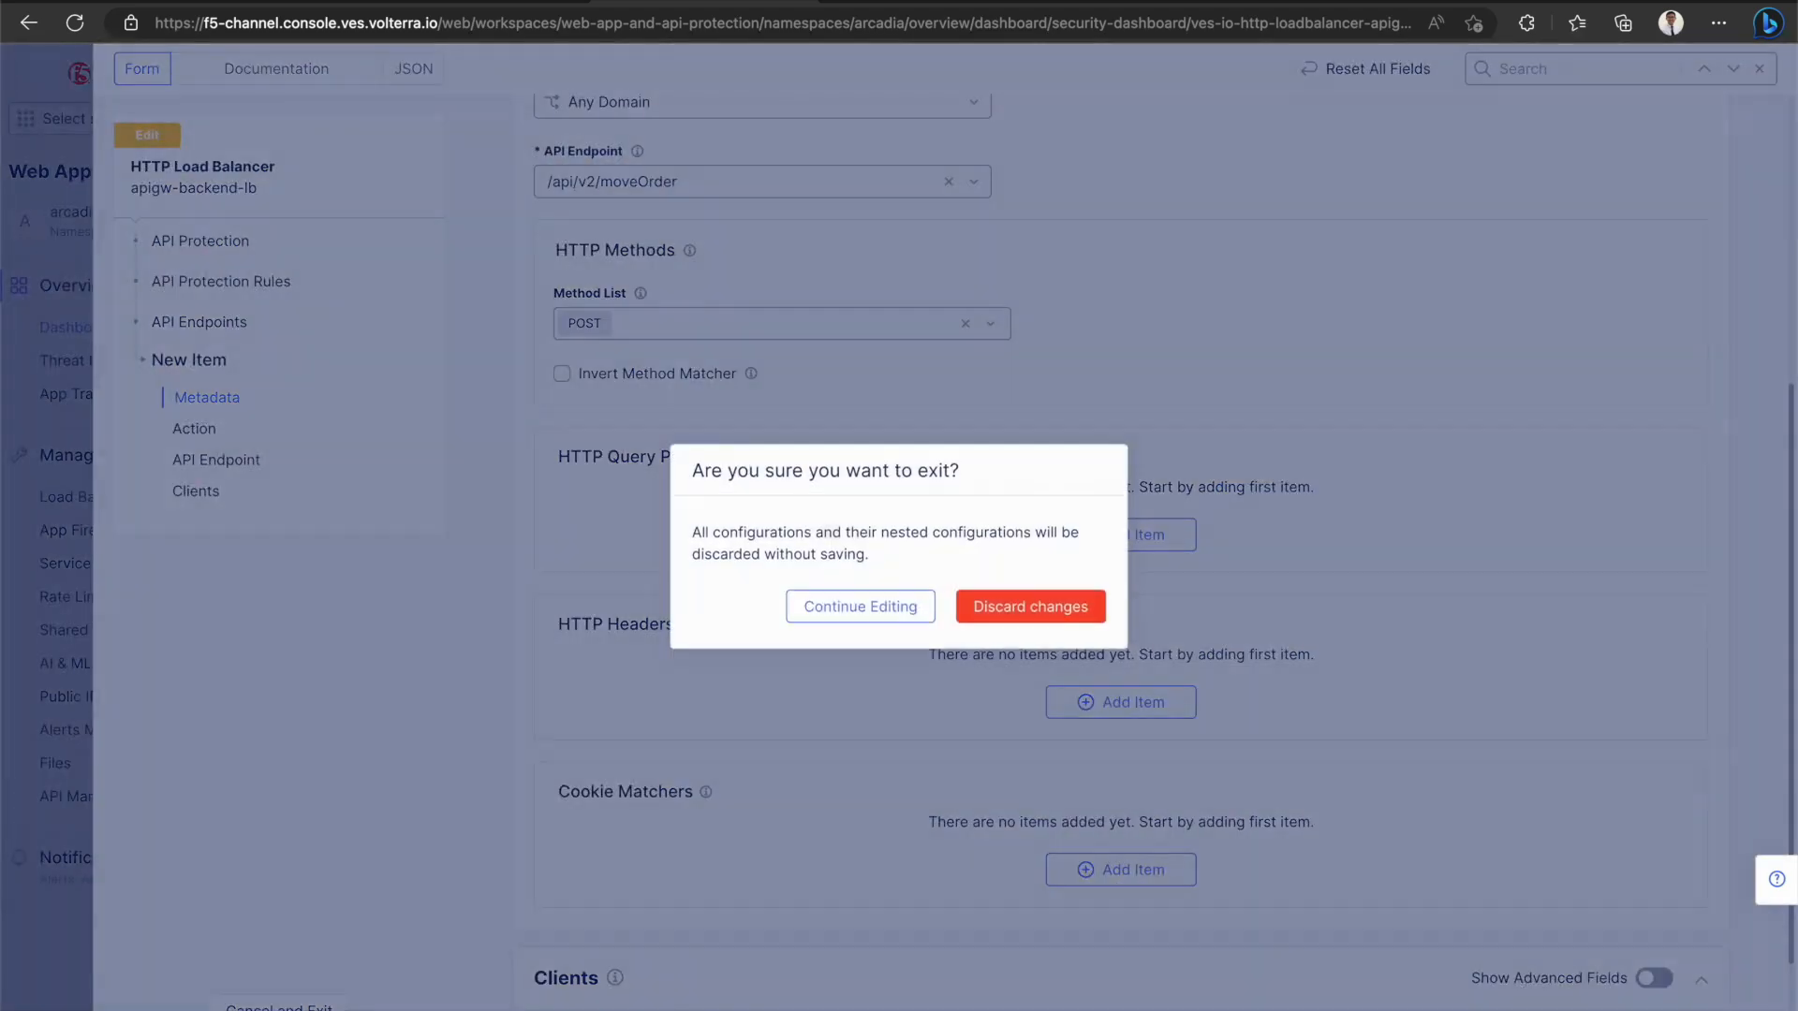
click(1049, 609)
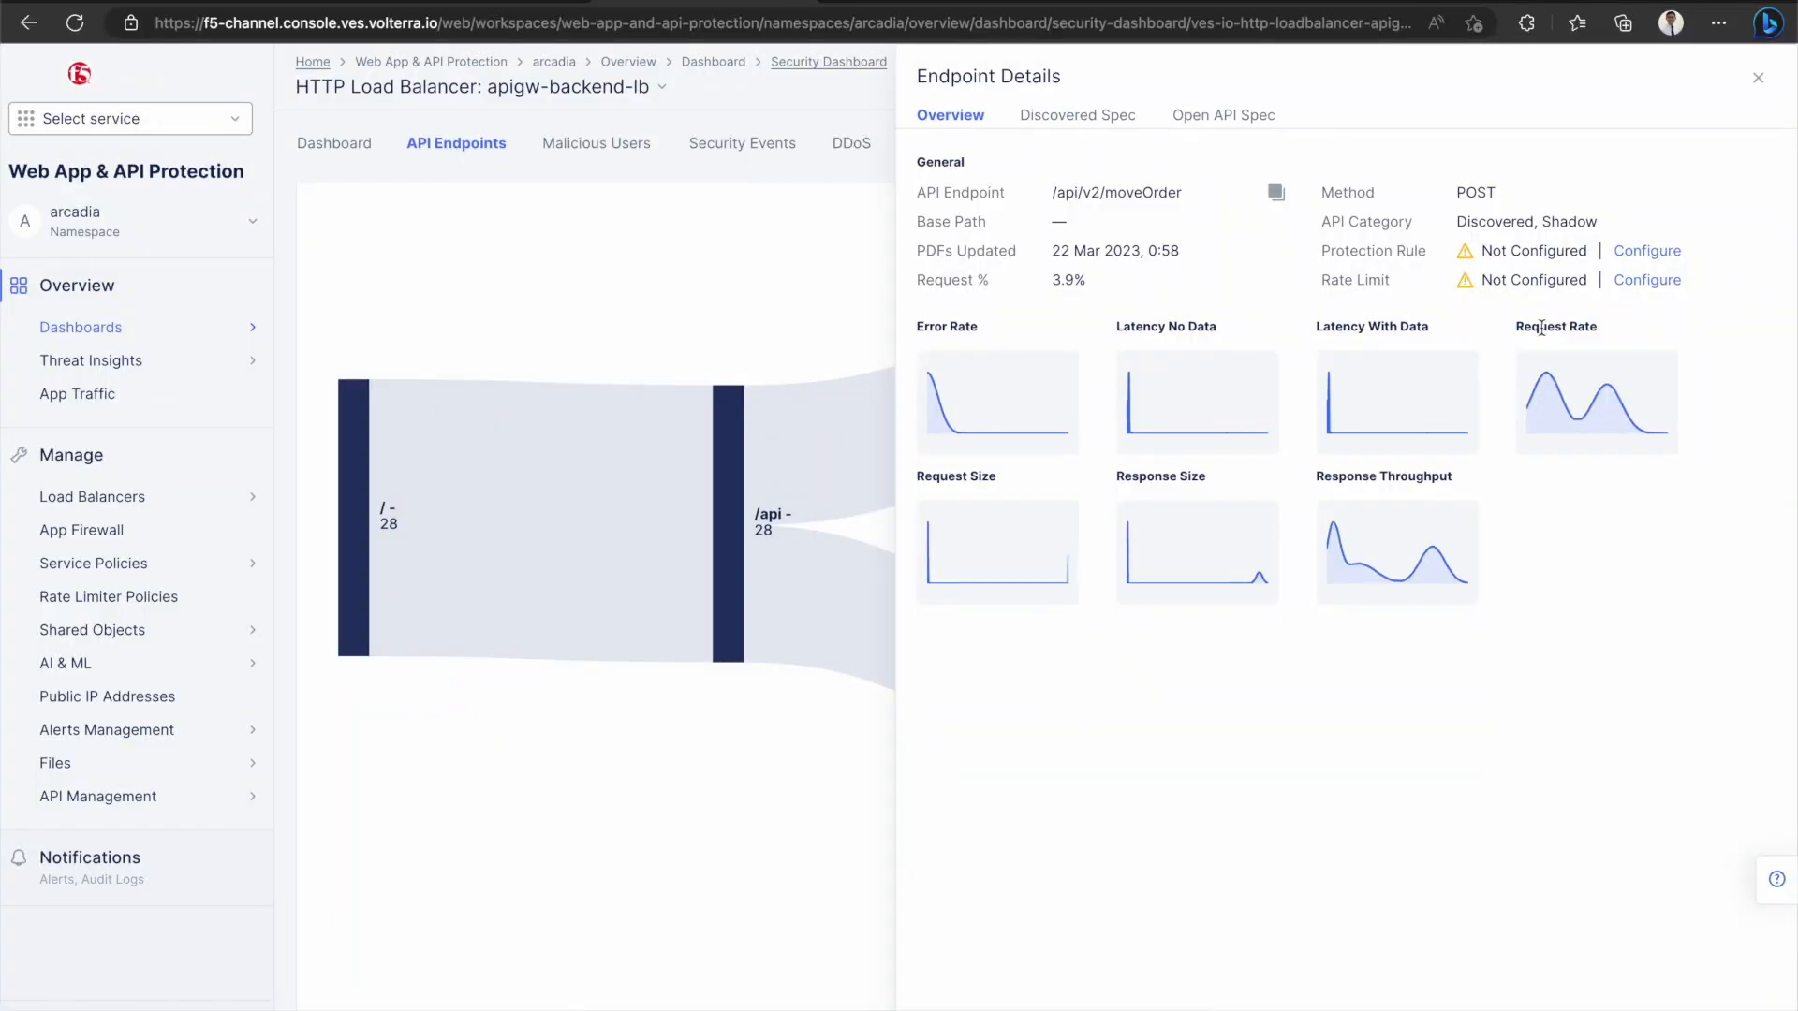
- Inspect the rate limit form for POST /api/v2/moveOrder, discard it, and close the endpoint details after checking the performance charts
click(1652, 282)
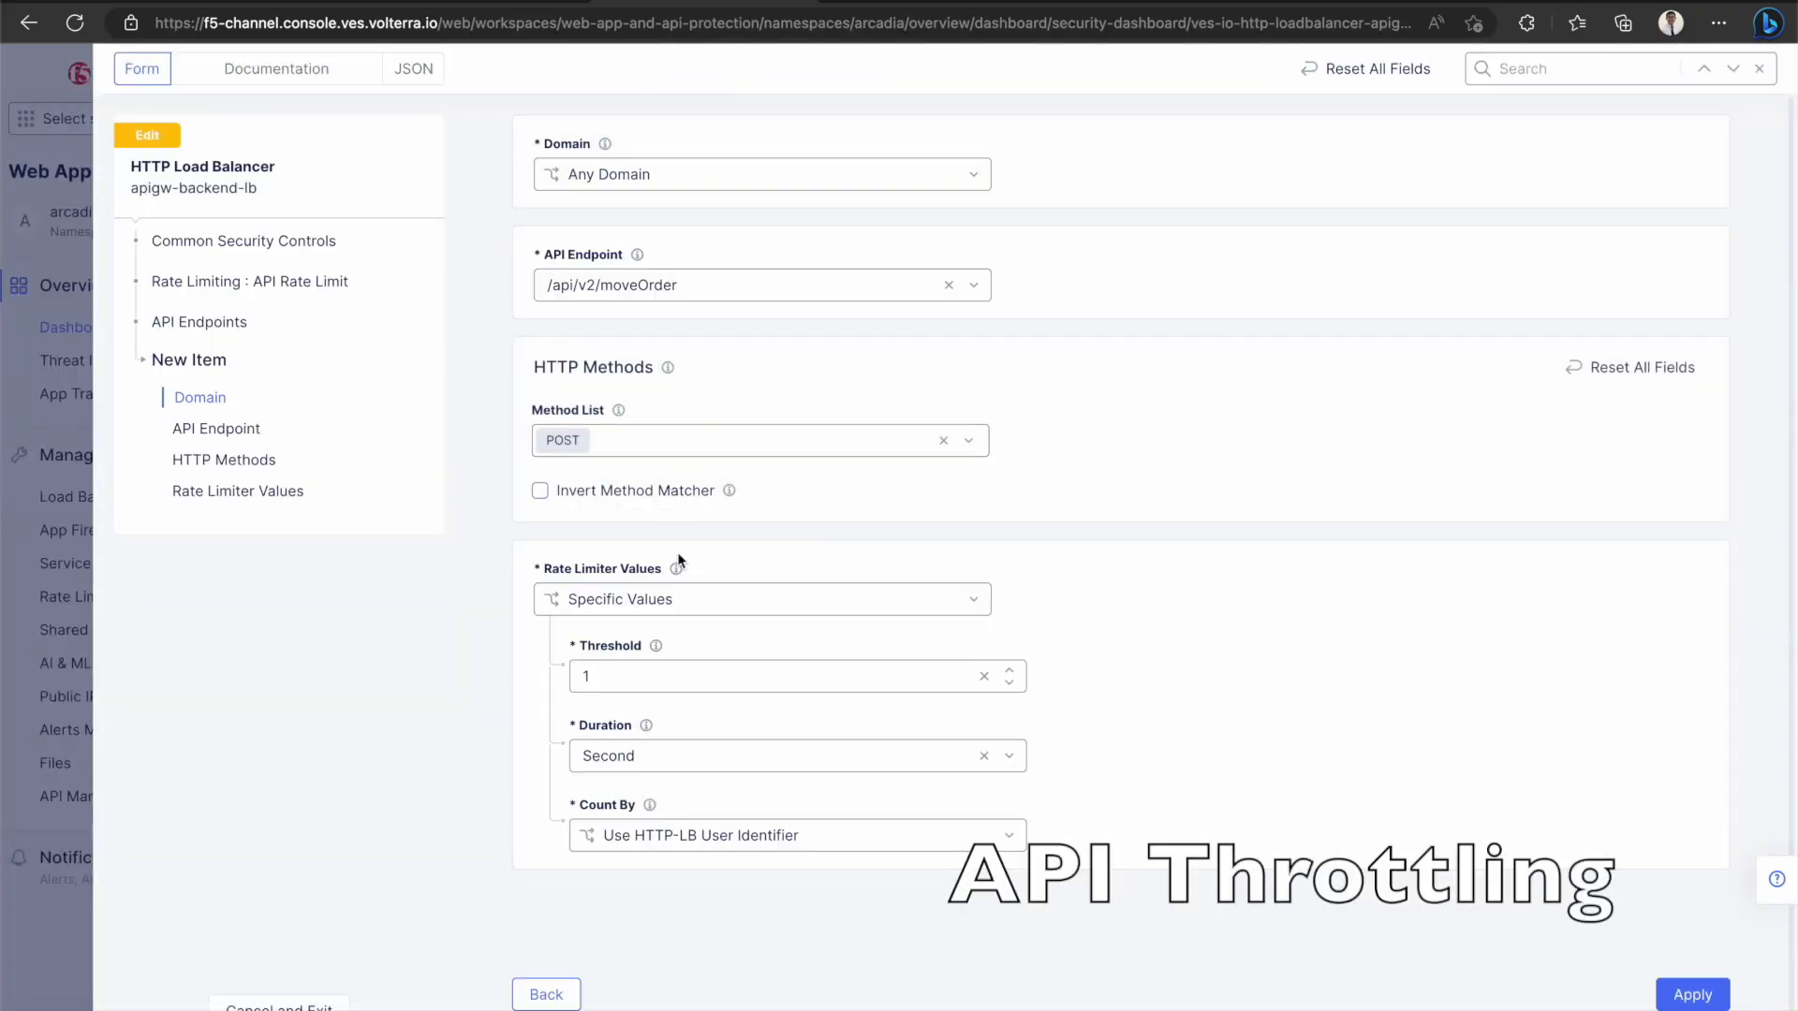
mouse_move(675, 571)
click(279, 1007)
click(1072, 613)
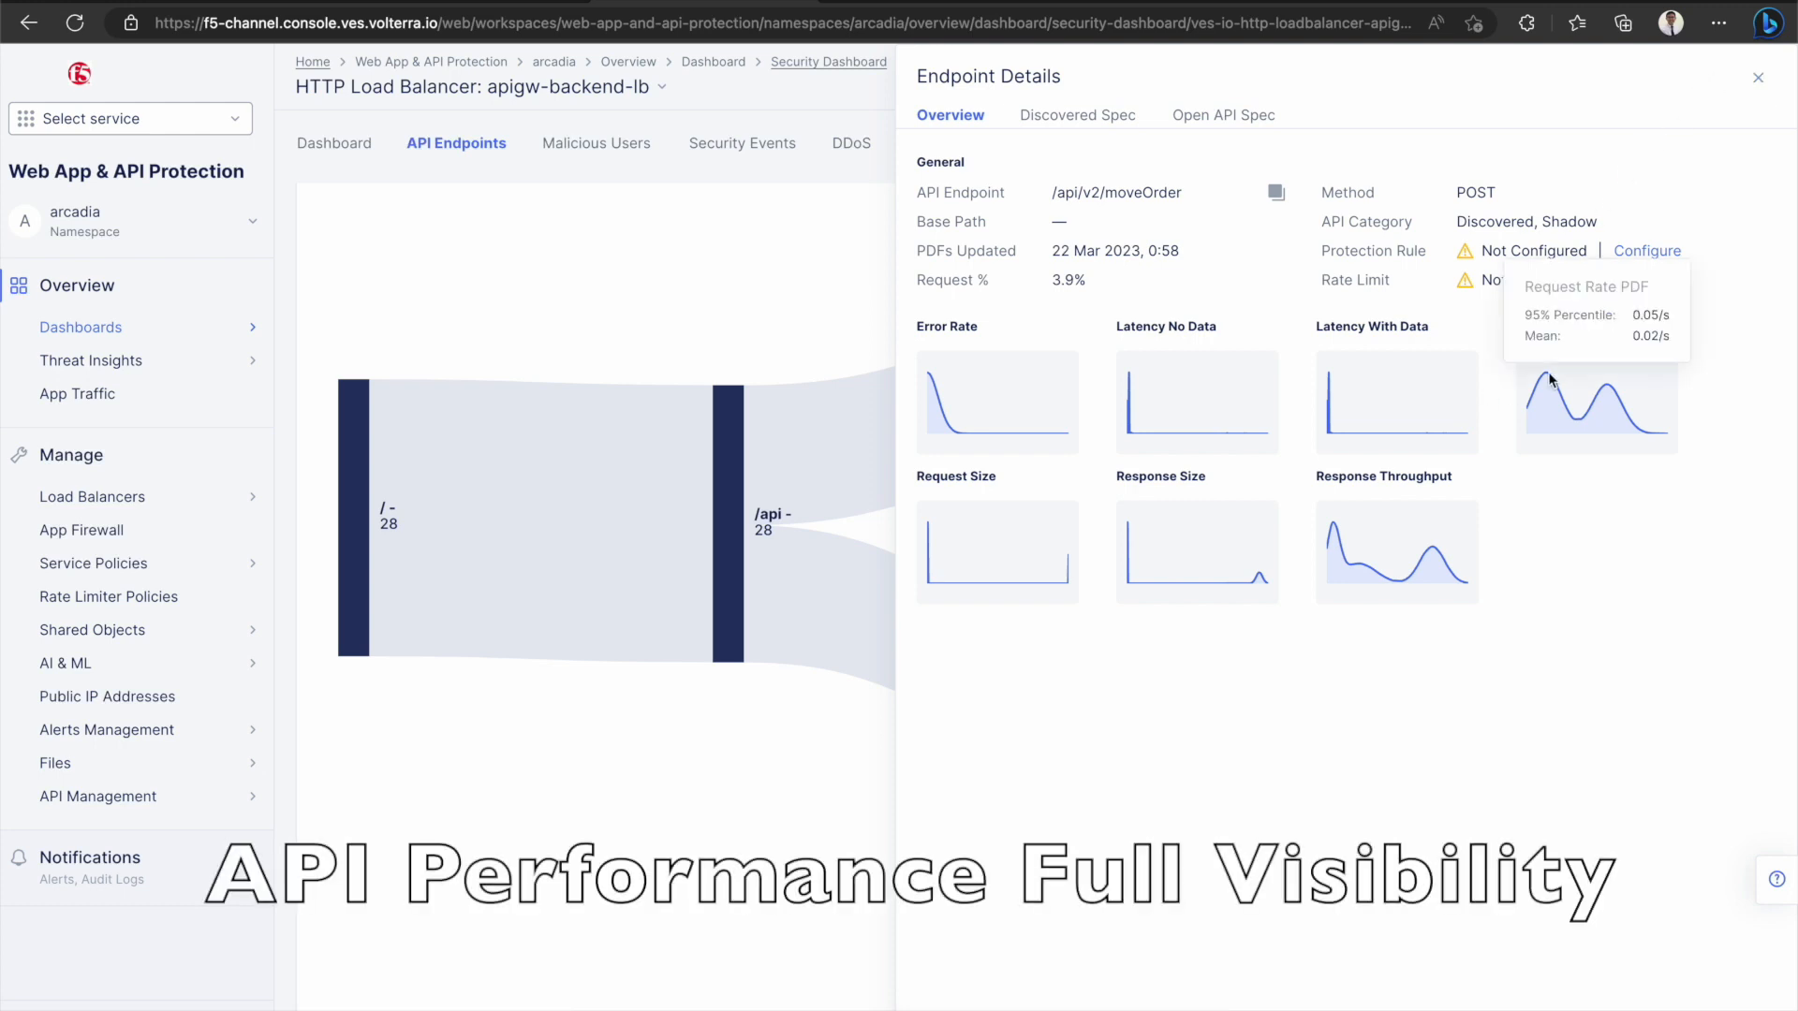
mouse_move(1432, 401)
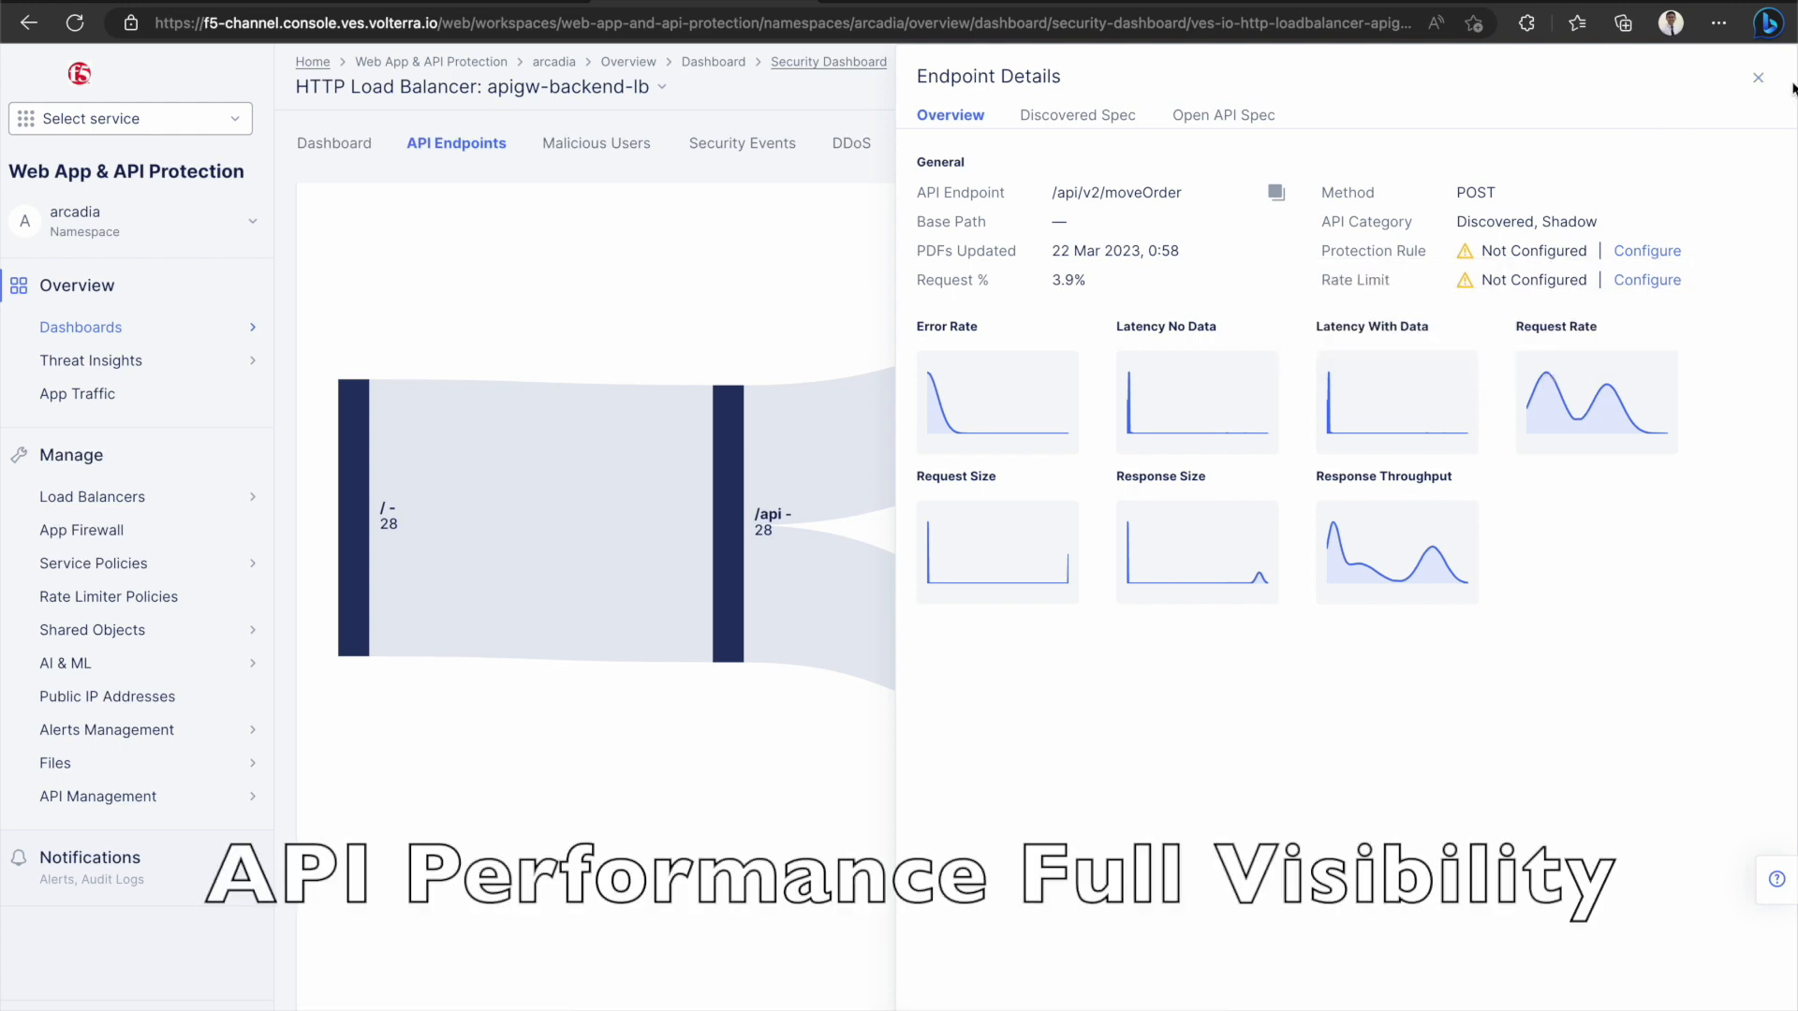
click(1758, 81)
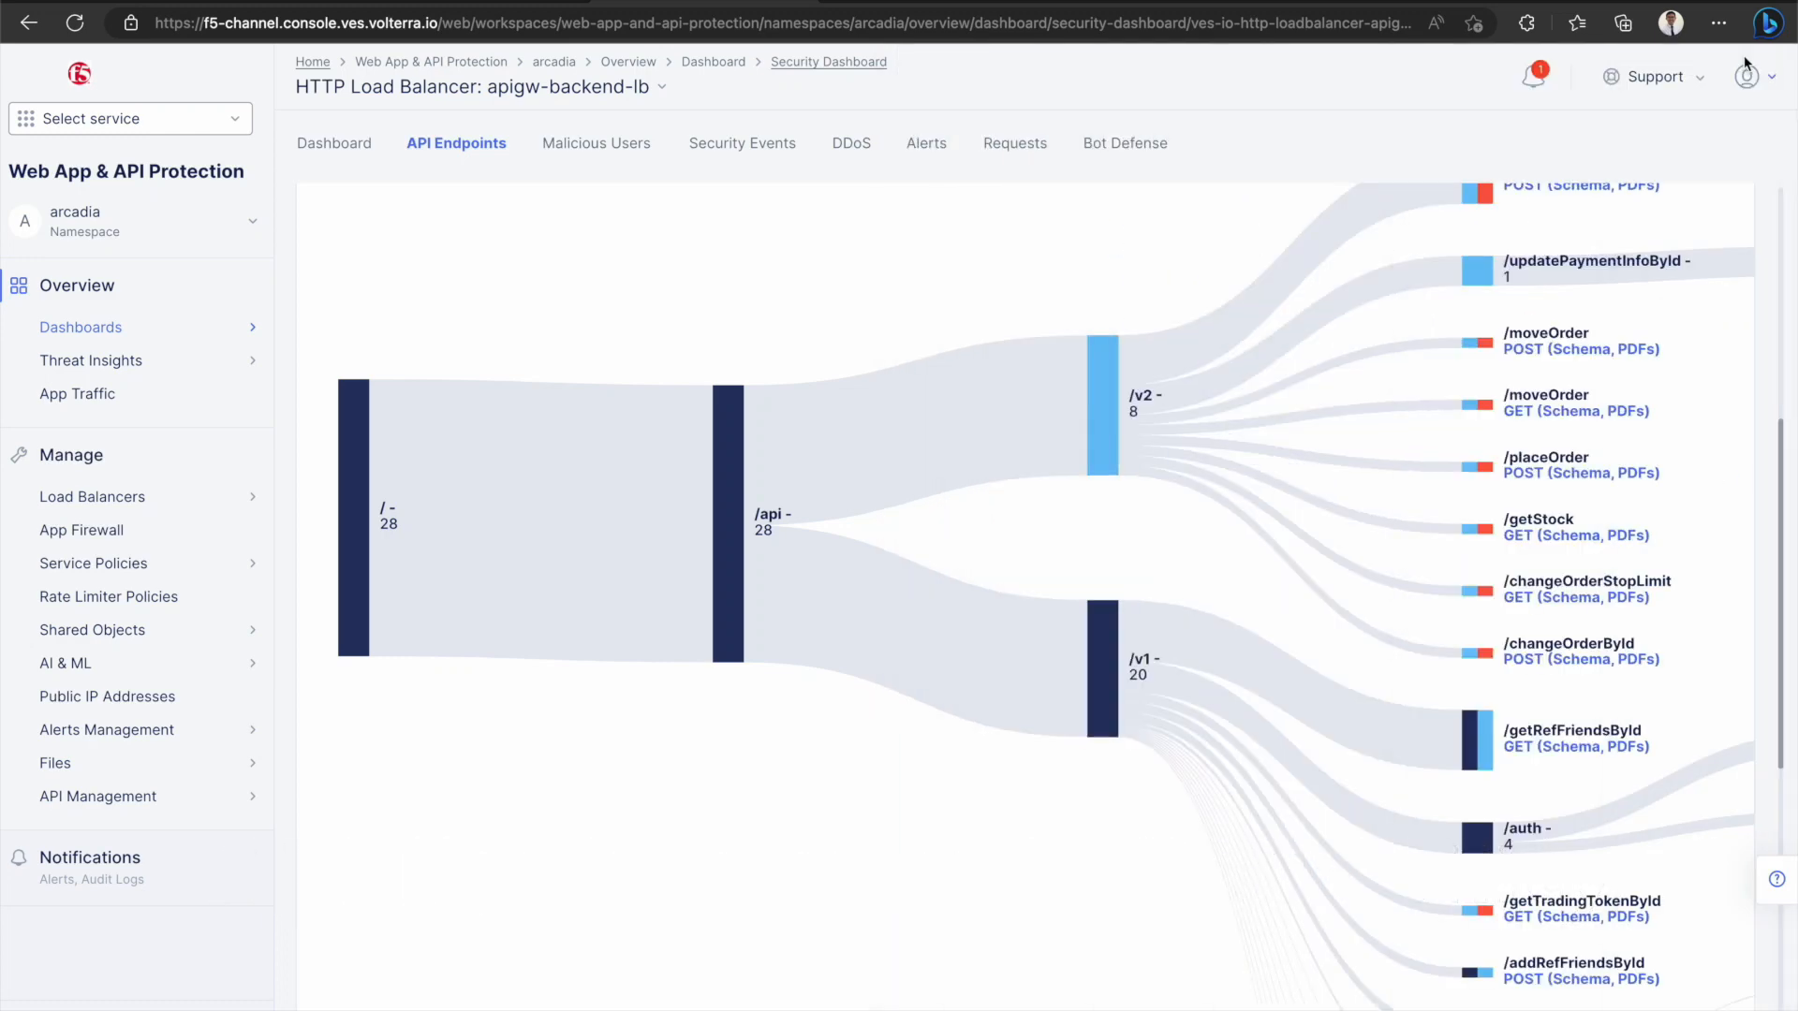
- Show the API endpoints as a table filtered to the Shadow category and review their sensitive data and threat levels
drag(1784, 513, 1788, 332)
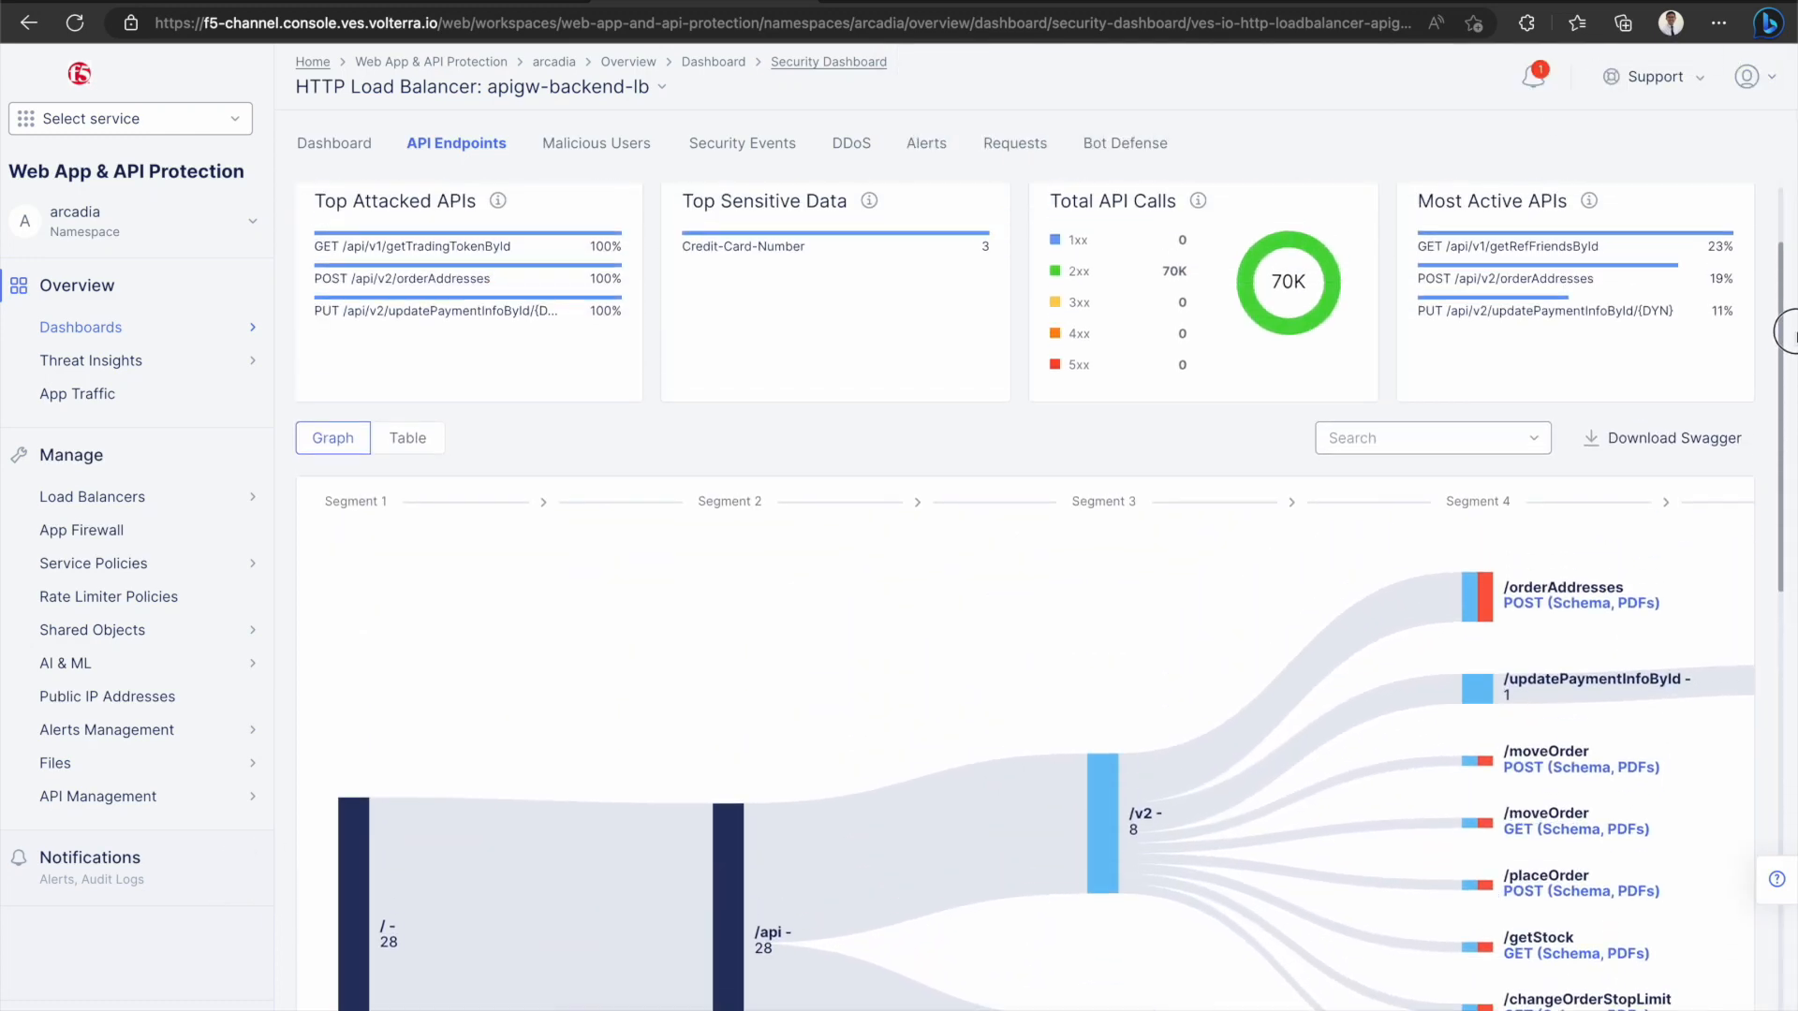
click(420, 440)
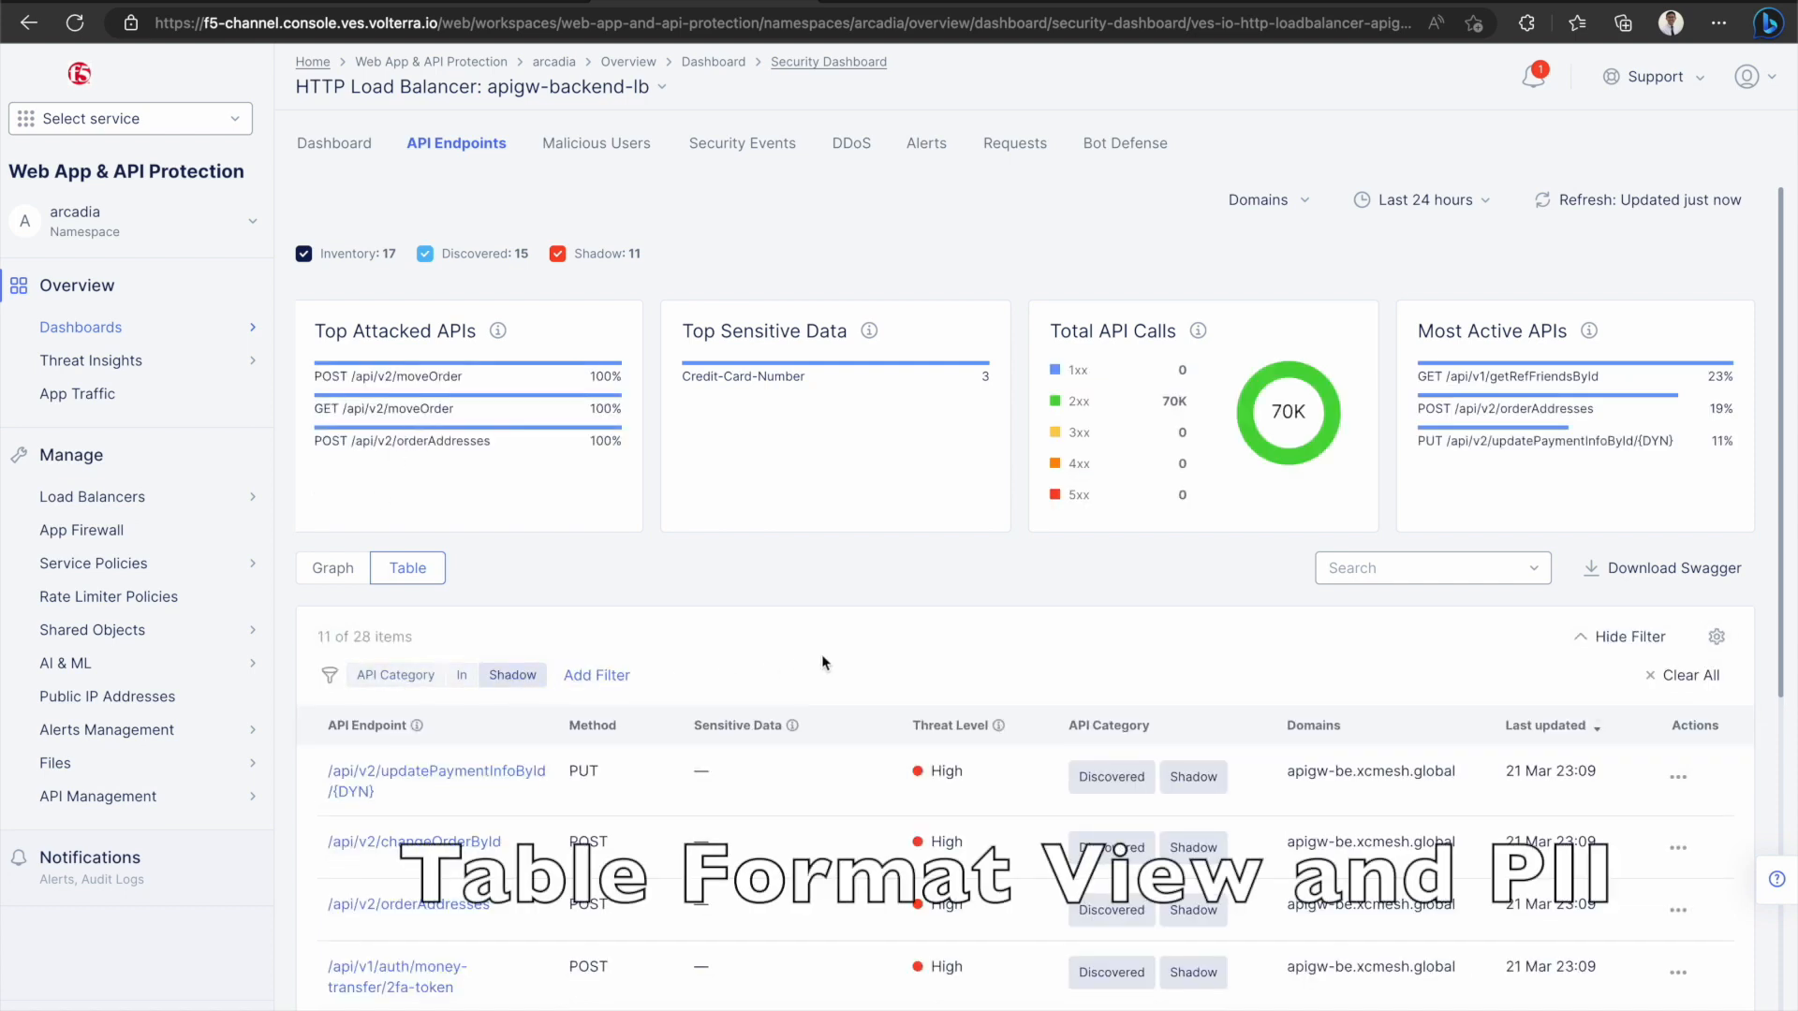
drag(1781, 671, 1774, 909)
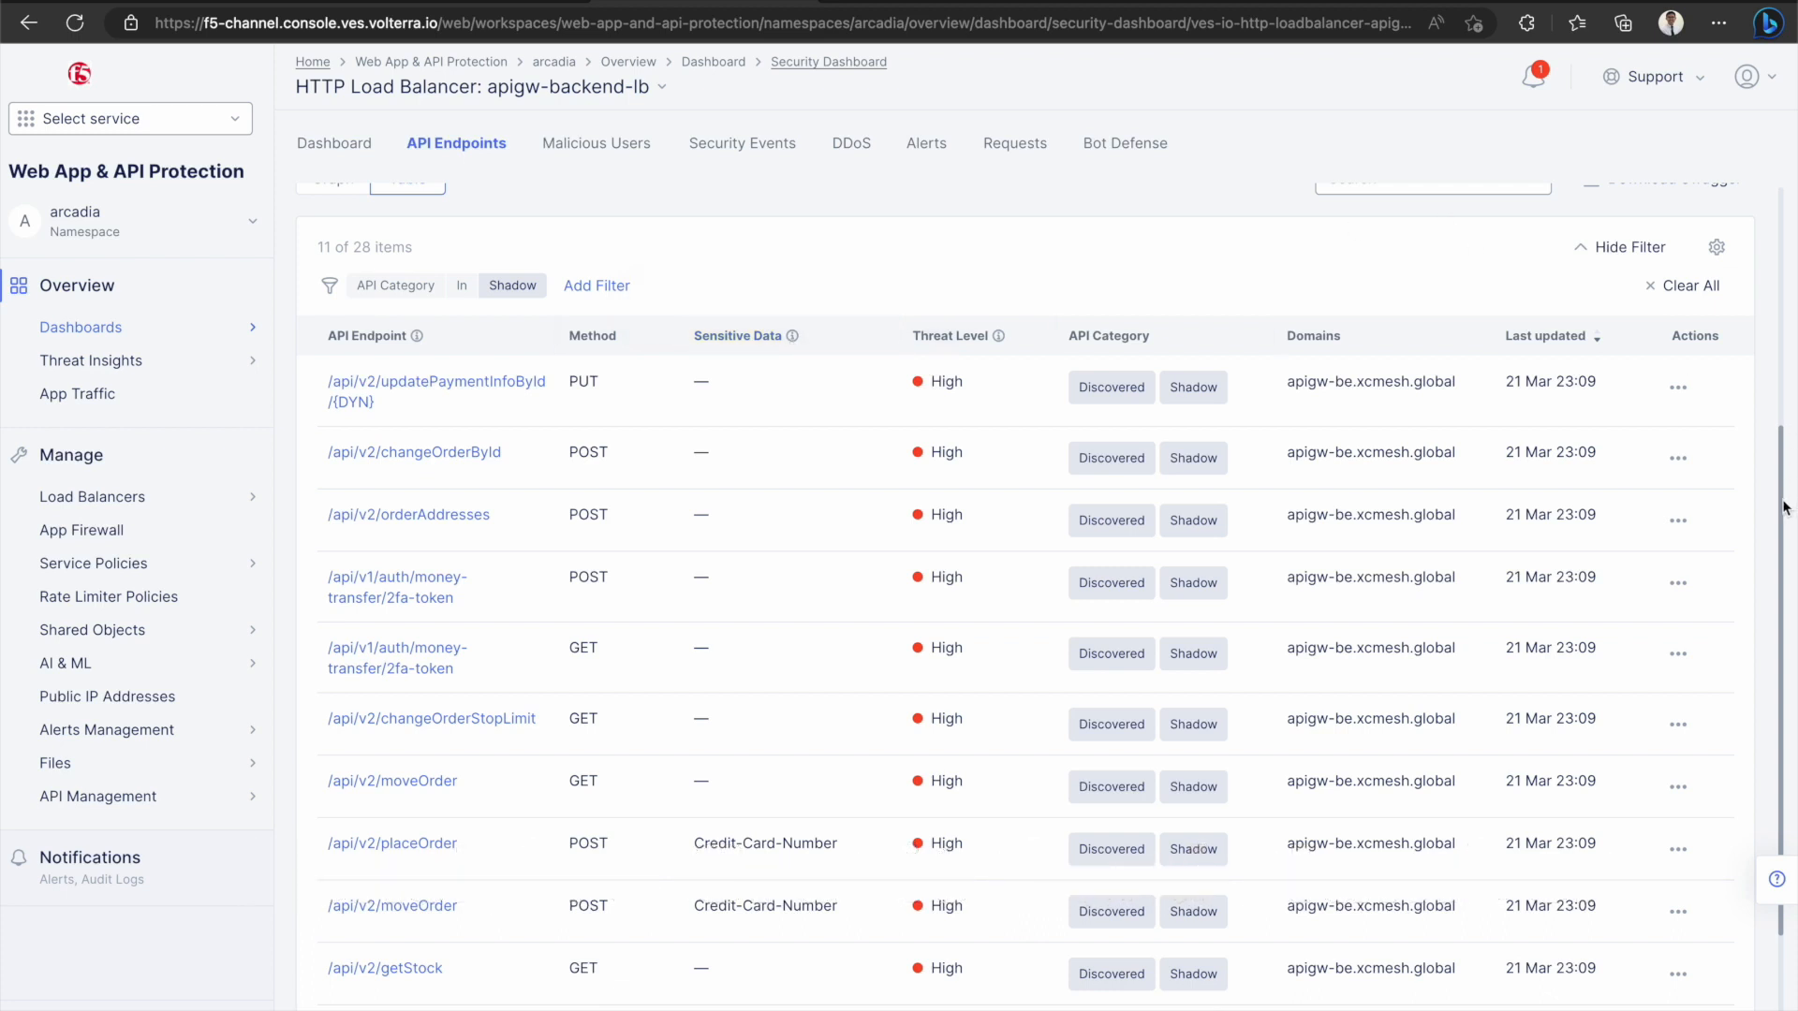
- Download the Swagger definition of the apigw-backend-lb endpoints and open the folder containing the ZIP file
drag(1784, 506, 1784, 349)
click(1706, 444)
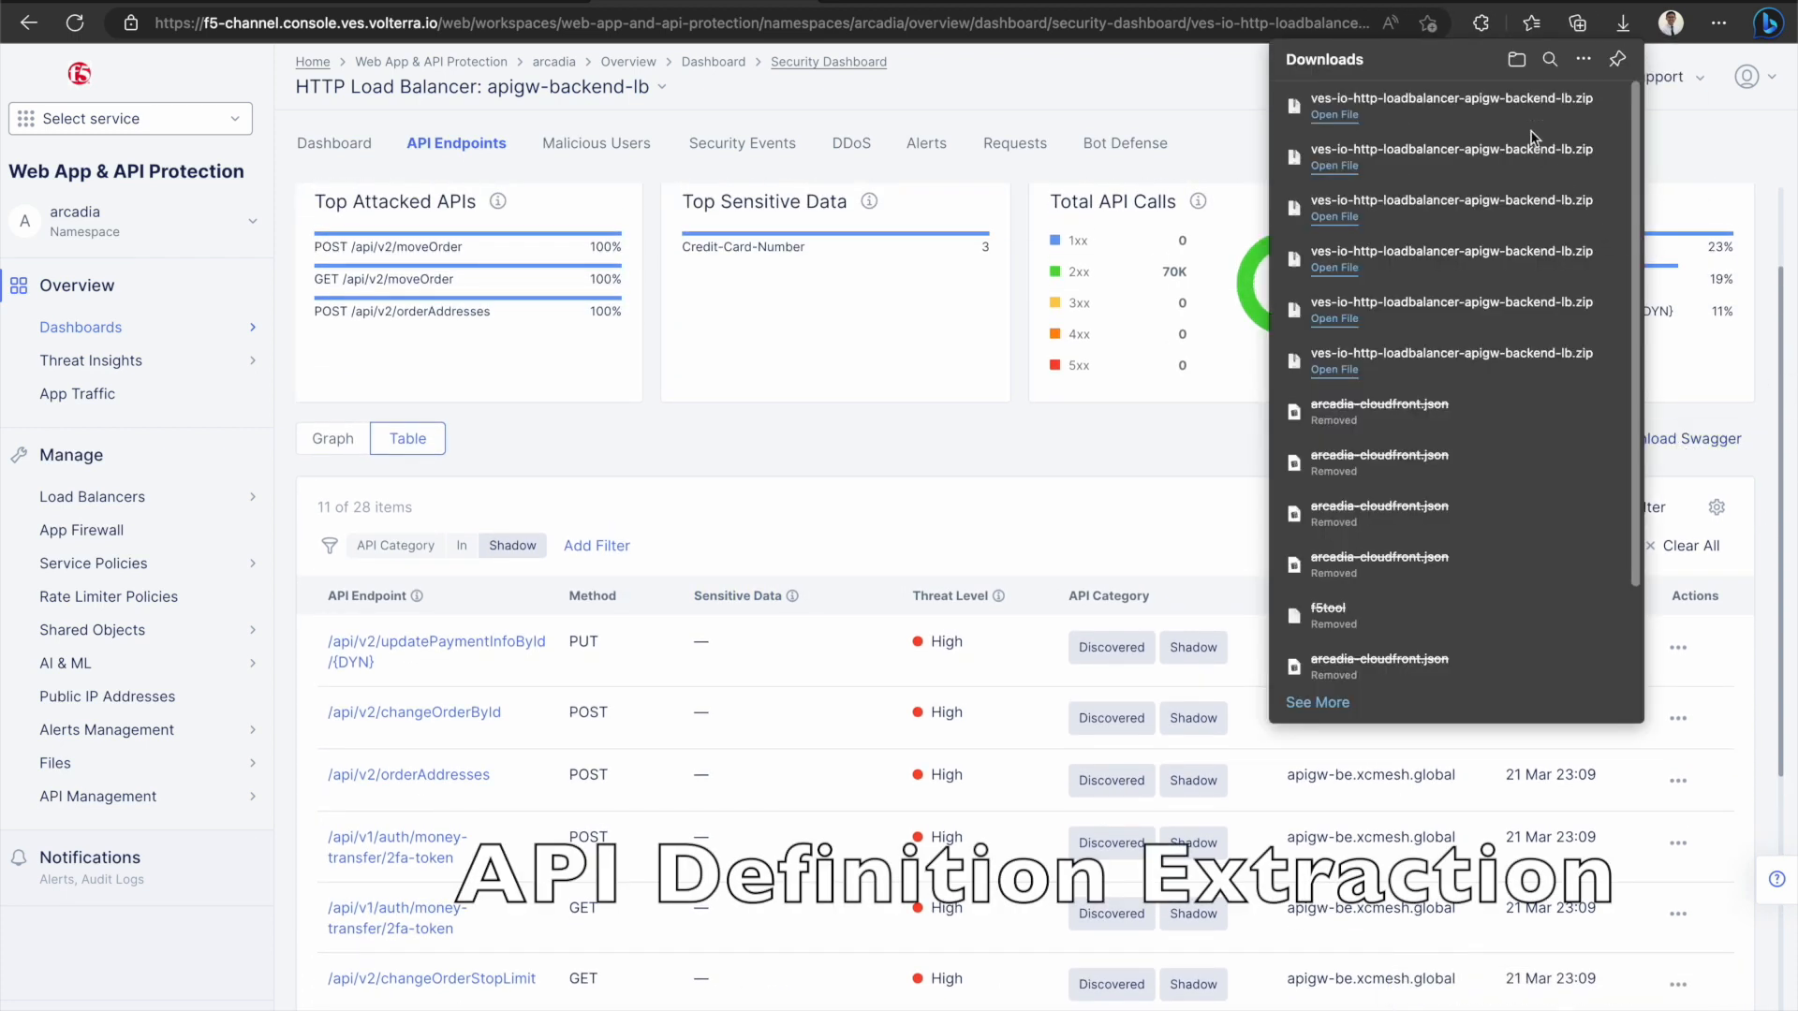
click(1519, 59)
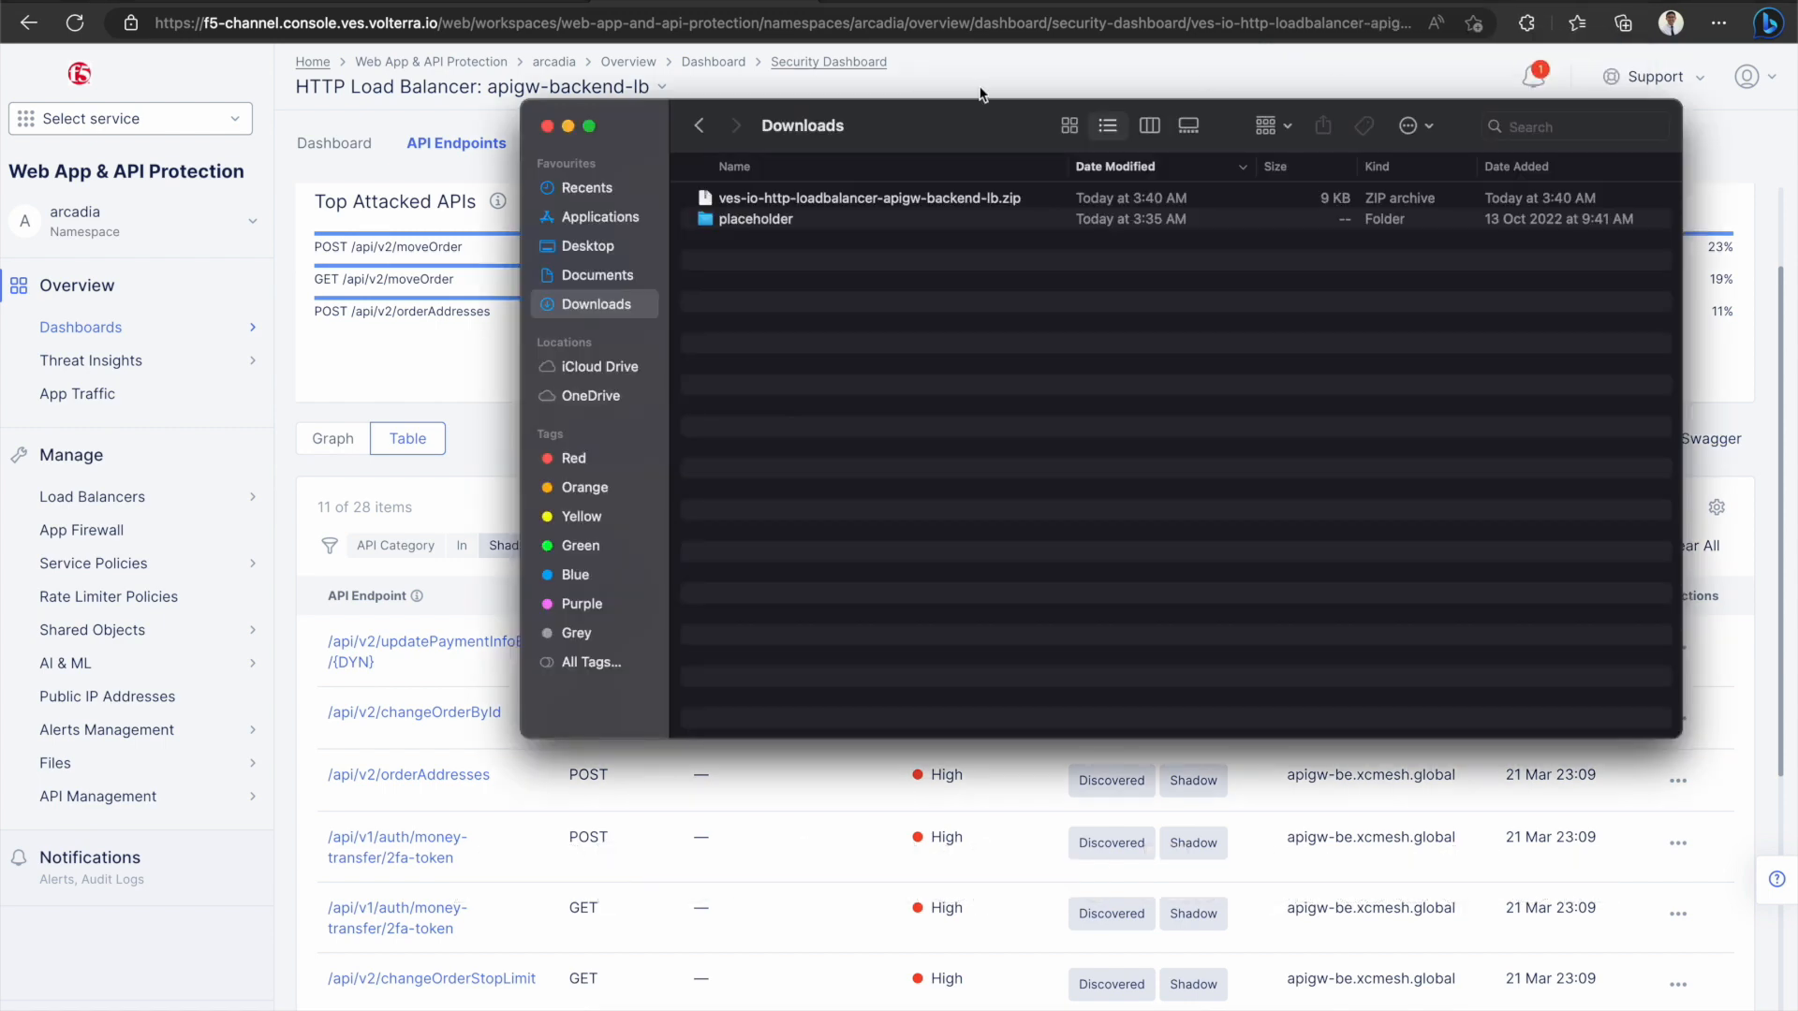
- Extract ves-io-http-loadbalancer-apigw-backend-lb.zip and open the extracted folder to view its discovery, shadow and inventory JSON files
double_click(968, 201)
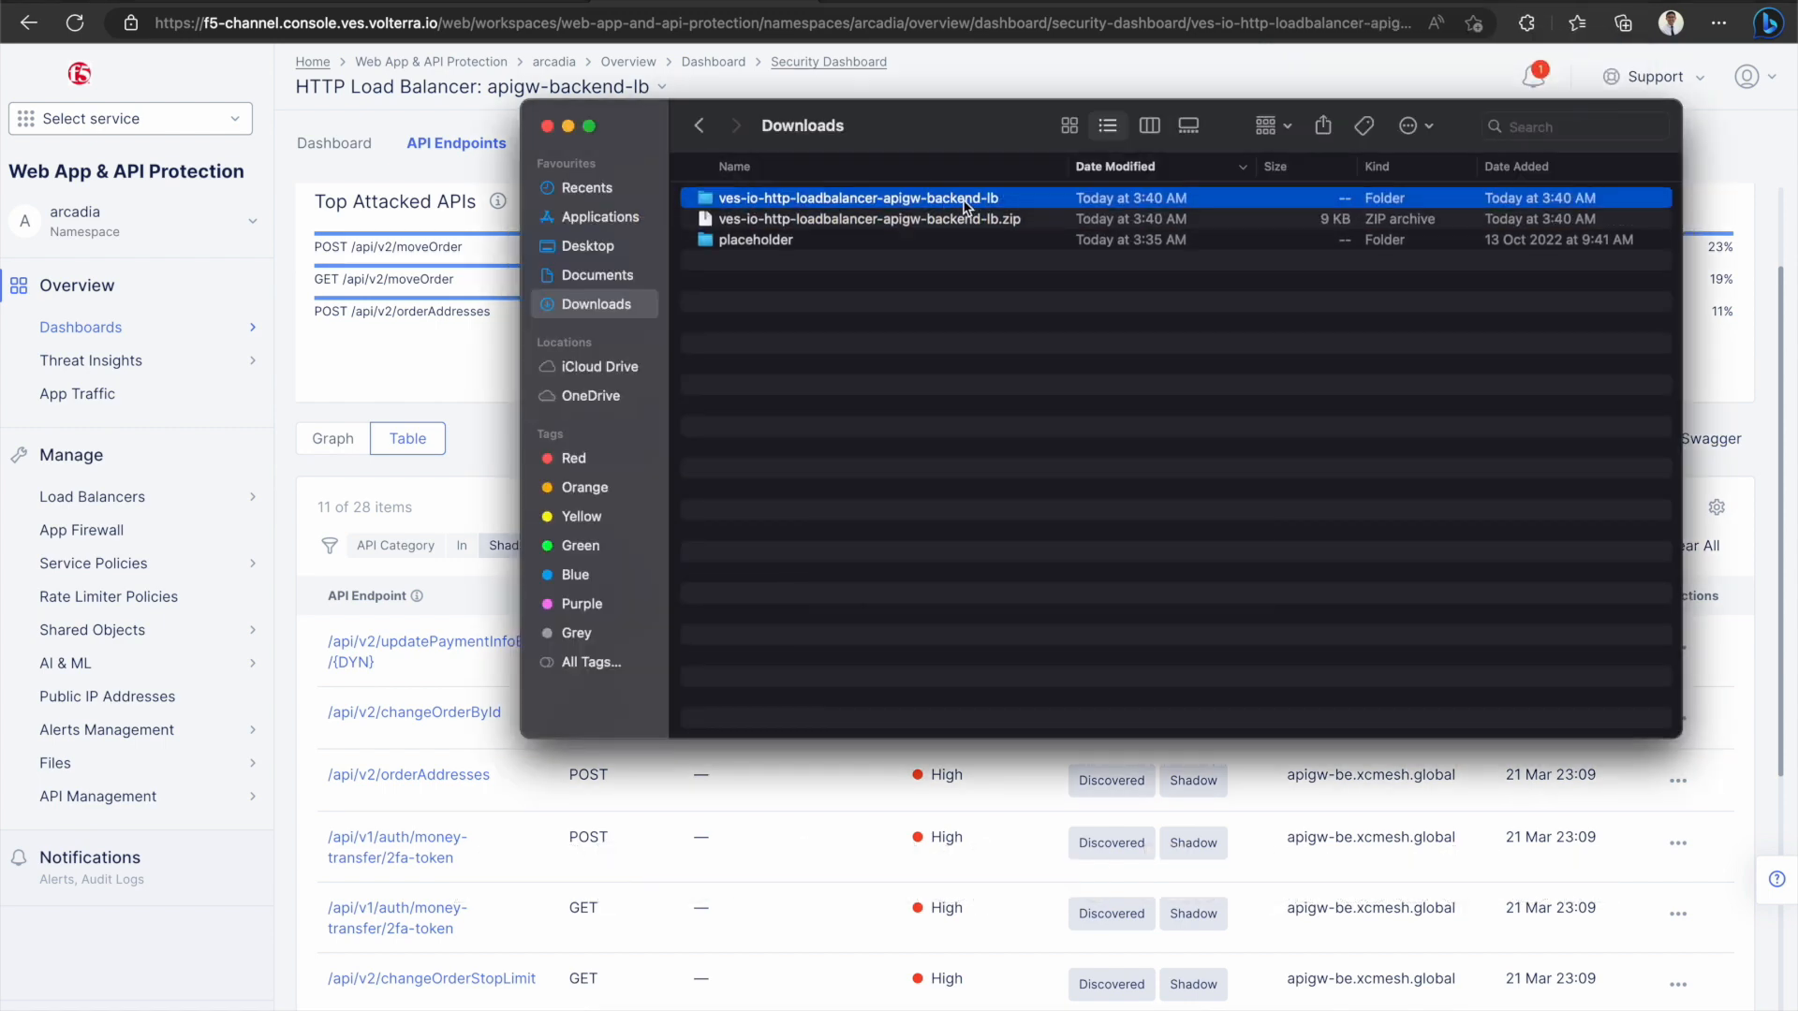
double_click(965, 201)
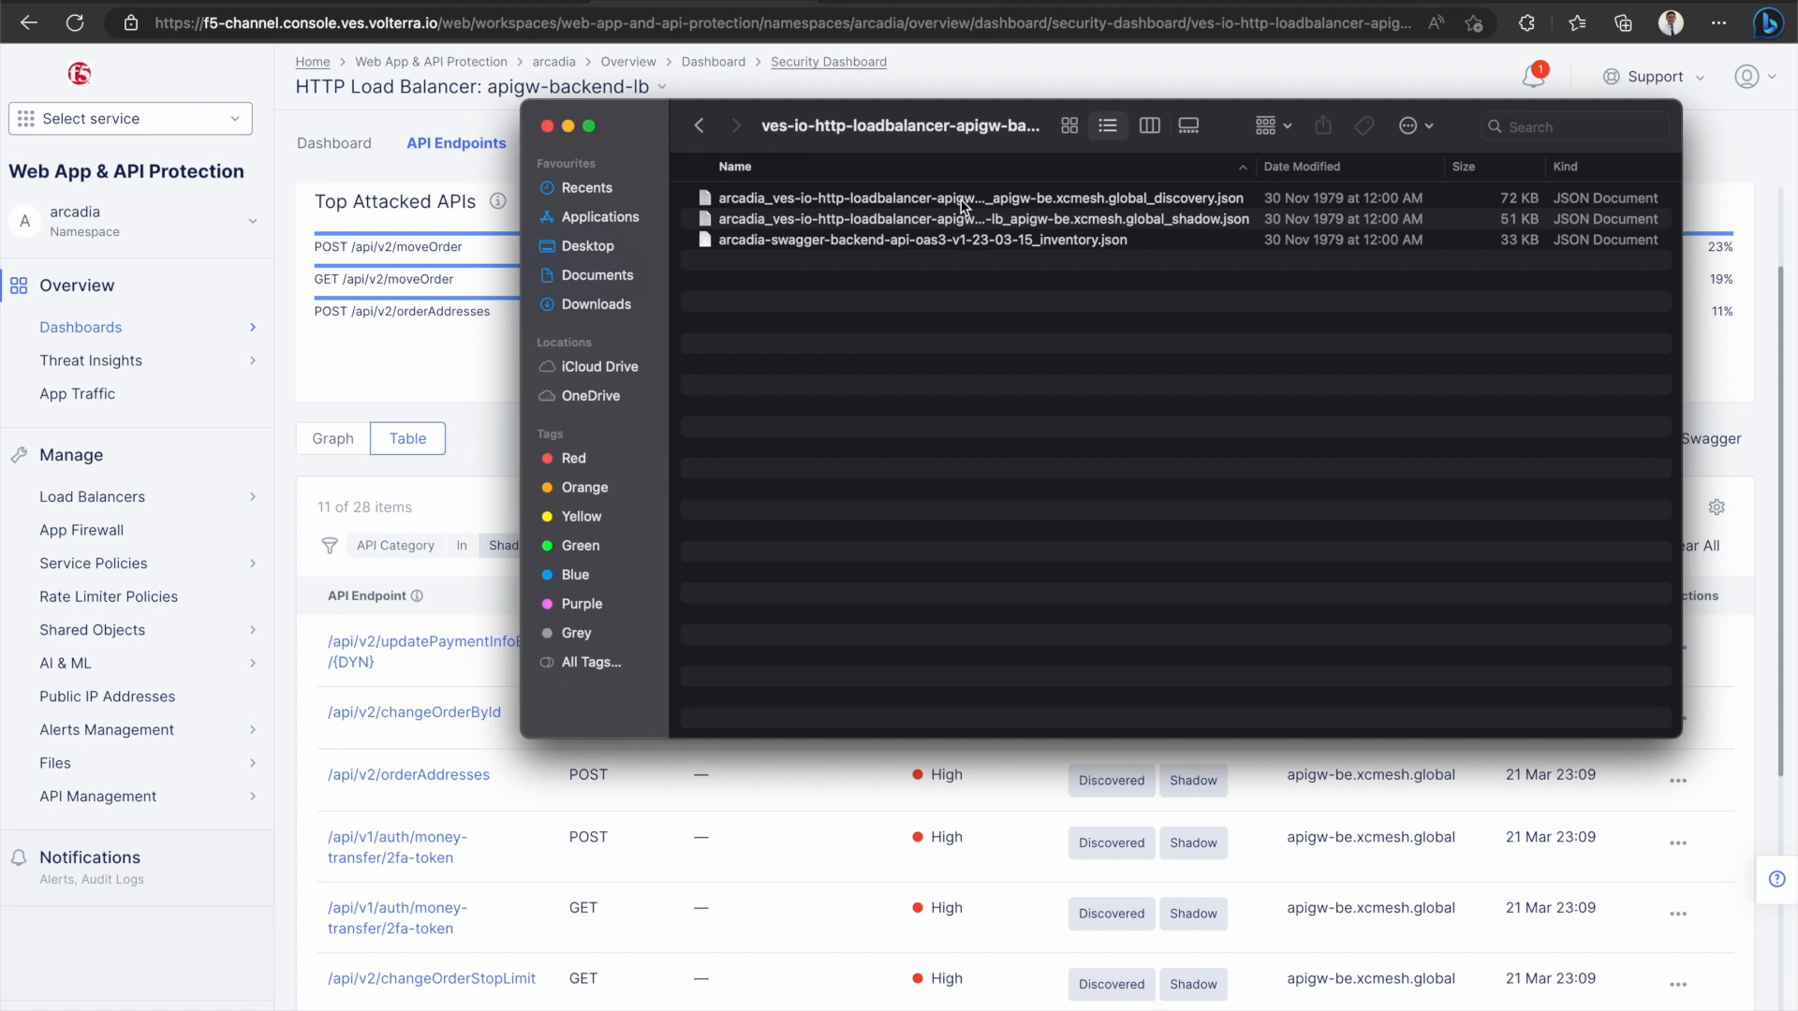
click(1111, 244)
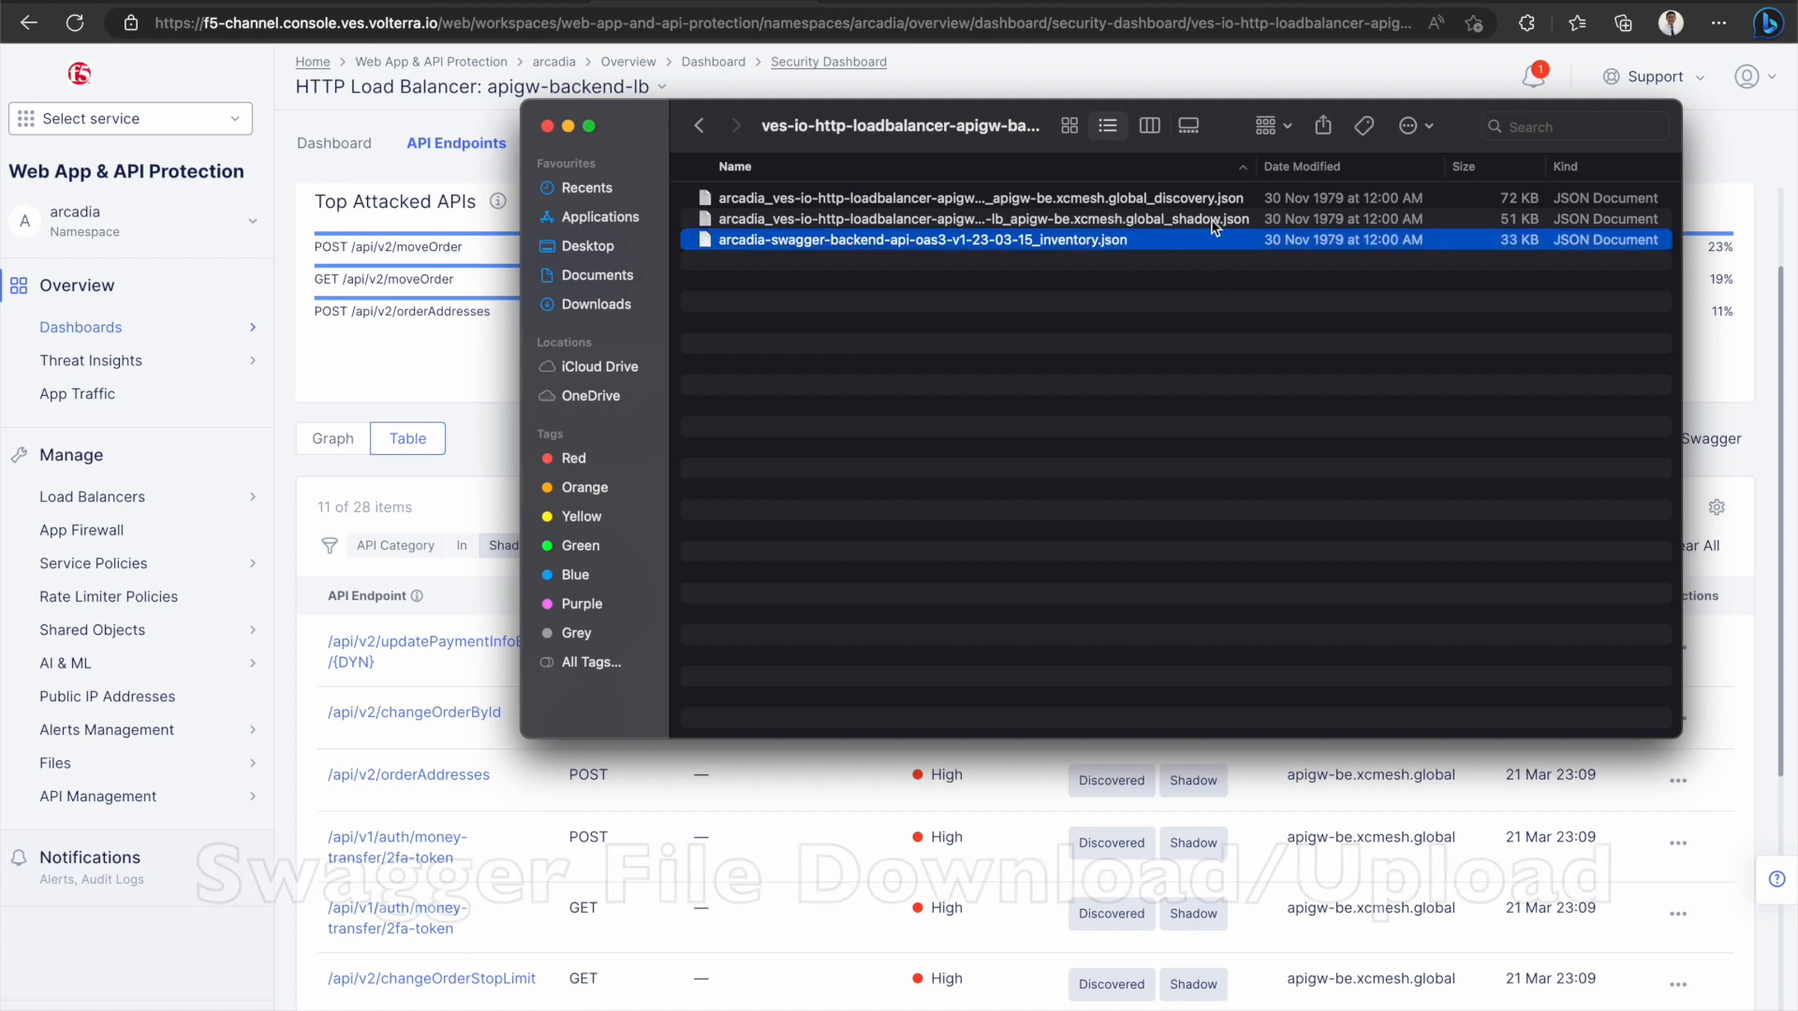
key(super+a)
click(1114, 267)
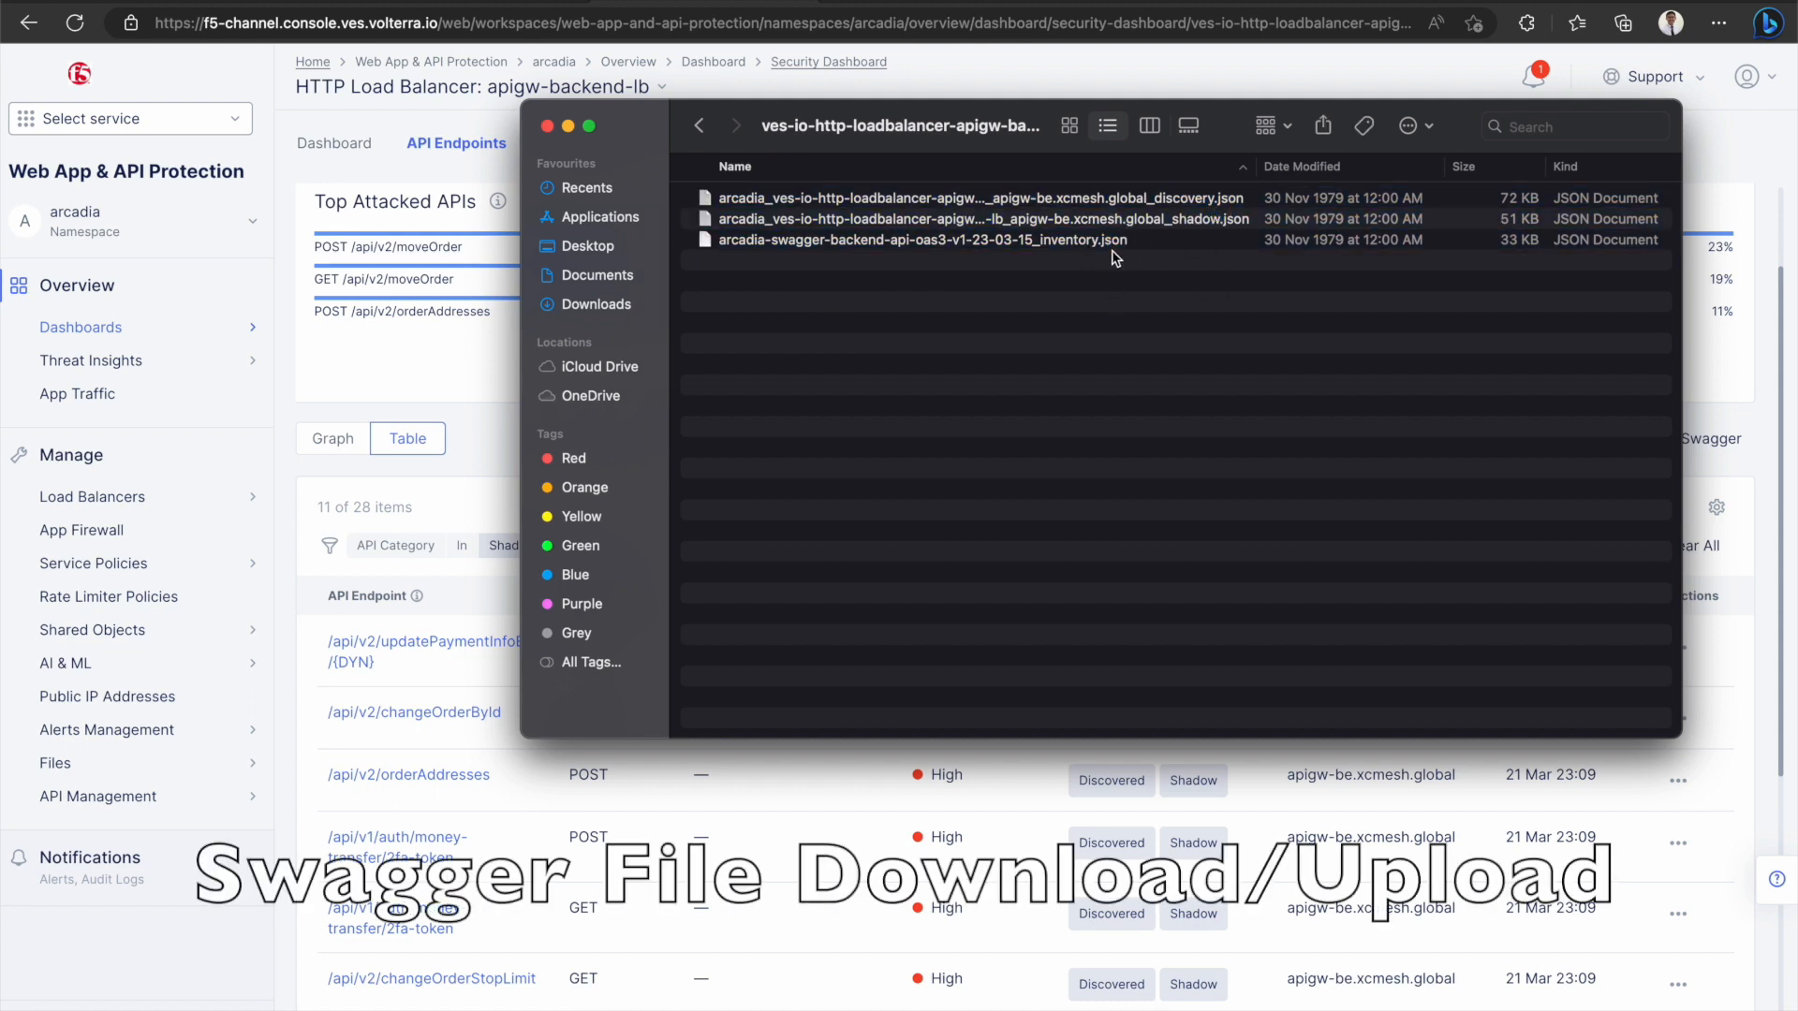
- Open arcadia-swagger-backend-api-oas3-v1-23-03-15_inventory.json in CotEditor, check its OpenAPI version line, and close the editor and folder windows
click(1119, 241)
right_click(1120, 244)
mouse_move(1150, 288)
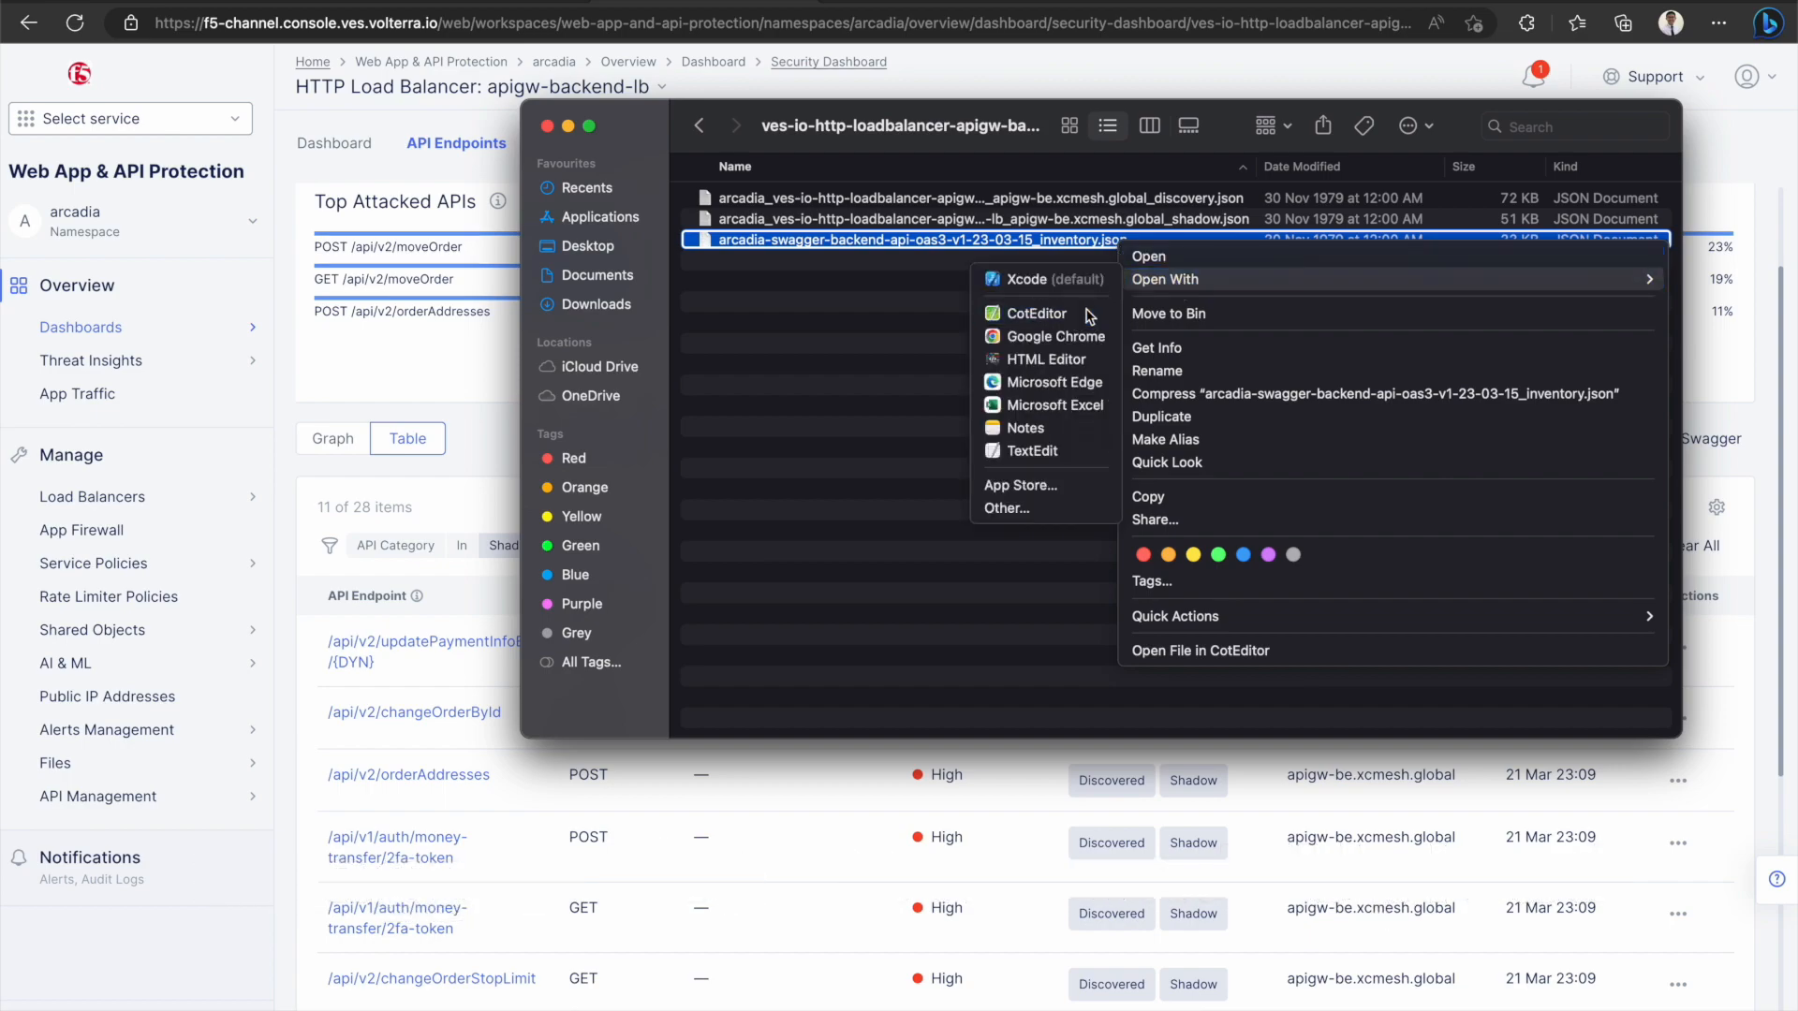
click(1036, 313)
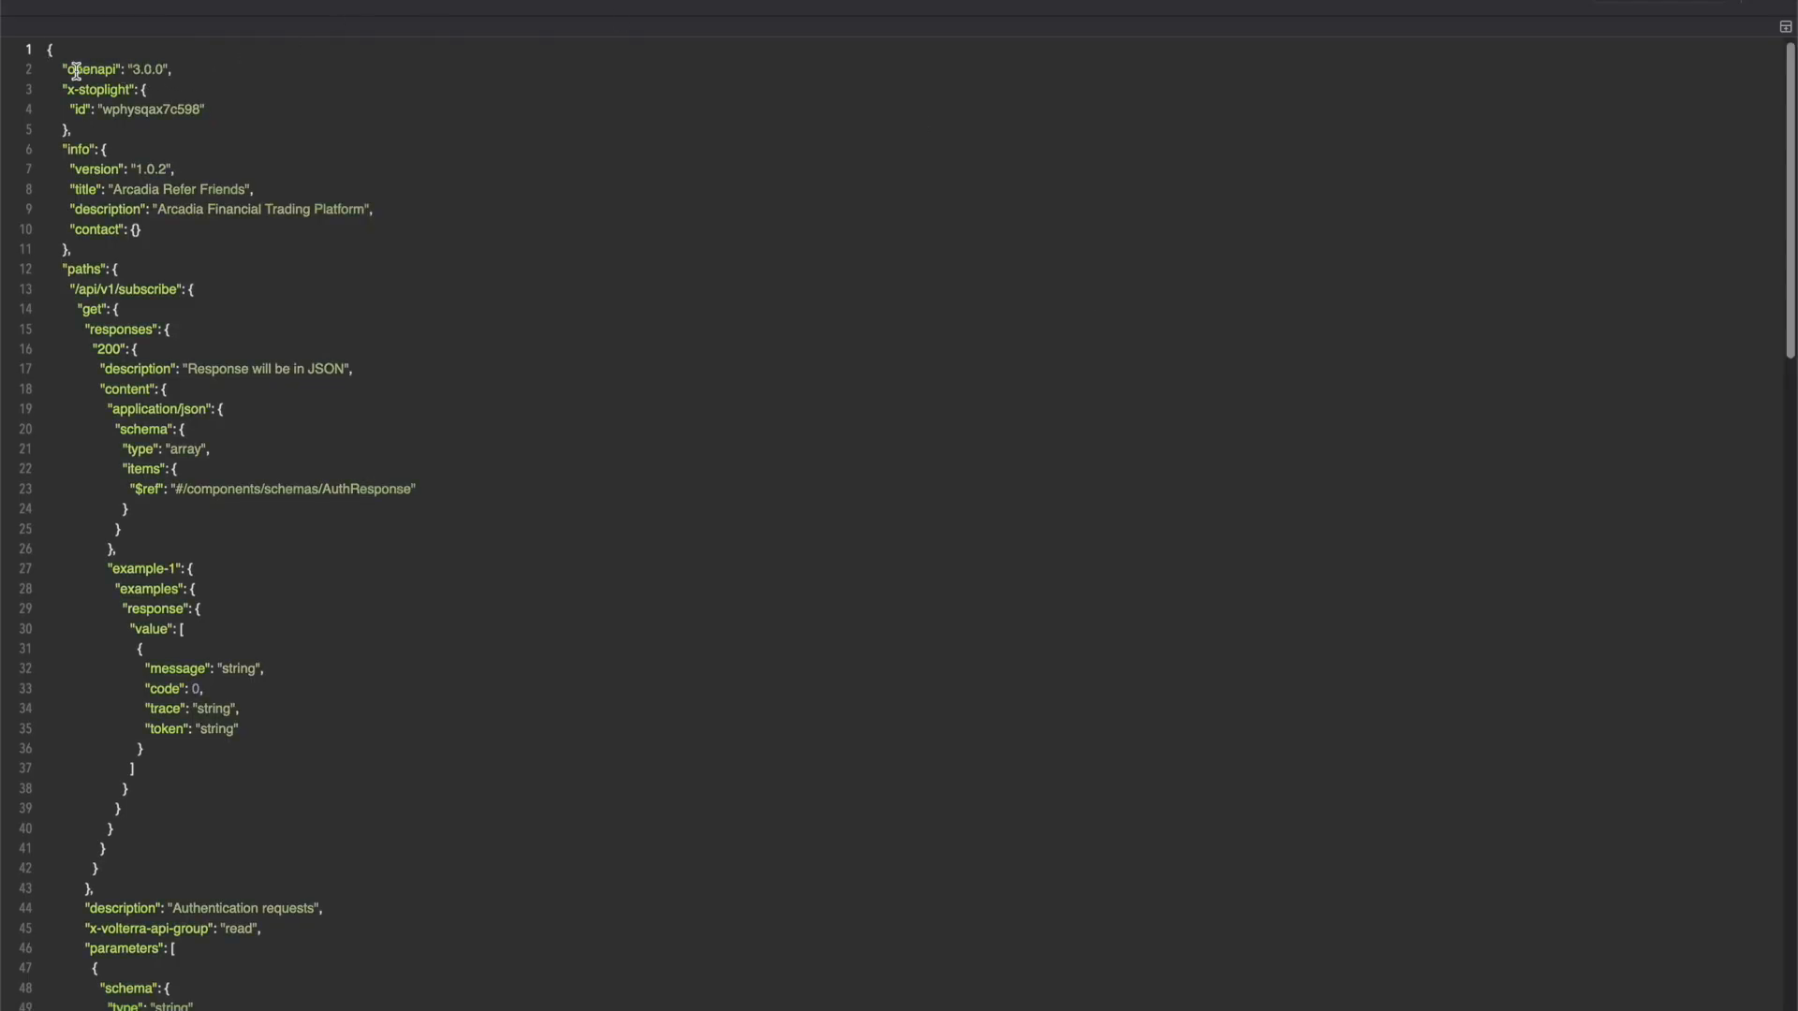
drag(76, 71, 172, 69)
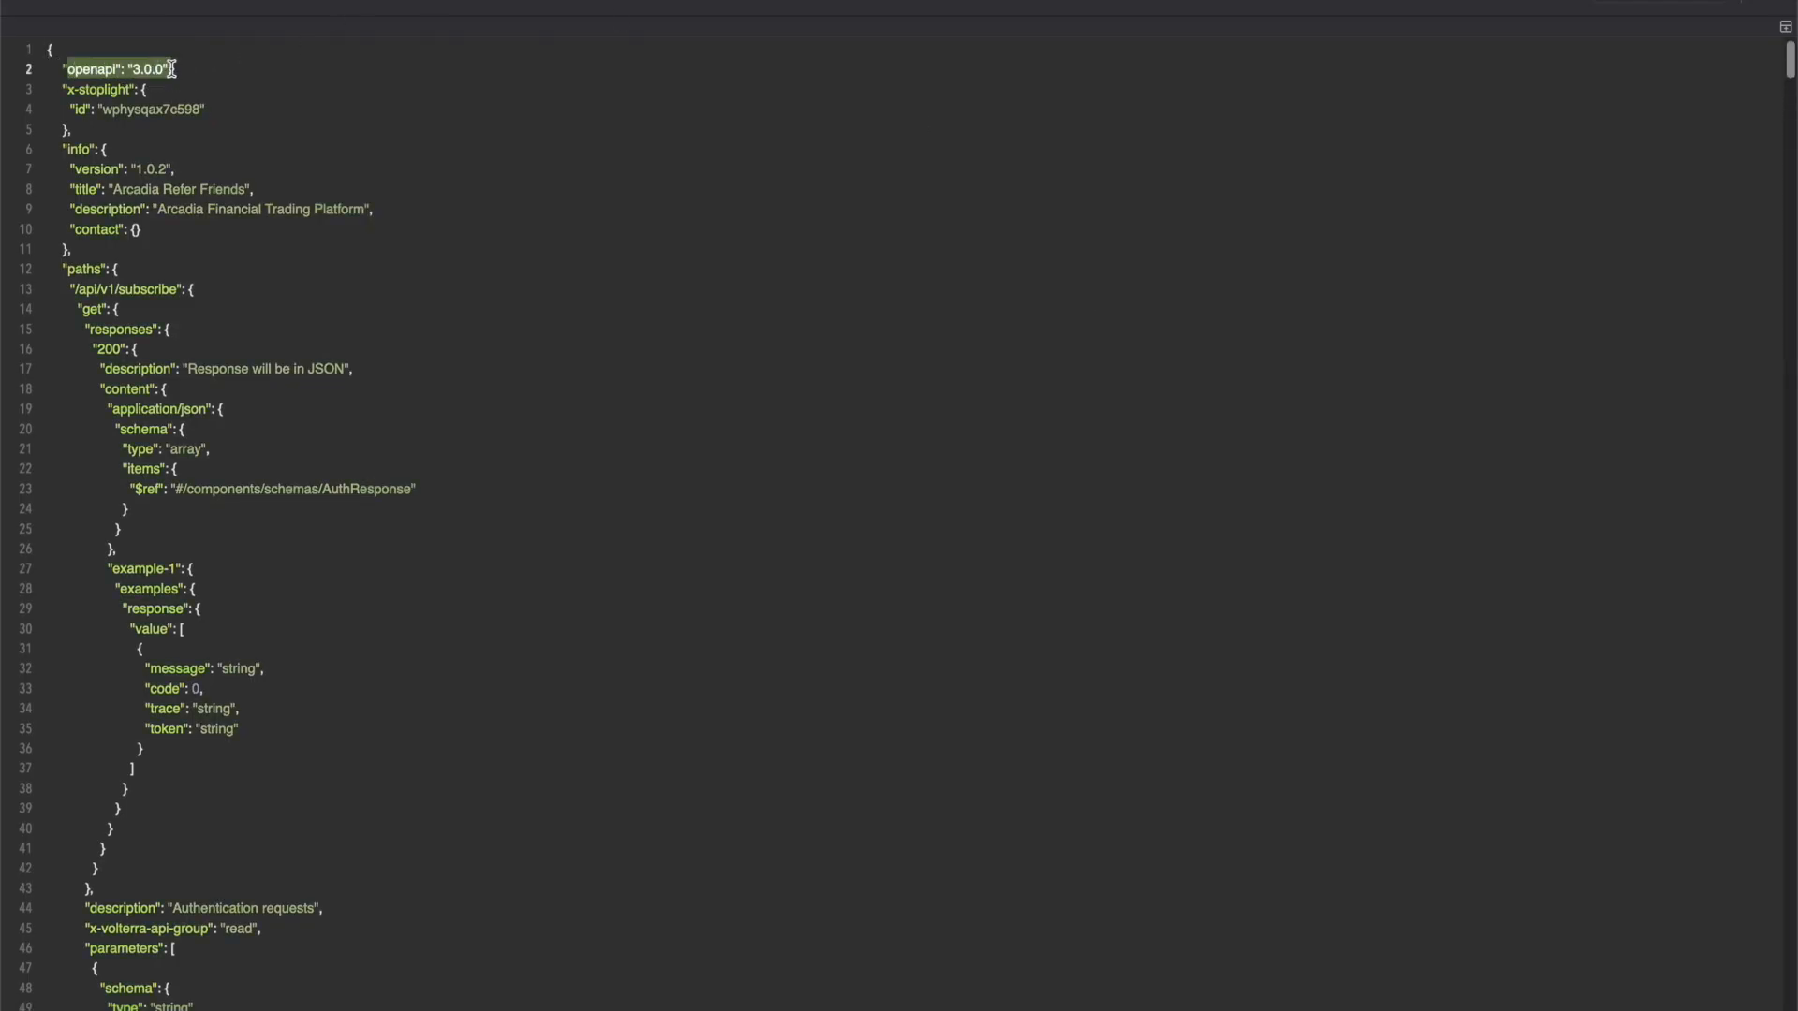
click(26, 3)
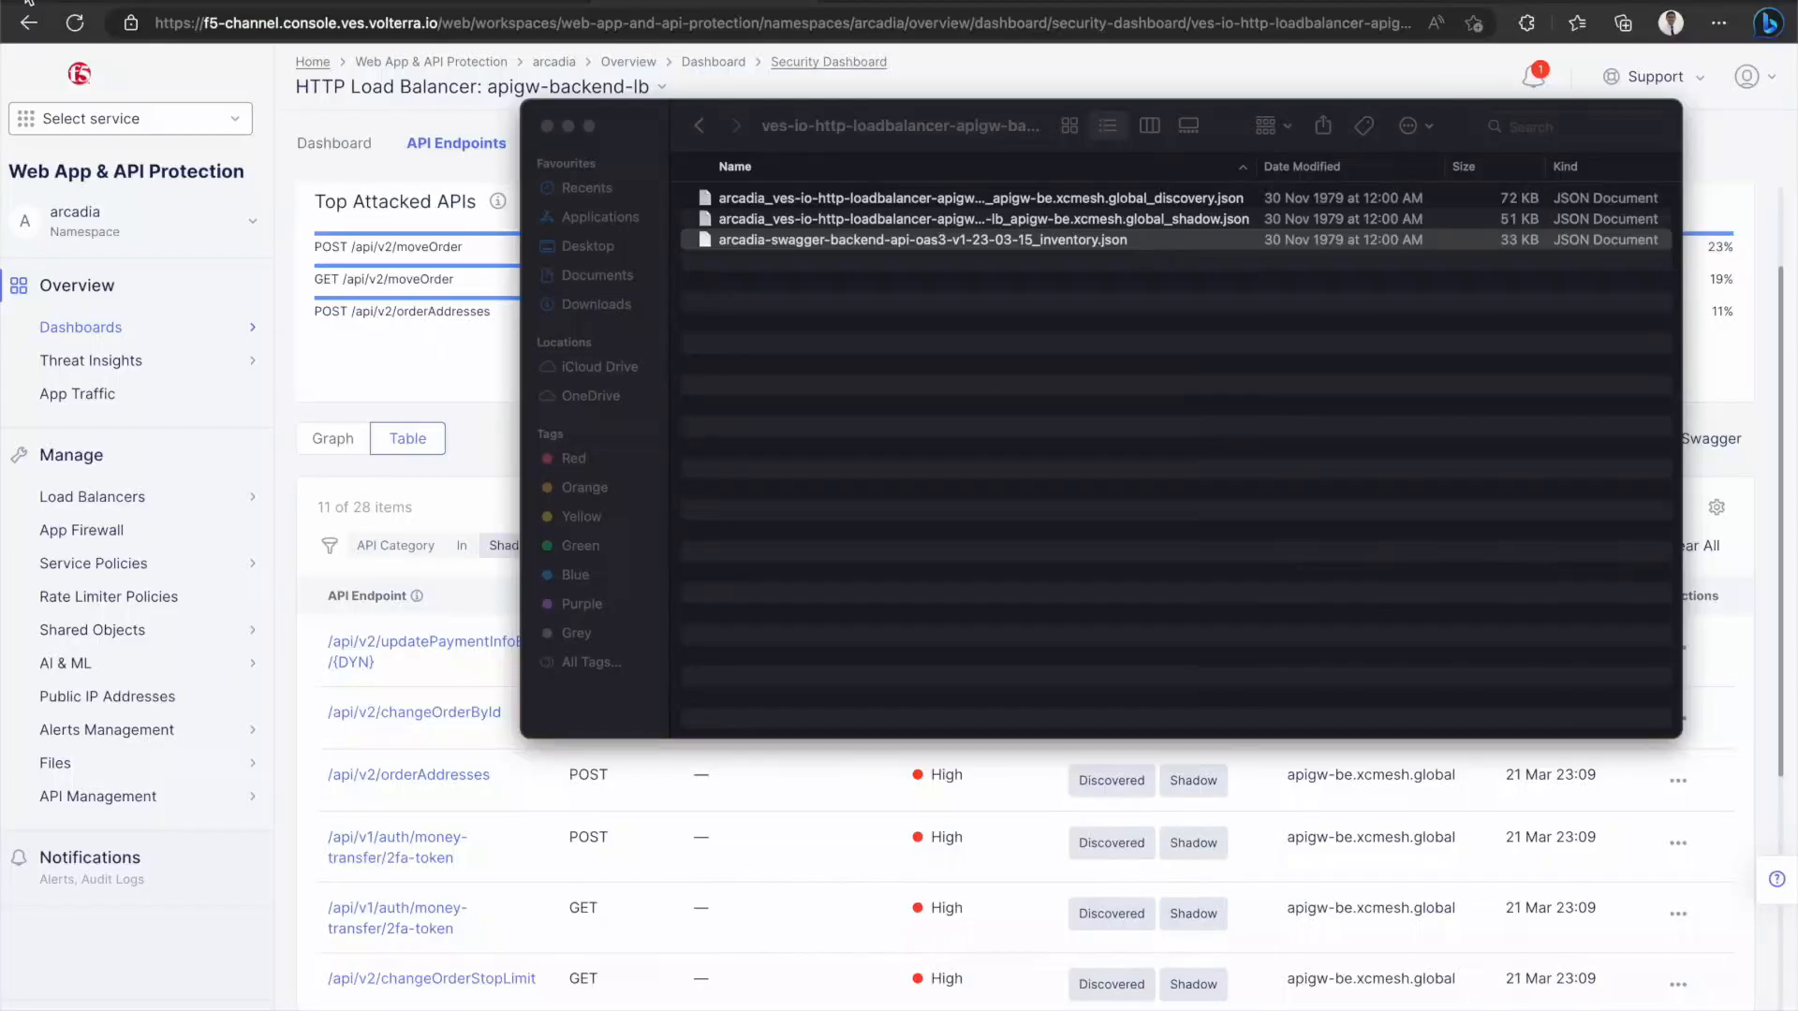
click(547, 125)
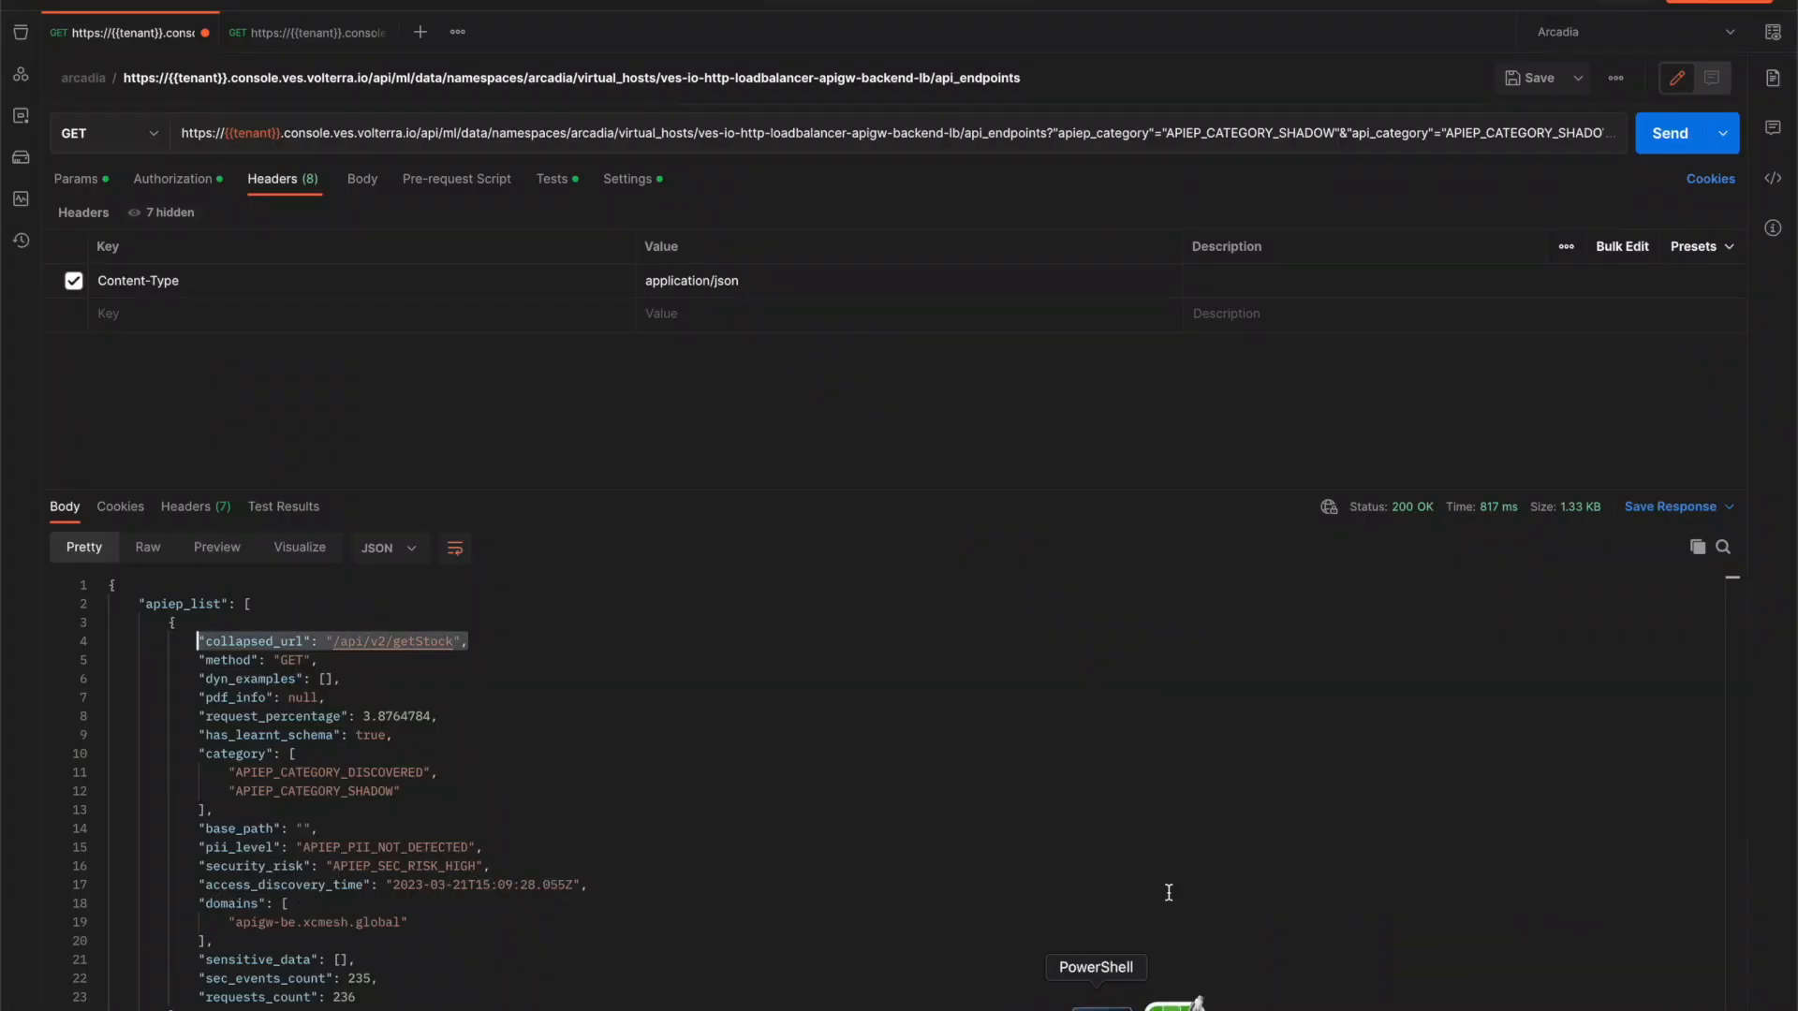
- In Postman, send the GET request for apigw-backend-lb's api_endpoints/stats and review the endpoint counts in the response
click(316, 42)
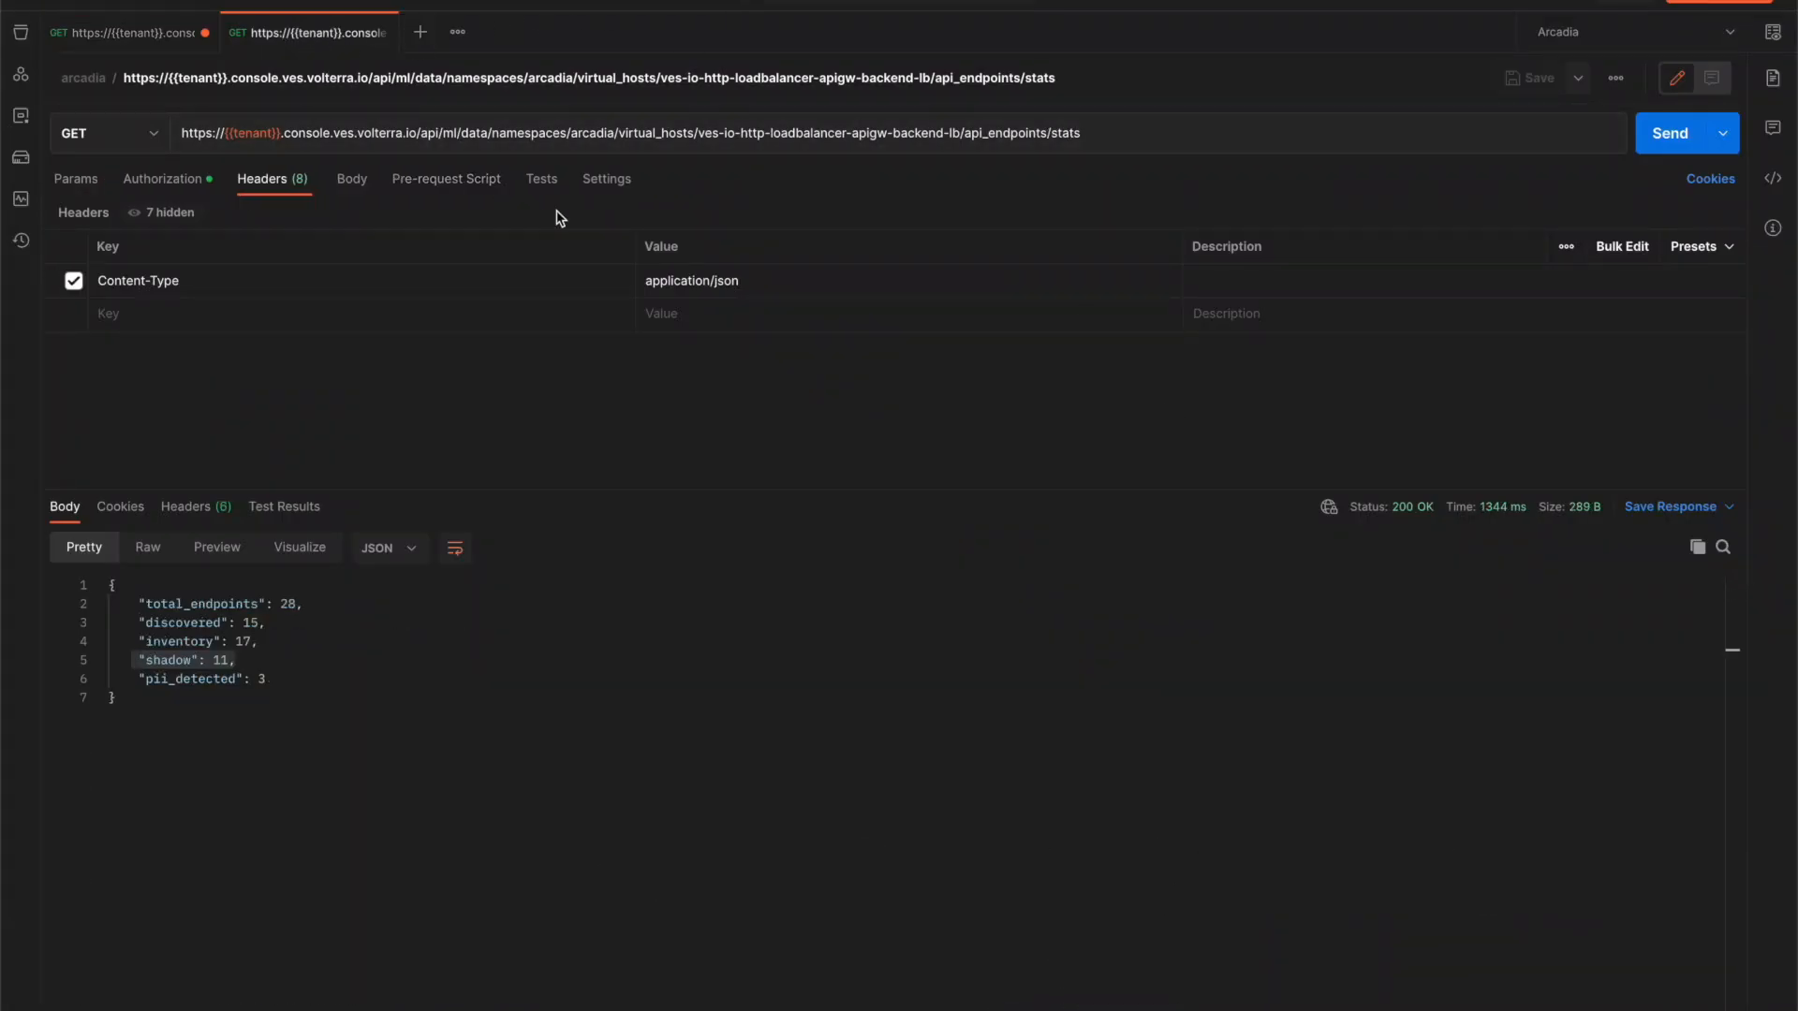
double_click(1070, 133)
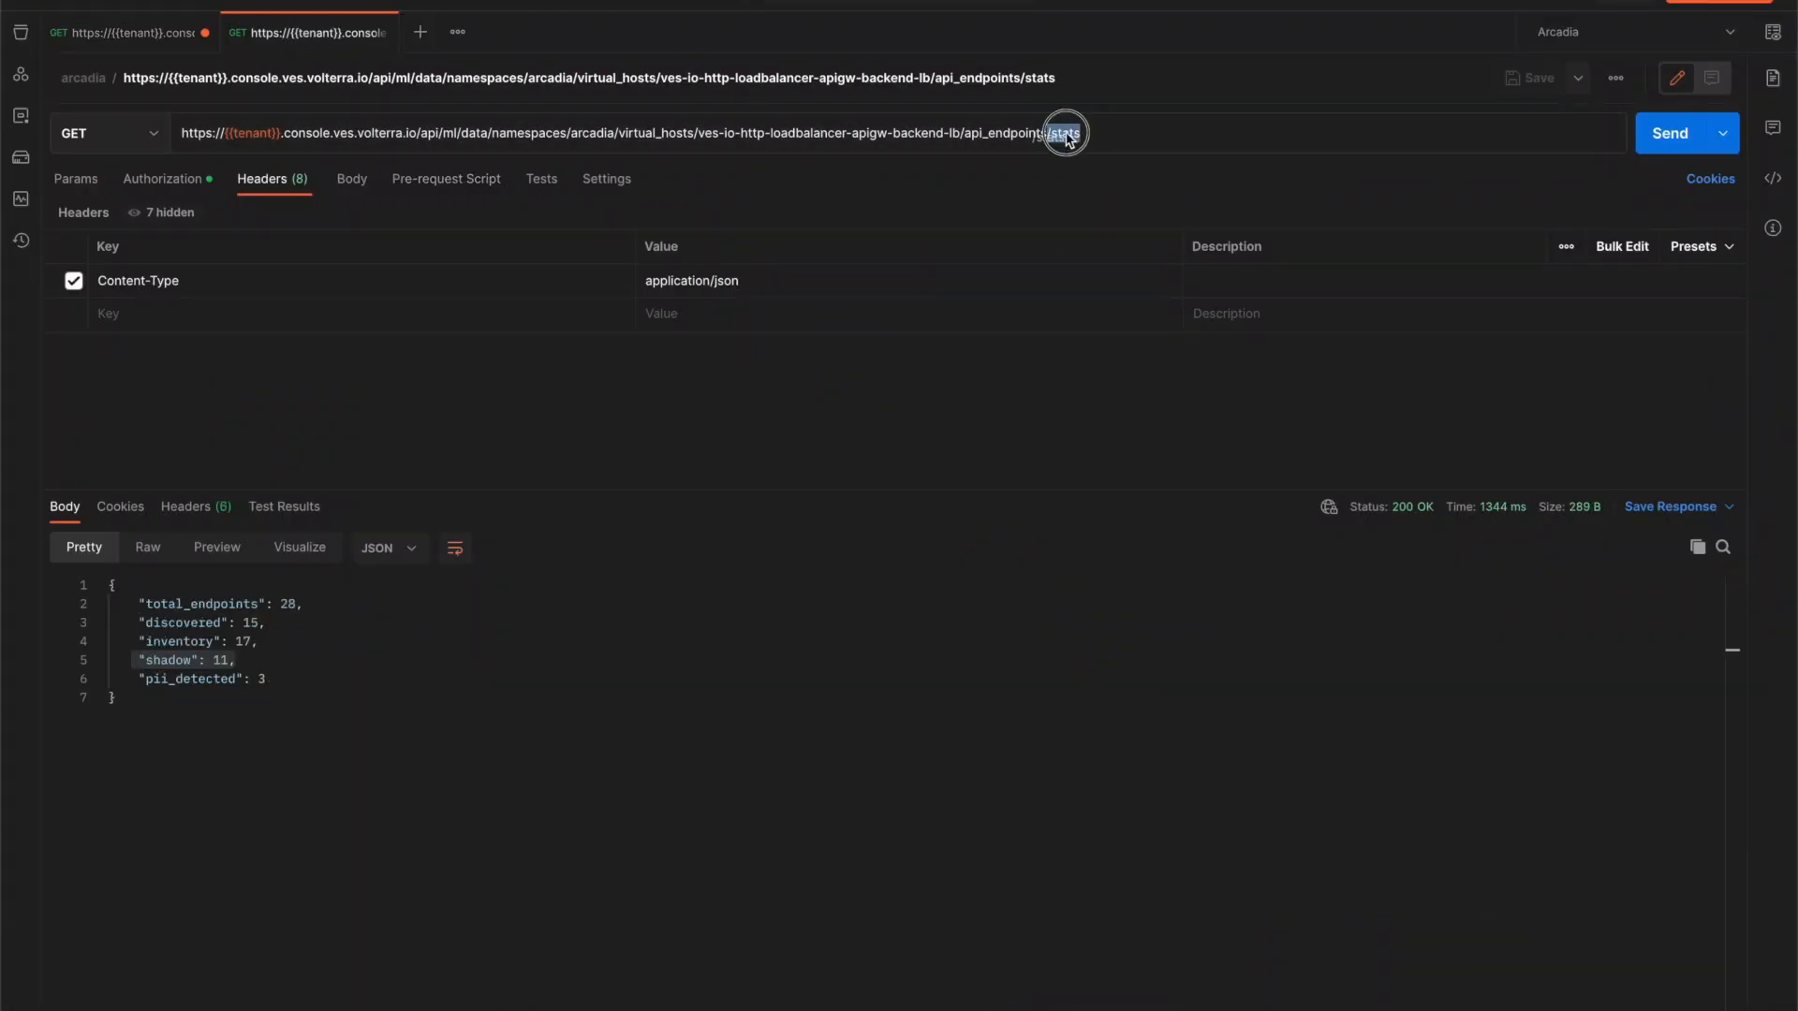
click(1664, 135)
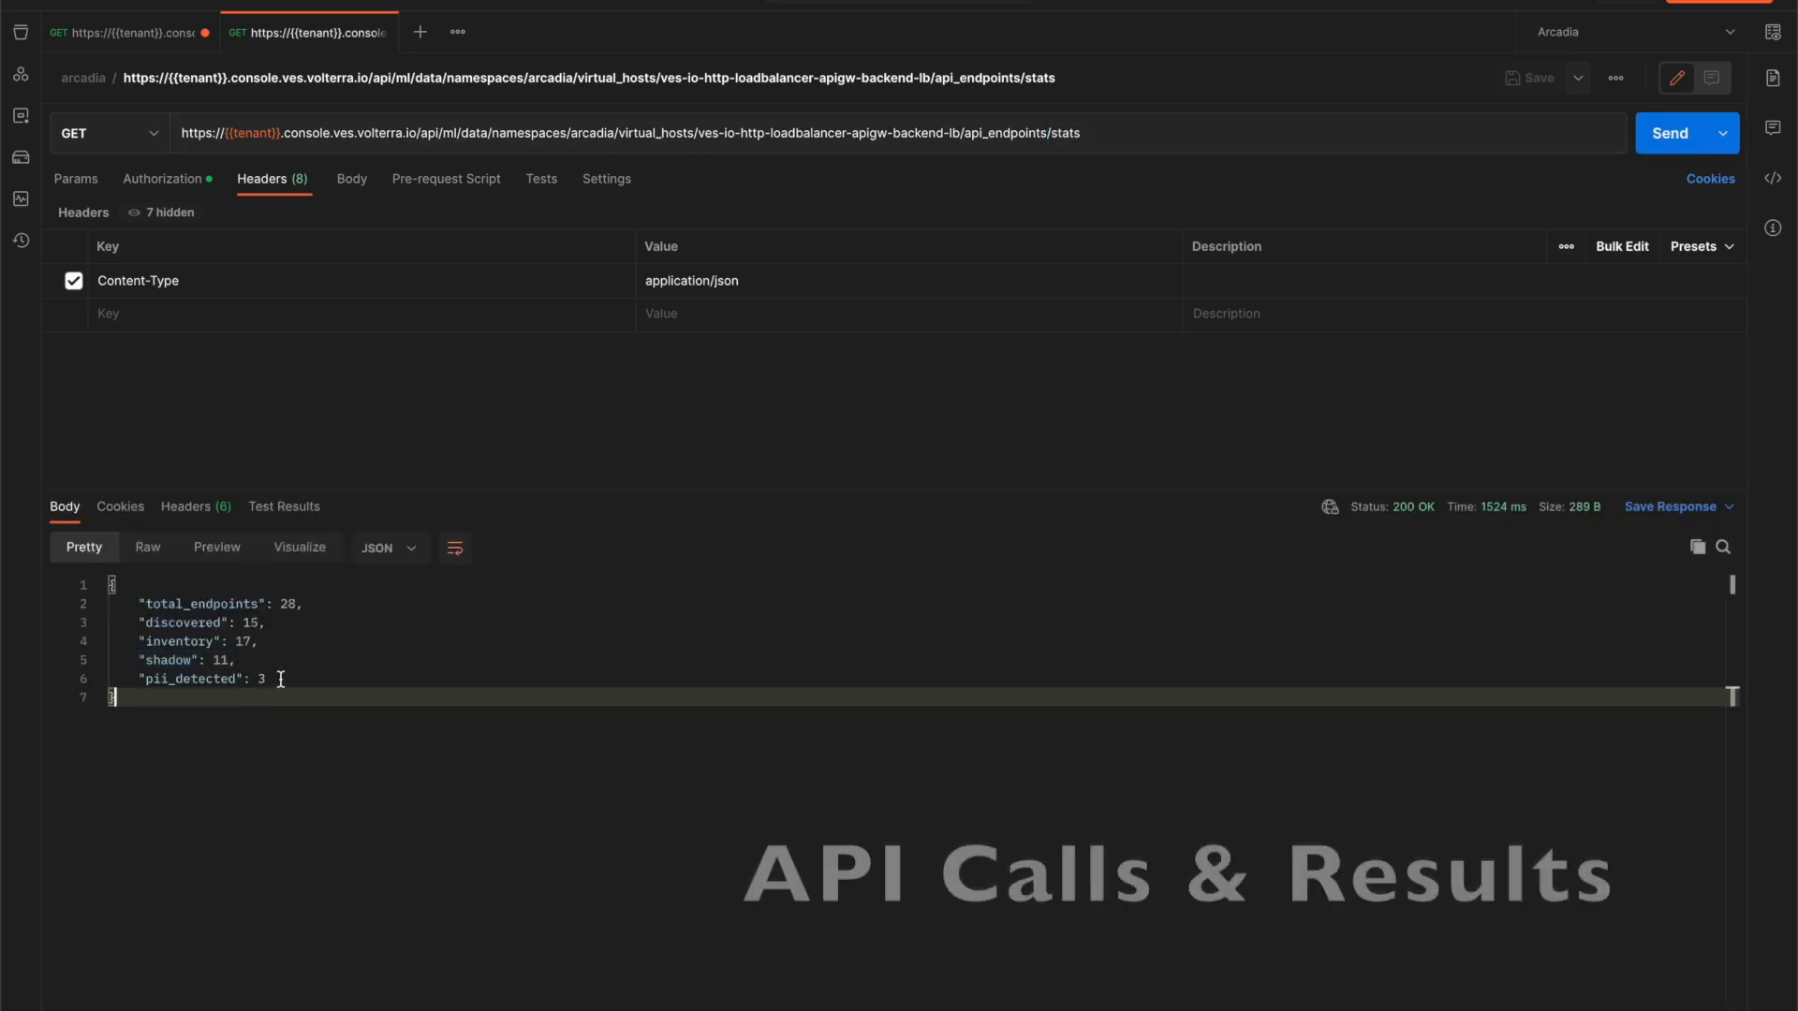
drag(265, 682, 131, 603)
- Send the GET api_endpoints request with the APIEP_CATEGORY_SHADOW parameters and examine the categories of the endpoints in the JSON response
click(155, 34)
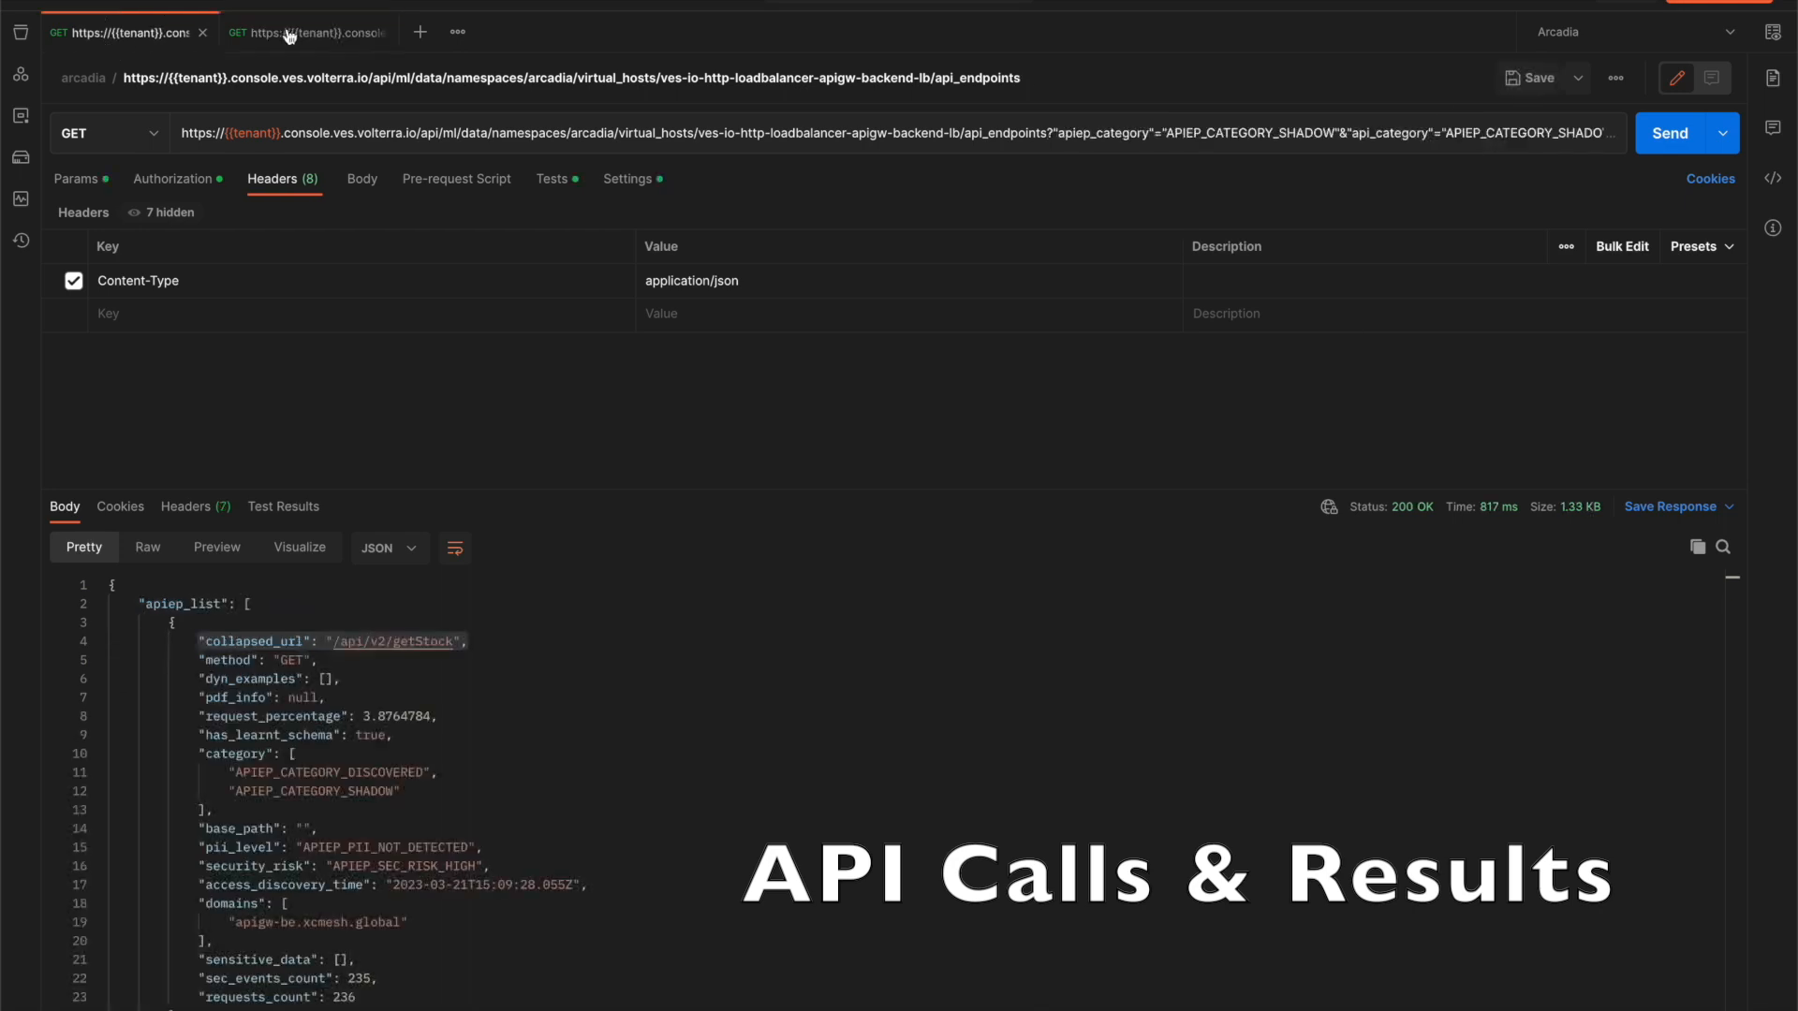
double_click(974, 133)
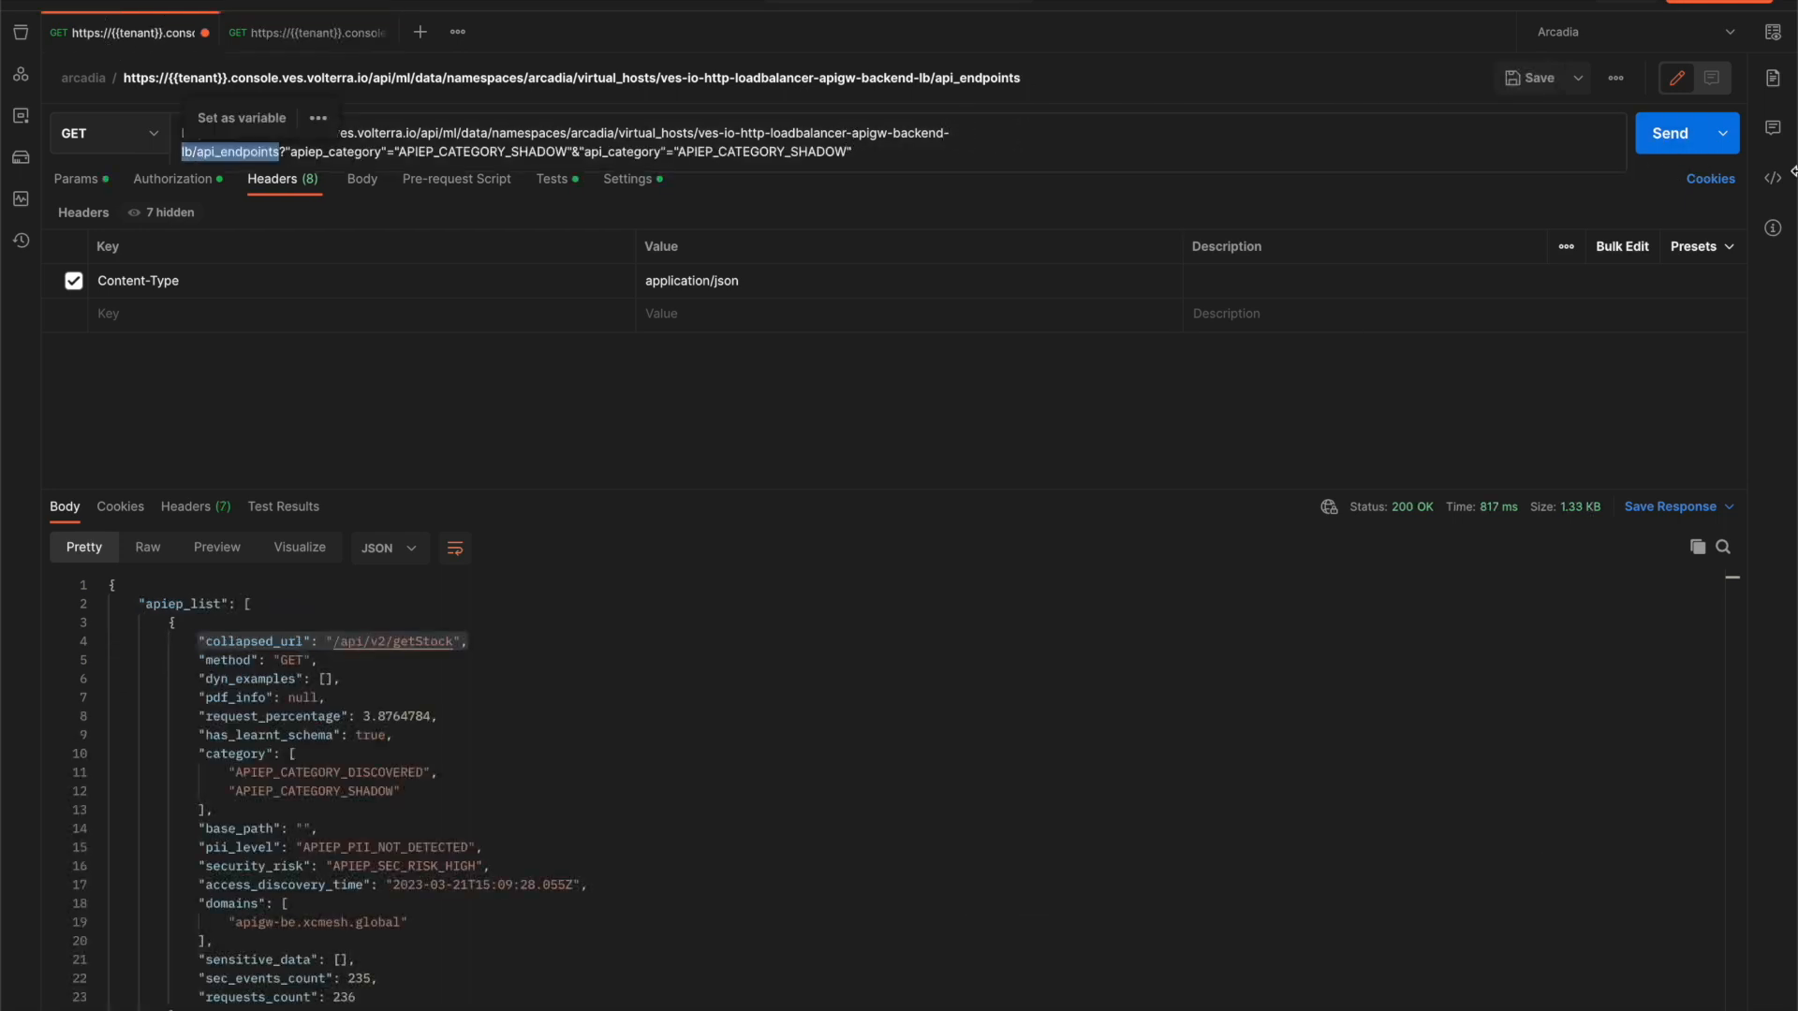
click(1672, 136)
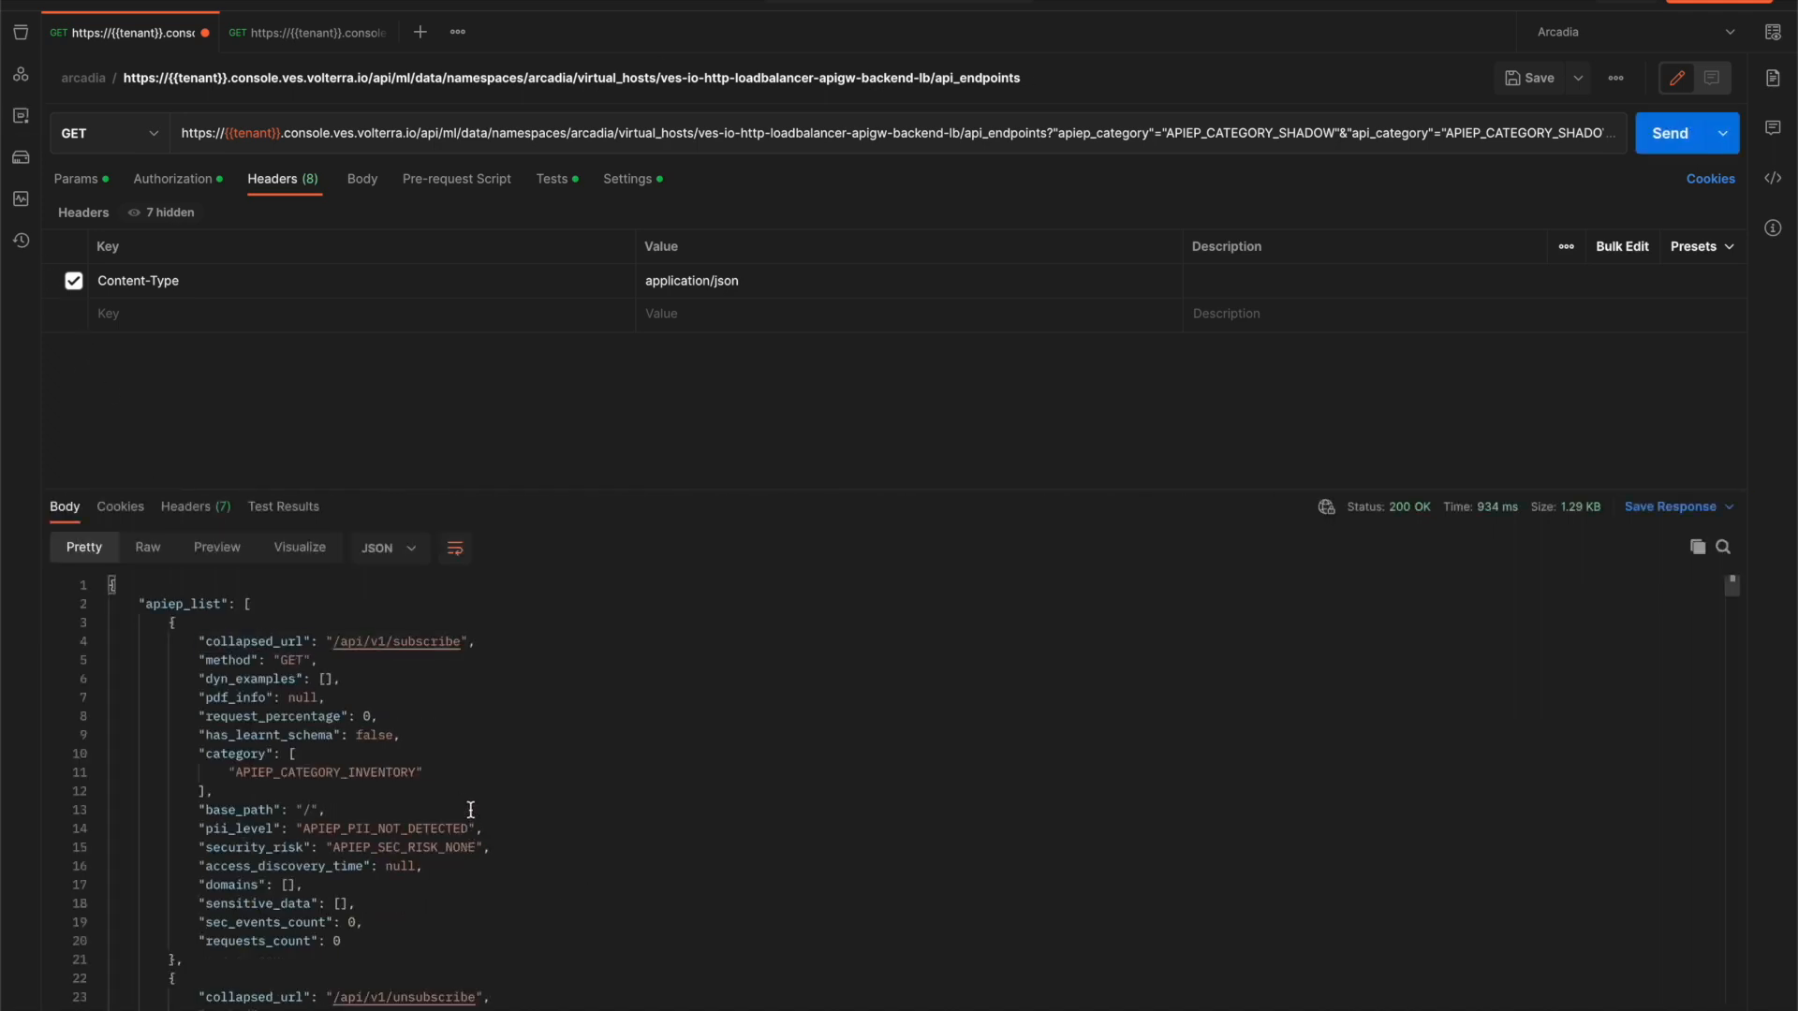
scroll(470, 809, down, 5)
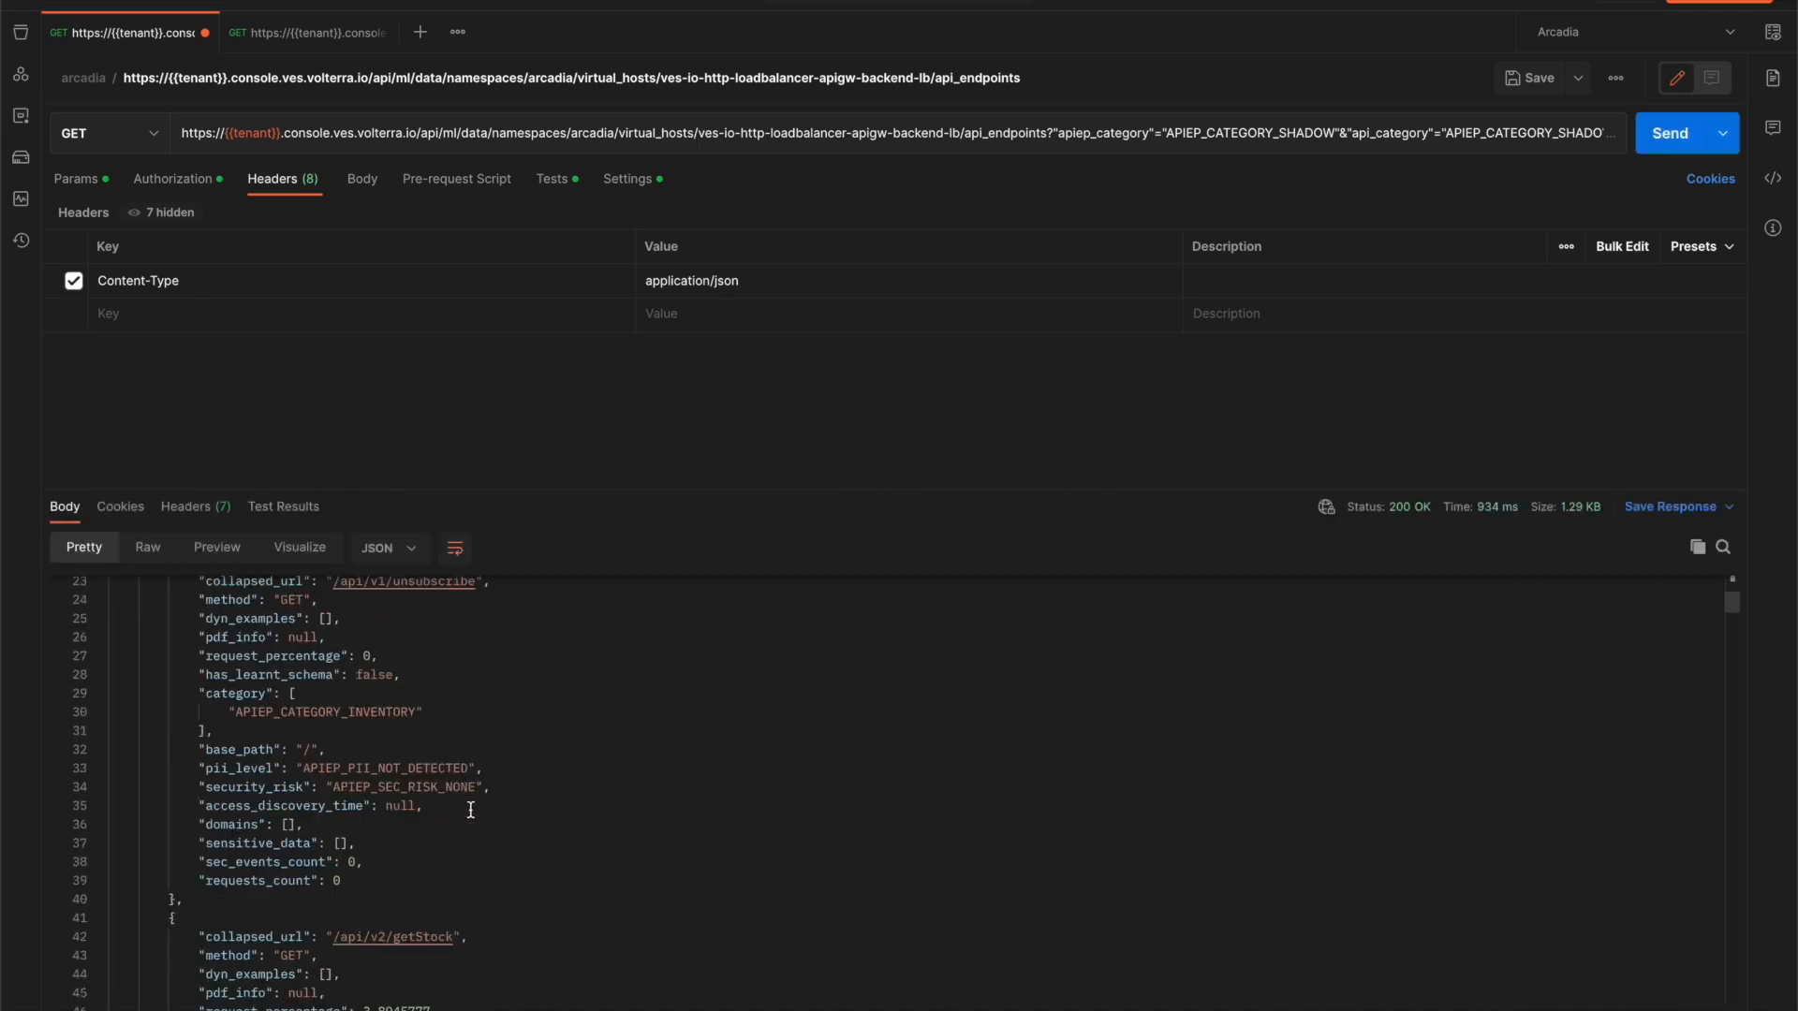
scroll(473, 804, down, 5)
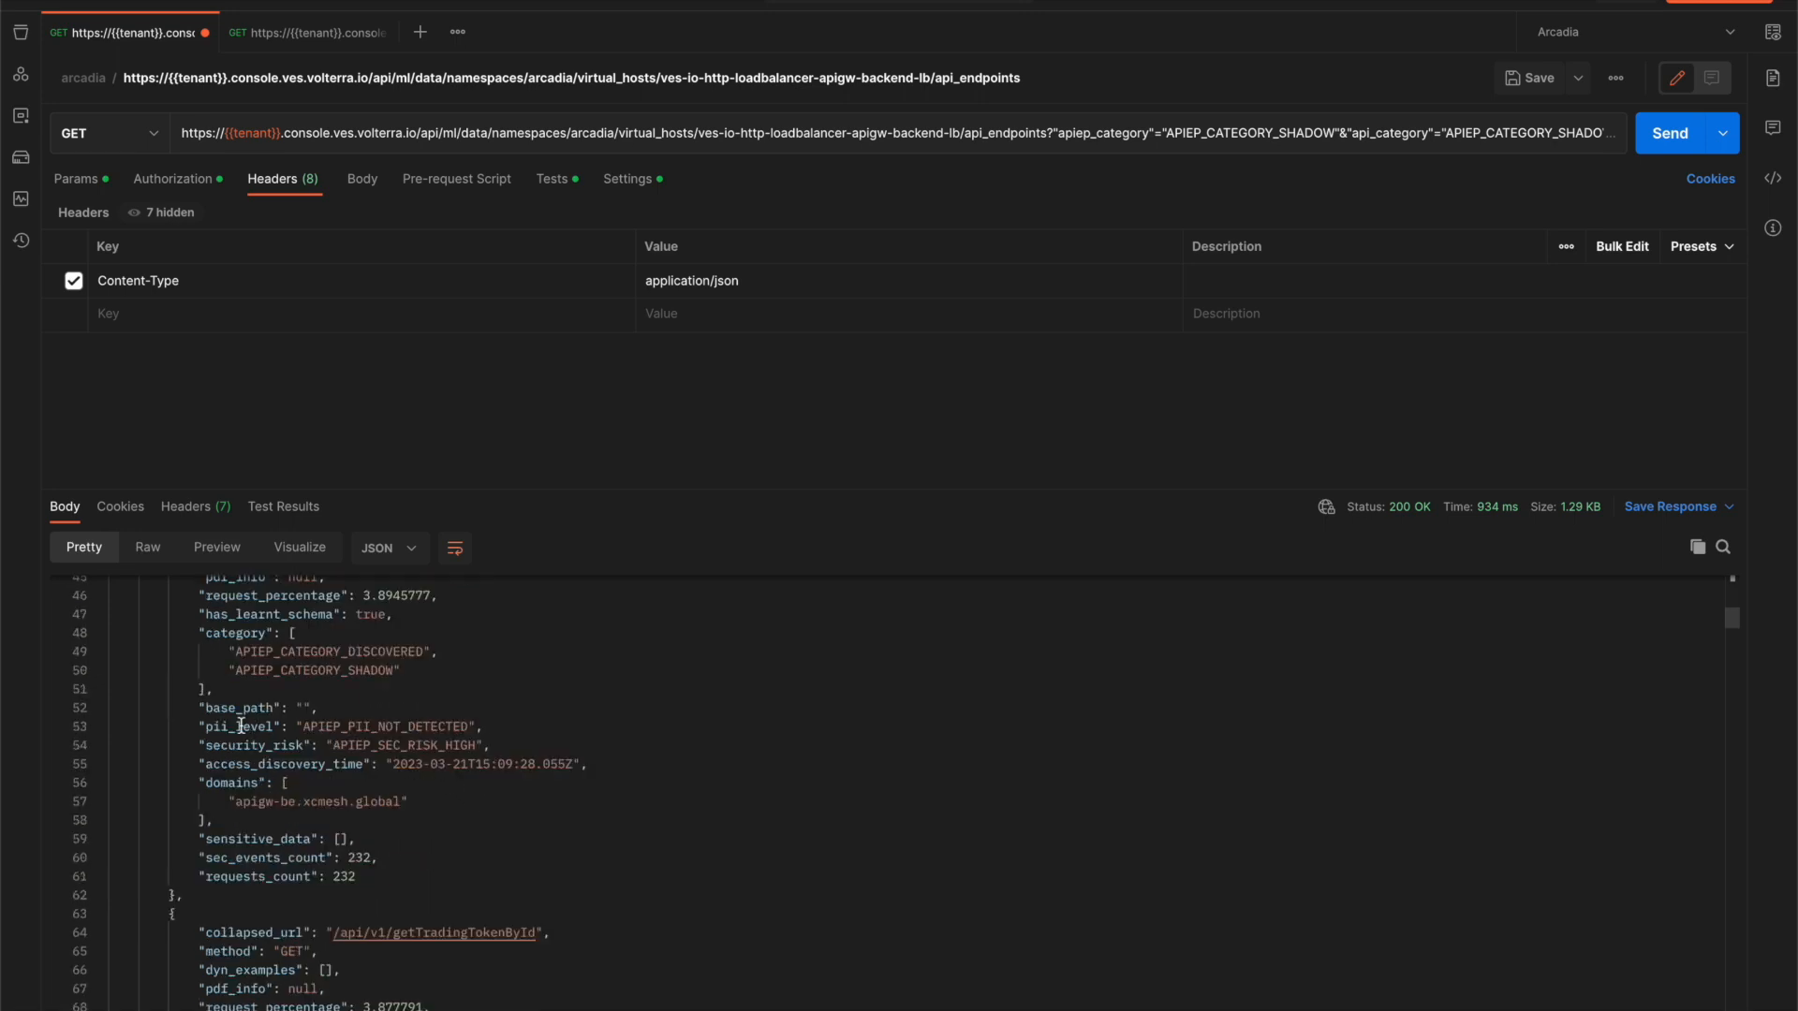
scroll(271, 805, down, 3)
drag(207, 834, 400, 873)
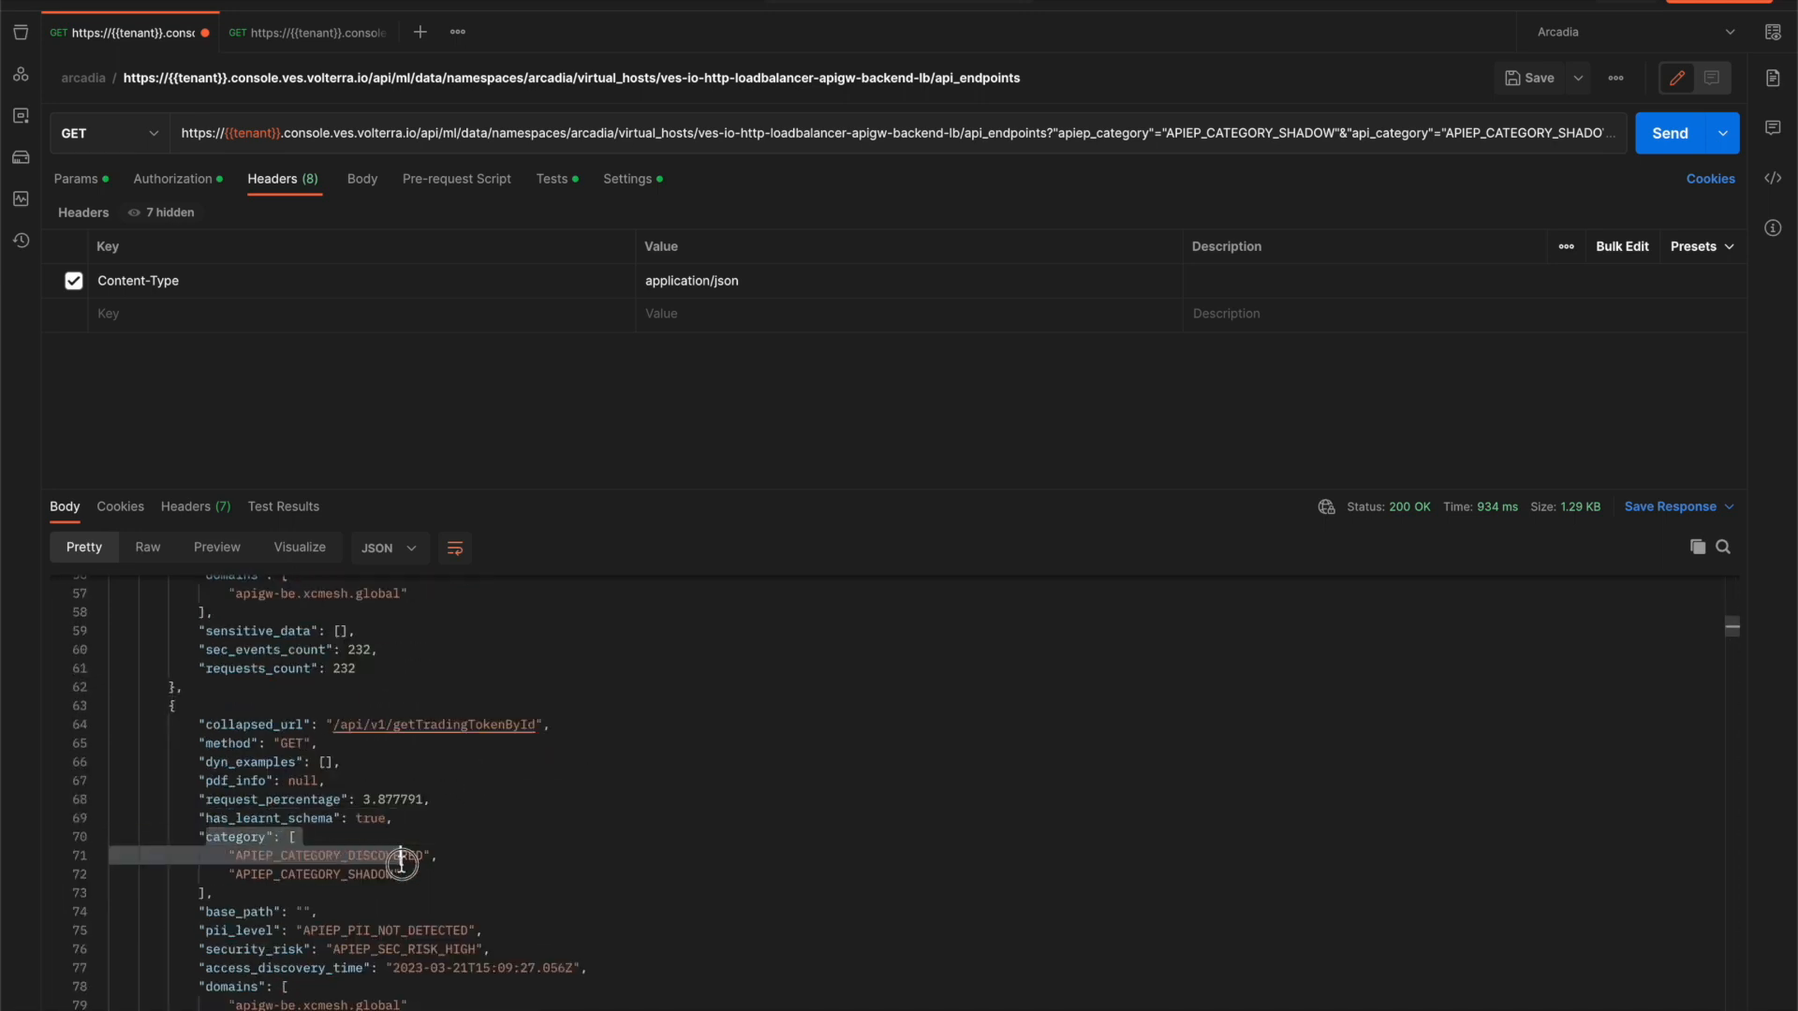
- Switch back to the F5 console in the browser, open arcadia-frontend-lb's configuration from the HTTP load balancers, and review its API Protection settings
key(super+Tab)
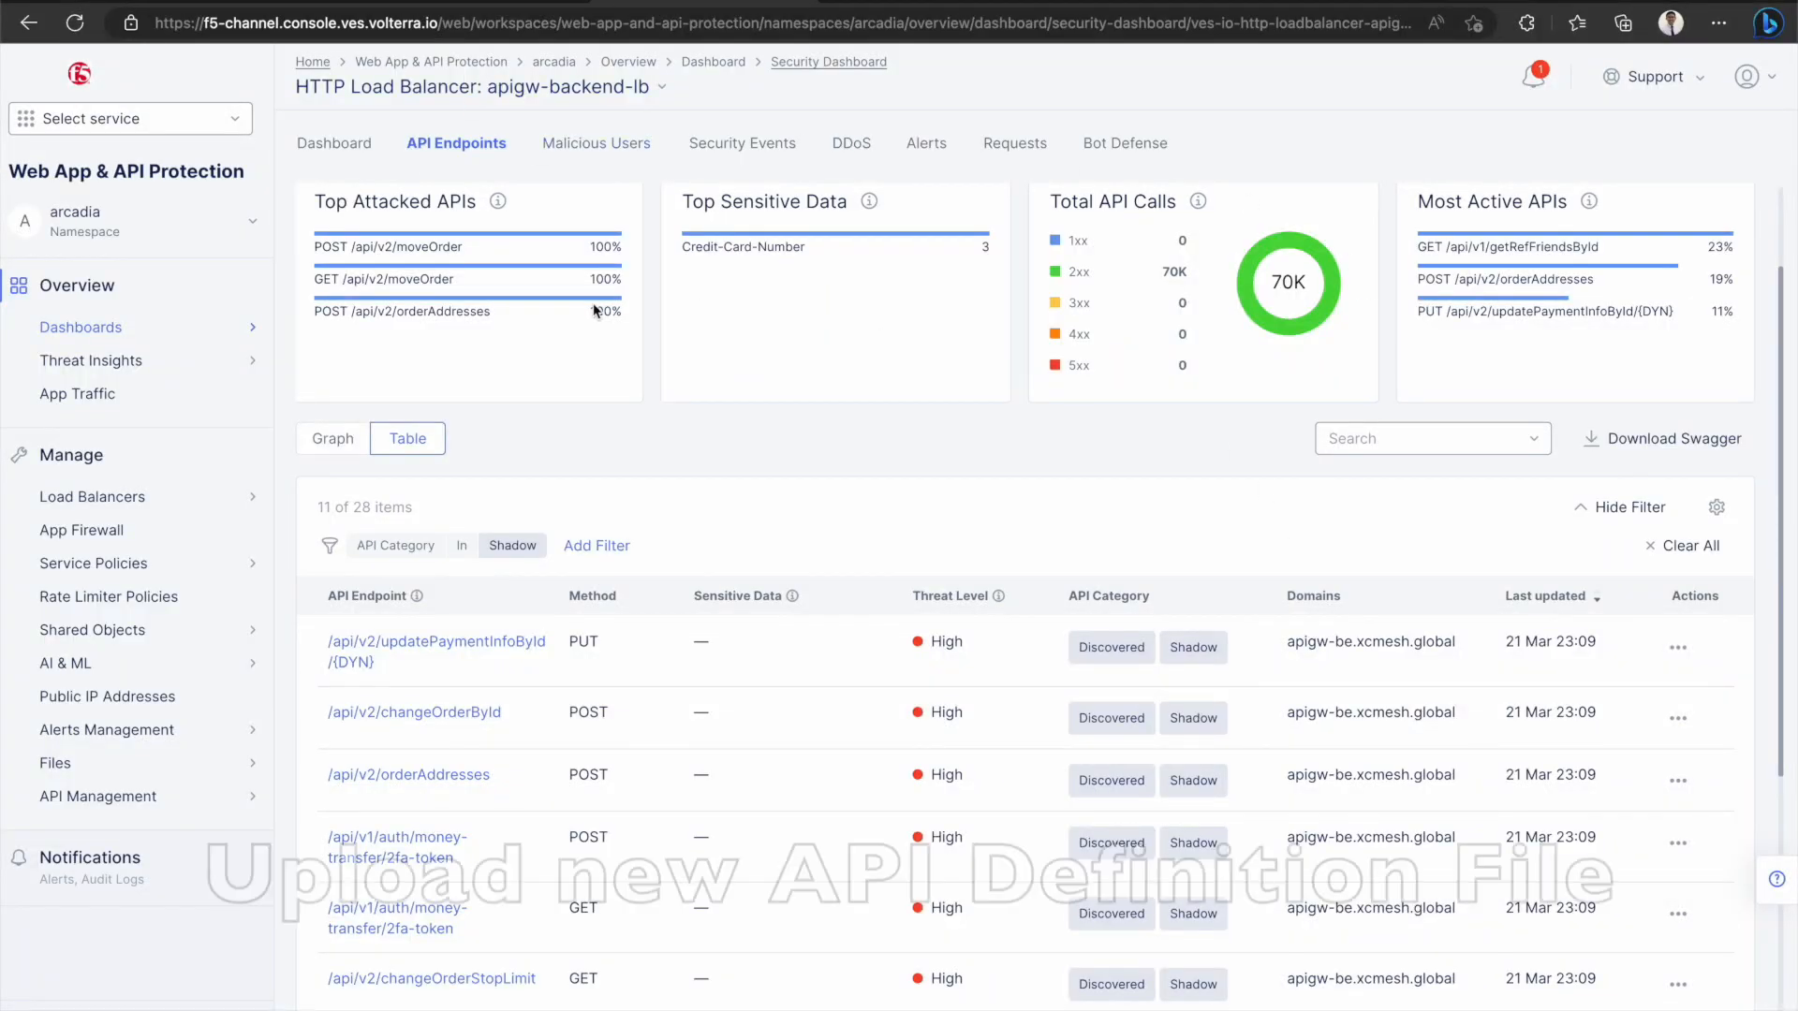
mouse_move(159, 496)
click(319, 501)
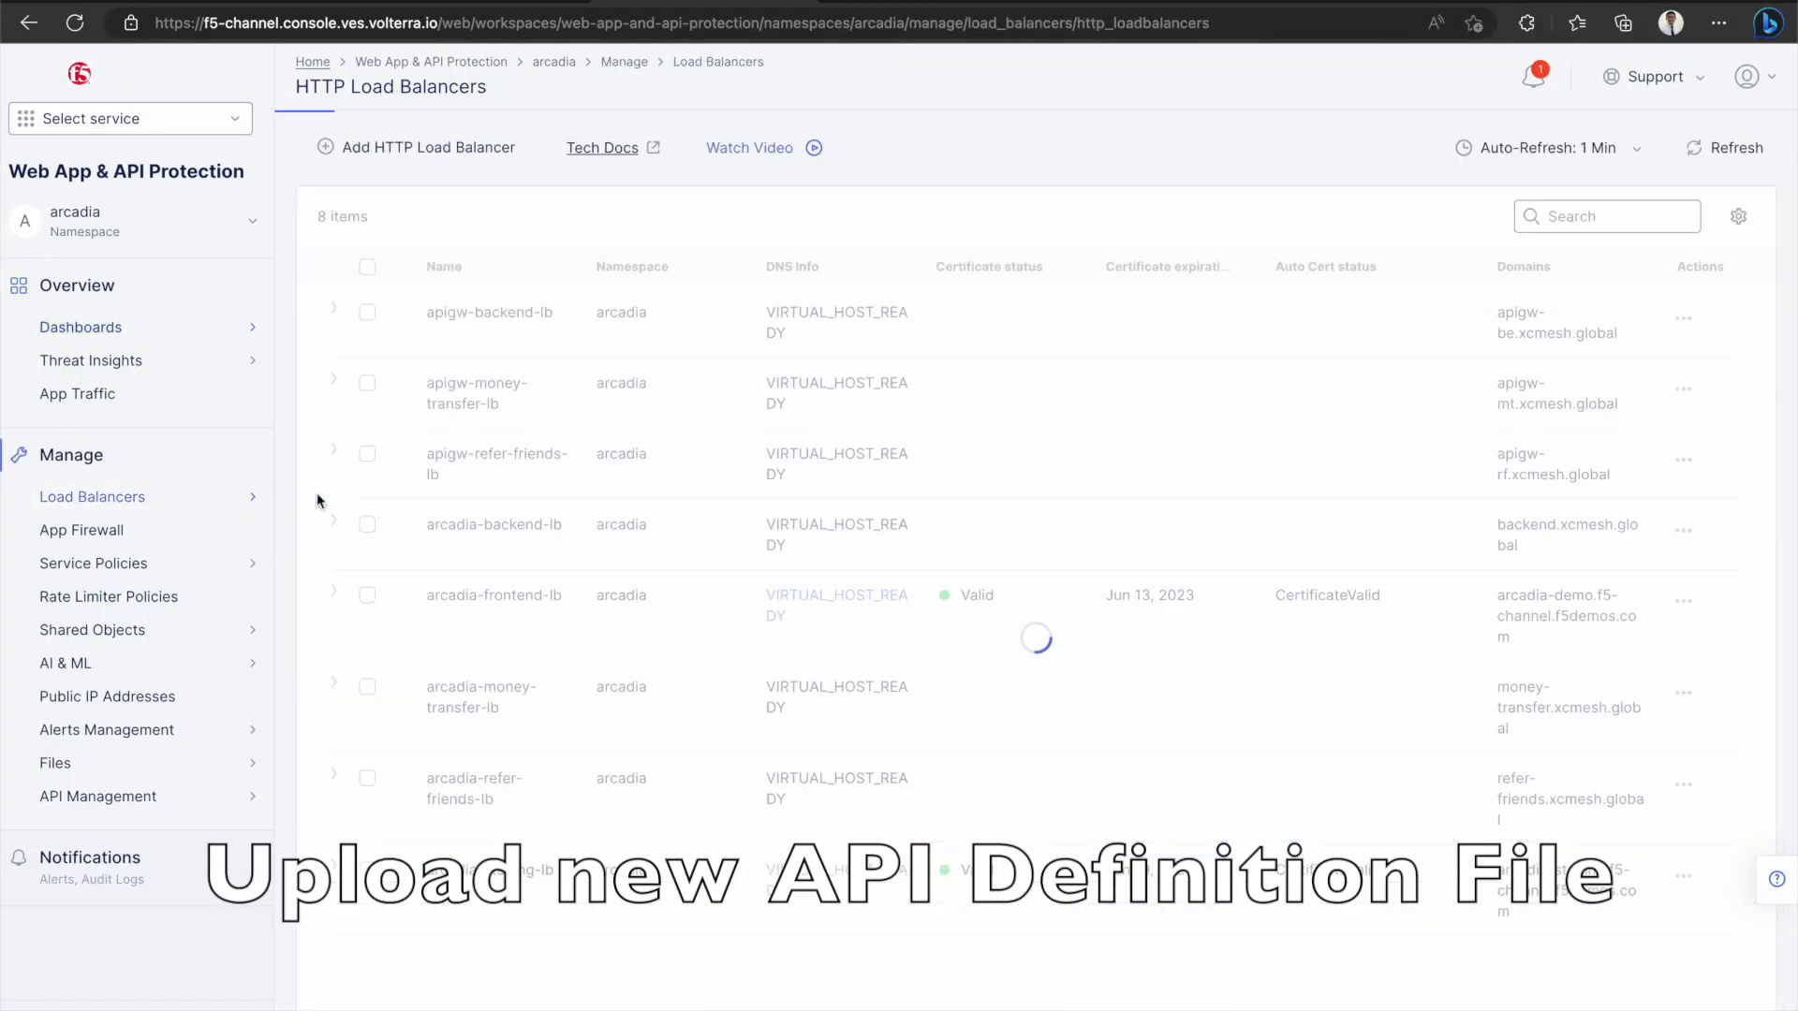
click(1682, 603)
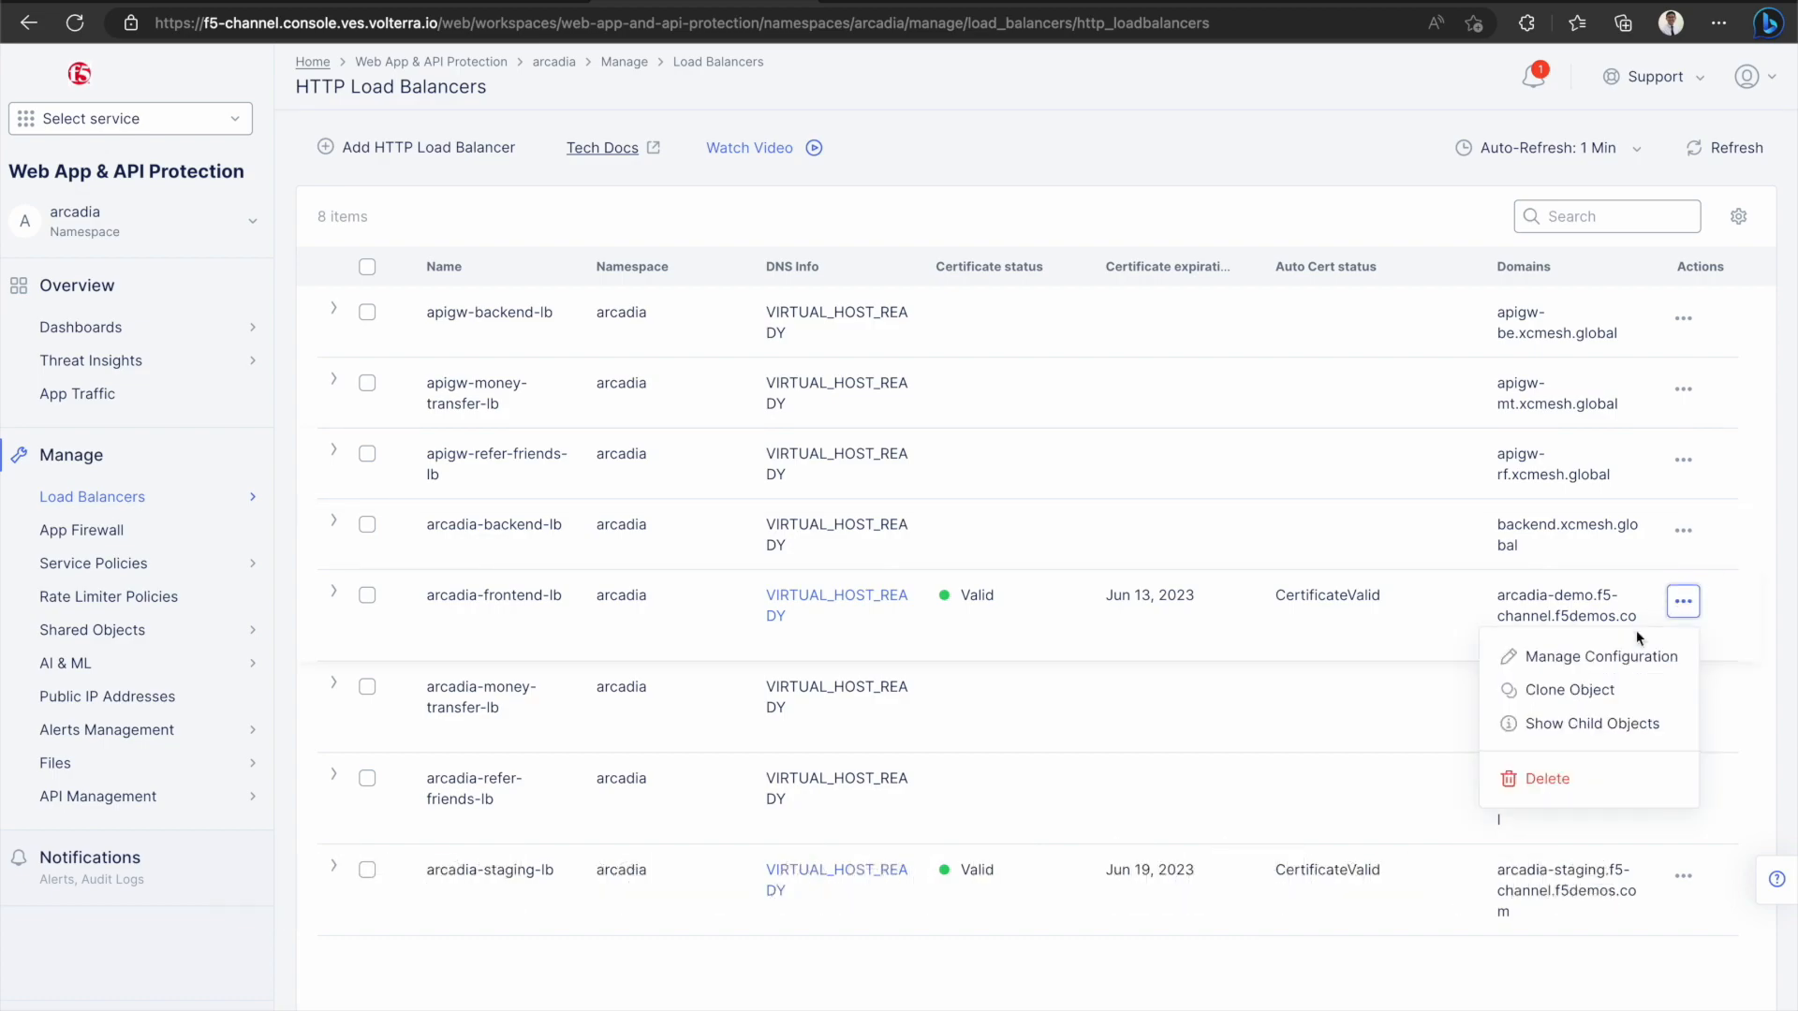
click(1551, 655)
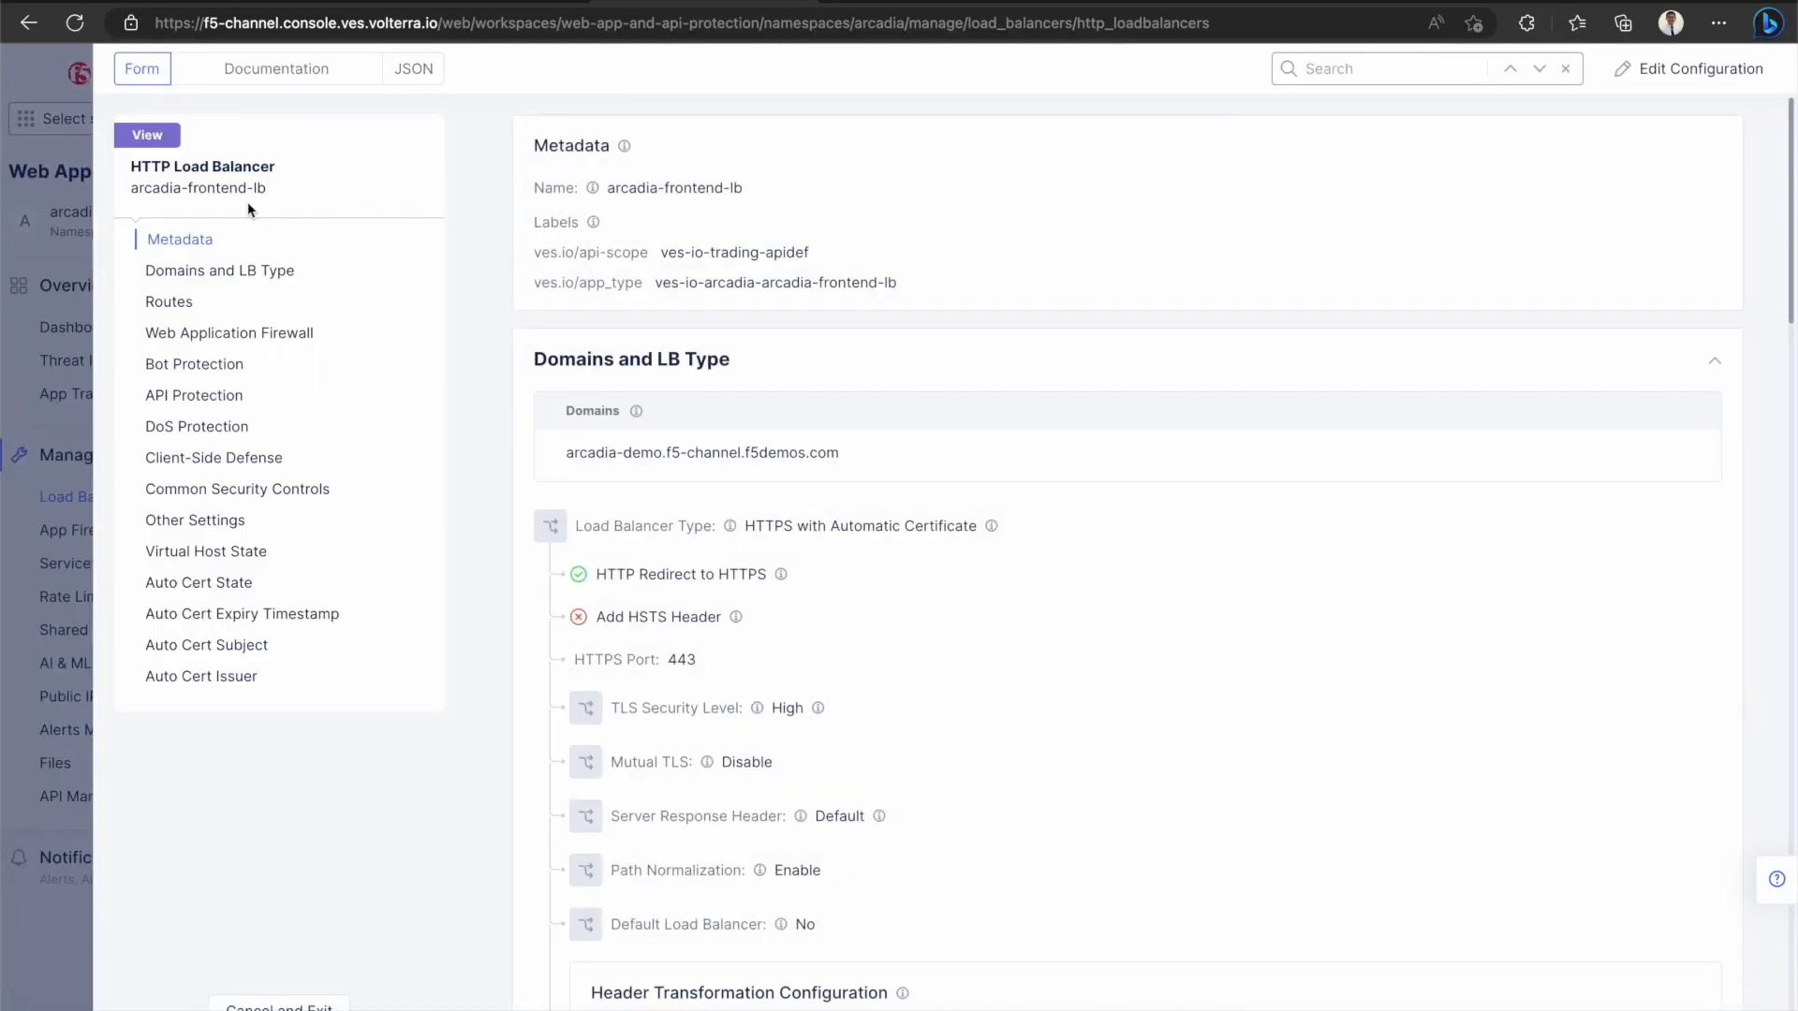
click(205, 397)
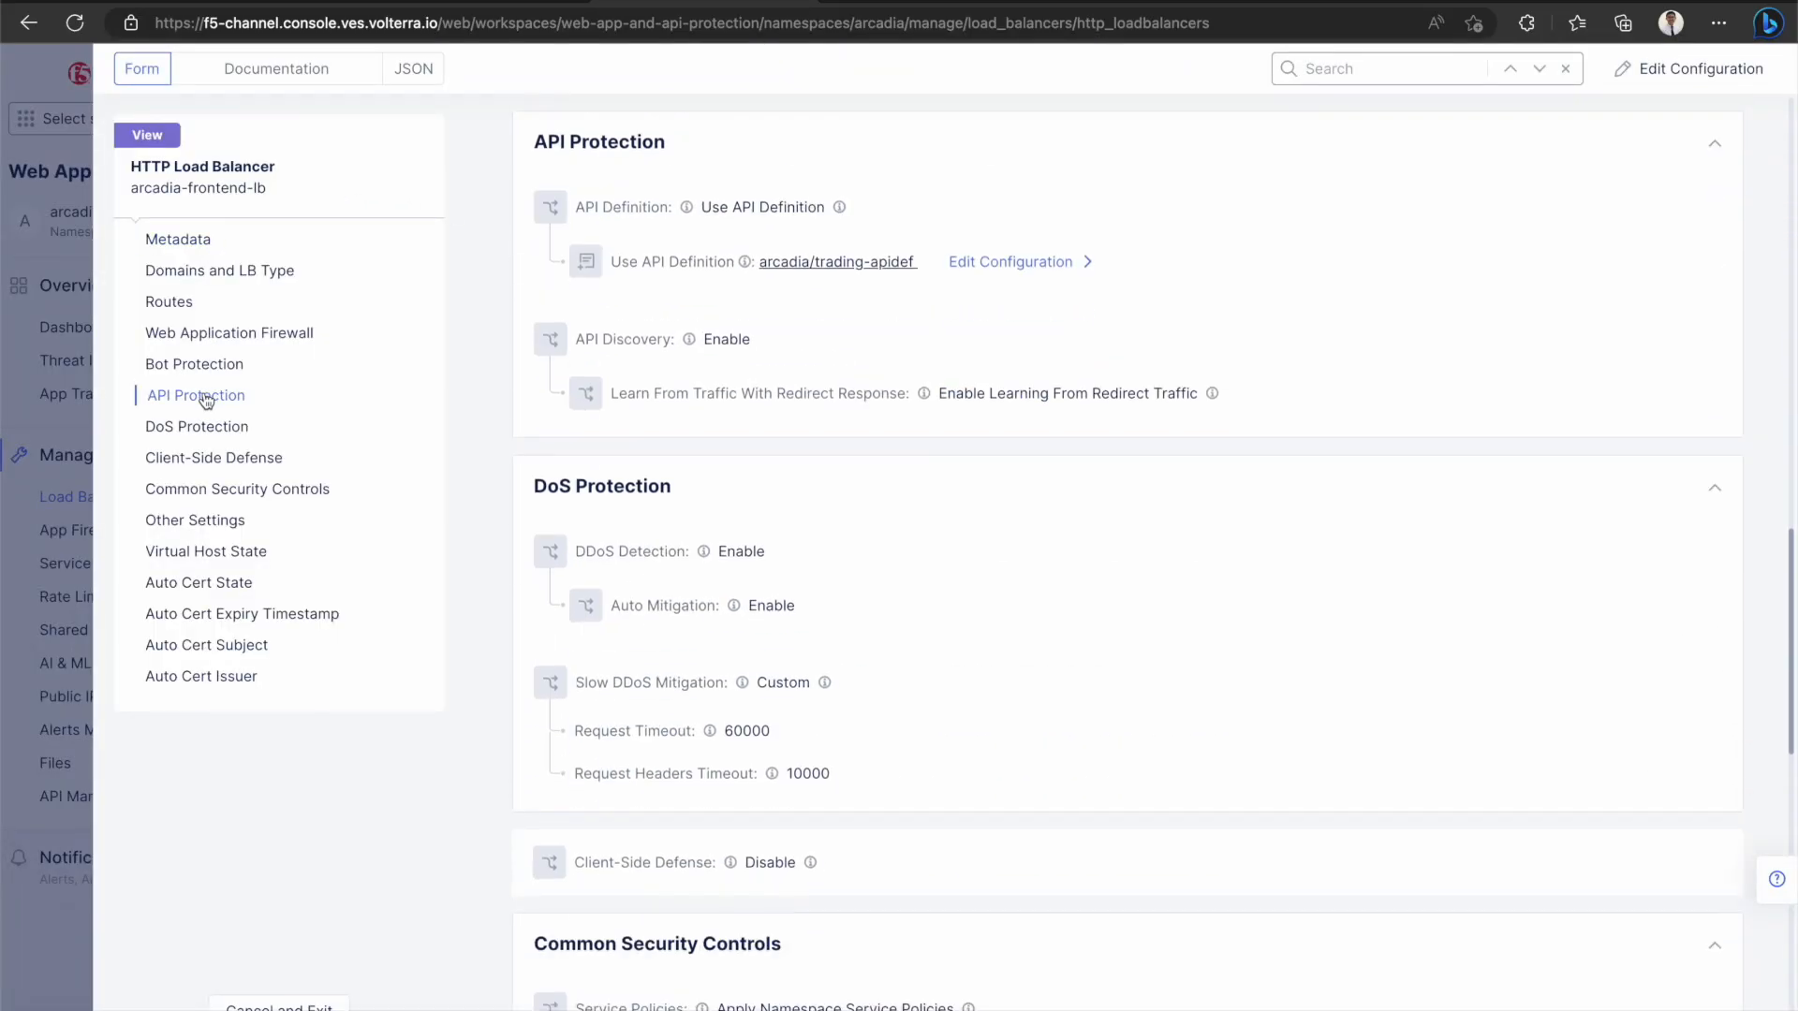
mouse_move(842, 211)
mouse_move(689, 345)
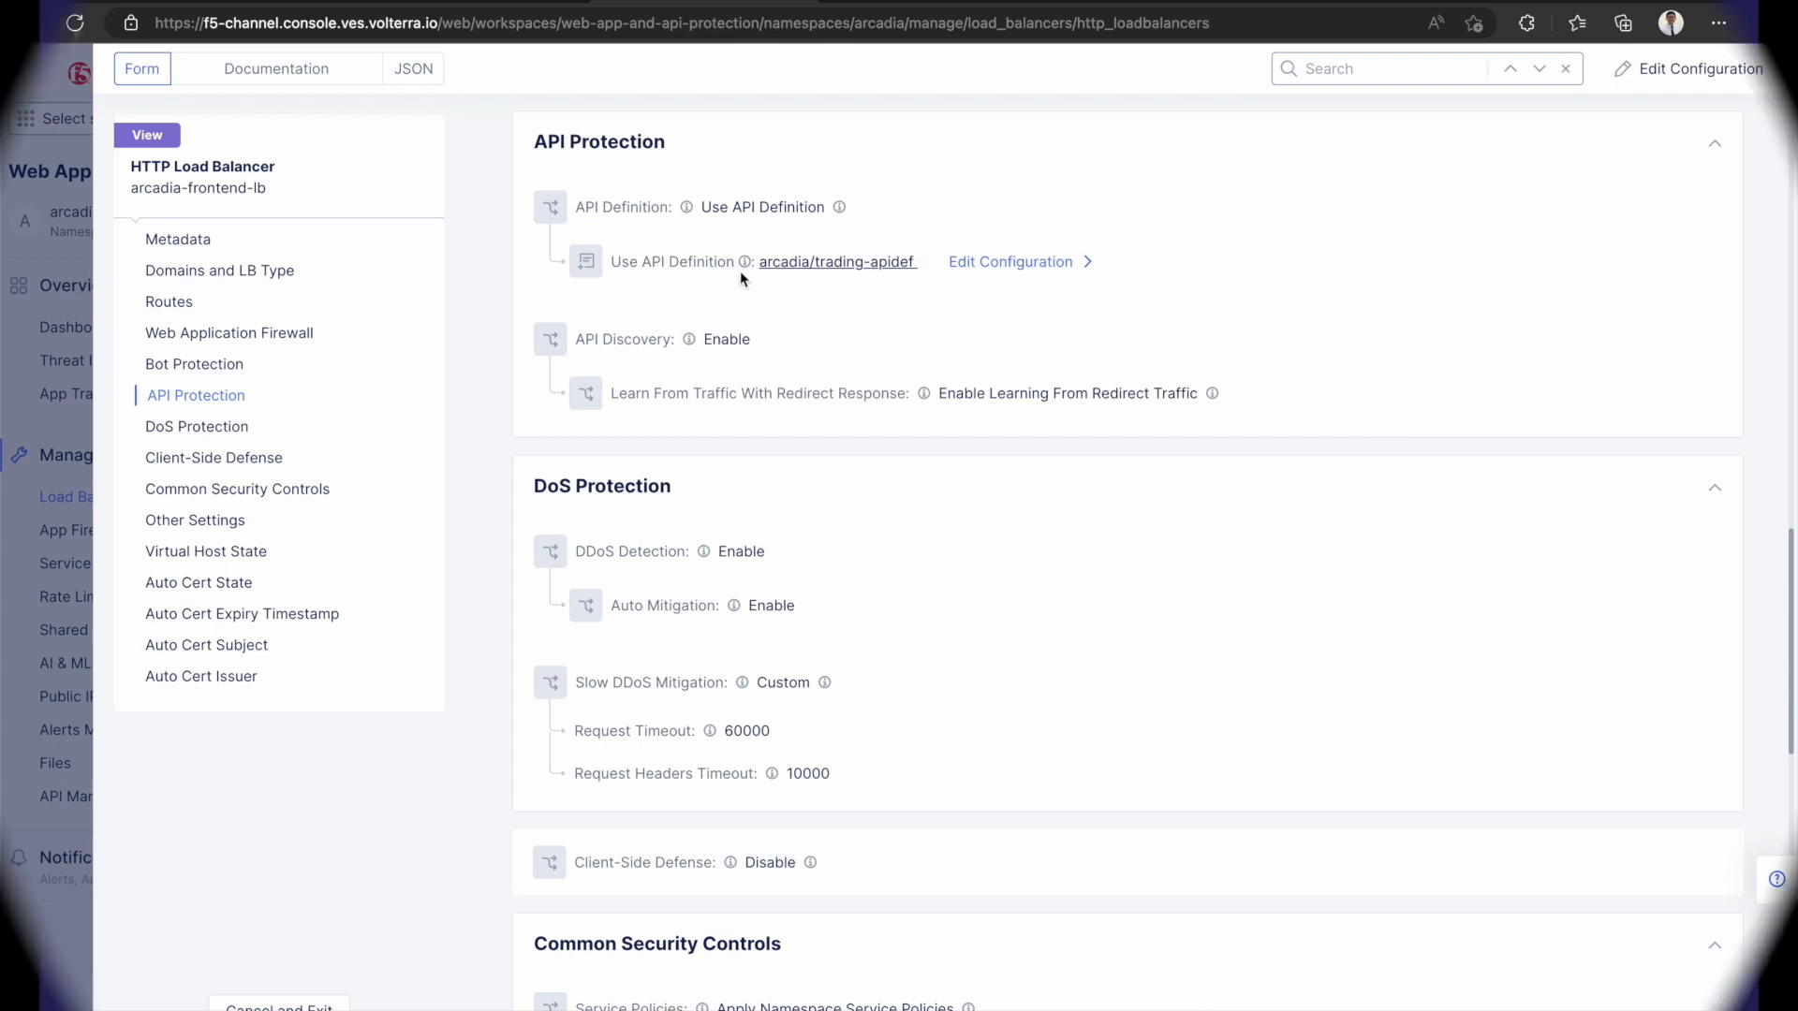